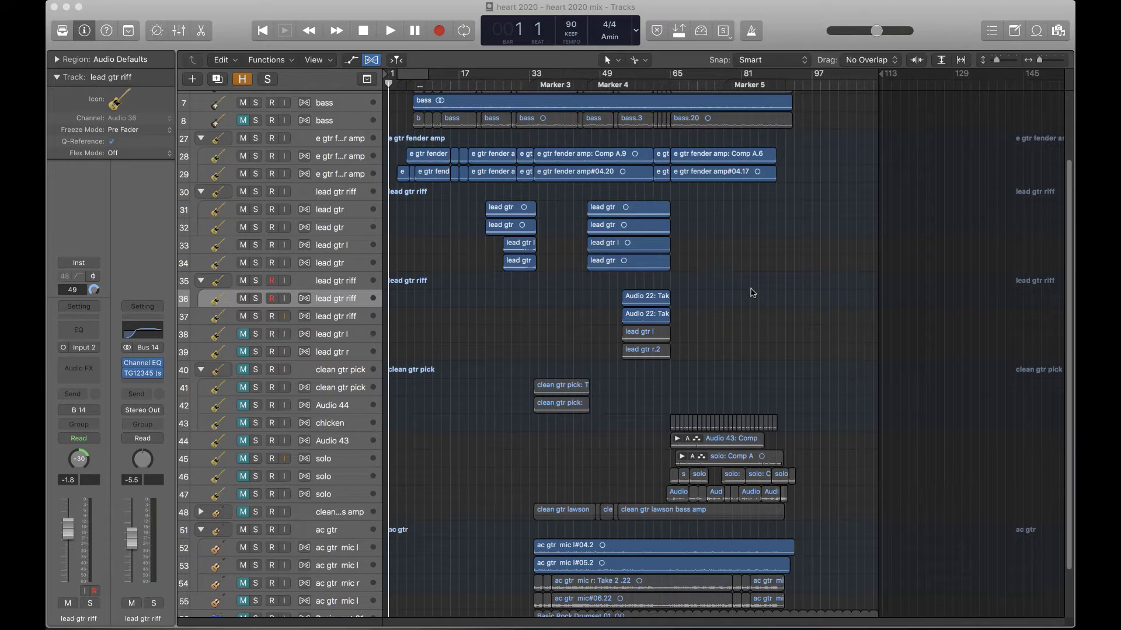
Step: Fit every track of the arrangement in view and briefly check which tracks are hidden
{"action": "key", "text": "z"}
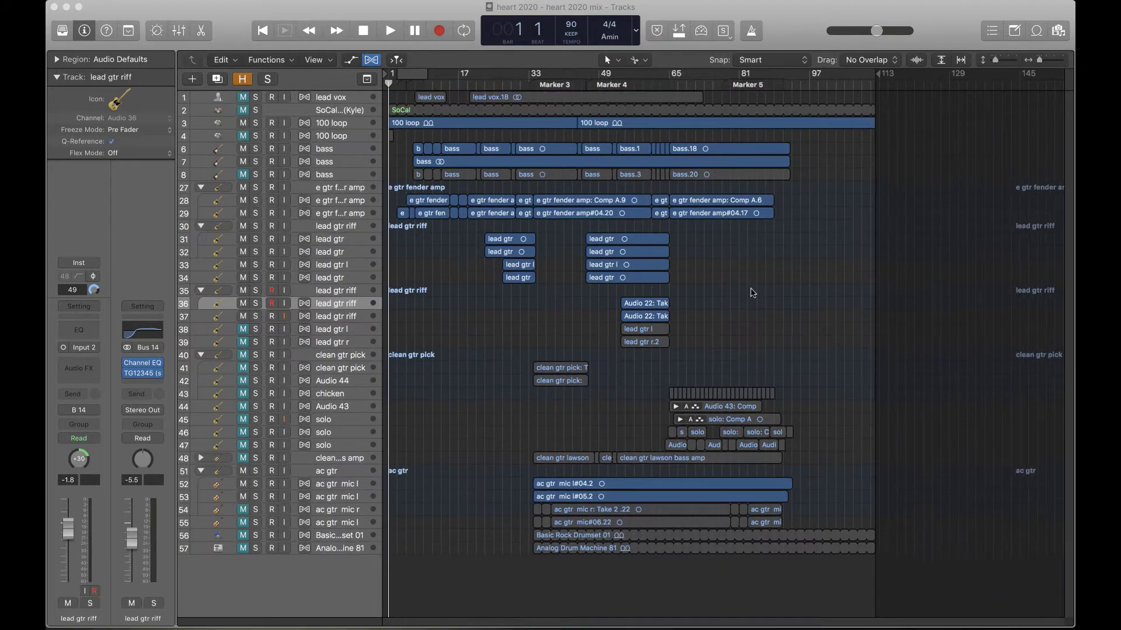
{"action": "key", "text": "super+Up"}
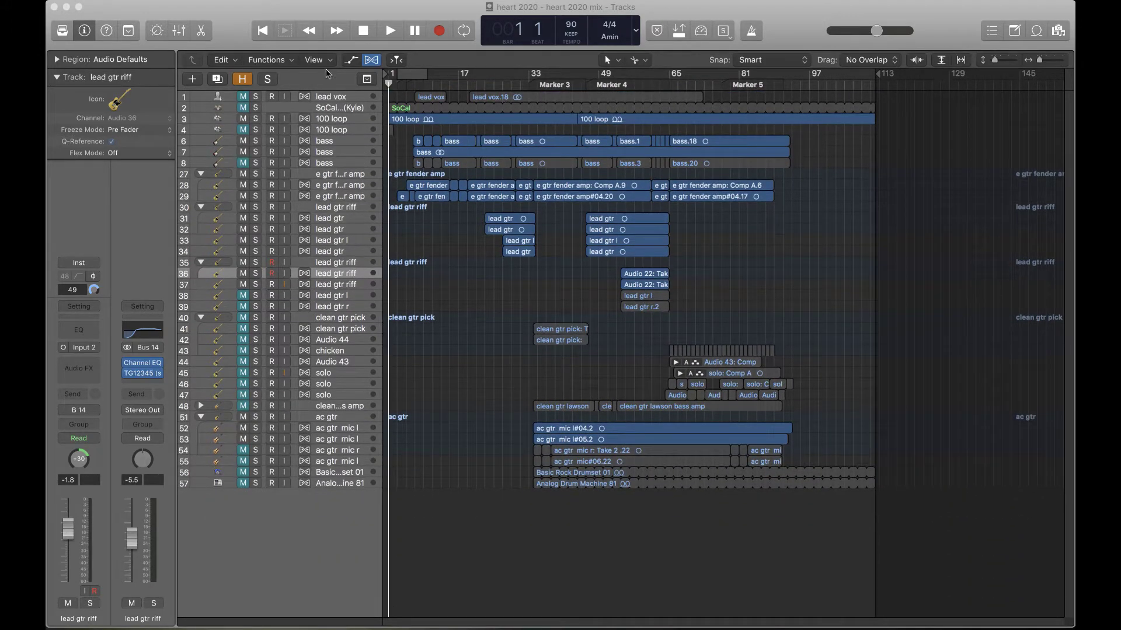
{"action": "left_click", "coordinate": [243, 79]}
{"action": "left_click", "coordinate": [242, 79]}
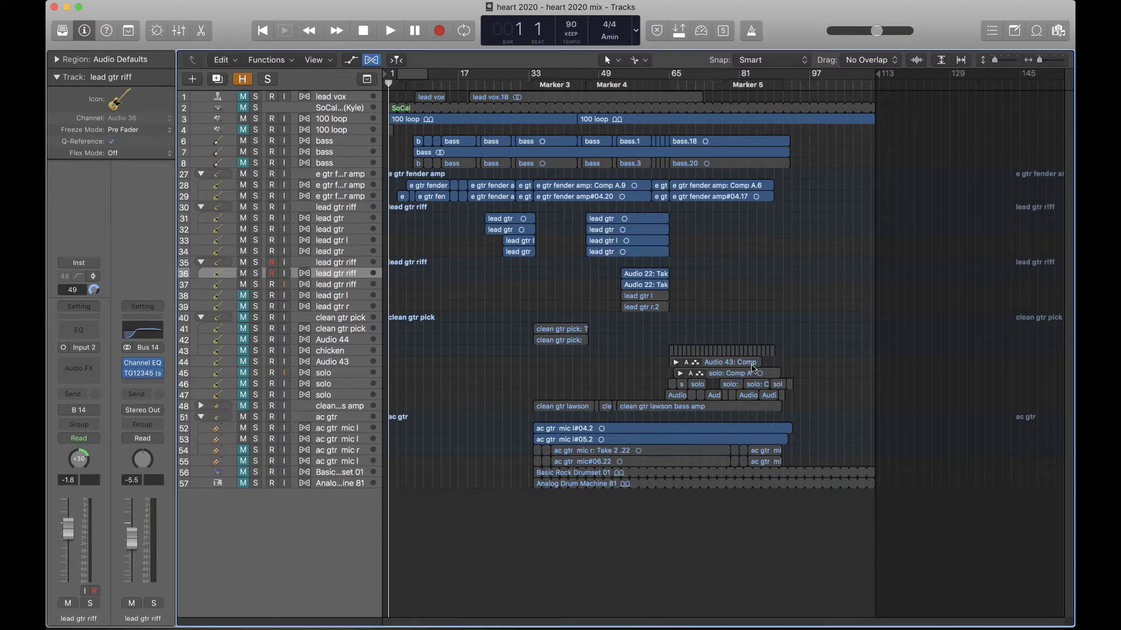
Step: Expand the take folder on the Audio 43 track to inspect its takes
{"action": "left_click", "coordinate": [676, 364]}
{"action": "key", "text": "super+Down"}
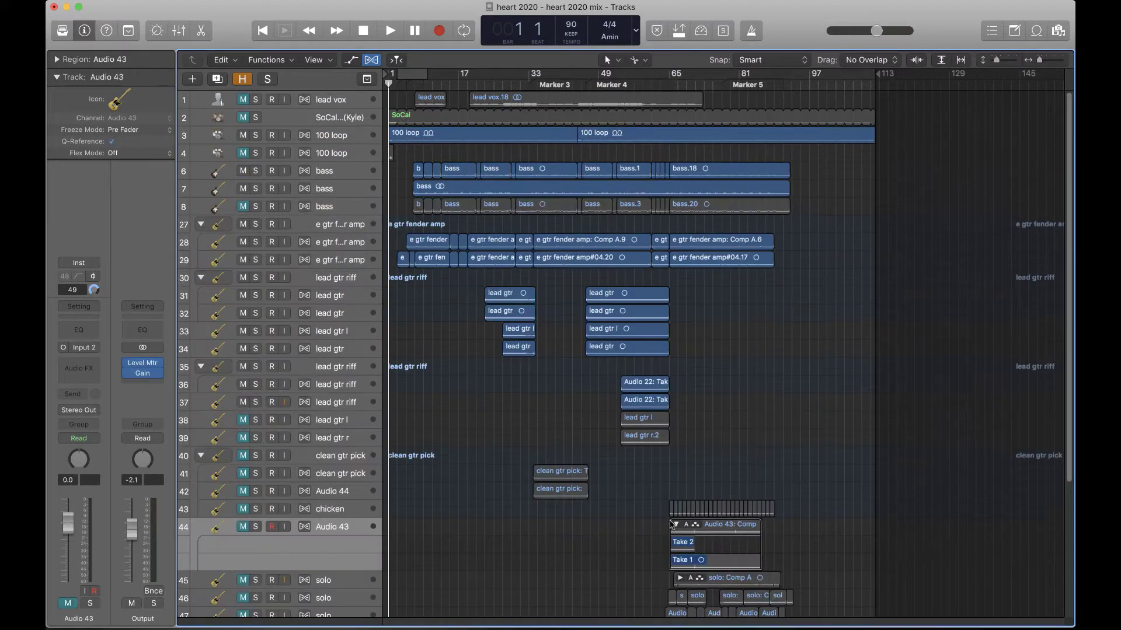
{"action": "left_click", "coordinate": [824, 431], "text": "ctrl+alt"}
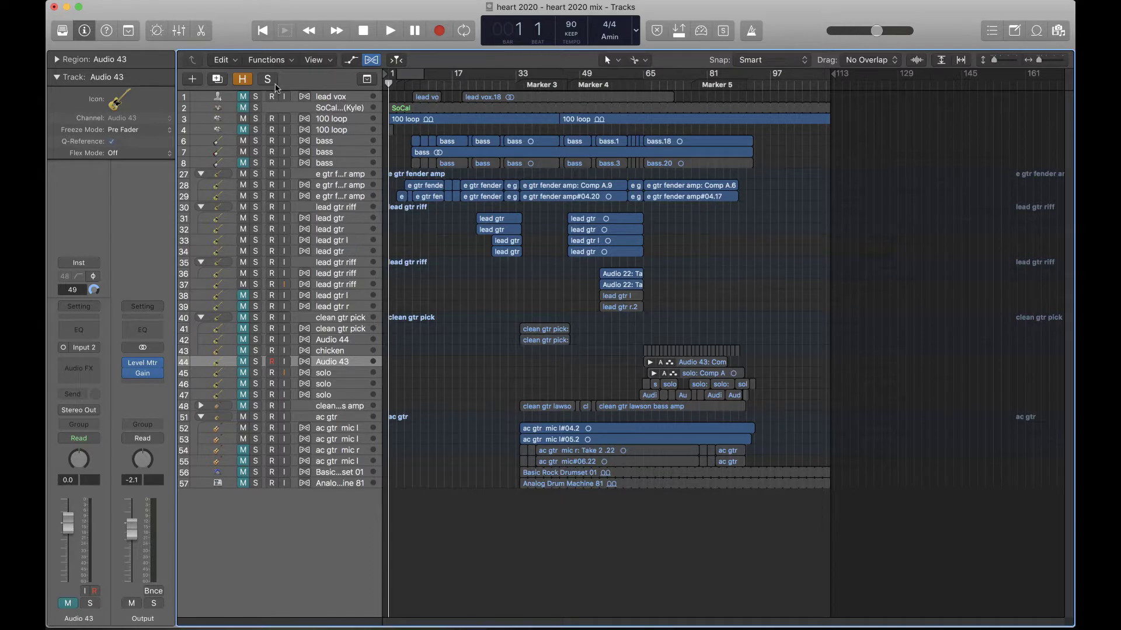
Step: Show the hidden tracks and delete tracks 9 to 24, from lawson clean through Lead Gtr, together with their regions
{"action": "left_click", "coordinate": [243, 79]}
{"action": "left_click", "coordinate": [343, 188]}
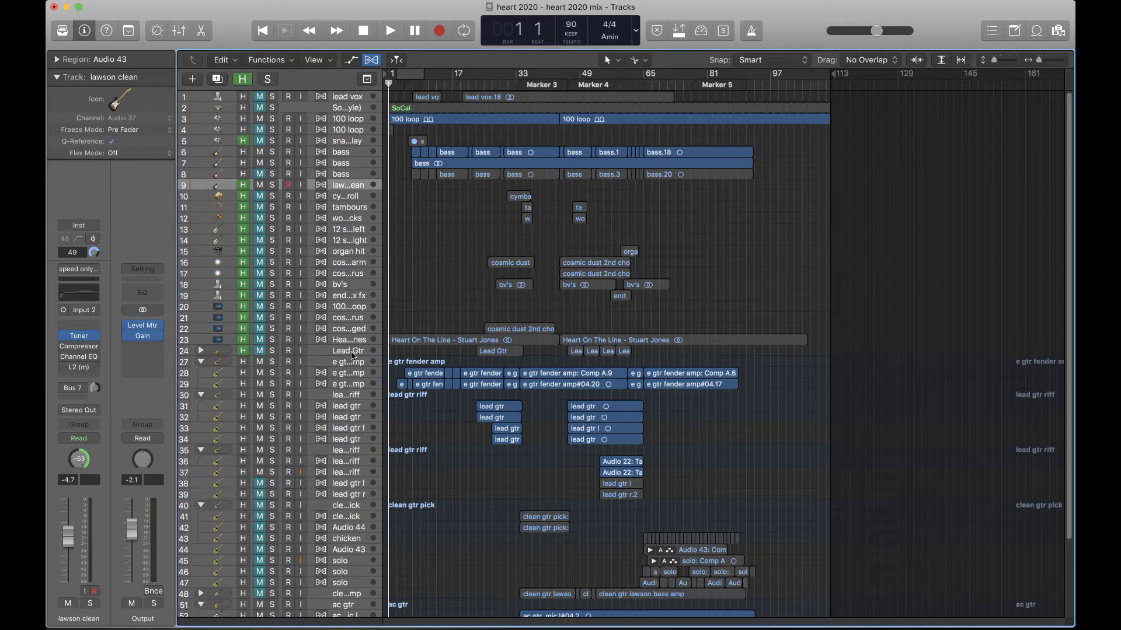
{"action": "left_click", "coordinate": [352, 354], "text": "shift"}
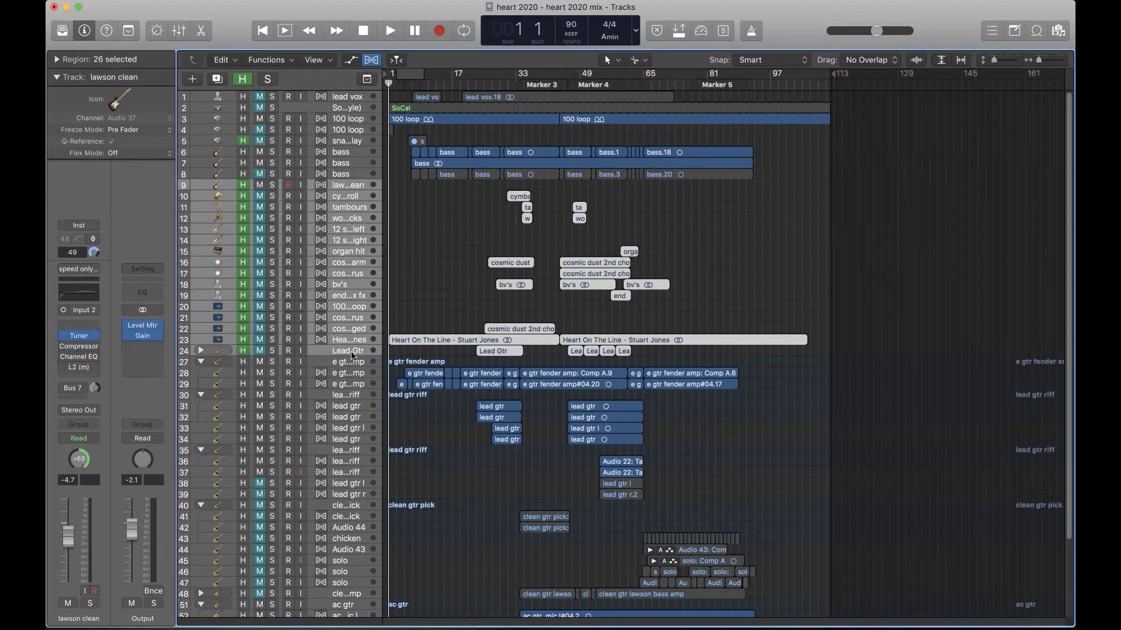
{"action": "key", "text": "BackSpace"}
{"action": "key", "text": "super+BackSpace"}
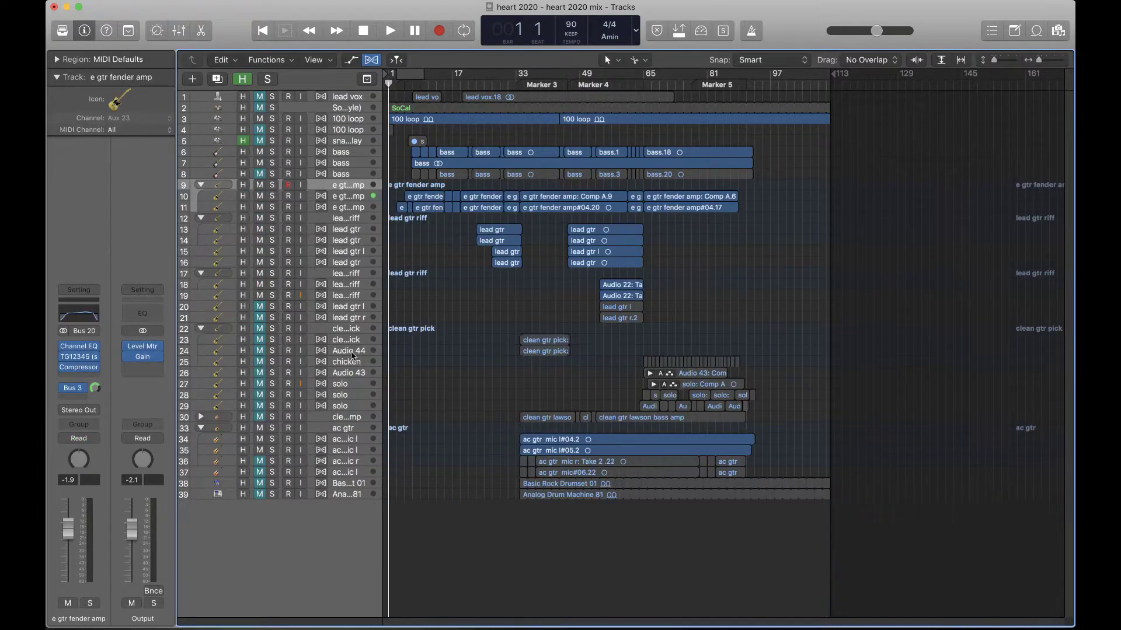
Step: Delete the remaining hidden track above the bass tracks with its region and turn off the display of hidden tracks
{"action": "left_click", "coordinate": [343, 142]}
{"action": "key", "text": "BackSpace"}
{"action": "key", "text": "super+BackSpace"}
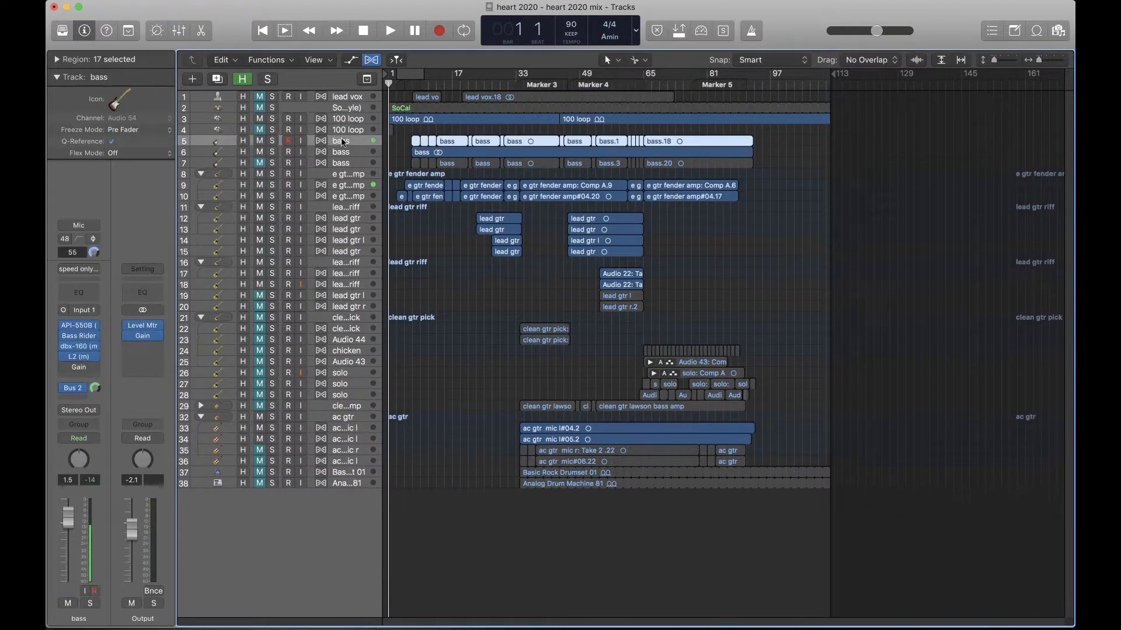
{"action": "left_click", "coordinate": [242, 79]}
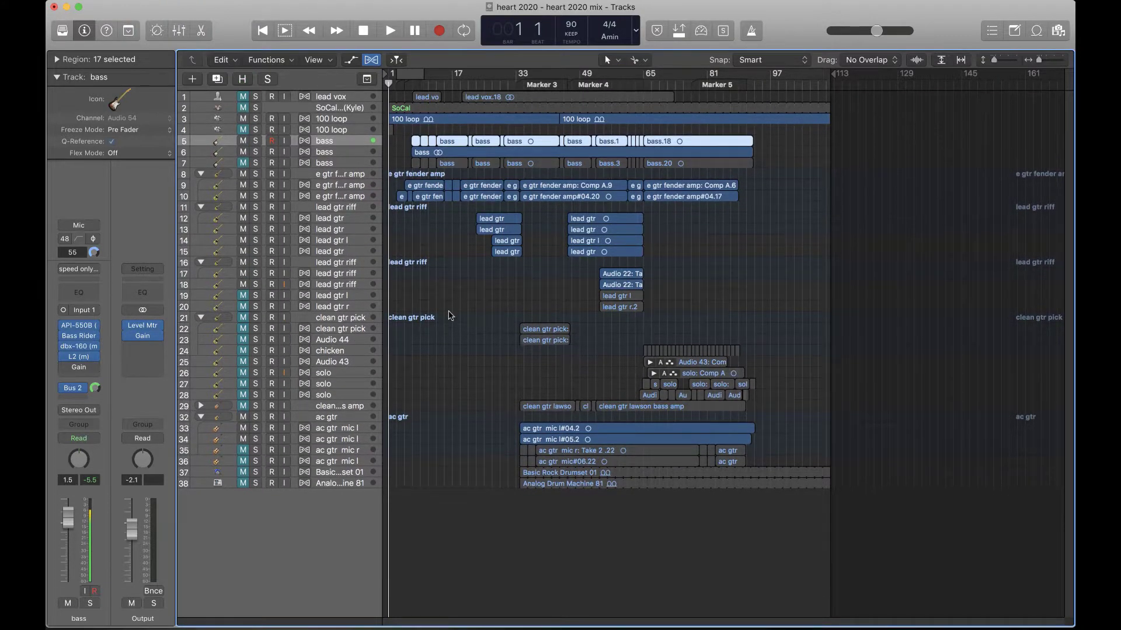
Step: Move the 100 loop and SoCal Kit tracks to the top, with Basic Rock Drumset 01 and Analog Drum Machine 81 directly below, above lead vox
{"action": "left_click", "coordinate": [341, 119]}
{"action": "mouse_move", "coordinate": [332, 122]}
{"action": "left_mouse_down"}
{"action": "mouse_move", "coordinate": [328, 99]}
{"action": "mouse_move", "coordinate": [336, 109]}
{"action": "left_mouse_up"}
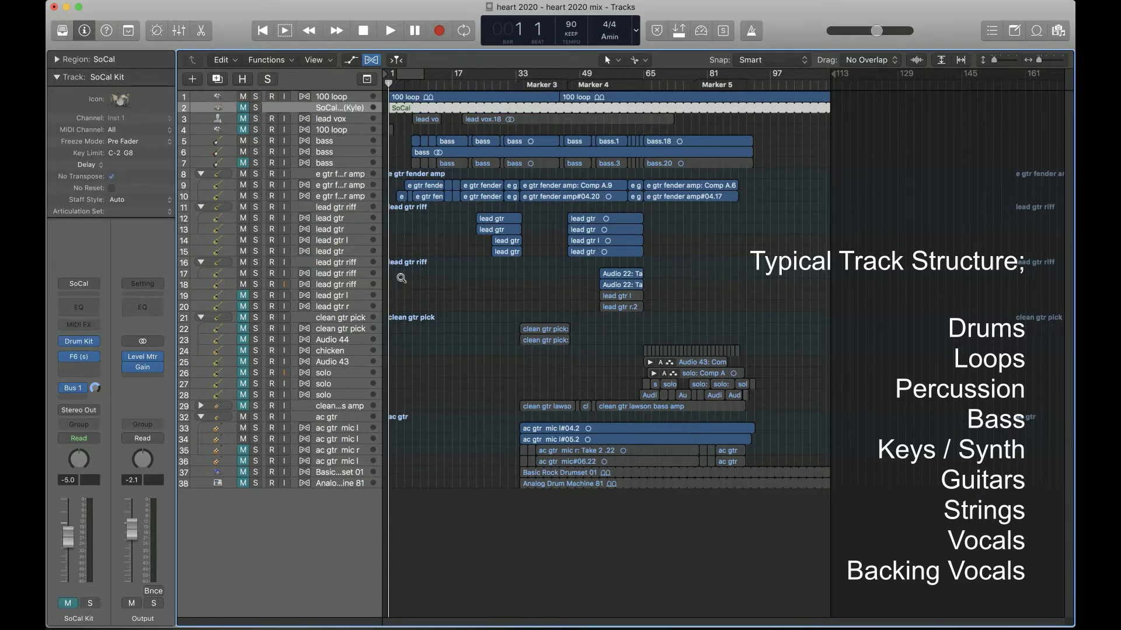
{"action": "key", "text": "super+Down"}
{"action": "key", "text": "super+Down"}
{"action": "key", "text": "super+Up"}
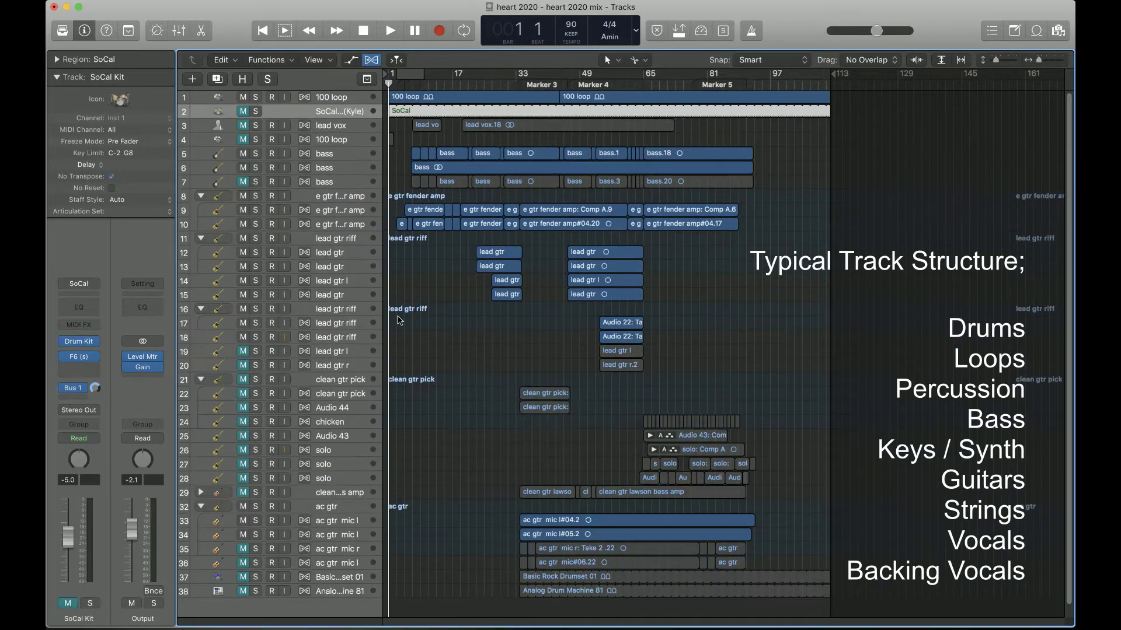
{"action": "left_click", "coordinate": [344, 591]}
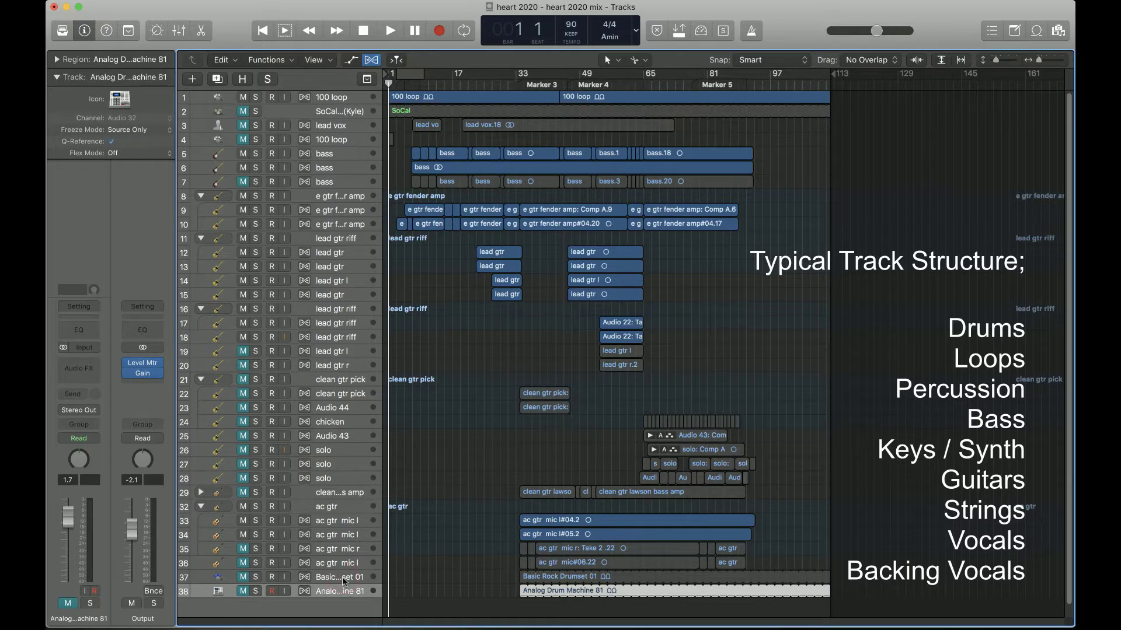
{"action": "left_click", "coordinate": [344, 578], "text": "shift"}
{"action": "left_click_drag", "start_coordinate": [343, 578], "coordinate": [359, 125]}
Step: Inspect the nearly empty 100 loop track beneath lead vox and delete it
{"action": "left_click", "coordinate": [345, 155]}
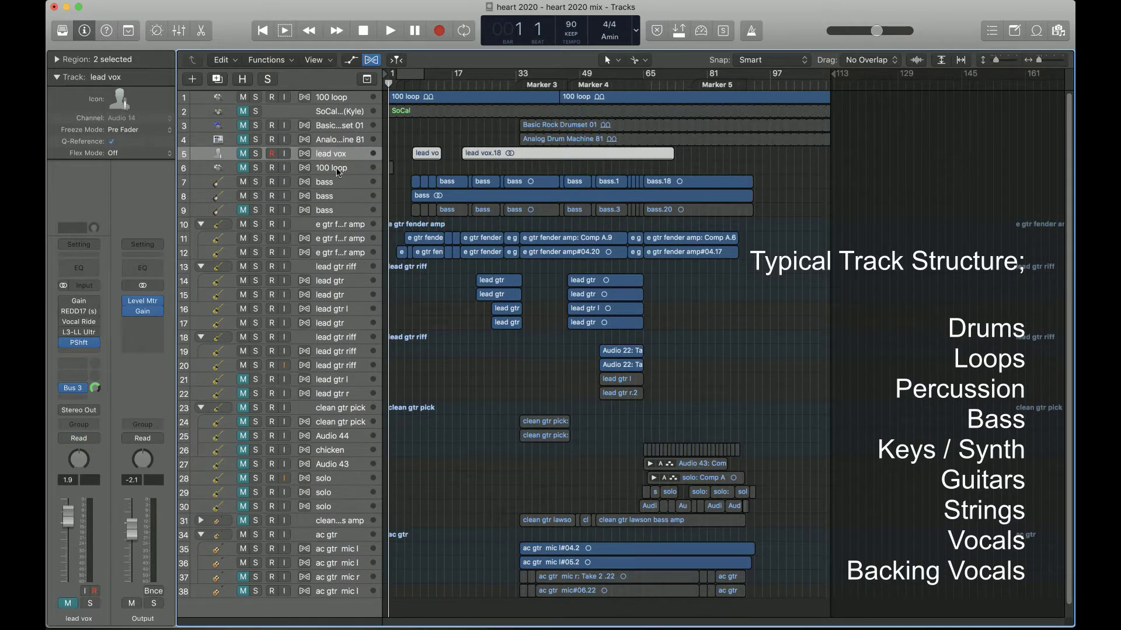
{"action": "left_click", "coordinate": [337, 170]}
{"action": "scroll", "coordinate": [489, 197], "scroll_direction": "up", "scroll_amount": 5}
{"action": "scroll", "coordinate": [337, 187], "scroll_direction": "down", "scroll_amount": 5}
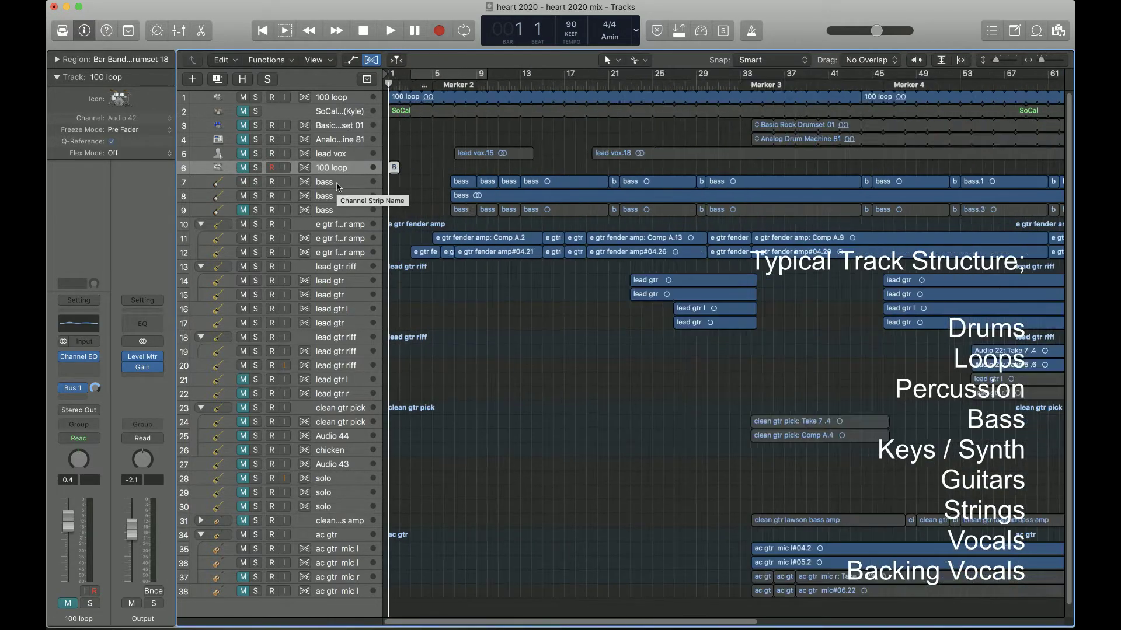
{"action": "key", "text": "super+BackSpace"}
Step: Place the three bass tracks directly below the drum tracks and move lead vox to the end of the track list
{"action": "left_click", "coordinate": [338, 184]}
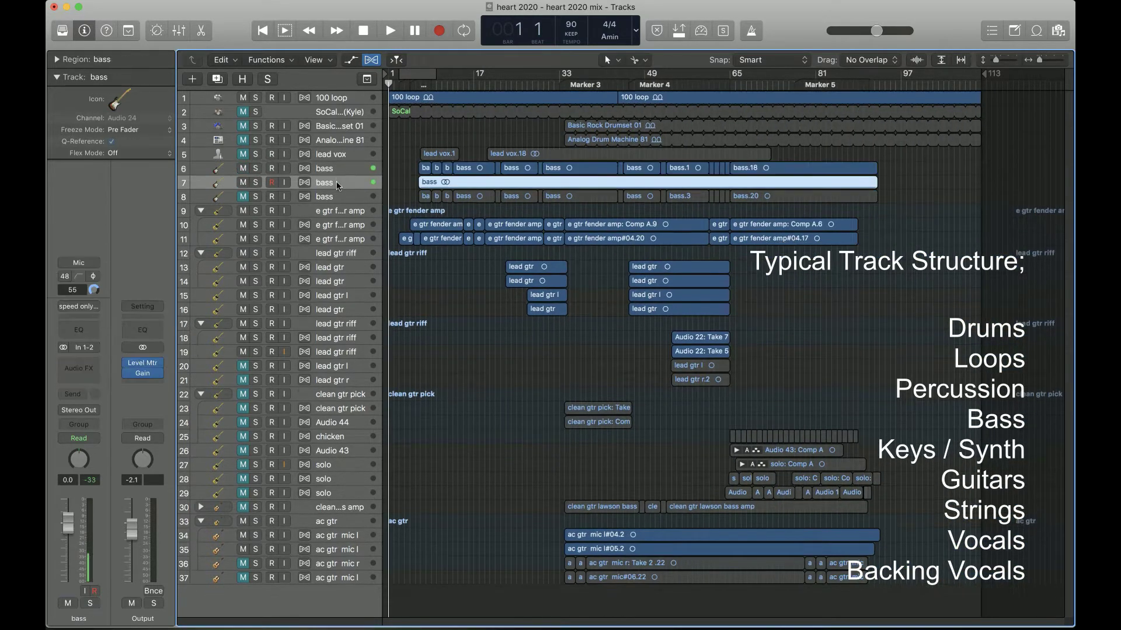
{"action": "left_click", "coordinate": [337, 166]}
{"action": "left_click", "coordinate": [337, 199], "text": "shift"}
{"action": "left_click_drag", "start_coordinate": [335, 167], "coordinate": [333, 149]}
{"action": "left_click_drag", "start_coordinate": [331, 200], "coordinate": [331, 607]}
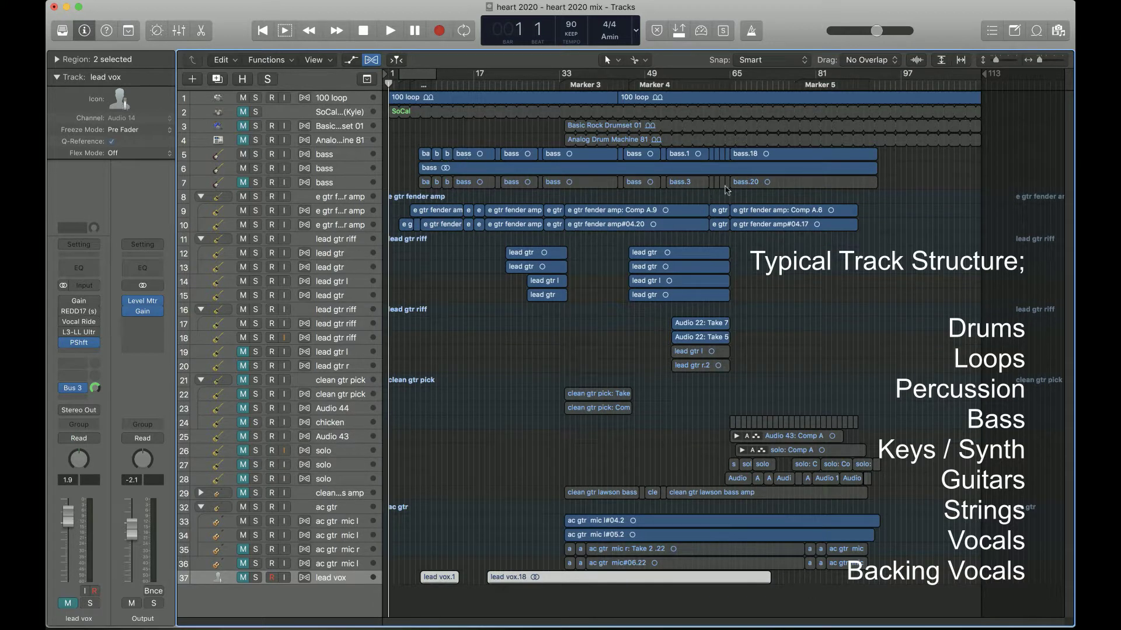
Step: Delete the muted third bass track together with its regions
{"action": "left_click", "coordinate": [334, 181]}
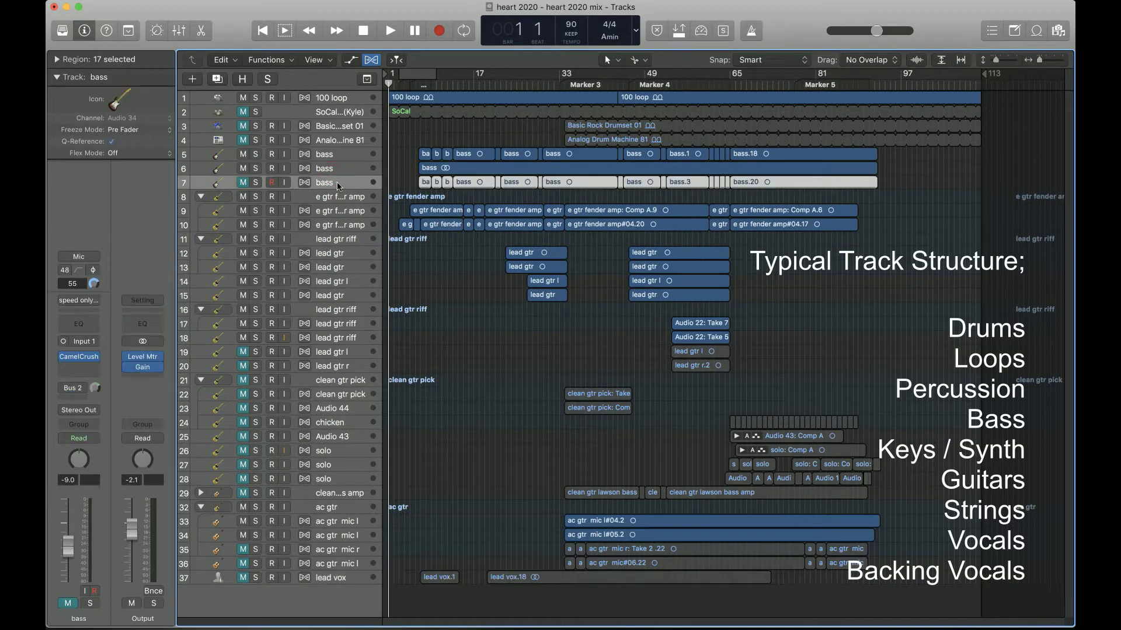
{"action": "key", "text": "super+Down"}
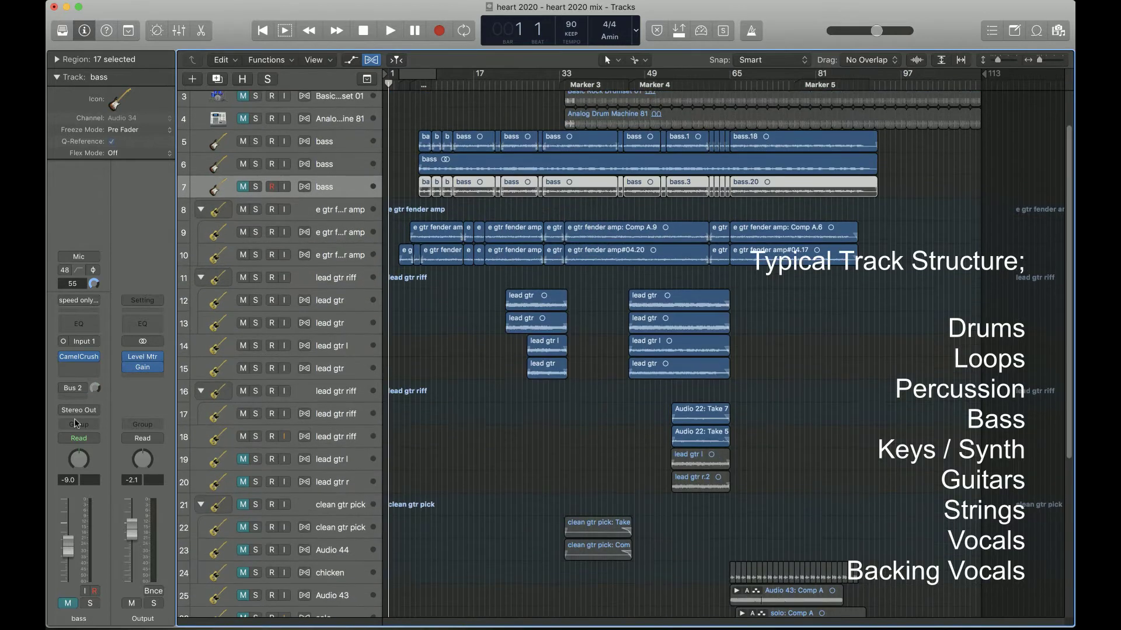
{"action": "key", "text": "super+shift+a"}
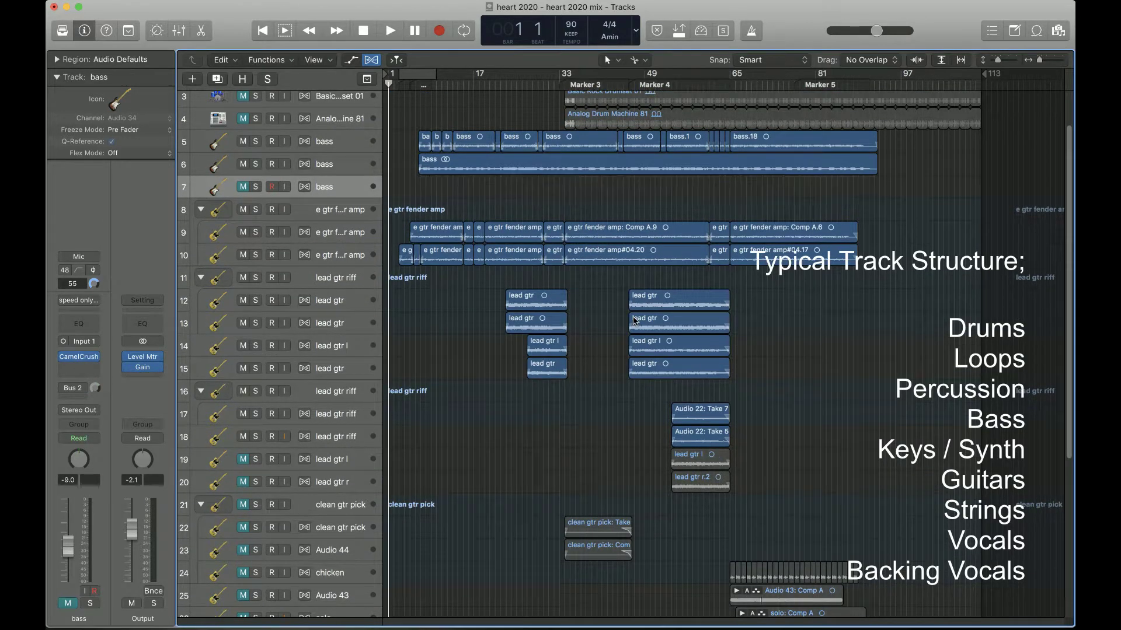
{"action": "key", "text": "super+BackSpace"}
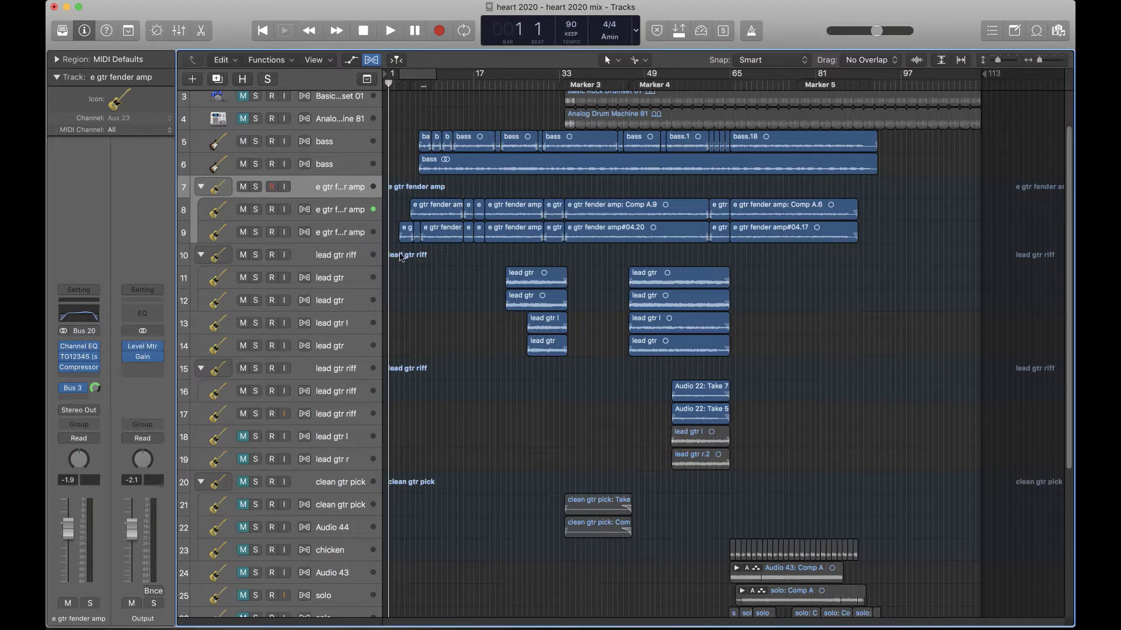
Step: Move the ac gtr track stack directly below the e gtr fender amp stack
{"action": "key", "text": "super+Down"}
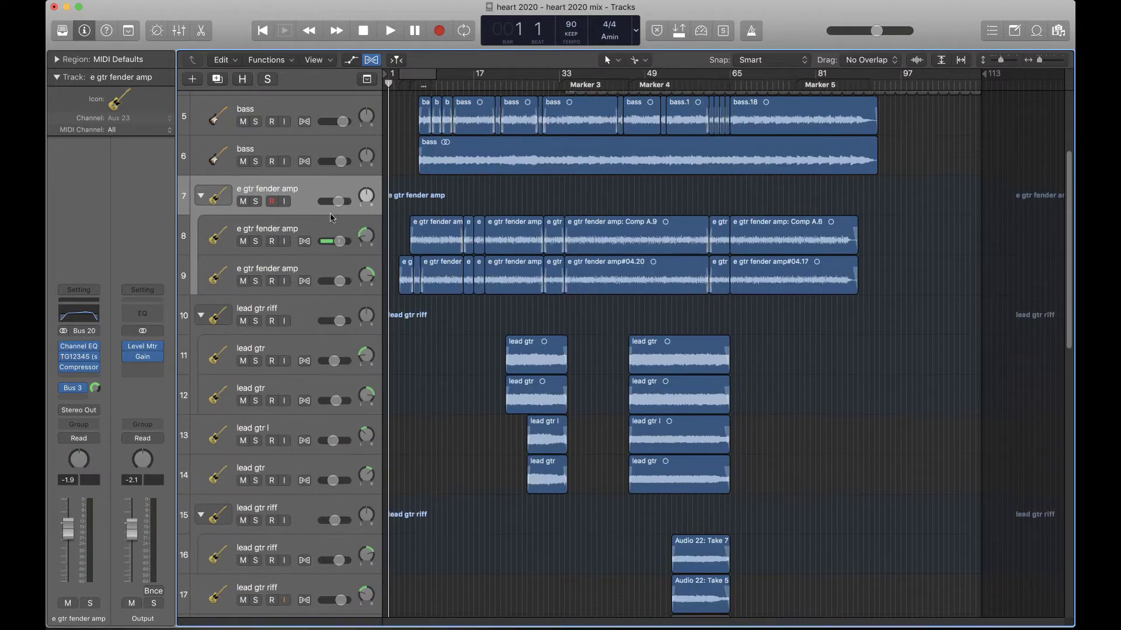
{"action": "scroll", "coordinate": [352, 452], "scroll_direction": "down", "scroll_amount": 10}
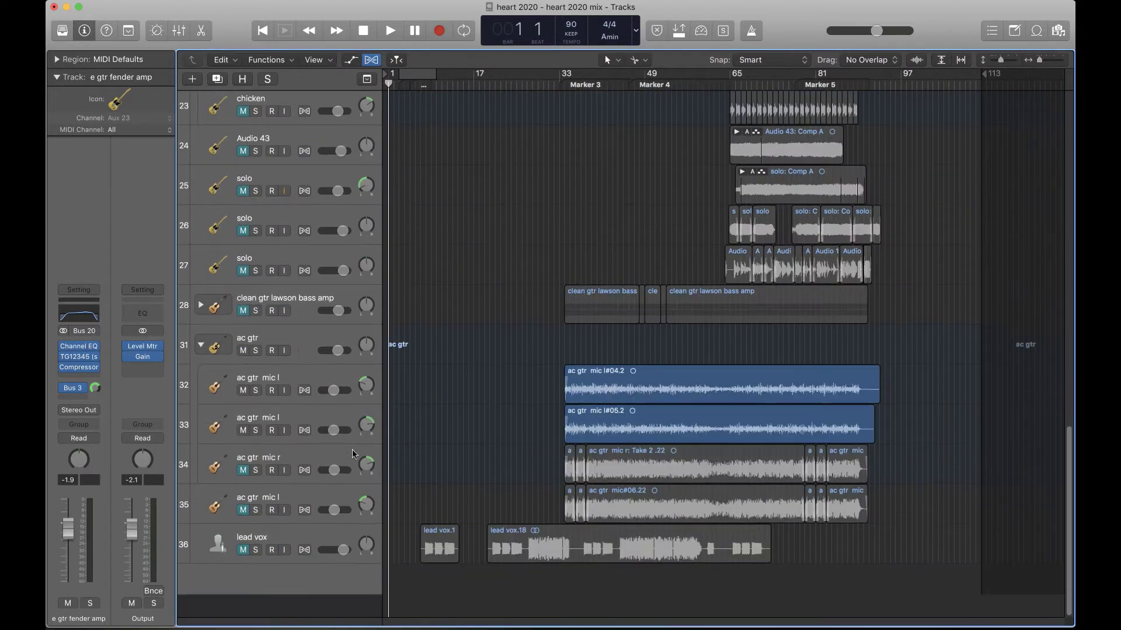
{"action": "left_click", "coordinate": [282, 360]}
{"action": "left_click_drag", "start_coordinate": [282, 359], "coordinate": [336, 318]}
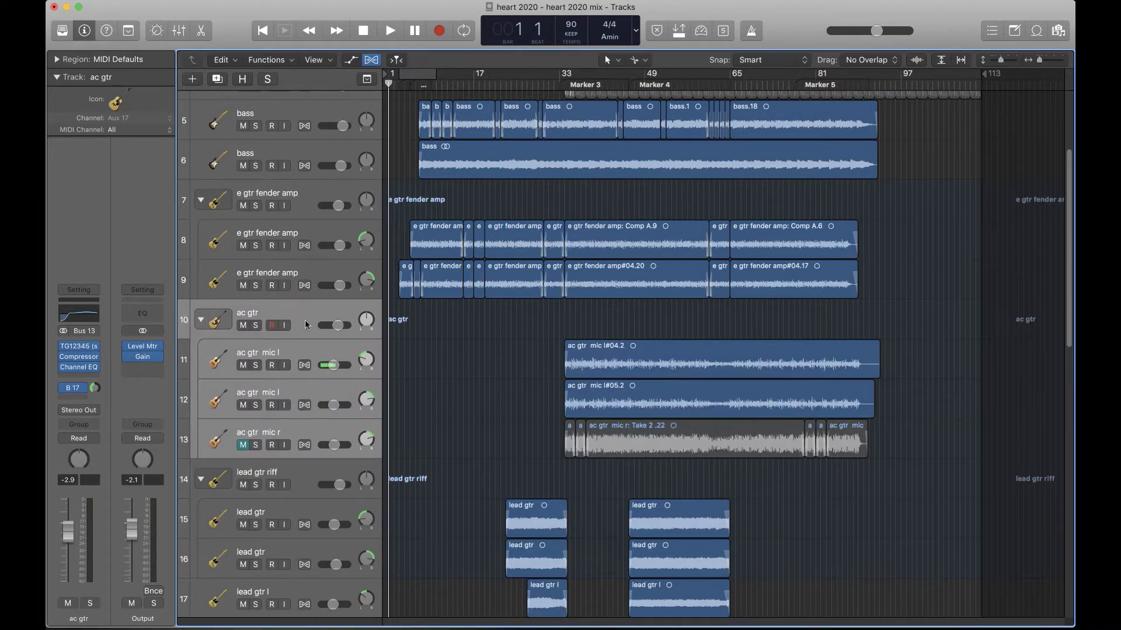
Step: Delete the muted ac gtr mic r track and its regions from the ac gtr stack
{"action": "scroll", "coordinate": [304, 350], "scroll_direction": "down", "scroll_amount": 2}
{"action": "left_click", "coordinate": [307, 393]}
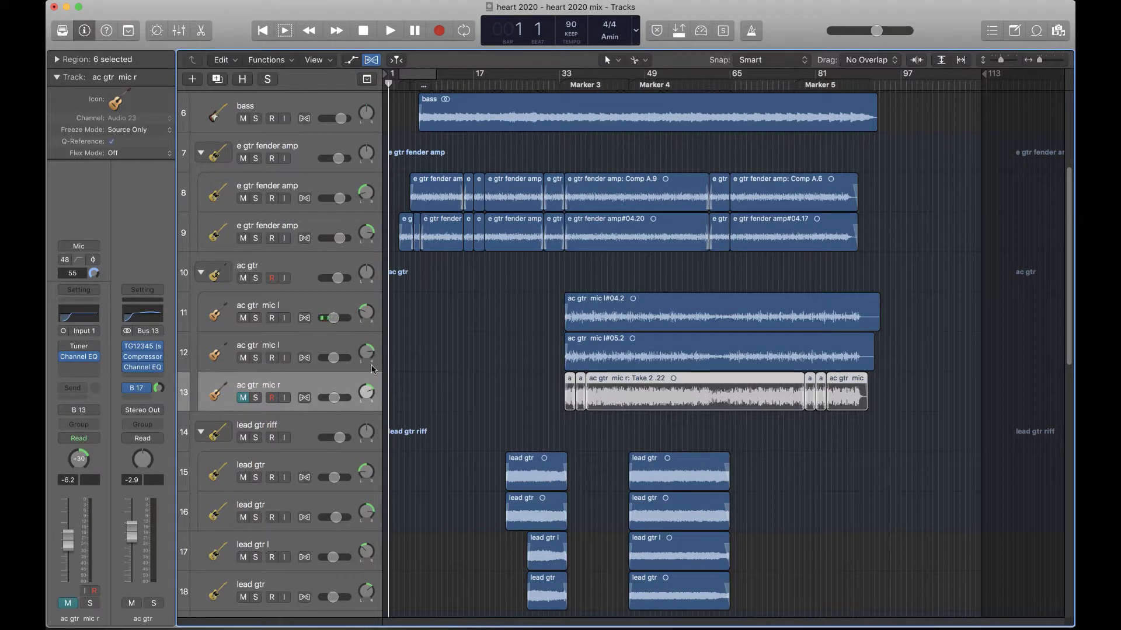
{"action": "key", "text": "Delete"}
{"action": "key", "text": "super+BackSpace"}
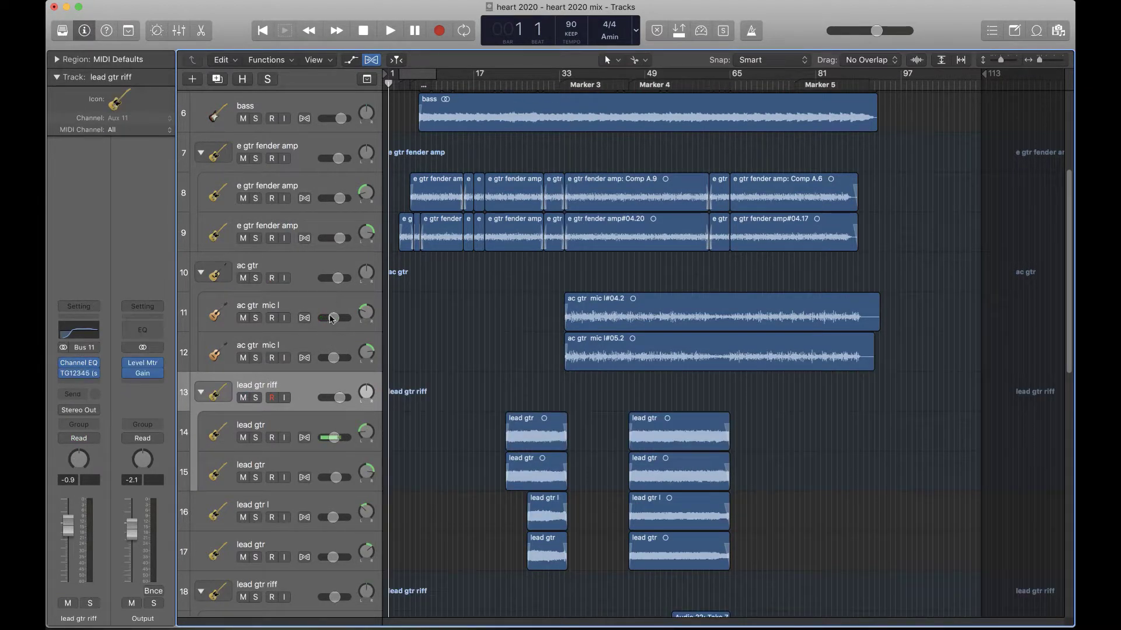
Step: Delete the muted lead gtr l and lead gtr r tracks with their regions from the second lead gtr riff stack
{"action": "scroll", "coordinate": [333, 331], "scroll_direction": "down", "scroll_amount": 5}
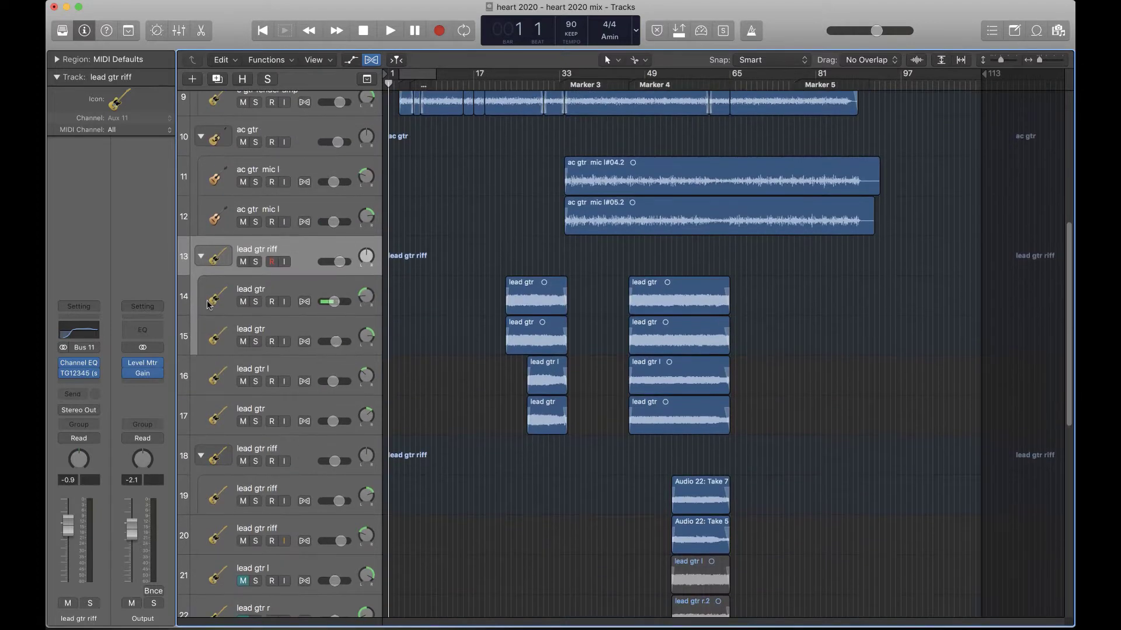
{"action": "scroll", "coordinate": [324, 502], "scroll_direction": "down", "scroll_amount": 4}
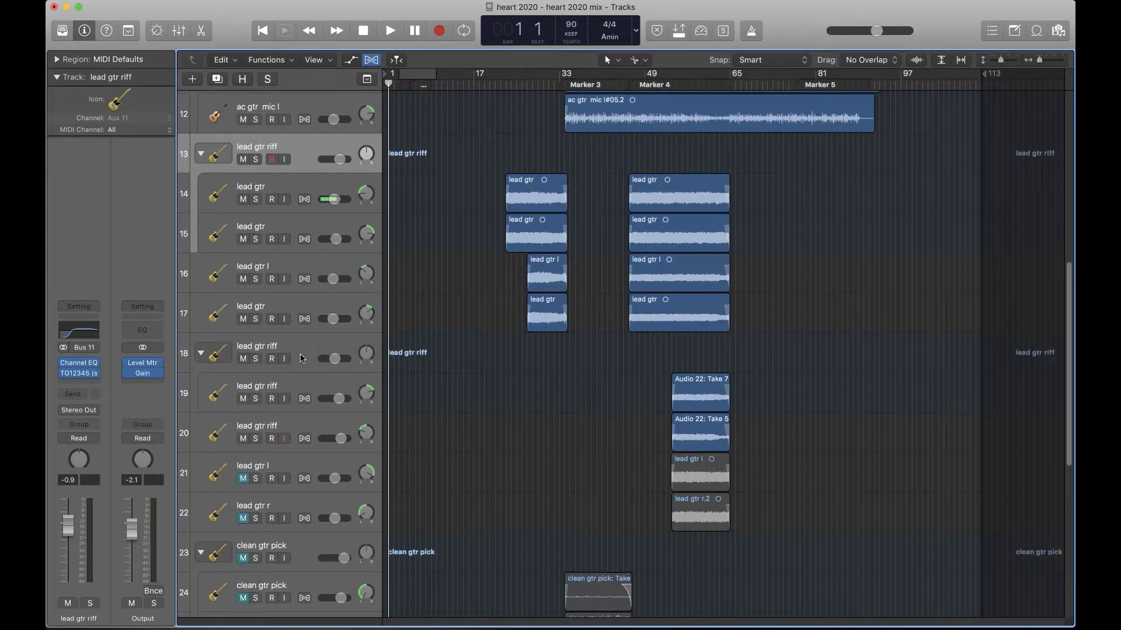
{"action": "left_click", "coordinate": [310, 468]}
{"action": "left_click", "coordinate": [302, 506]}
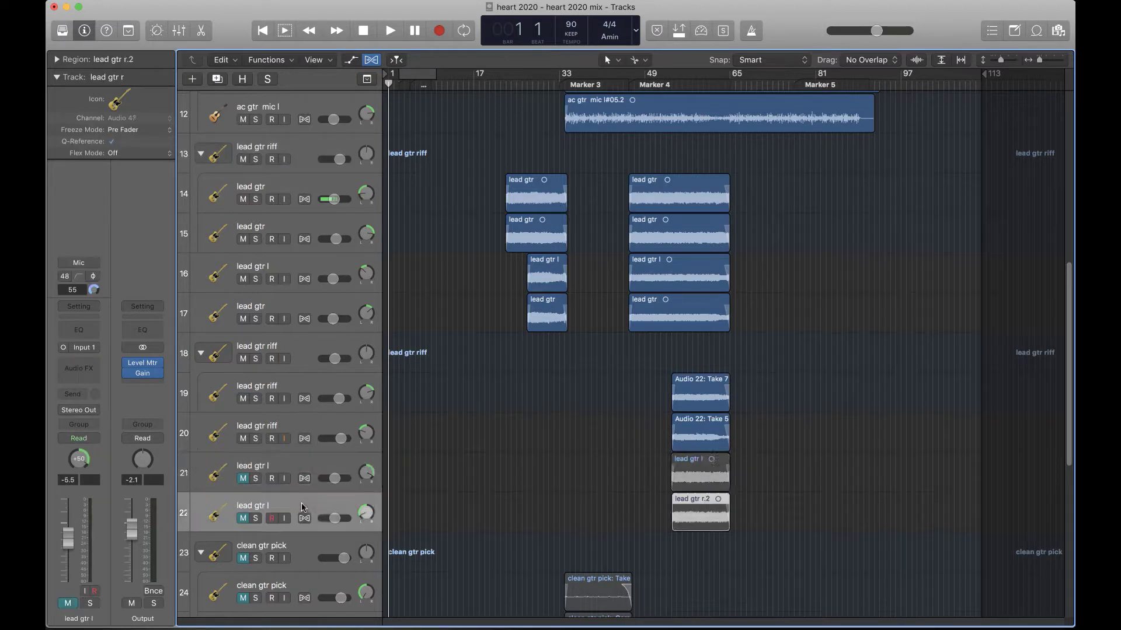
{"action": "left_click", "coordinate": [299, 463], "text": "shift"}
{"action": "key", "text": "Delete"}
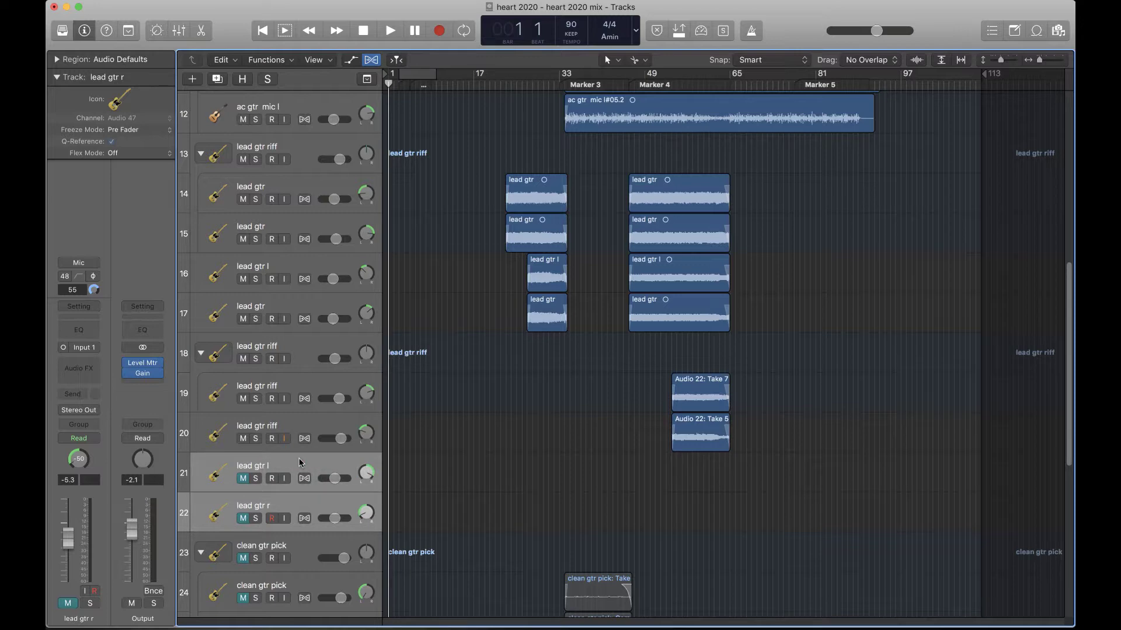
{"action": "key", "text": "Delete"}
Step: Collapse the muted clean gtr pick track stack and delete it together with its regions
{"action": "scroll", "coordinate": [439, 513], "scroll_direction": "down", "scroll_amount": 8}
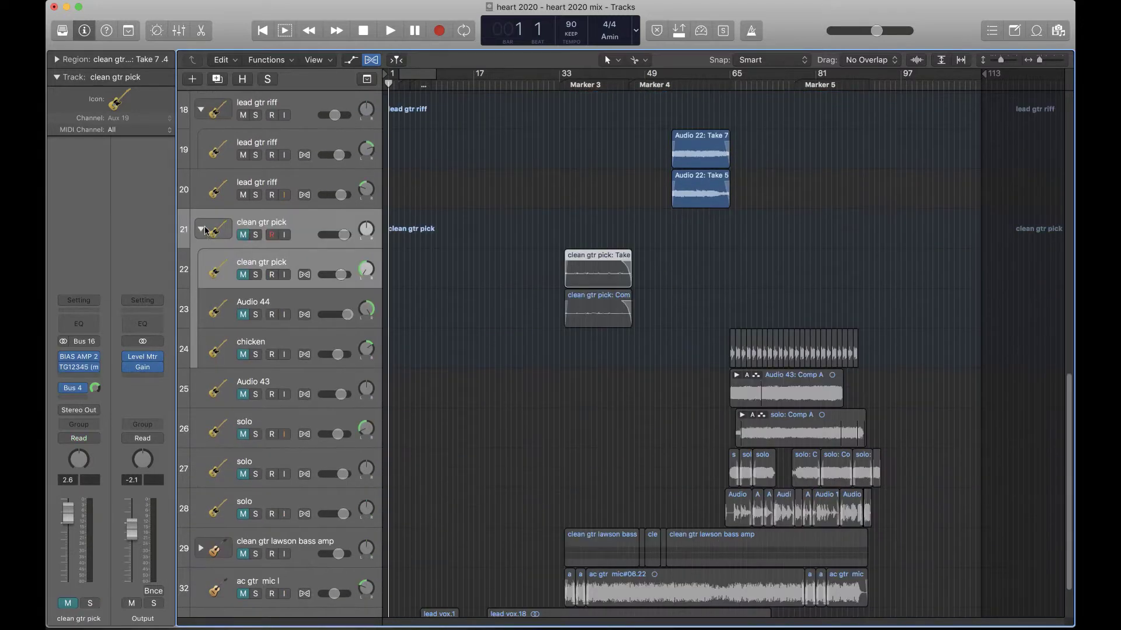
{"action": "left_click", "coordinate": [202, 227]}
{"action": "left_click", "coordinate": [326, 286]}
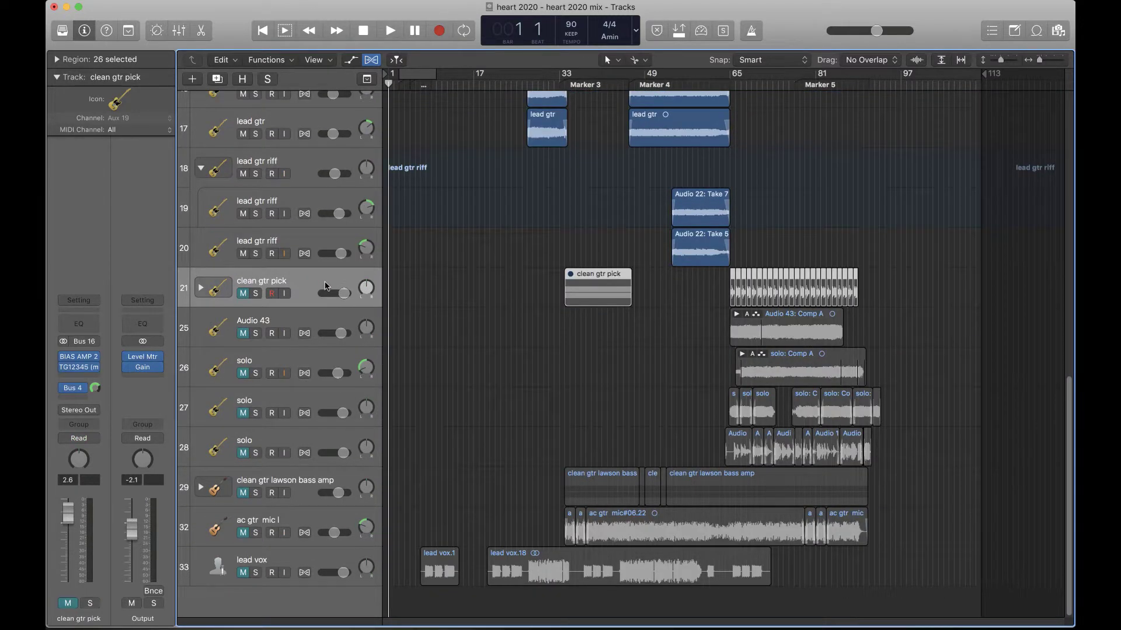
{"action": "key", "text": "Delete"}
{"action": "key", "text": "Delete"}
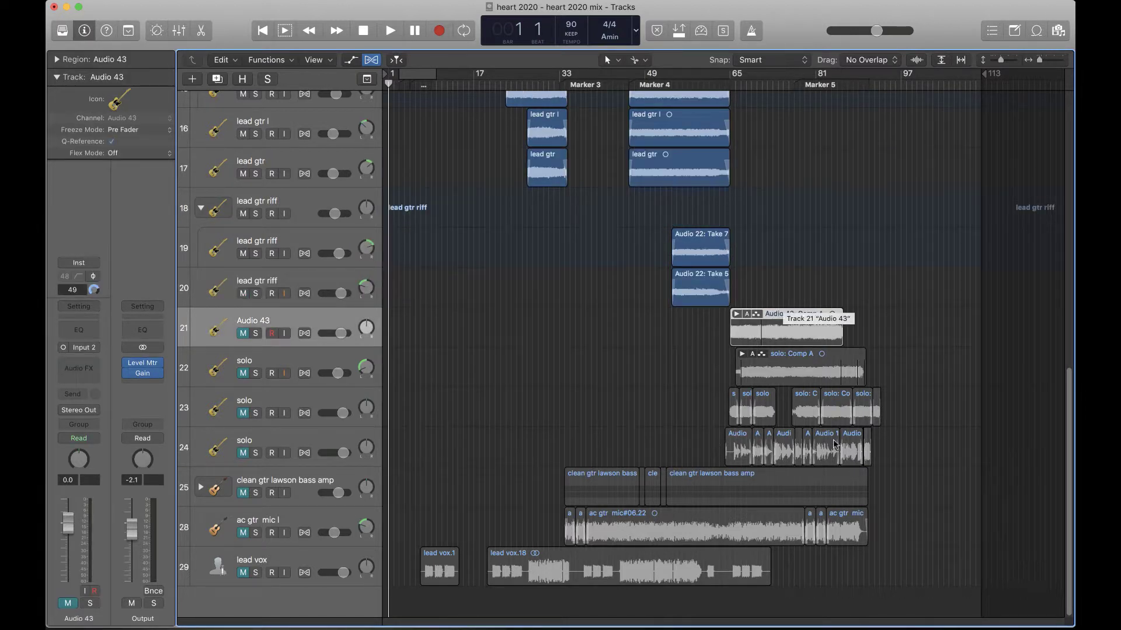
Step: Expand the take folders on the Audio 43 track and the first solo track to examine their takes
{"action": "left_click", "coordinate": [736, 314]}
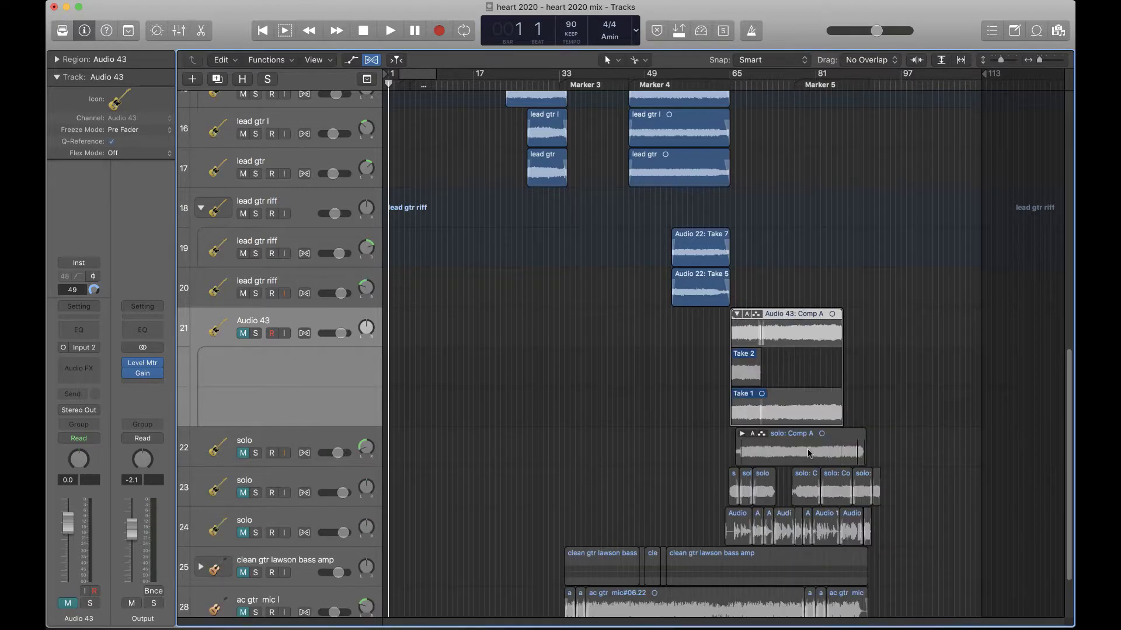
{"action": "left_click", "coordinate": [742, 434]}
{"action": "scroll", "coordinate": [744, 374], "scroll_direction": "down", "scroll_amount": 5}
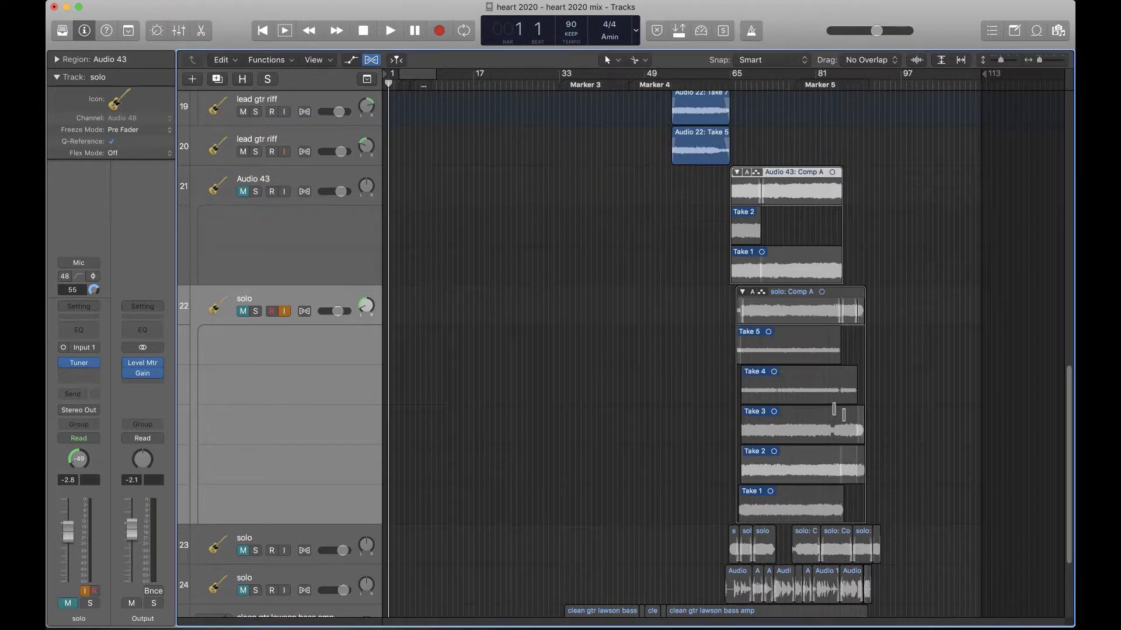
Step: Unmute the first solo track, which holds the five-take folder
{"action": "scroll", "coordinate": [843, 414], "scroll_direction": "up", "scroll_amount": 6}
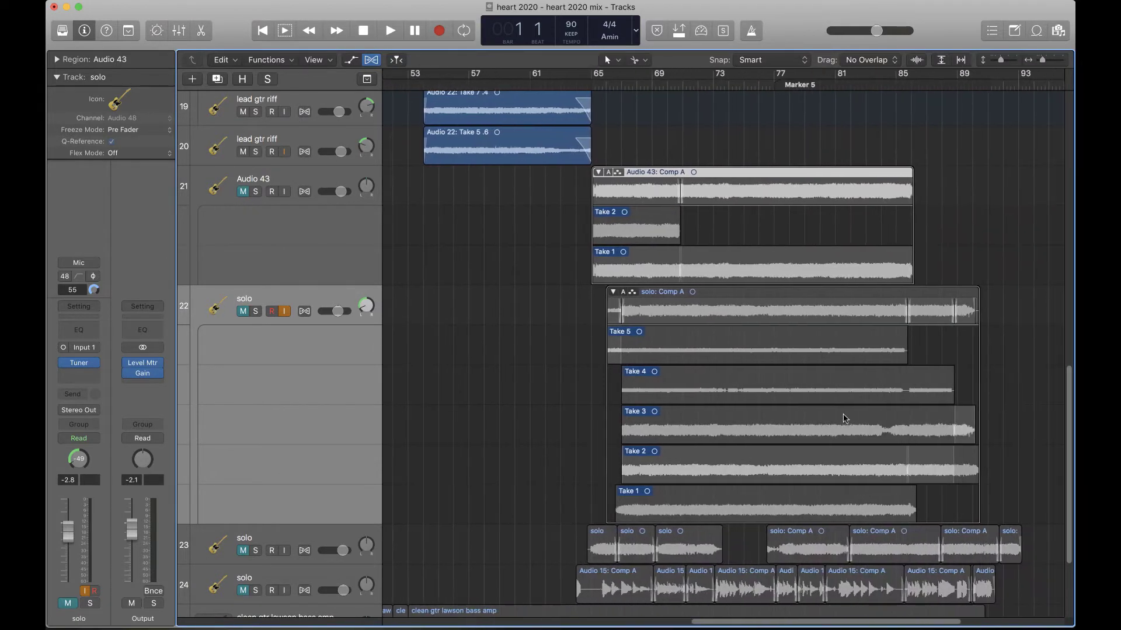
{"action": "scroll", "coordinate": [843, 418], "scroll_direction": "down", "scroll_amount": 1}
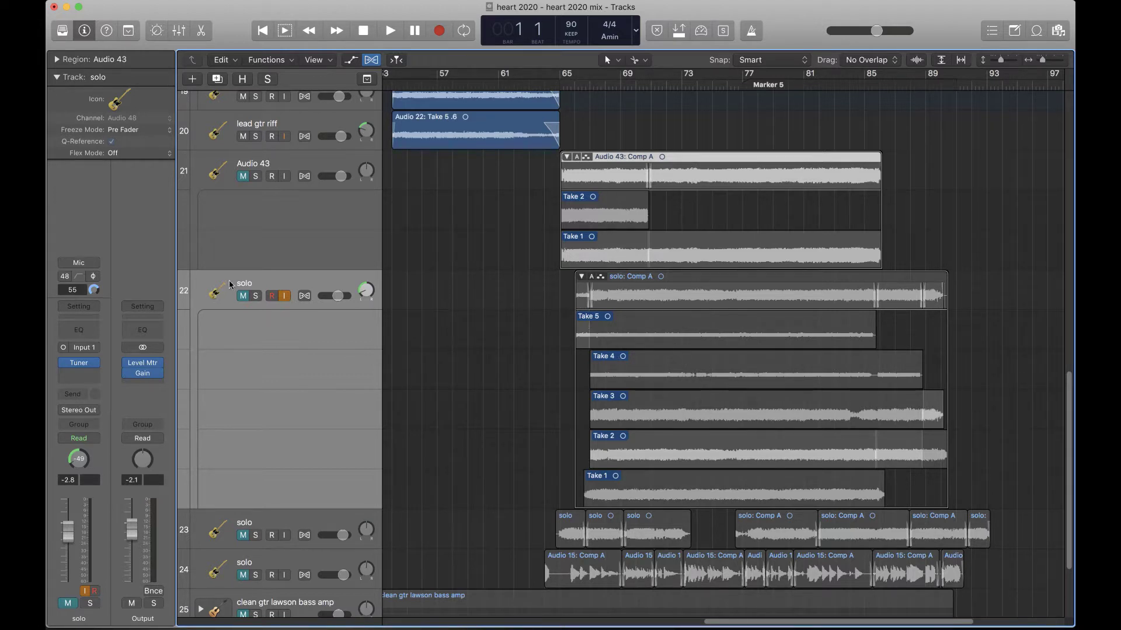
{"action": "left_click", "coordinate": [243, 297]}
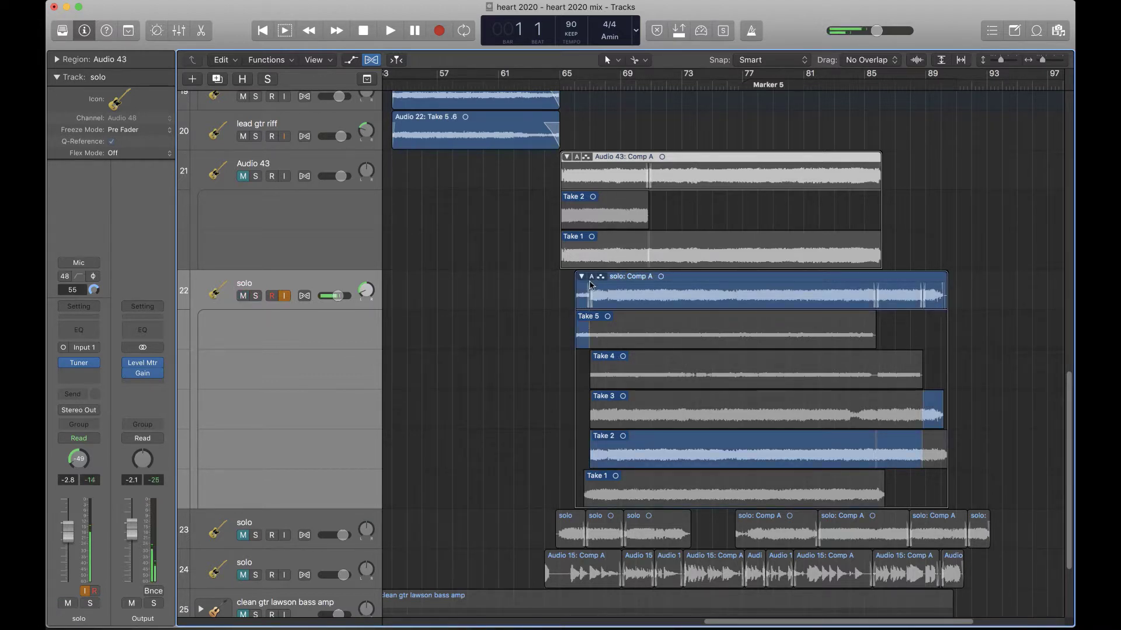
Step: Comp the first solo track from sections of Take 4 and Take 3, and flatten its take folder
{"action": "left_click_drag", "start_coordinate": [591, 359], "coordinate": [726, 412]}
{"action": "left_click_drag", "start_coordinate": [726, 369], "coordinate": [925, 371]}
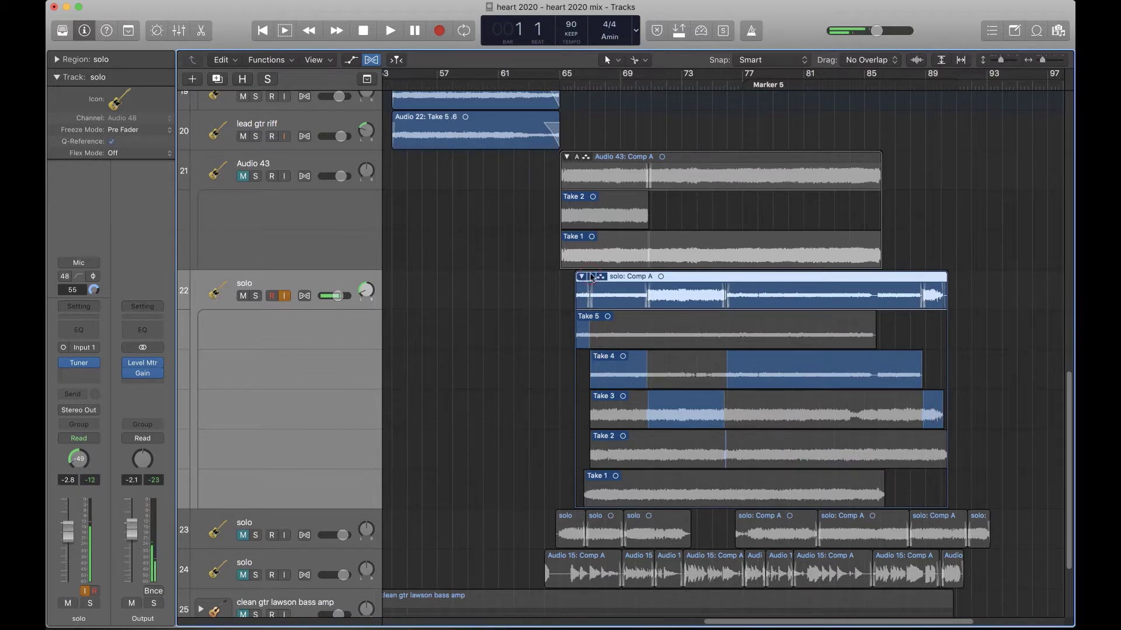
{"action": "left_click", "coordinate": [591, 277]}
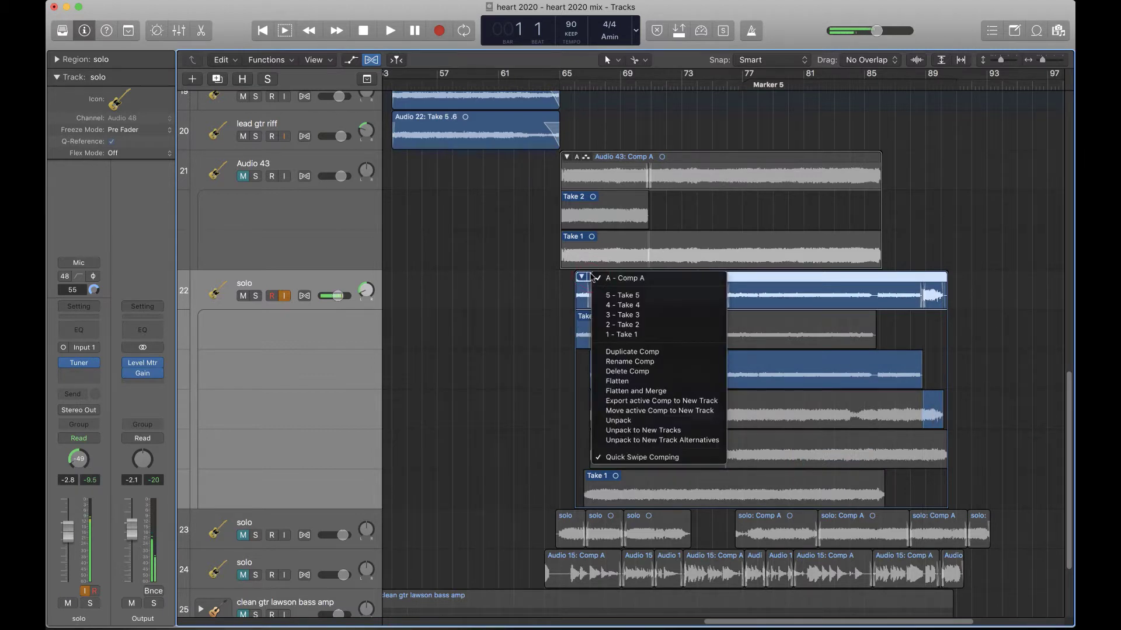
{"action": "left_click", "coordinate": [629, 381]}
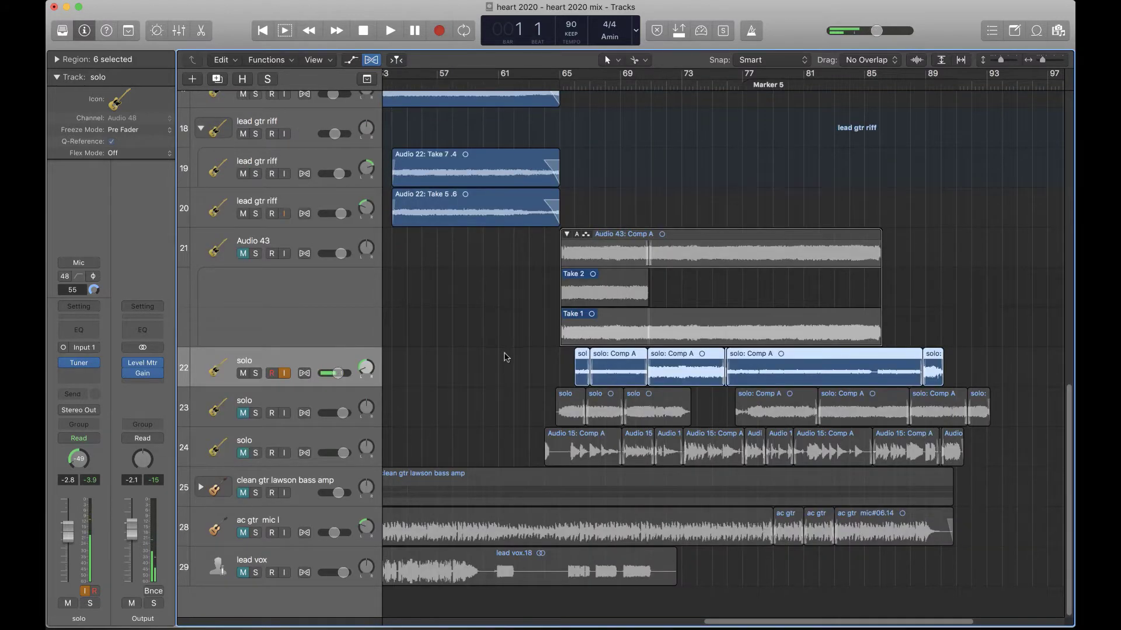
Step: Collapse the take folder on the muted Audio 43 track and delete the track together with its region
{"action": "left_click", "coordinate": [567, 234]}
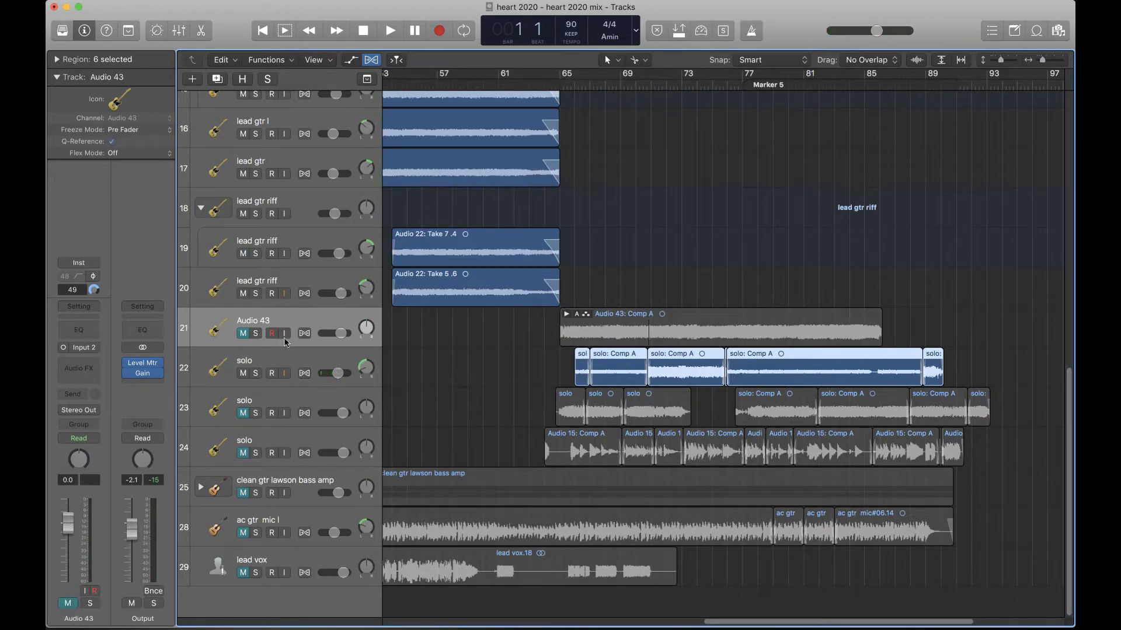
{"action": "left_click", "coordinate": [294, 319]}
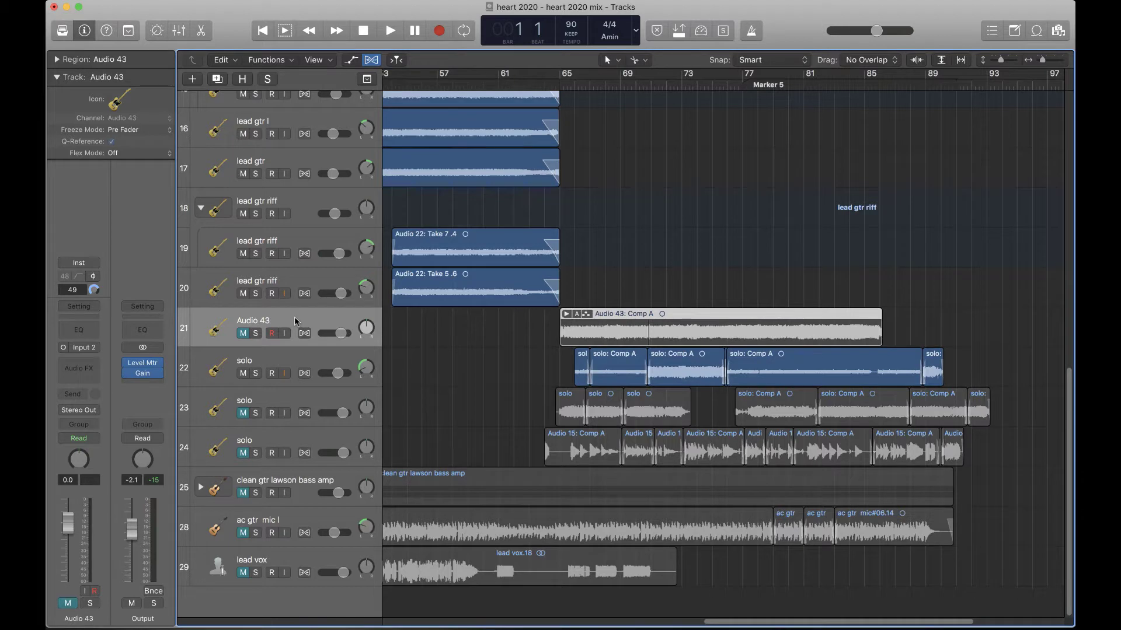
{"action": "key", "text": "Delete"}
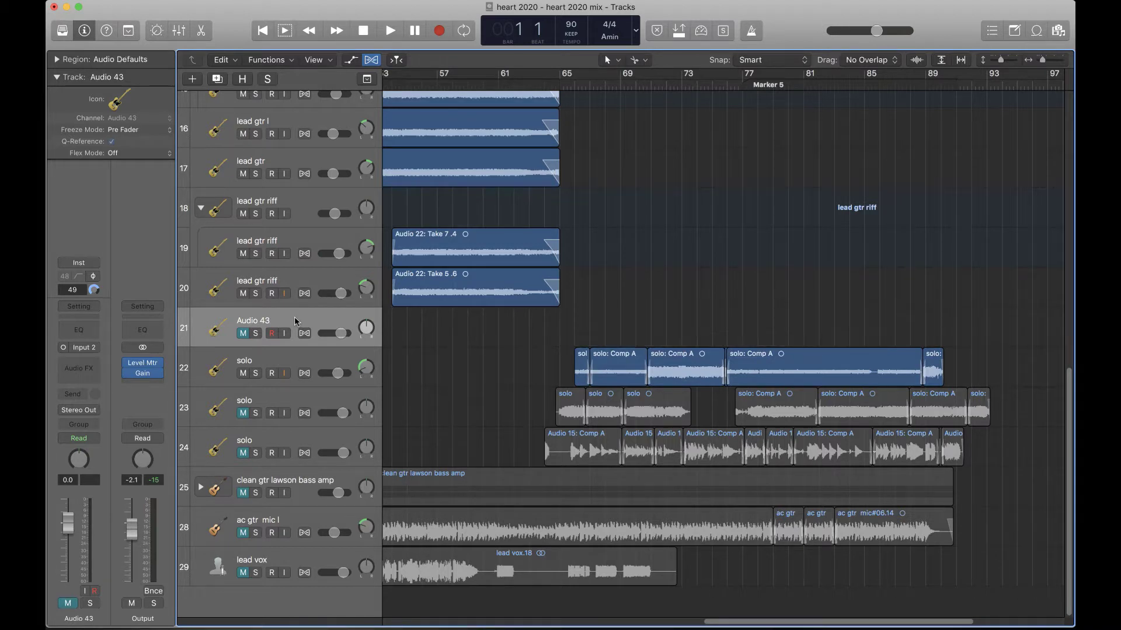
{"action": "key", "text": "super+BackSpace"}
Step: Delete the two muted solo tracks below the flattened solo track, together with their regions
{"action": "left_click", "coordinate": [306, 397]}
{"action": "key", "text": "Delete"}
{"action": "key", "text": "Down"}
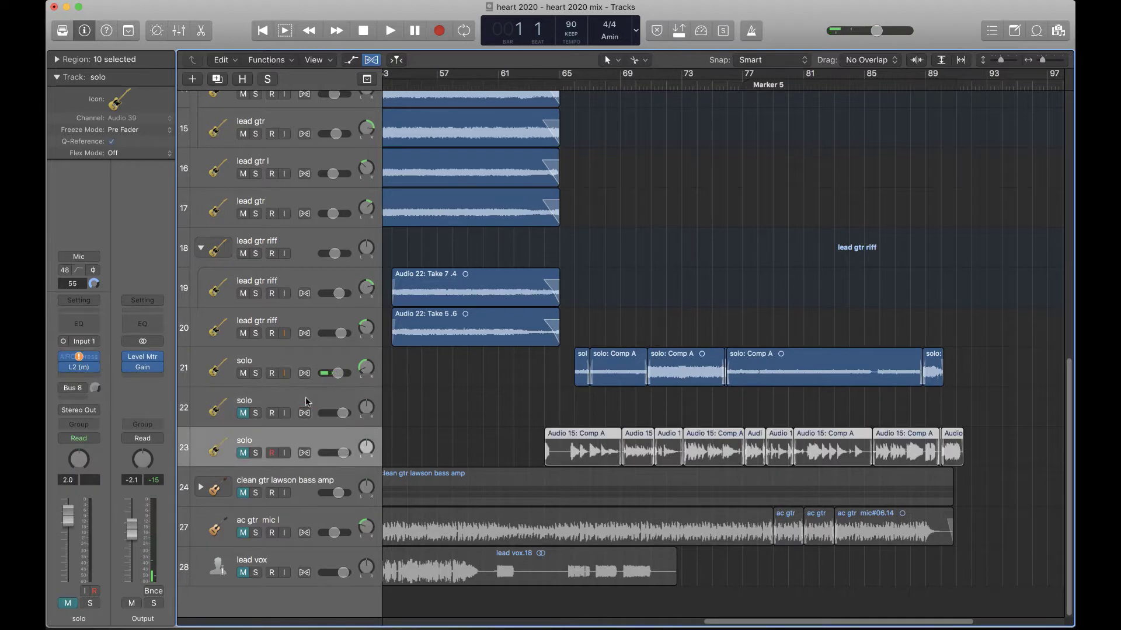
{"action": "left_click", "coordinate": [306, 402]}
{"action": "key", "text": "super+BackSpace"}
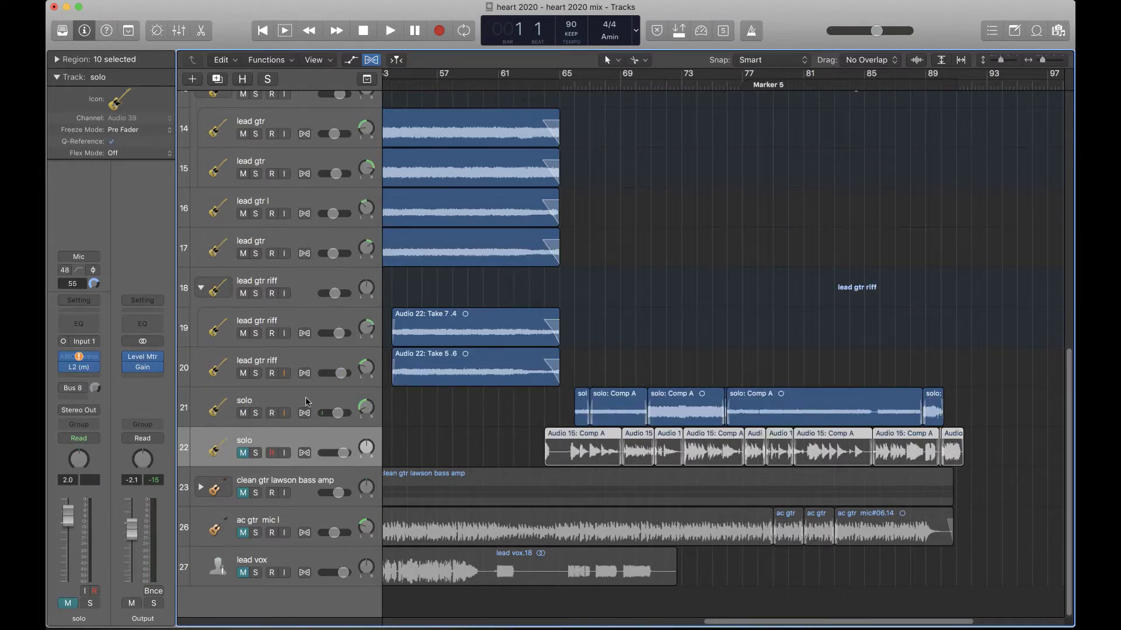
{"action": "key", "text": "Delete"}
{"action": "key", "text": "super+BackSpace"}
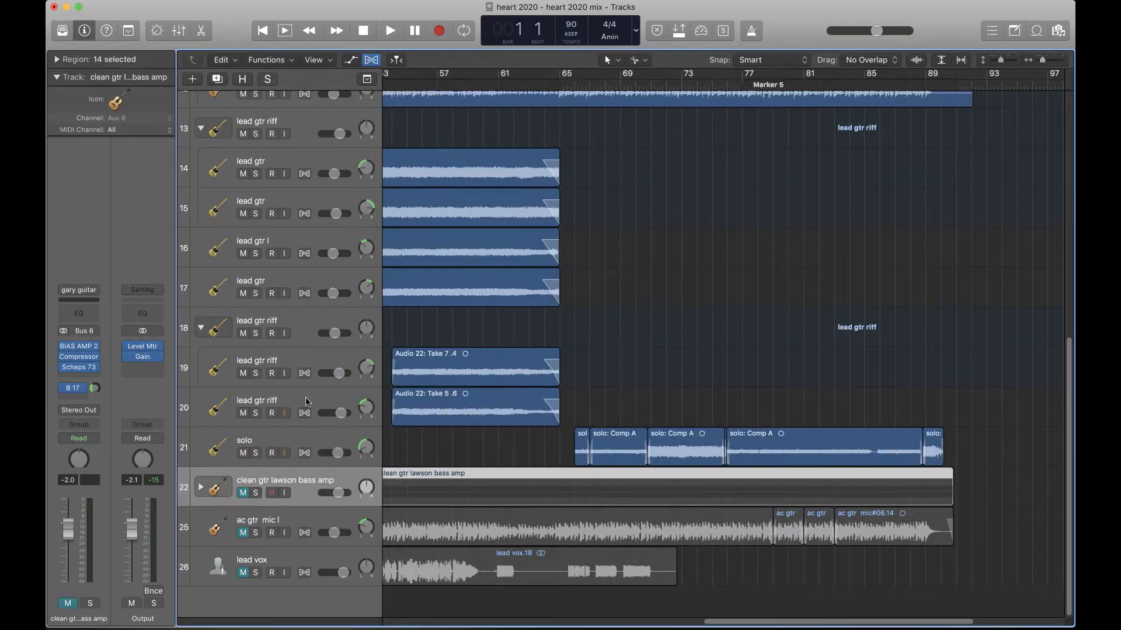
Step: Delete the muted ac gtr mic l track near the end of the track list and the muted clean gtr lawson bass amp stack
{"action": "left_click", "coordinate": [307, 519]}
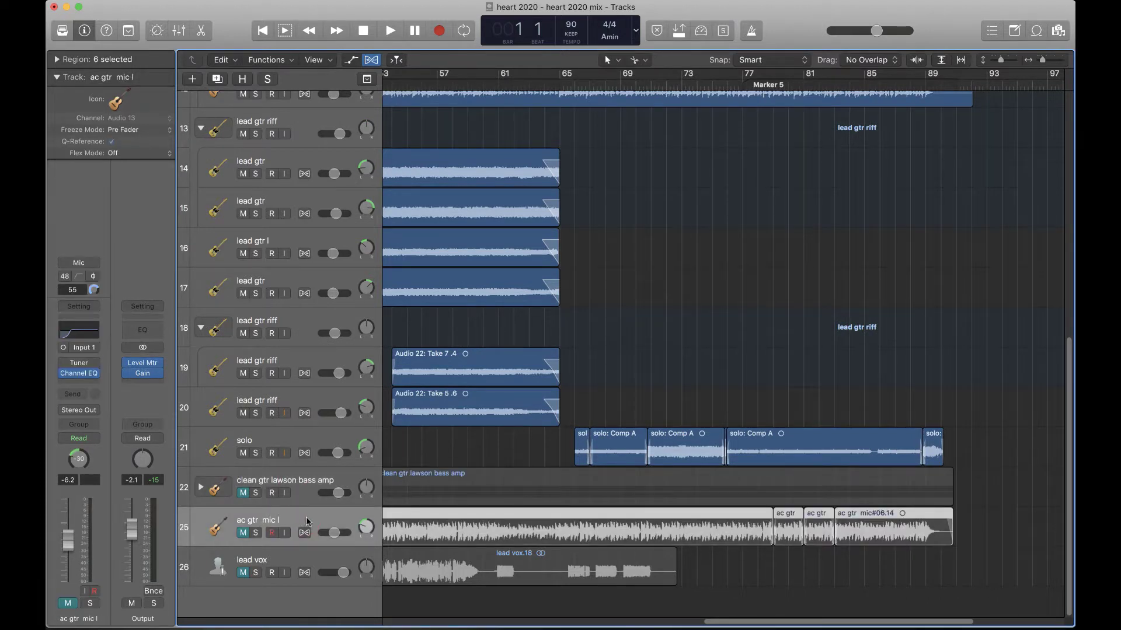
{"action": "key", "text": "Delete"}
{"action": "key", "text": "super+BackSpace"}
{"action": "left_click", "coordinate": [322, 518]}
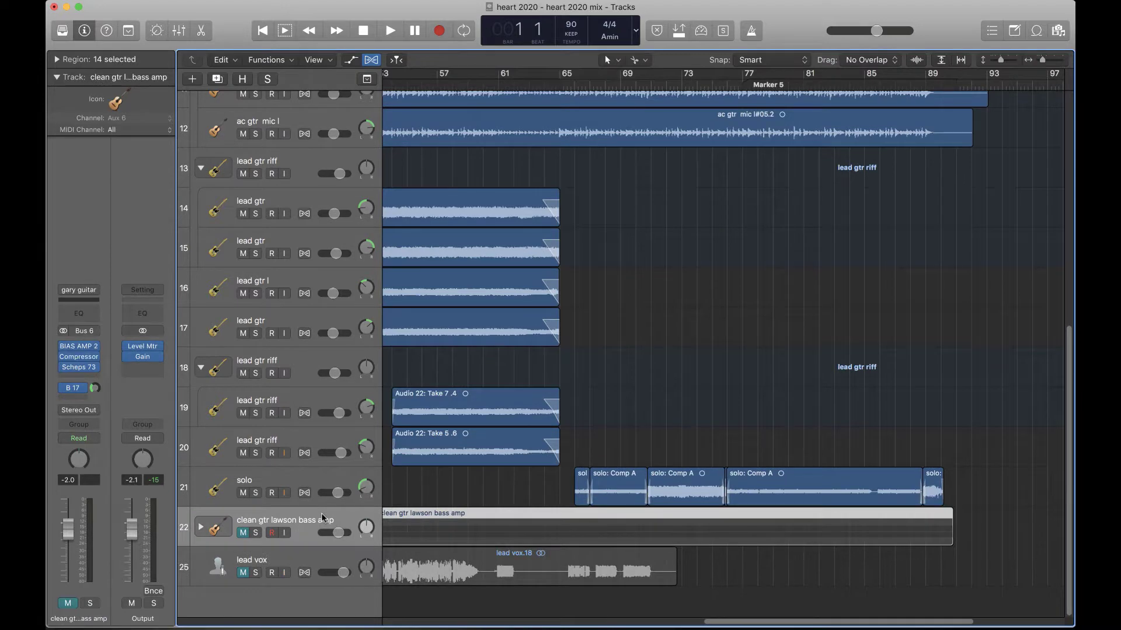
{"action": "key", "text": "super+BackSpace"}
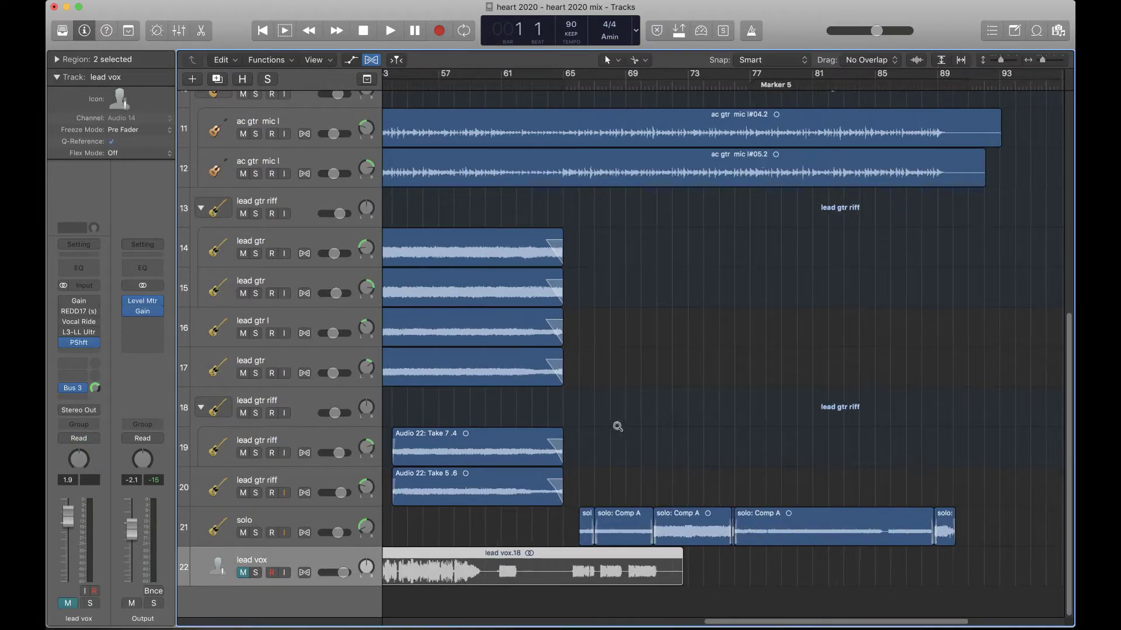
Step: Delete the muted SoCal drummer track together with its region
{"action": "left_click", "coordinate": [617, 427], "text": "ctrl+alt"}
{"action": "left_click", "coordinate": [617, 427], "text": "ctrl+alt"}
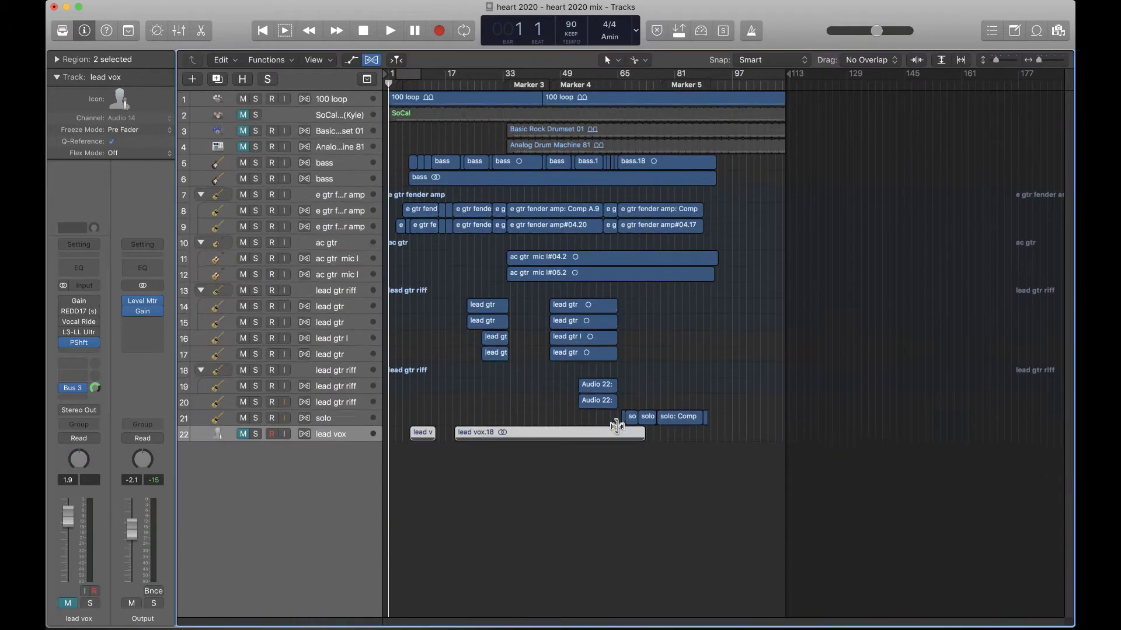
{"action": "key", "text": "super+Down"}
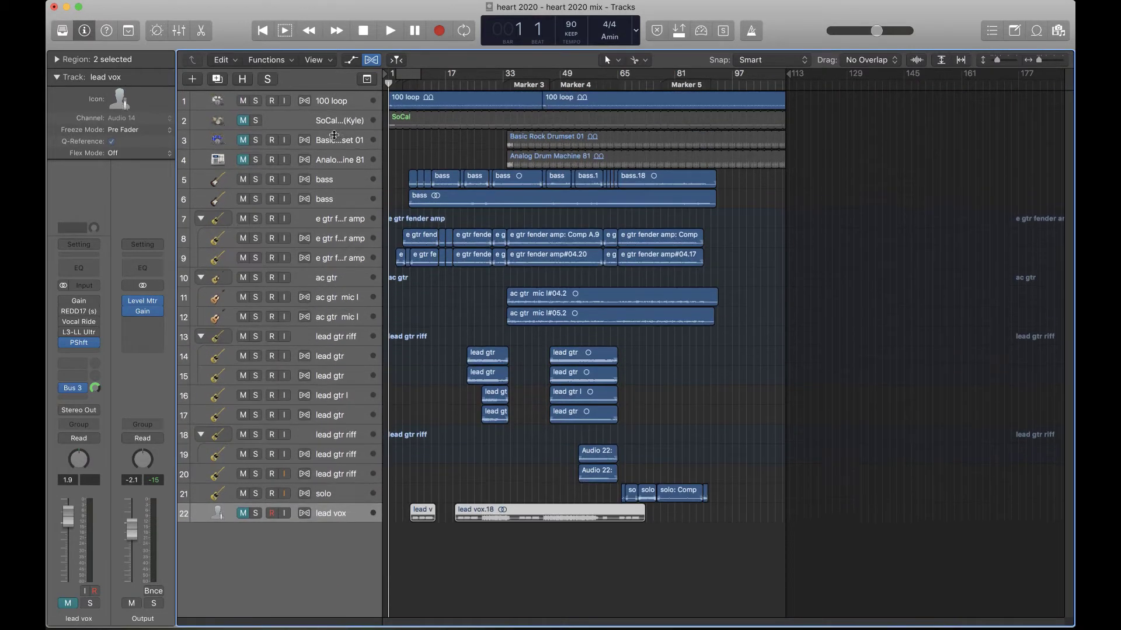
{"action": "left_click", "coordinate": [343, 121]}
{"action": "key", "text": "BackSpace"}
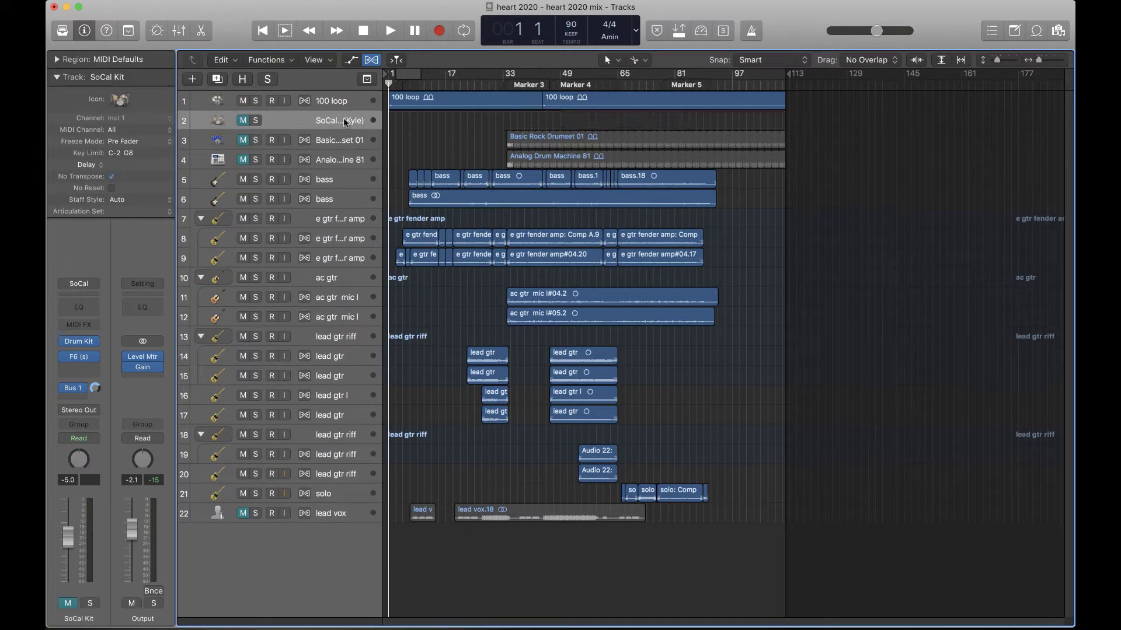
{"action": "key", "text": "super+BackSpace"}
Step: Delete the muted Basic Rock Drumset 01 track together with its region
{"action": "left_click", "coordinate": [348, 140]}
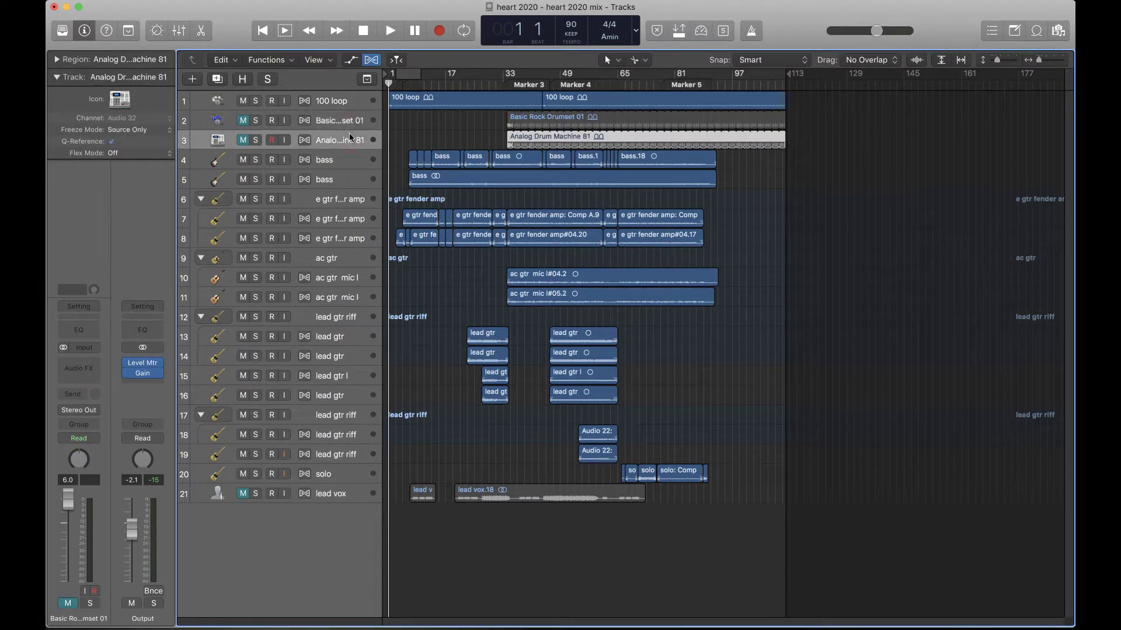
{"action": "left_click", "coordinate": [326, 127]}
{"action": "key", "text": "BackSpace"}
{"action": "key", "text": "super+BackSpace"}
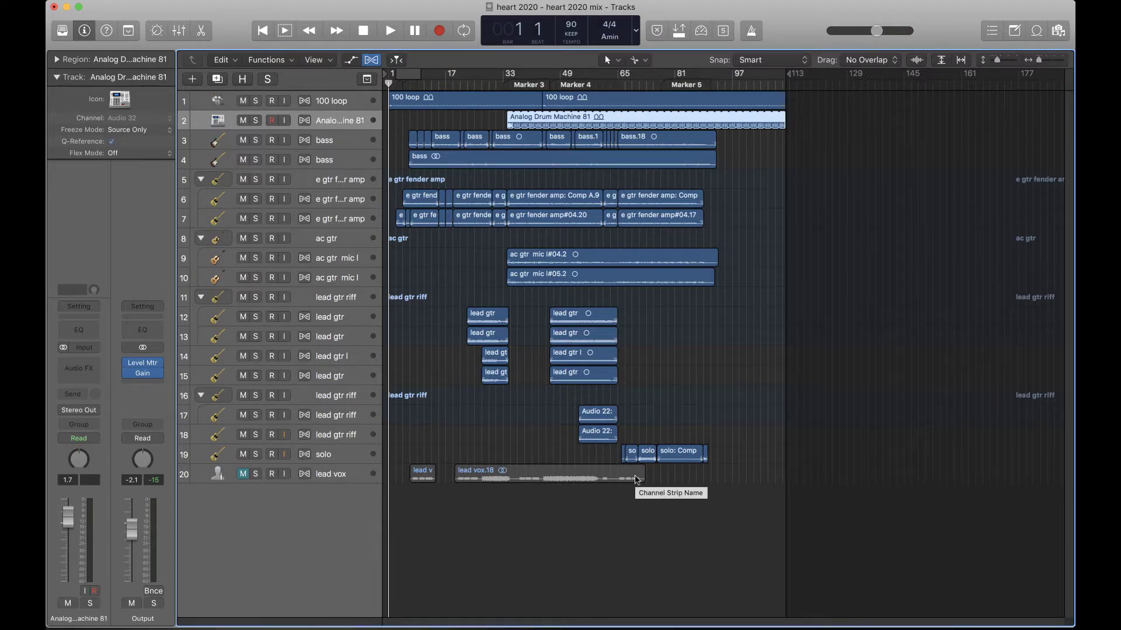
Step: Show the global tracks and move the project end to about bar 92, just past the end of the bass regions
{"action": "key", "text": "g"}
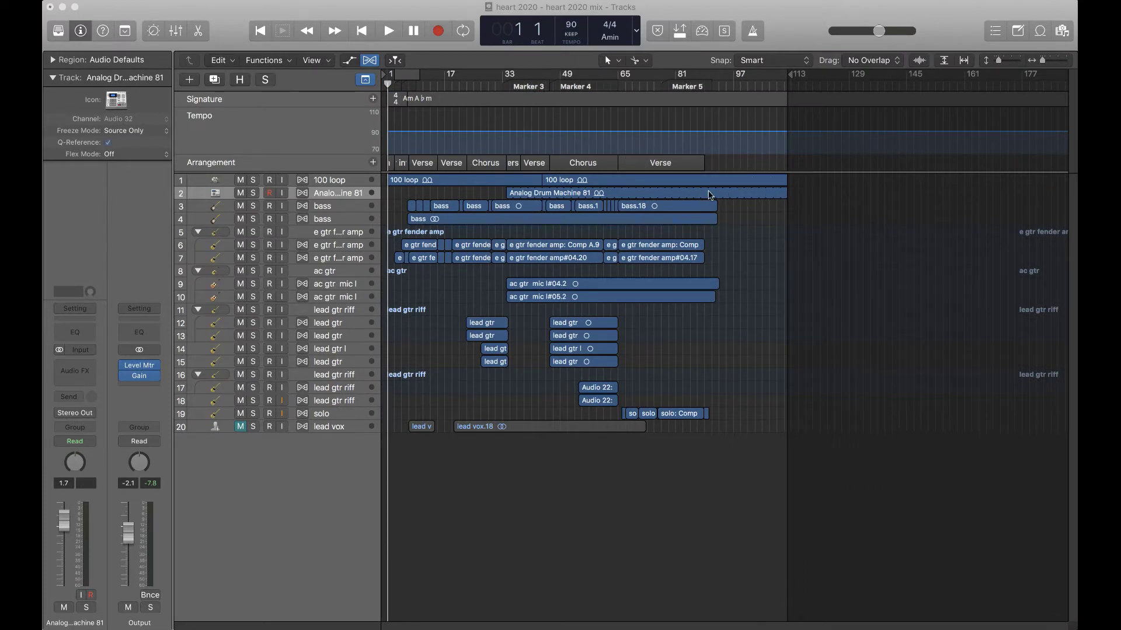
{"action": "key", "text": "super+Down"}
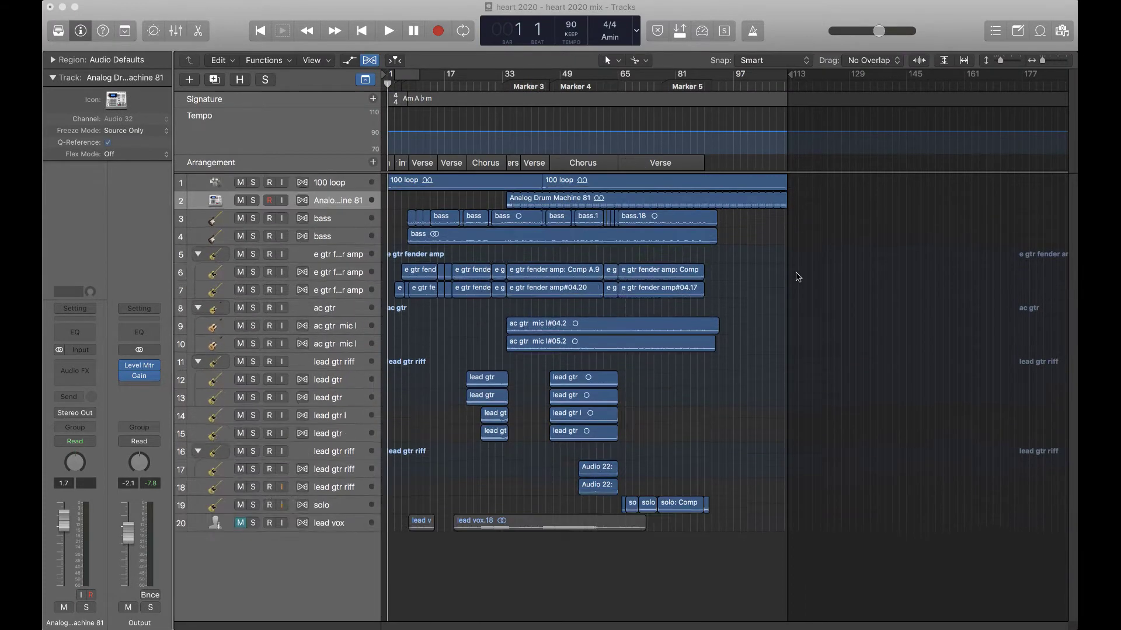
{"action": "key", "text": "super+Right"}
{"action": "key", "text": "super+Right"}
{"action": "key", "text": "super+Right"}
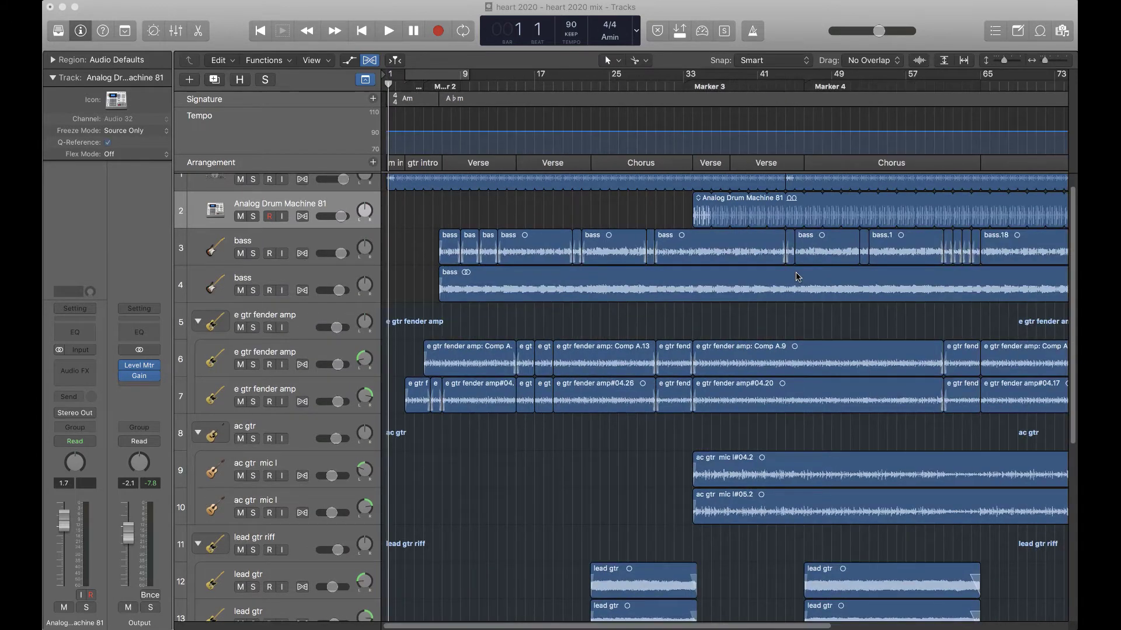
{"action": "scroll", "coordinate": [797, 276], "scroll_direction": "left", "scroll_amount": 1}
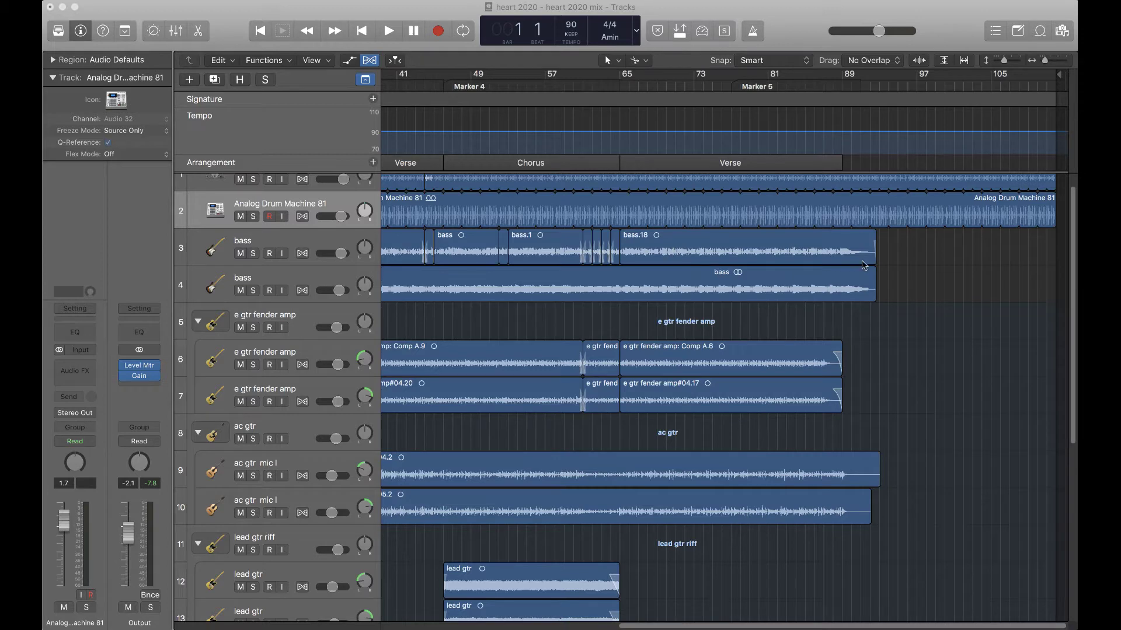
{"action": "key", "text": "super+Left"}
{"action": "key", "text": "super+Left"}
{"action": "key", "text": "super+Left"}
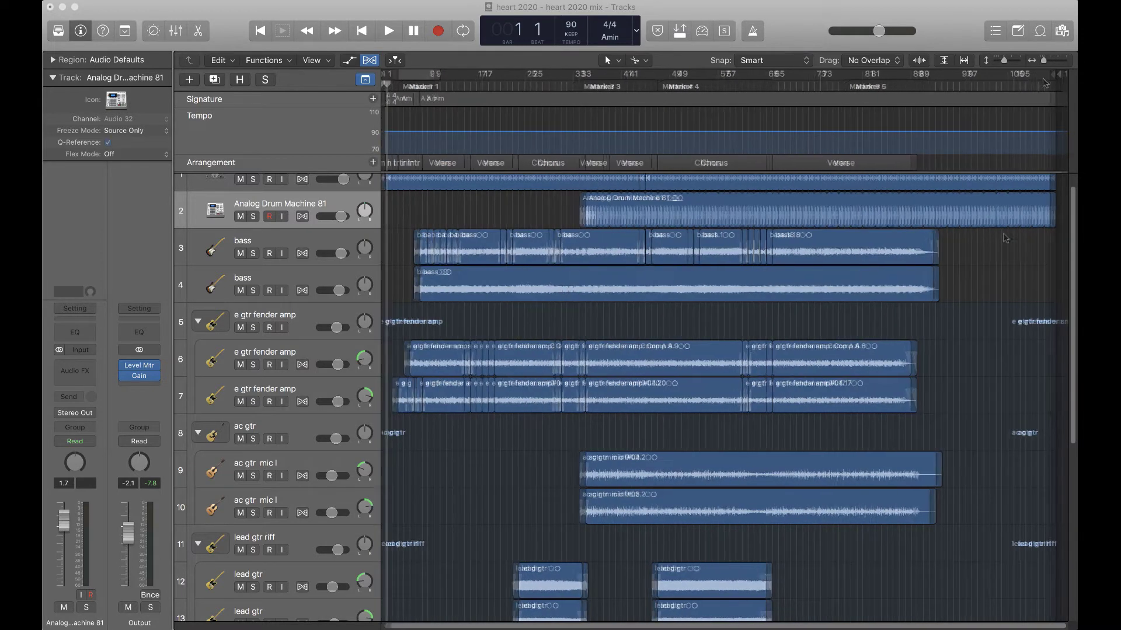
{"action": "mouse_move", "coordinate": [1060, 80]}
{"action": "left_mouse_down"}
{"action": "mouse_move", "coordinate": [938, 94]}
{"action": "mouse_move", "coordinate": [957, 277]}
{"action": "left_mouse_up"}
{"action": "scroll", "coordinate": [957, 277], "scroll_direction": "up", "scroll_amount": 1}
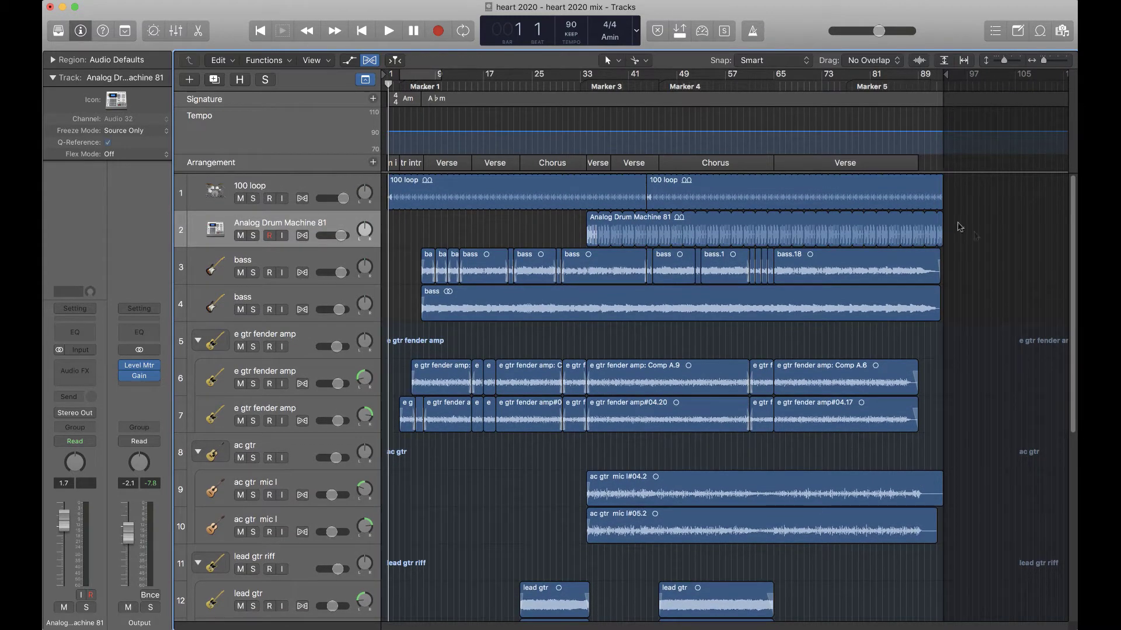
Step: Examine the drum intro and gtr intro sections at the start of the song, playing briefly from the beginning
{"action": "left_click", "coordinate": [1007, 273], "text": "ctrl+alt"}
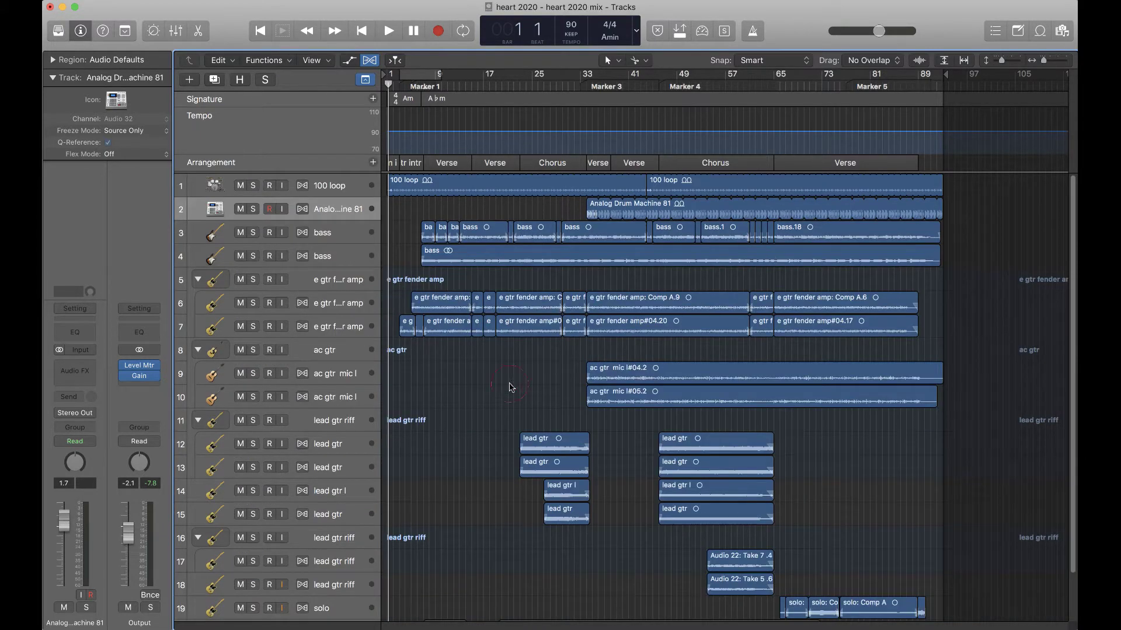
{"action": "key", "text": "super+Right"}
{"action": "key", "text": "super+Right"}
{"action": "key", "text": "super+Right"}
{"action": "key", "text": "super+Right"}
{"action": "key", "text": "super+Right"}
{"action": "key", "text": "super+Left"}
{"action": "key", "text": "super+Left"}
{"action": "key", "text": "super+Left"}
{"action": "key", "text": "super+Left"}
{"action": "key", "text": "super+Left"}
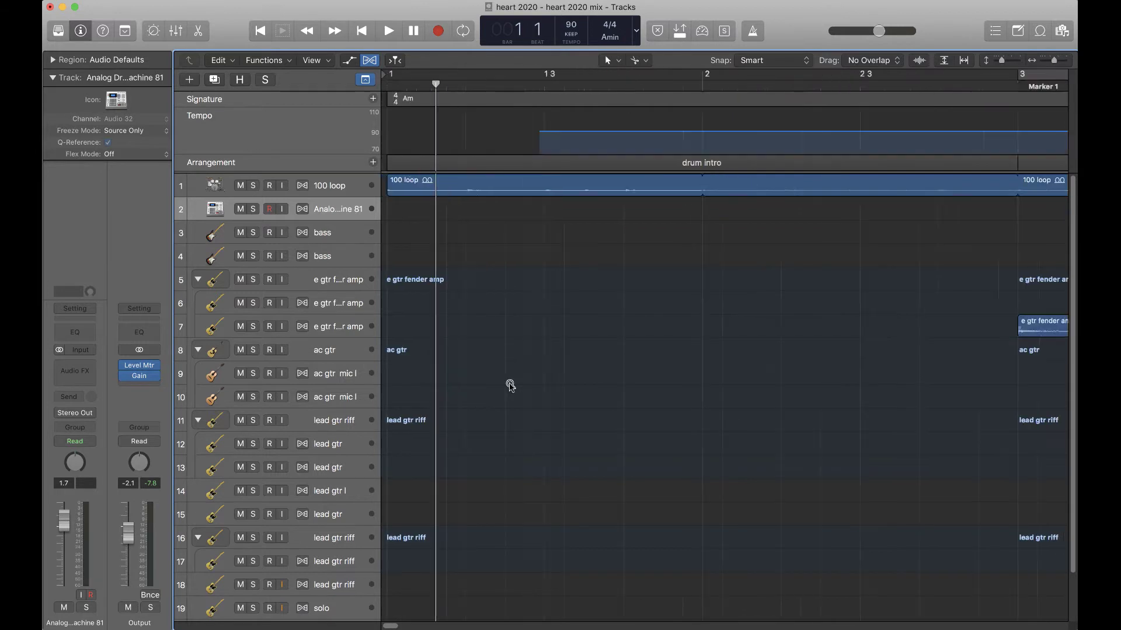
{"action": "key", "text": "Return"}
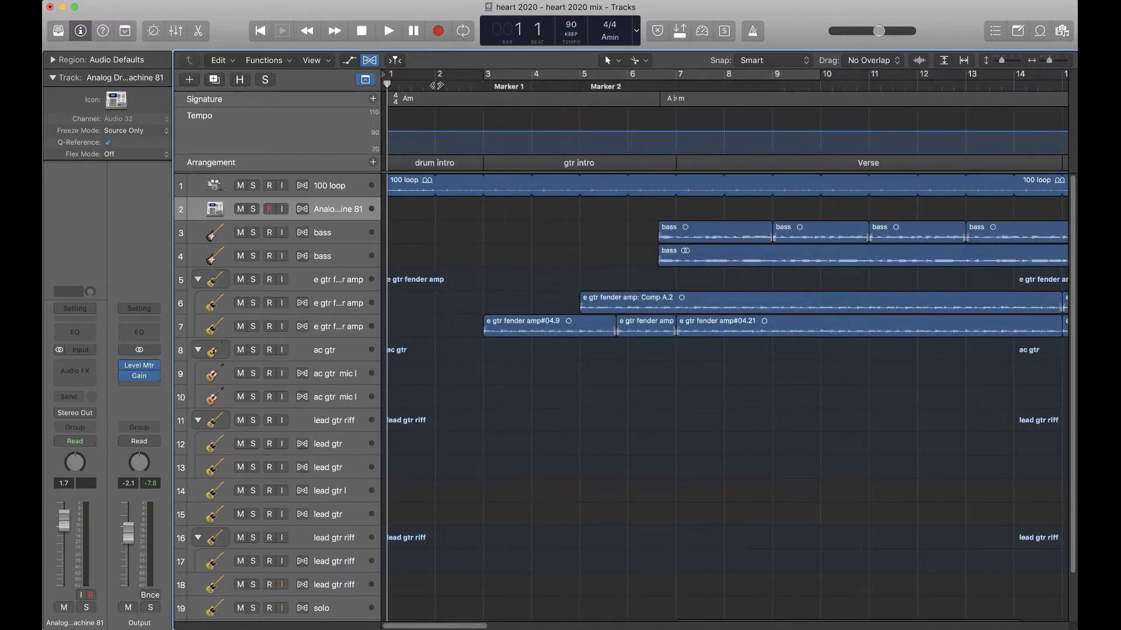
{"action": "right_click", "coordinate": [425, 249]}
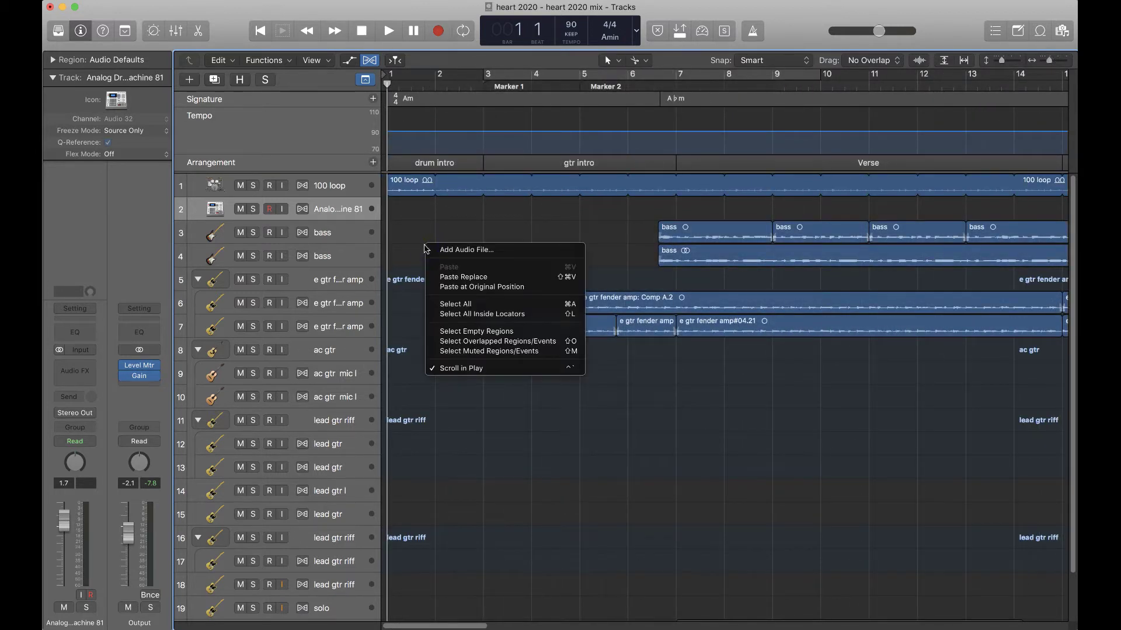
{"action": "left_click", "coordinate": [416, 244]}
{"action": "key", "text": "space"}
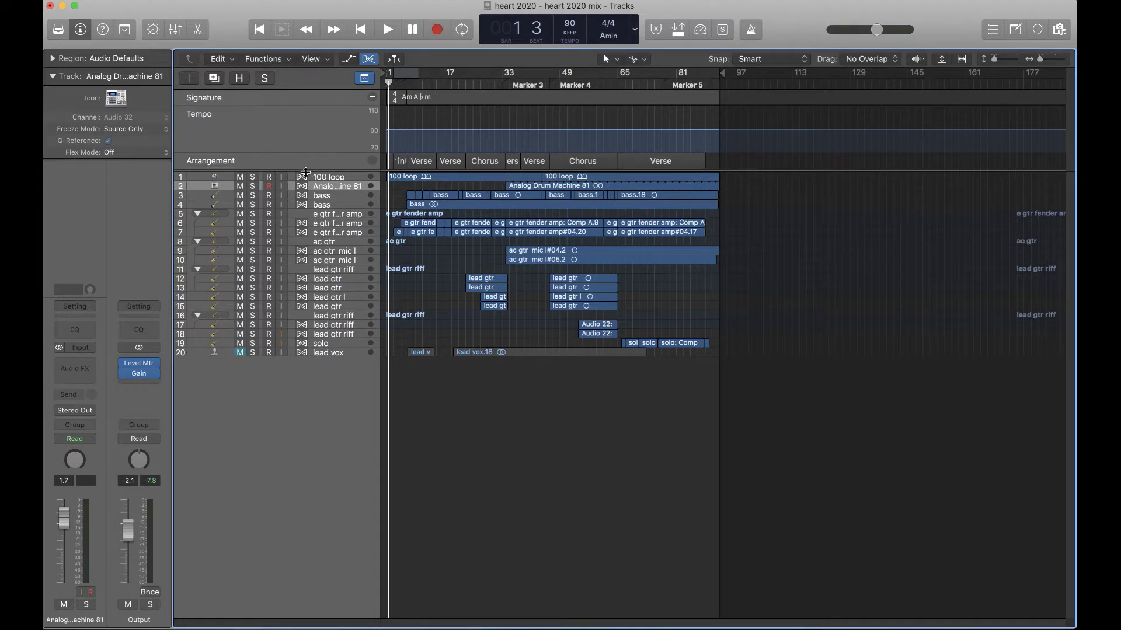
Step: Enlarge the signature, tempo and arrangement global tracks and examine the arrangement sections from the intro to the choruses
{"action": "left_click_drag", "start_coordinate": [305, 172], "coordinate": [302, 232]}
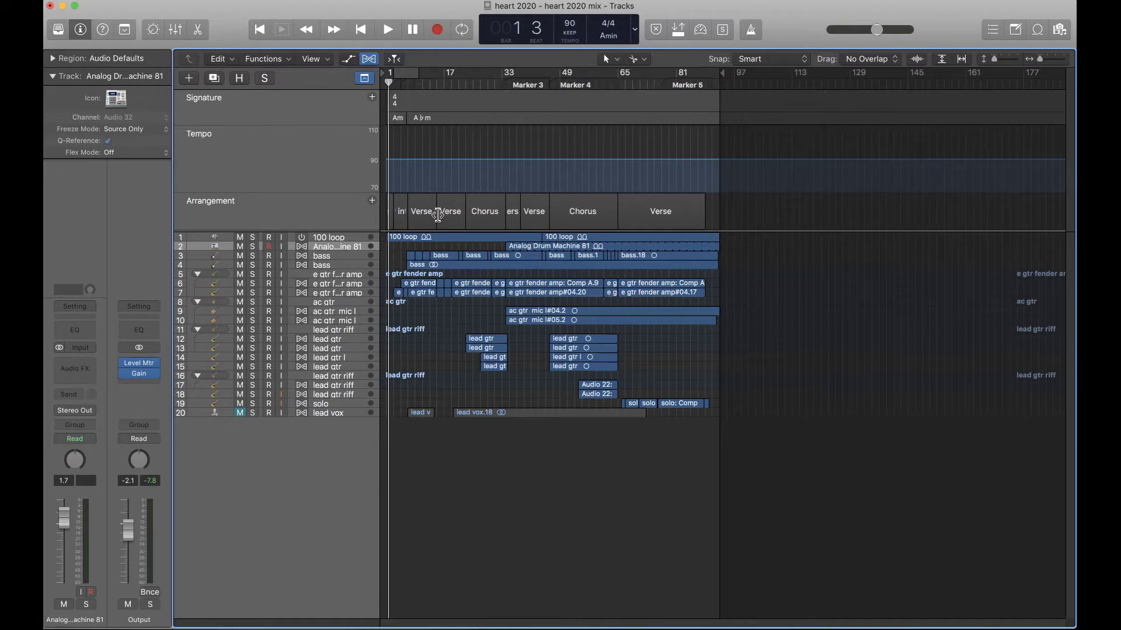
{"action": "scroll", "coordinate": [463, 327], "scroll_direction": "up", "scroll_amount": 10}
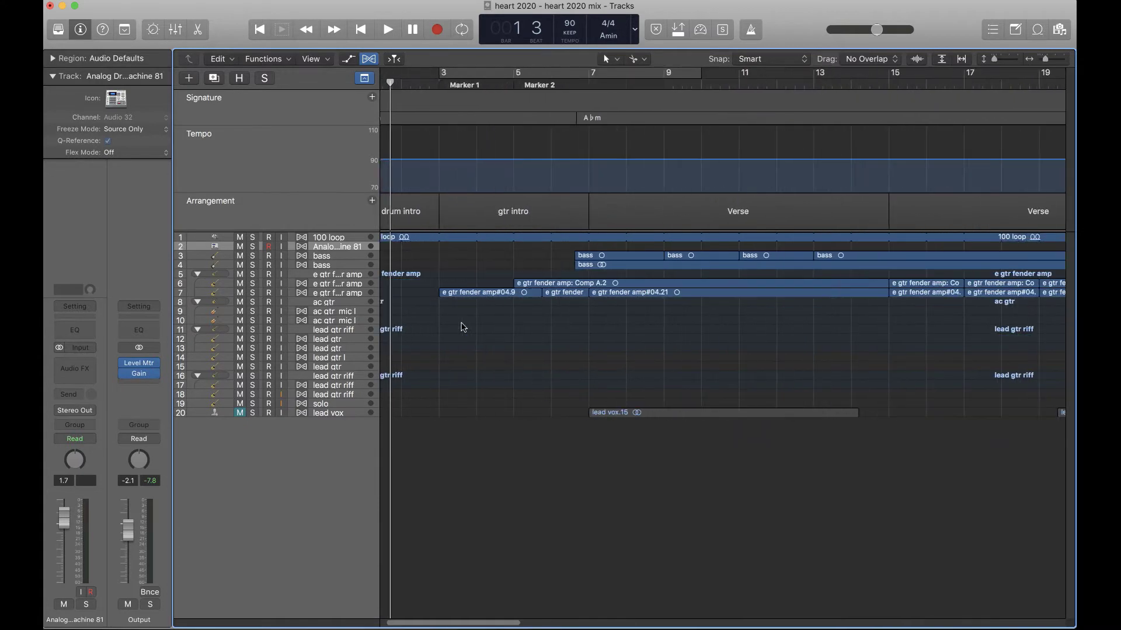
{"action": "scroll", "coordinate": [463, 327], "scroll_direction": "down", "scroll_amount": 5}
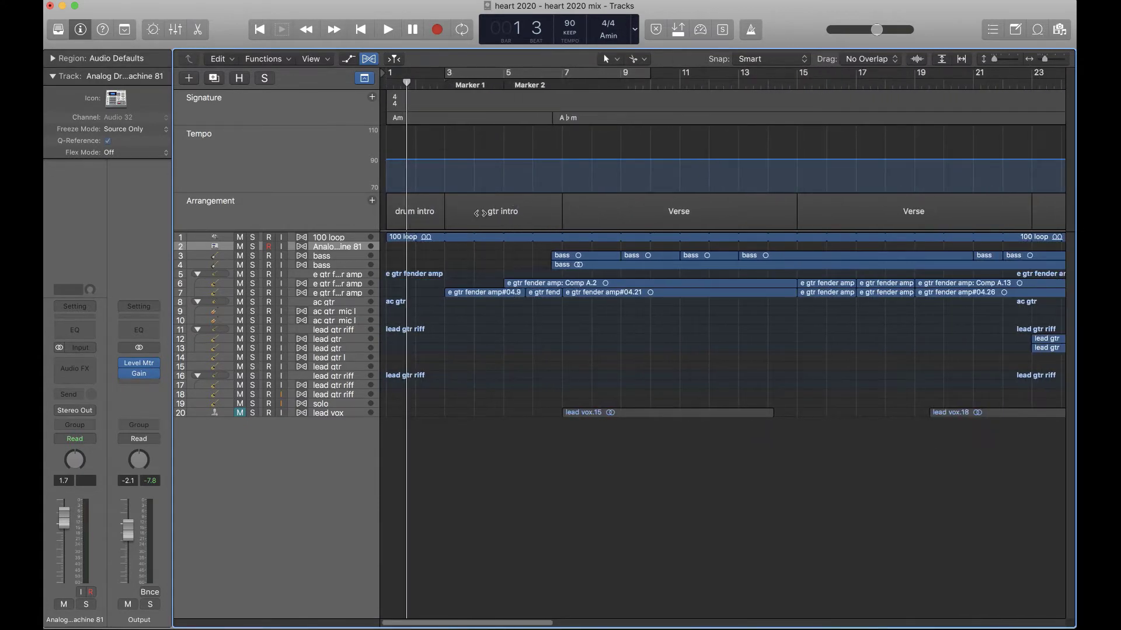
{"action": "scroll", "coordinate": [479, 213], "scroll_direction": "down", "scroll_amount": 5}
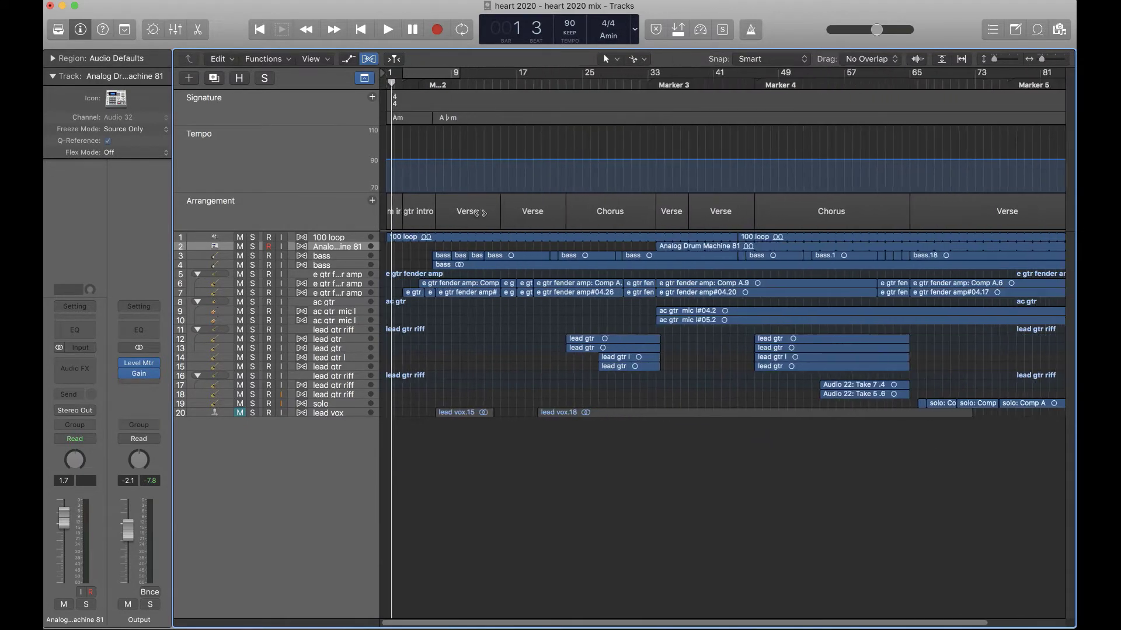
Step: Hide the Signature and Tempo global tracks and make the remaining Arrangement track taller
{"action": "right_click", "coordinate": [300, 162]}
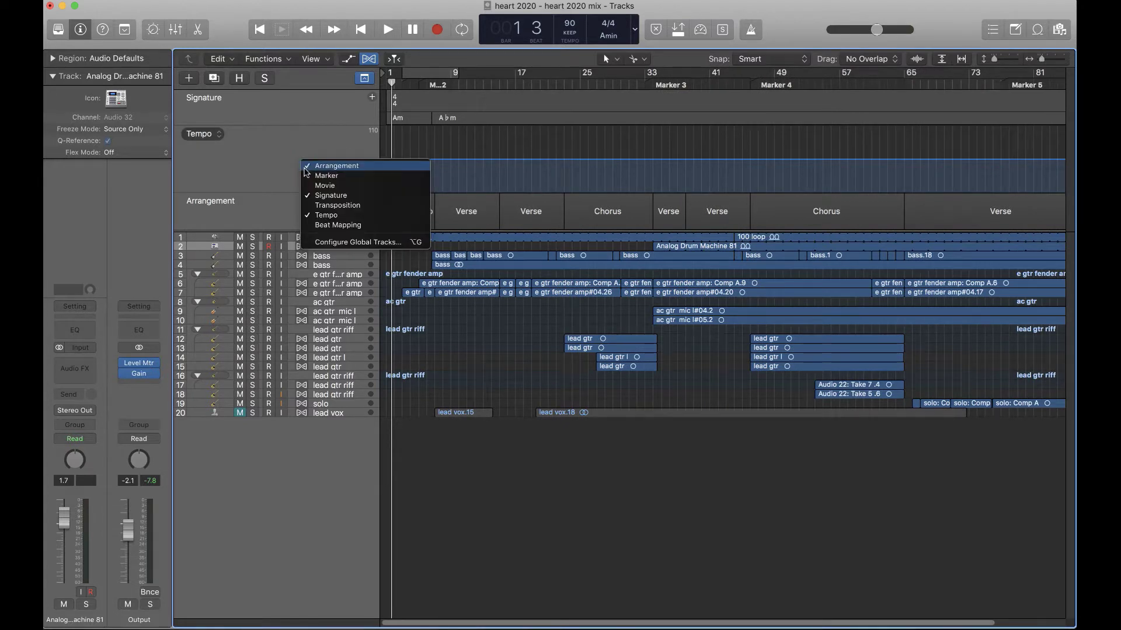
{"action": "left_click", "coordinate": [315, 196]}
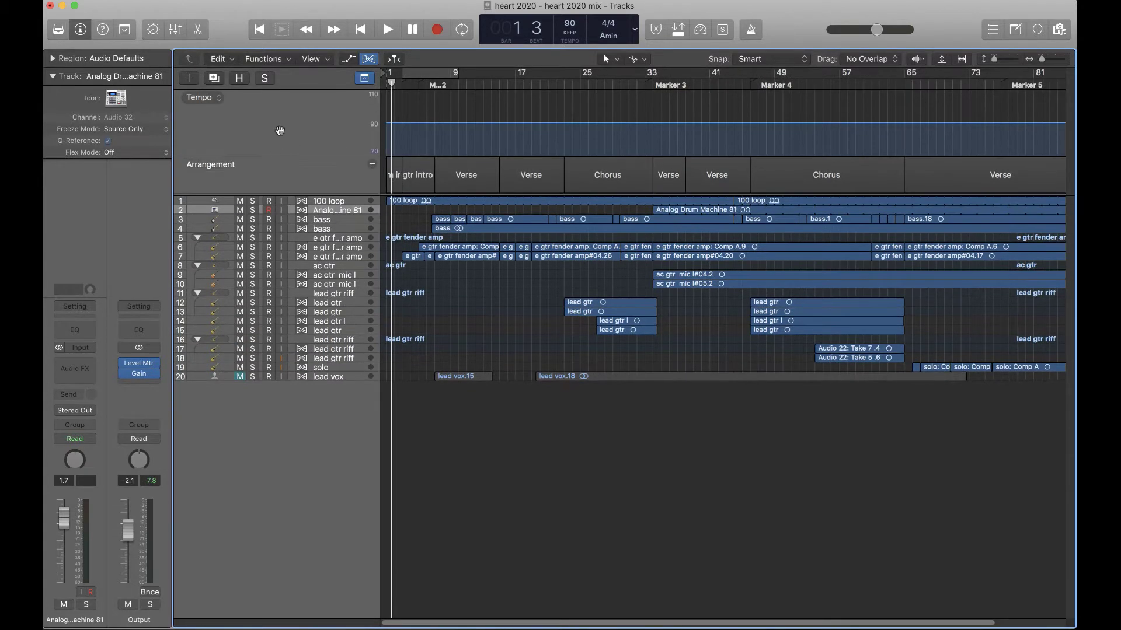
{"action": "right_click", "coordinate": [280, 130]}
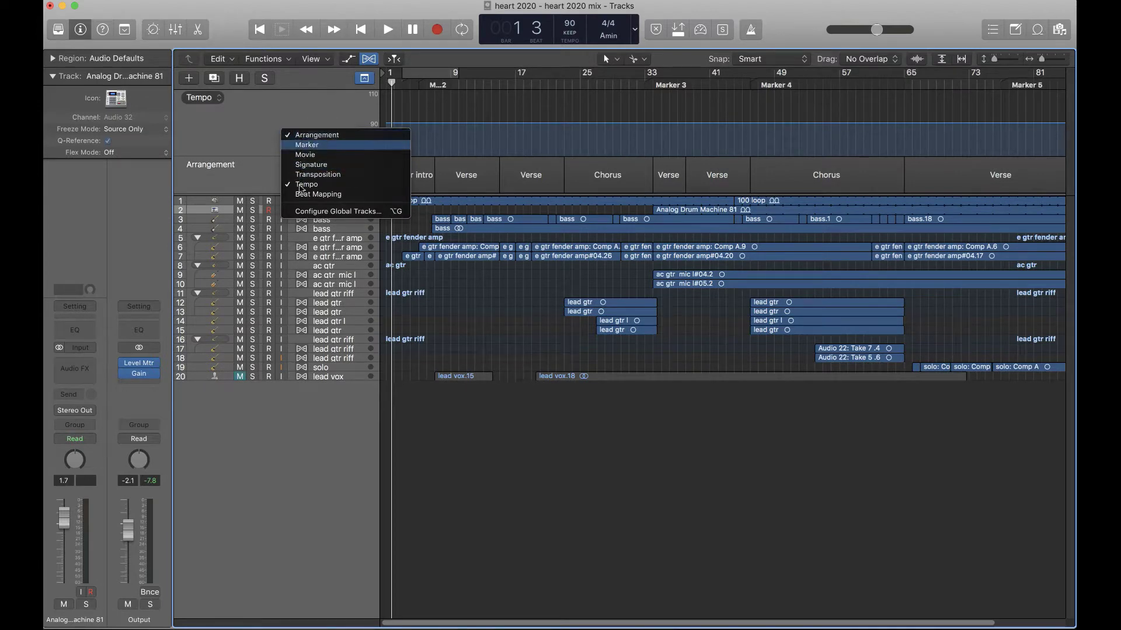
{"action": "left_click", "coordinate": [303, 185]}
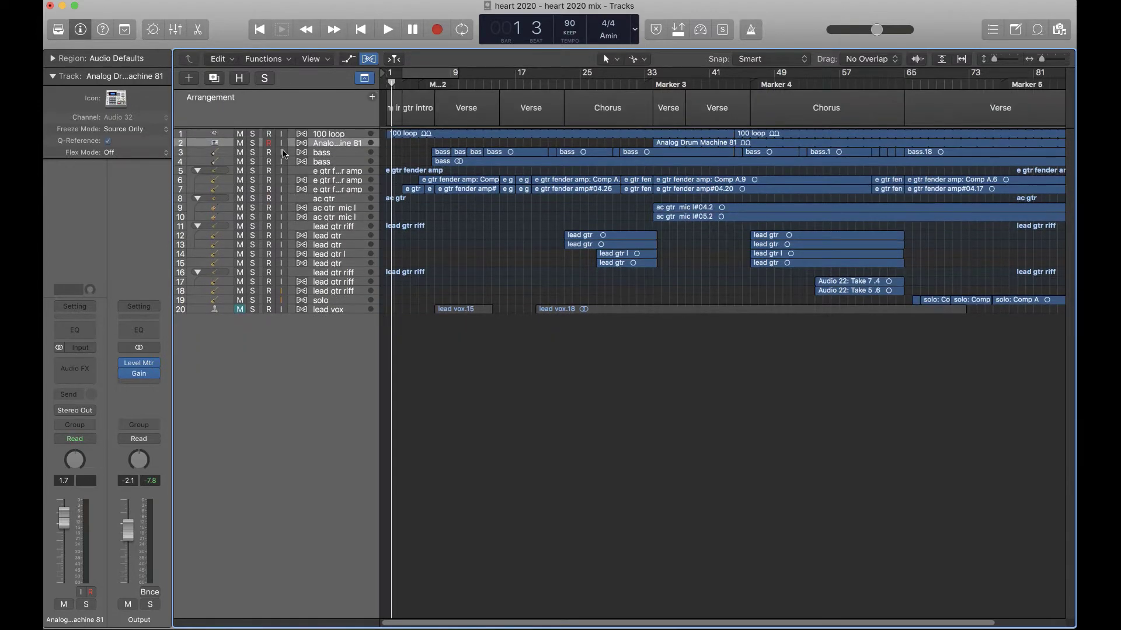
{"action": "right_click", "coordinate": [286, 120]}
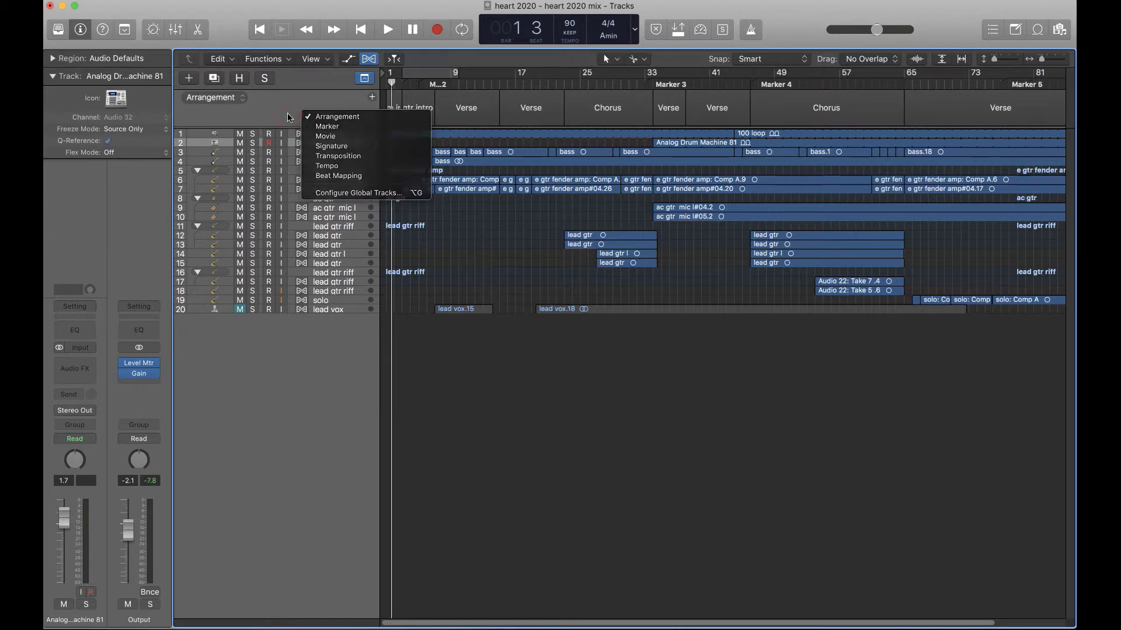
{"action": "left_click", "coordinate": [284, 126]}
{"action": "left_click_drag", "start_coordinate": [285, 126], "coordinate": [282, 169]}
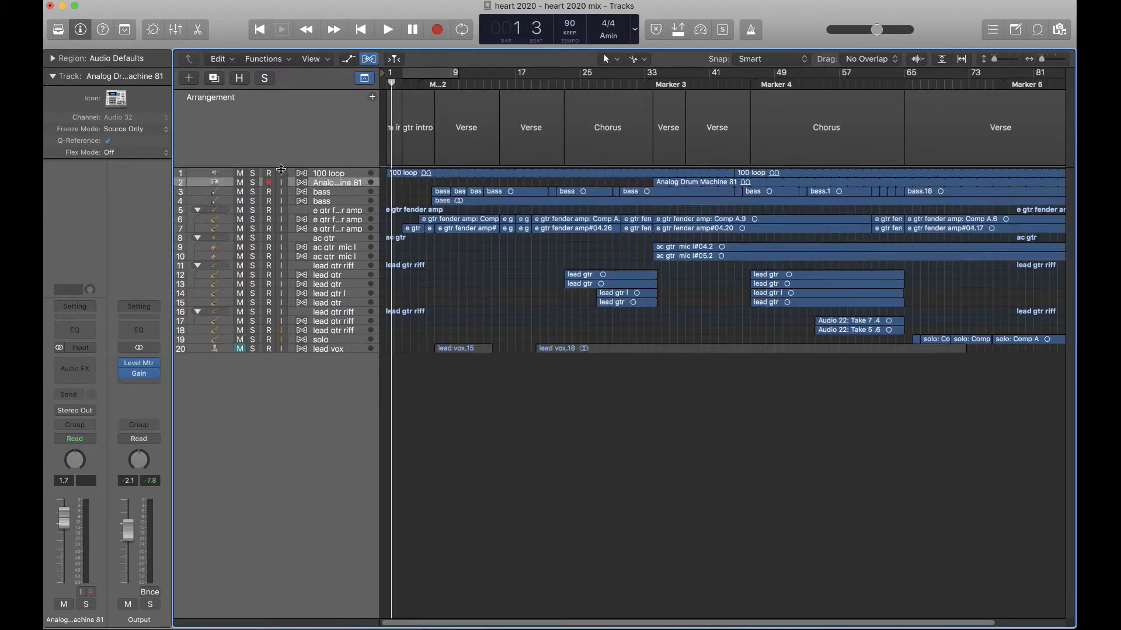
Step: Cycle the first Verse section with brief playback, cycle the first Chorus, and move the playhead to the second Chorus at bar 46
{"action": "scroll", "coordinate": [539, 182], "scroll_direction": "down", "scroll_amount": 5}
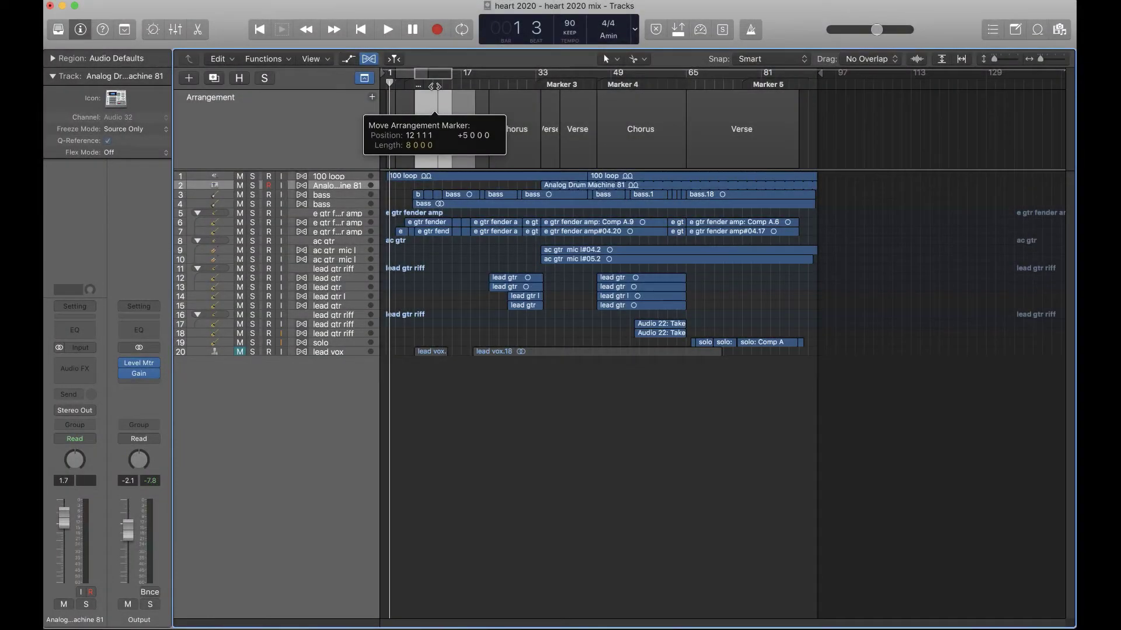
{"action": "left_click", "coordinate": [434, 117]}
{"action": "key", "text": "space"}
{"action": "key", "text": "space"}
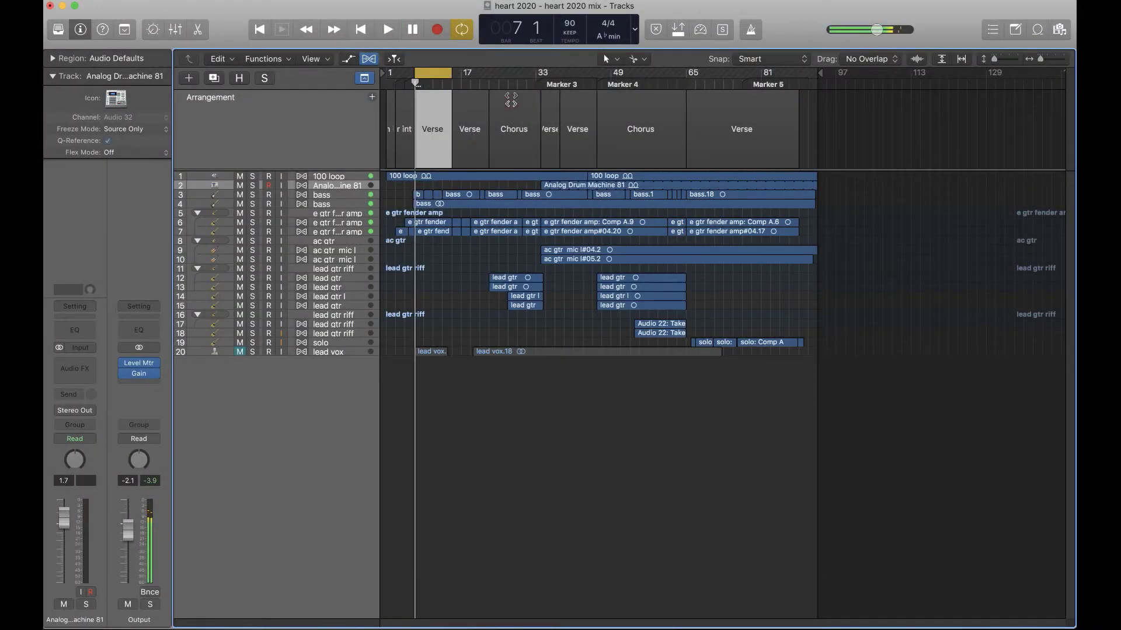
{"action": "left_click", "coordinate": [515, 102]}
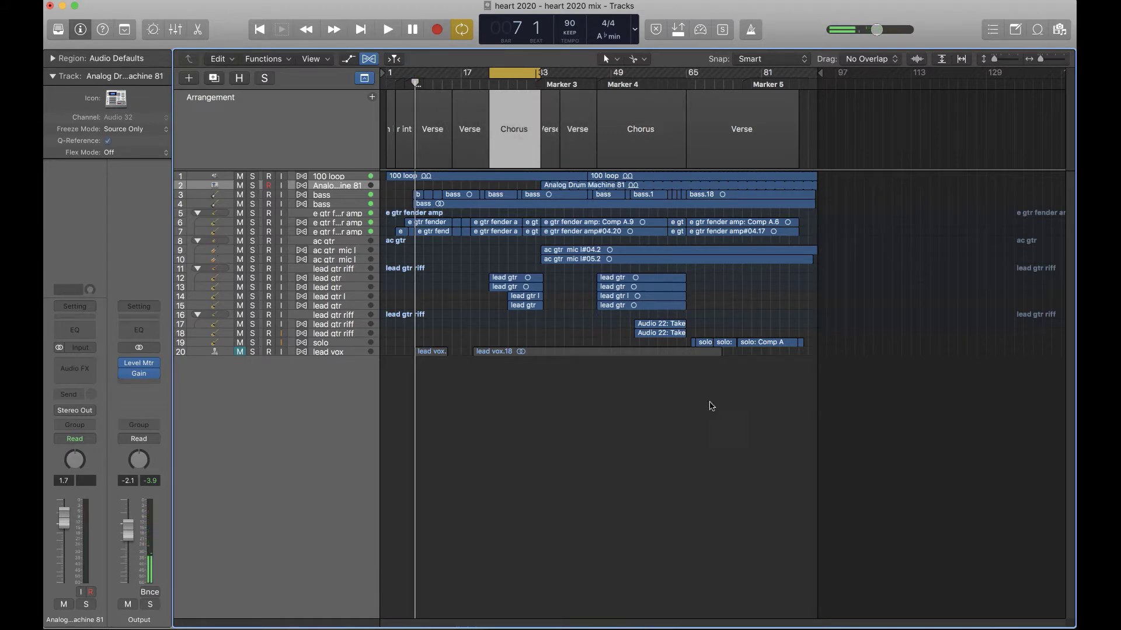
{"action": "left_click", "coordinate": [591, 83]}
{"action": "key", "text": "space"}
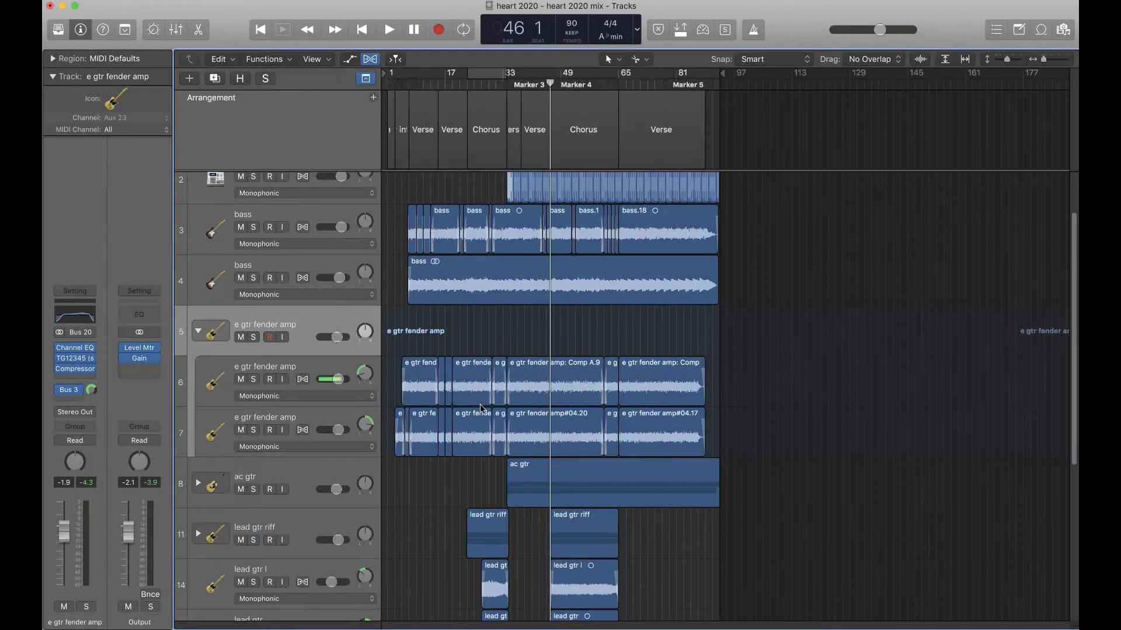
Step: Examine how the two e gtr fender amp subtracks are routed to the stack's main track and which effects each channel carries
{"action": "left_click", "coordinate": [313, 362]}
{"action": "left_click", "coordinate": [311, 410]}
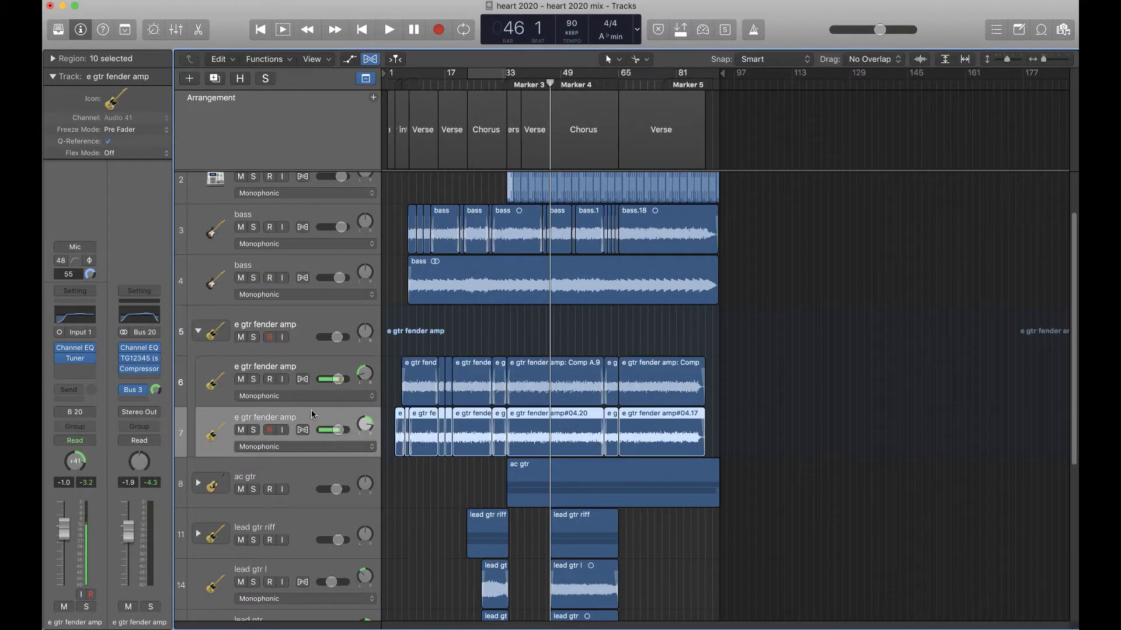
{"action": "left_click", "coordinate": [303, 368]}
{"action": "left_click", "coordinate": [301, 415]}
{"action": "left_click", "coordinate": [297, 373]}
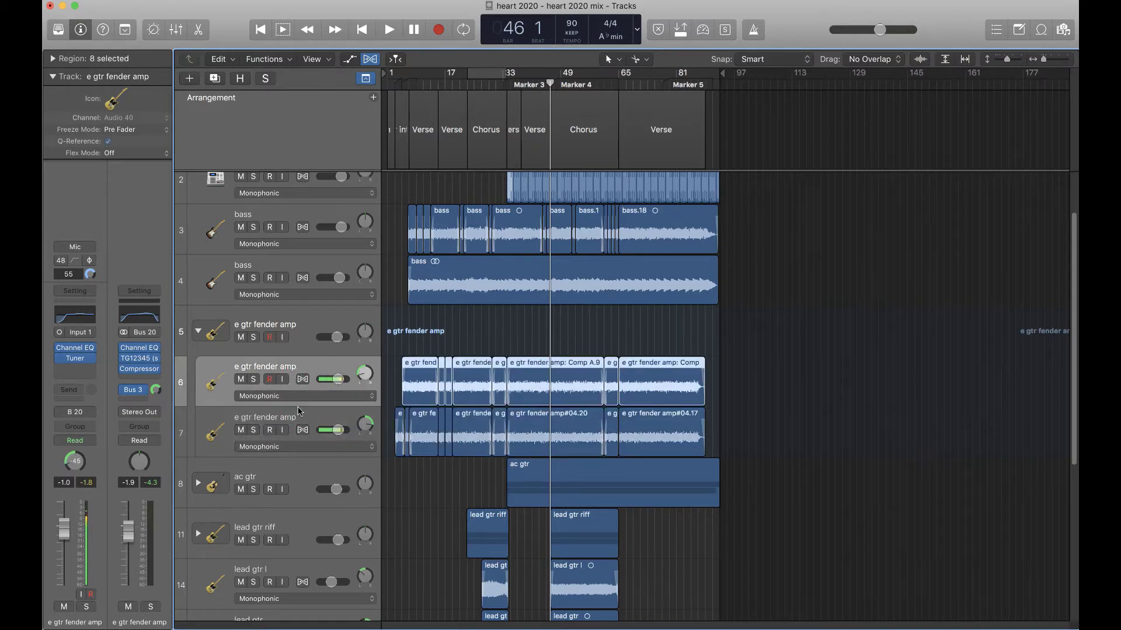
{"action": "left_click", "coordinate": [296, 324]}
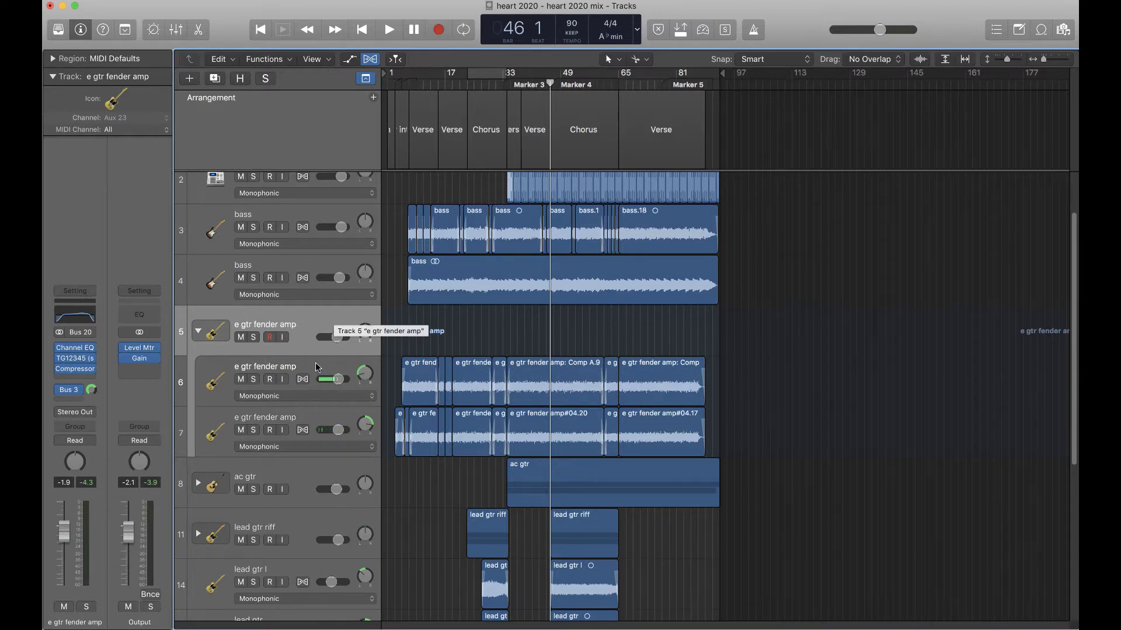
{"action": "left_click", "coordinate": [290, 385]}
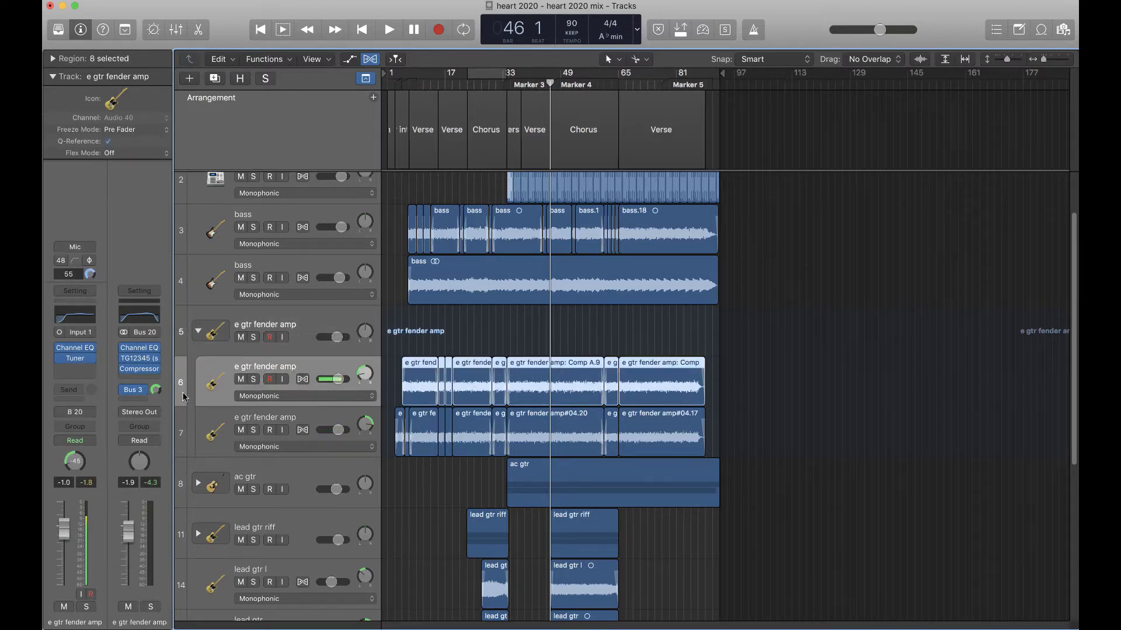
{"action": "left_click", "coordinate": [276, 419]}
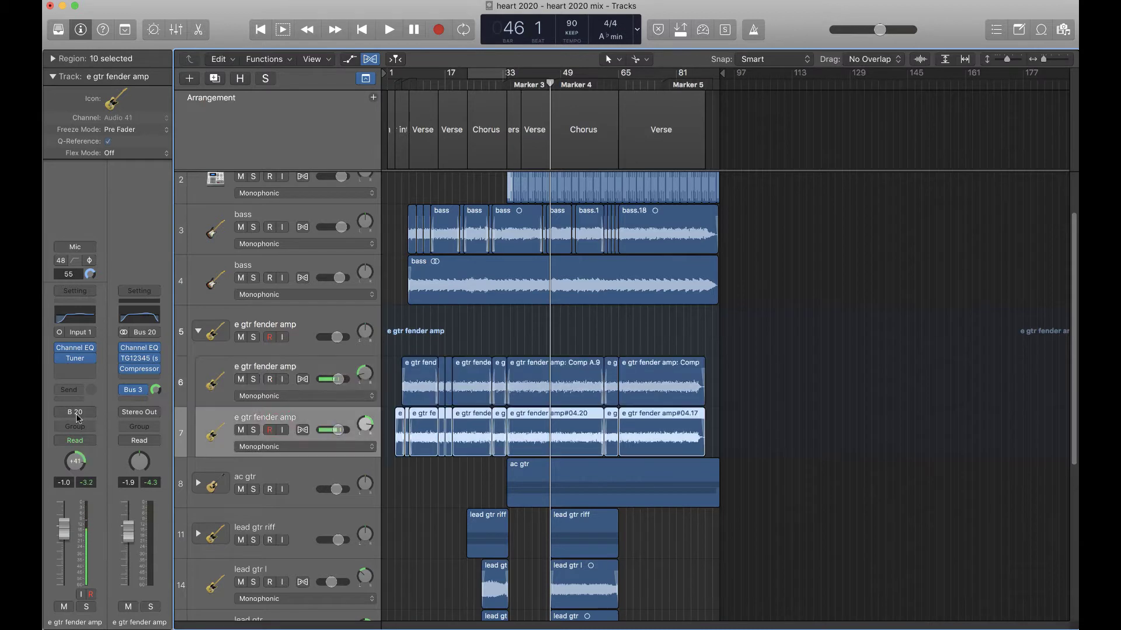
{"action": "left_click", "coordinate": [306, 325]}
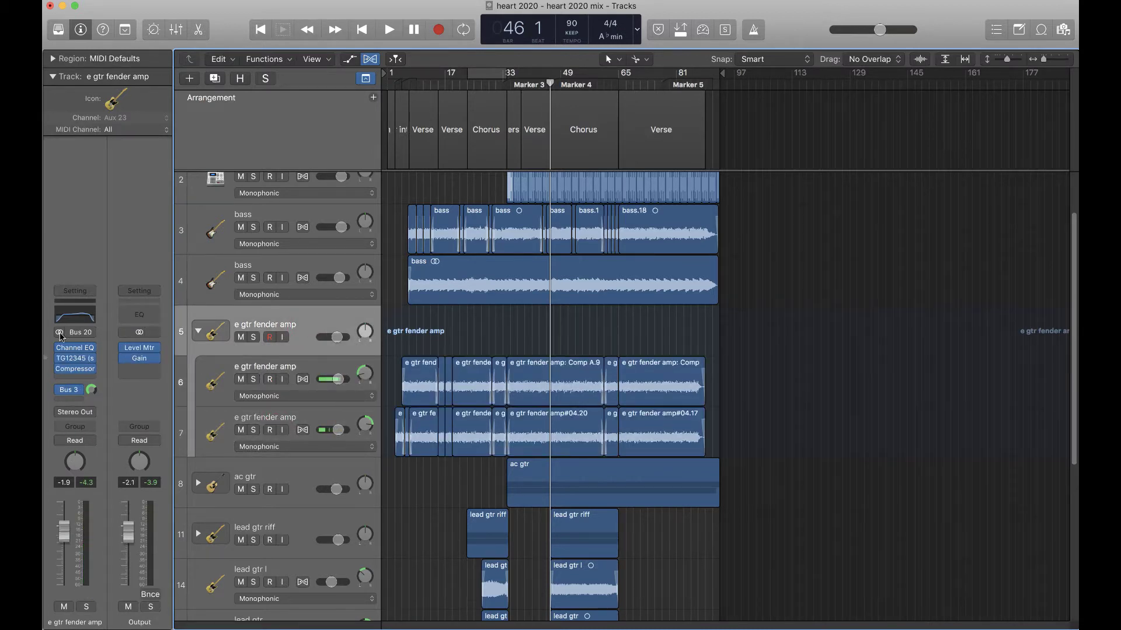
{"action": "mouse_move", "coordinate": [71, 350]}
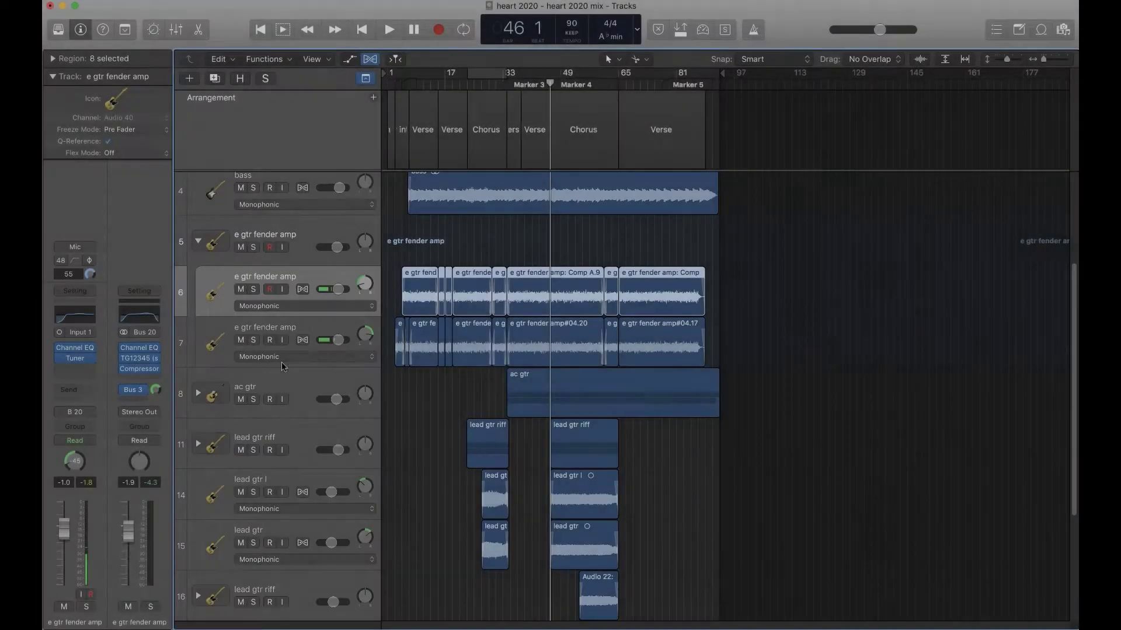
Step: Compare the Summing Stack and Folder Stack options for the 100 loop and Analog Drum Machine 81 tracks, without creating a stack
{"action": "scroll", "coordinate": [281, 362], "scroll_direction": "down", "scroll_amount": 5}
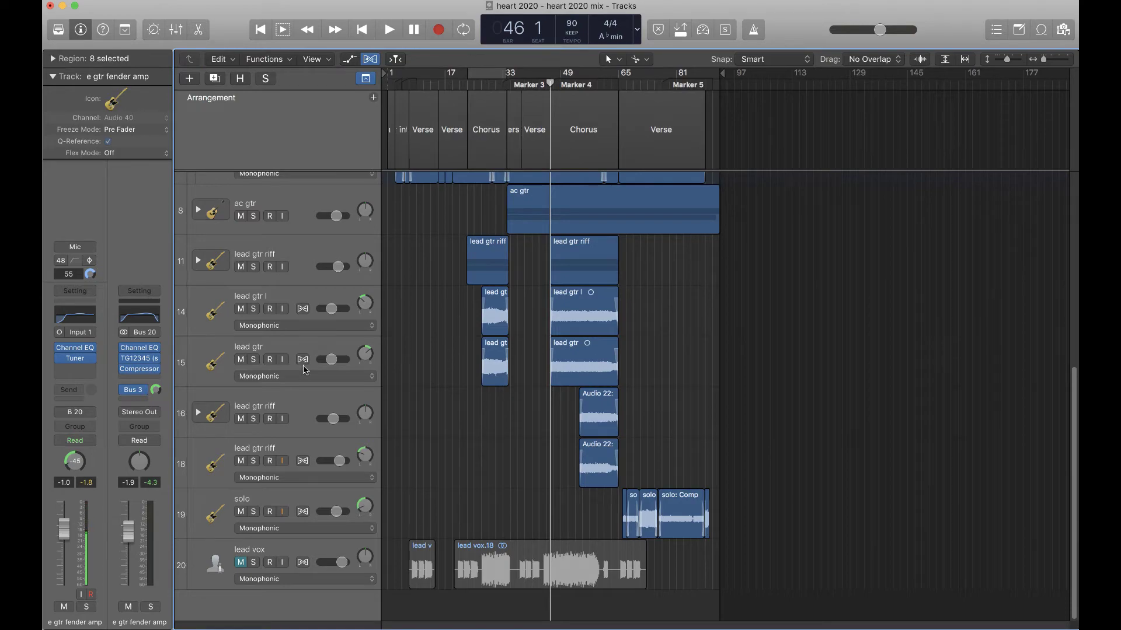
{"action": "scroll", "coordinate": [311, 509], "scroll_direction": "up", "scroll_amount": 10}
{"action": "left_click", "coordinate": [297, 202]}
{"action": "left_click", "coordinate": [295, 237], "text": "shift"}
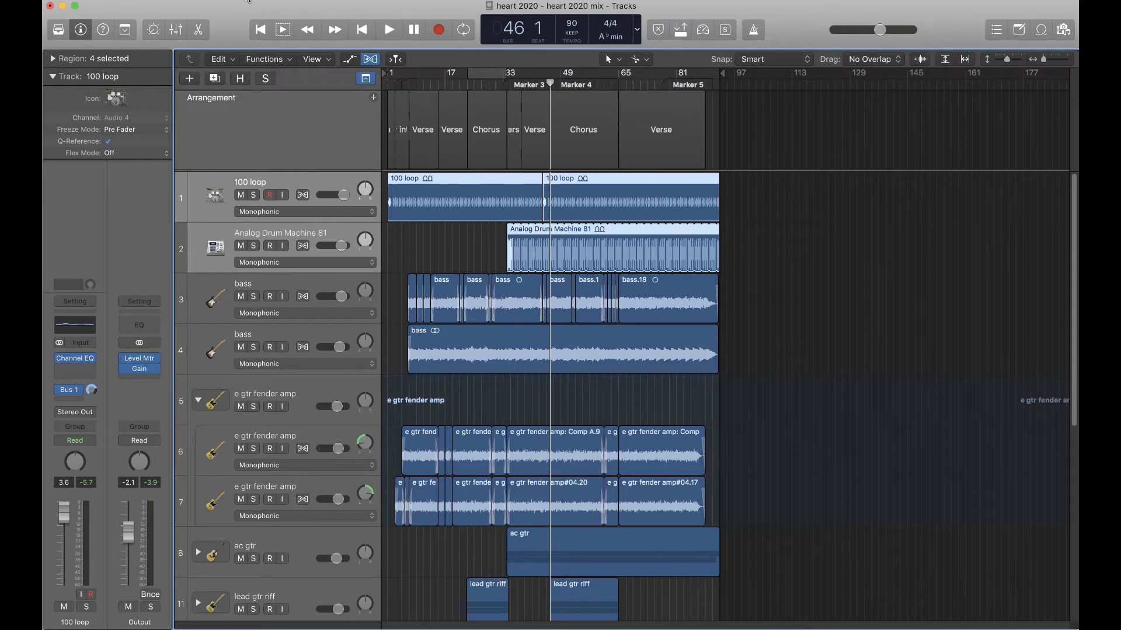
{"action": "right_click", "coordinate": [217, 129]}
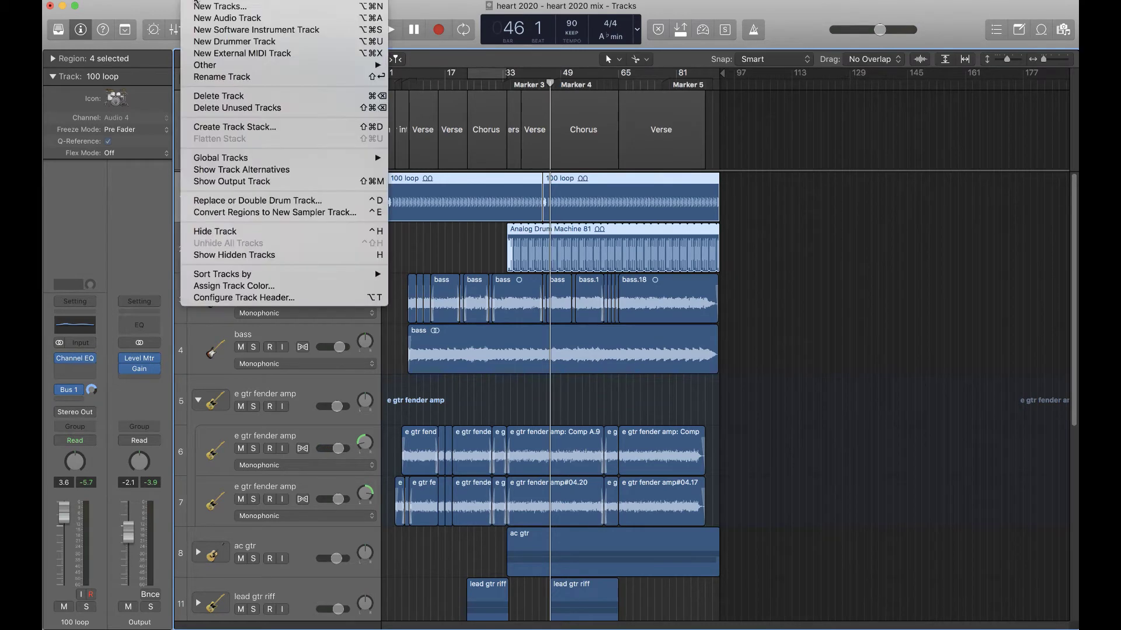
{"action": "left_click", "coordinate": [217, 128]}
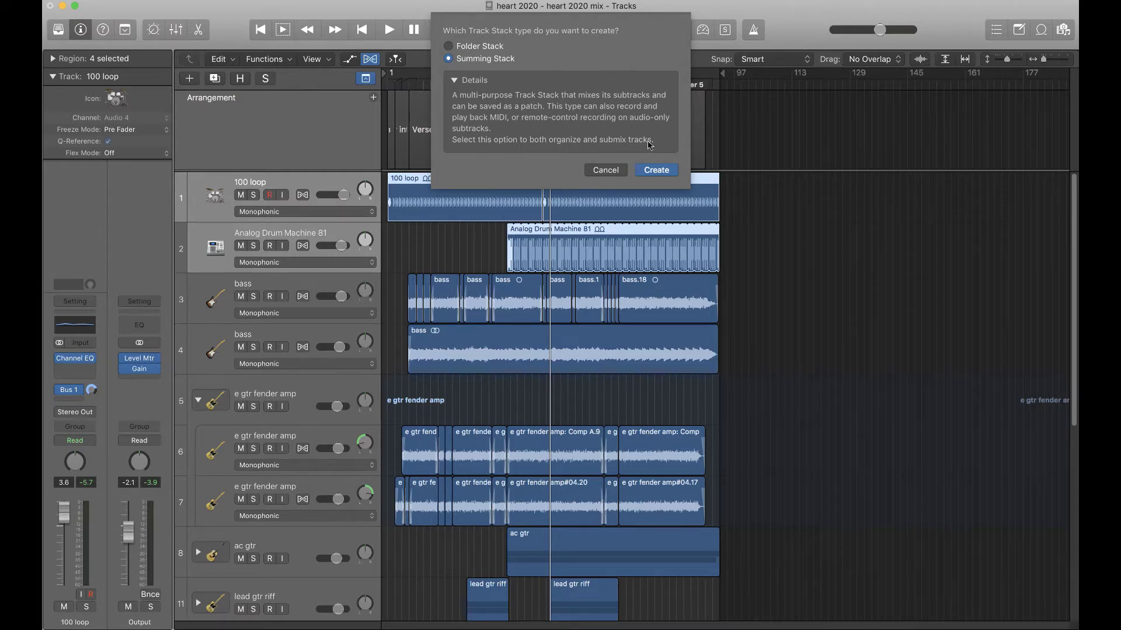
{"action": "left_click", "coordinate": [449, 46]}
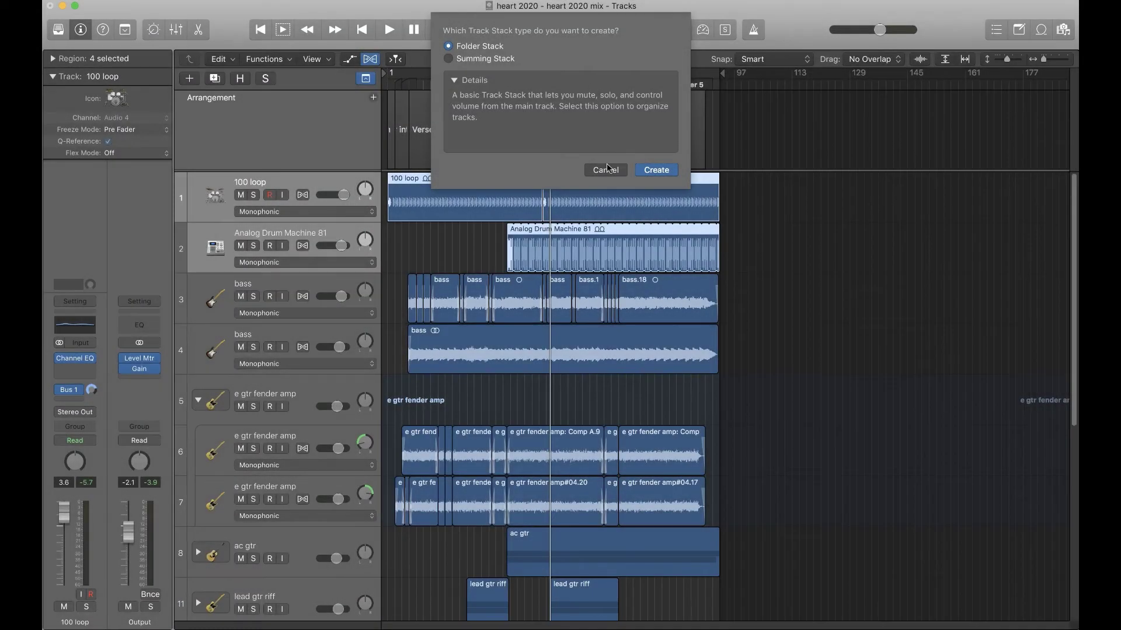
{"action": "left_click", "coordinate": [605, 170]}
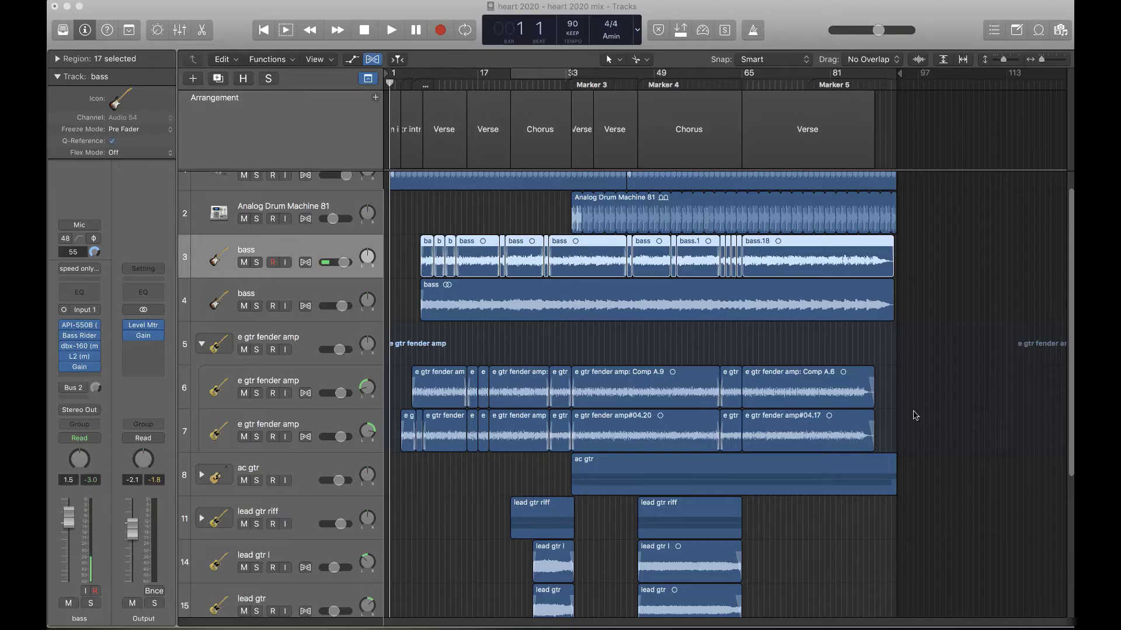
Step: Look through the mixer's aux and bus channels for missing or unused plug-ins
{"action": "left_click", "coordinate": [891, 363]}
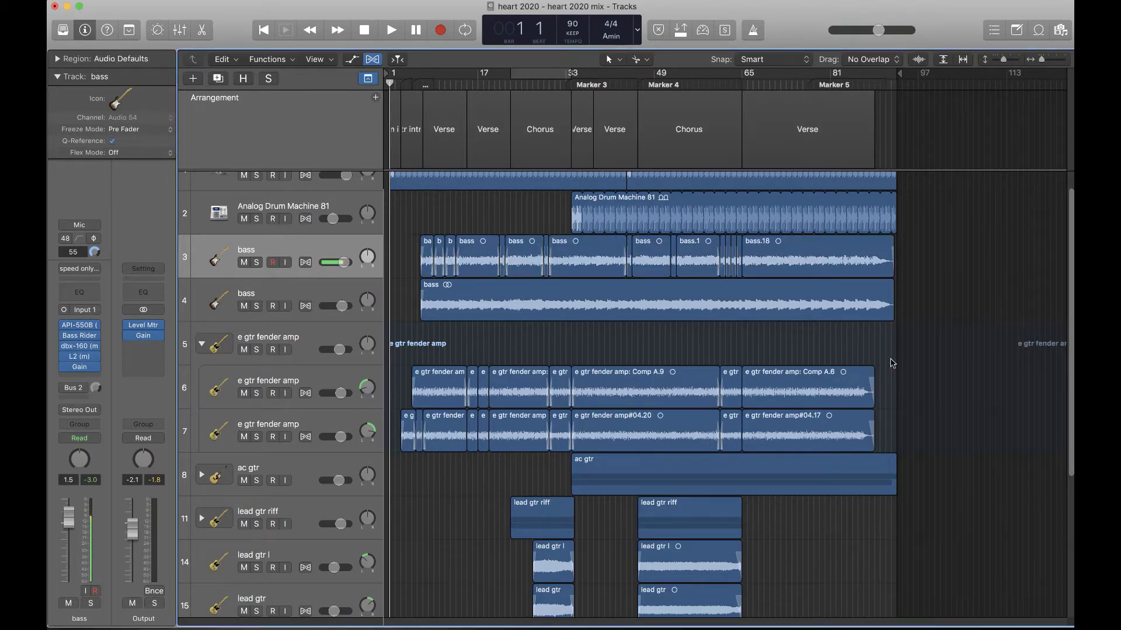
{"action": "key", "text": "x"}
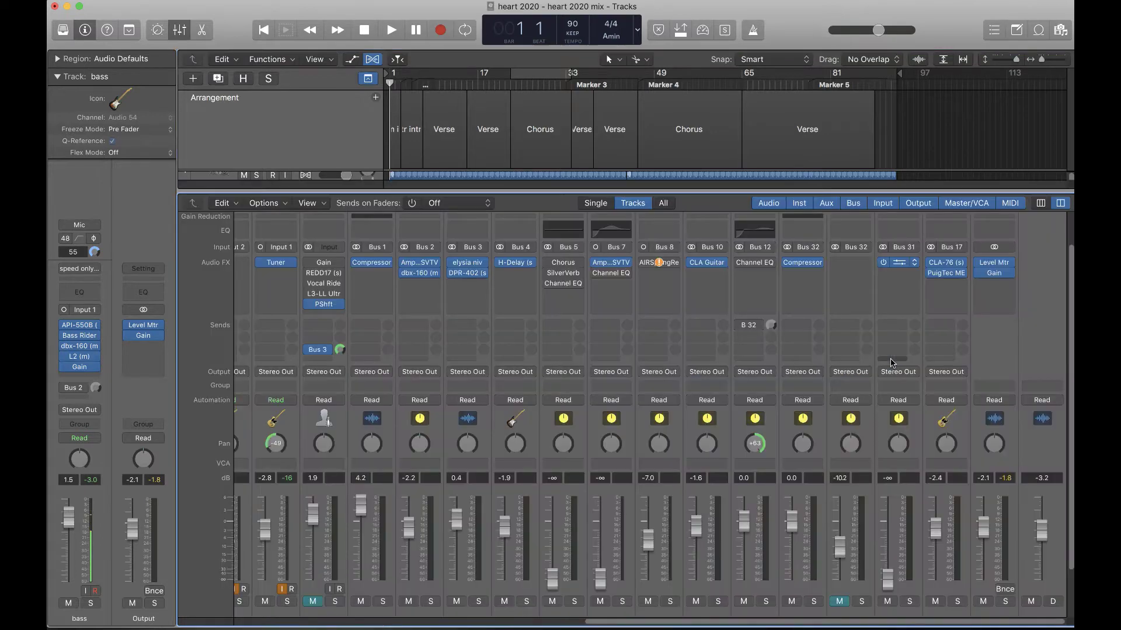
{"action": "scroll", "coordinate": [669, 351], "scroll_direction": "right", "scroll_amount": 8}
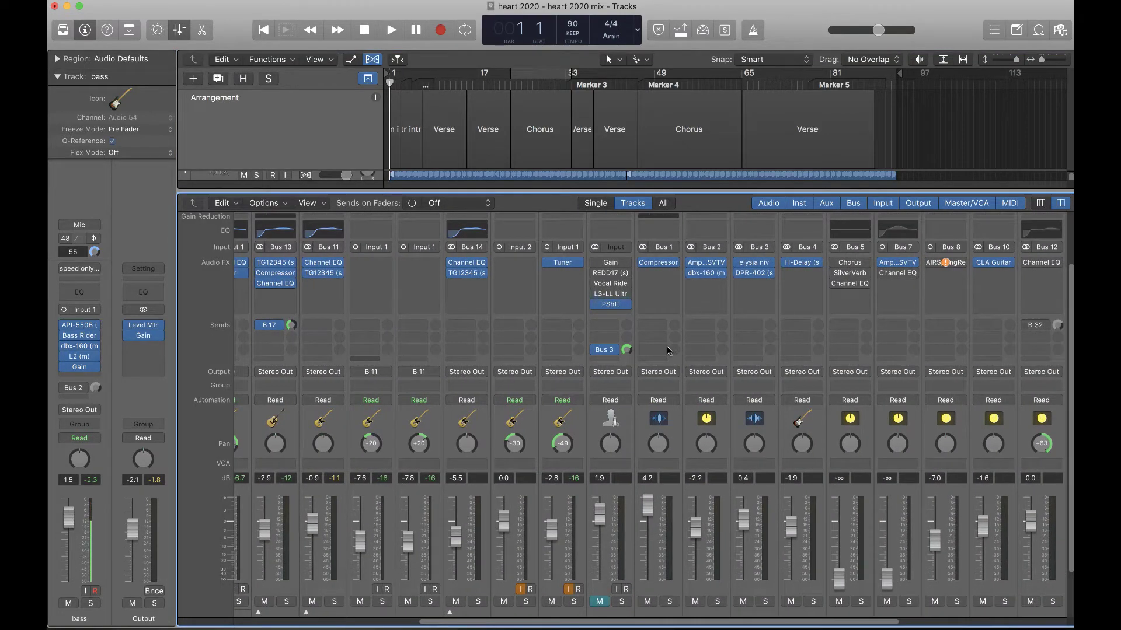
{"action": "scroll", "coordinate": [669, 351], "scroll_direction": "right", "scroll_amount": 4}
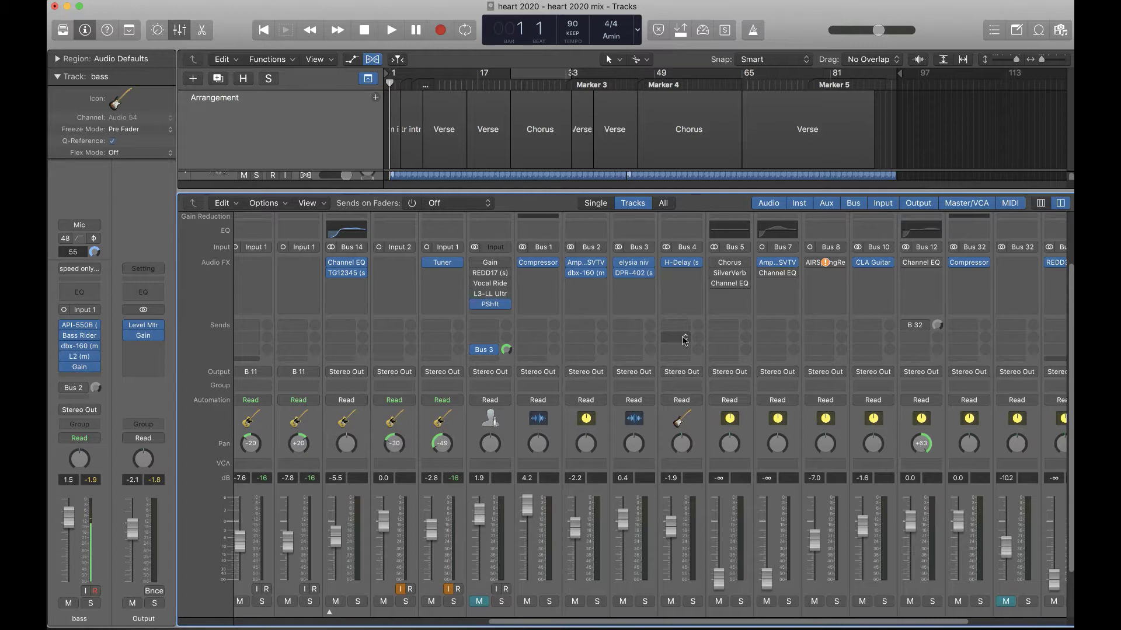
{"action": "mouse_move", "coordinate": [828, 266]}
{"action": "scroll", "coordinate": [827, 264], "scroll_direction": "down", "scroll_amount": 2}
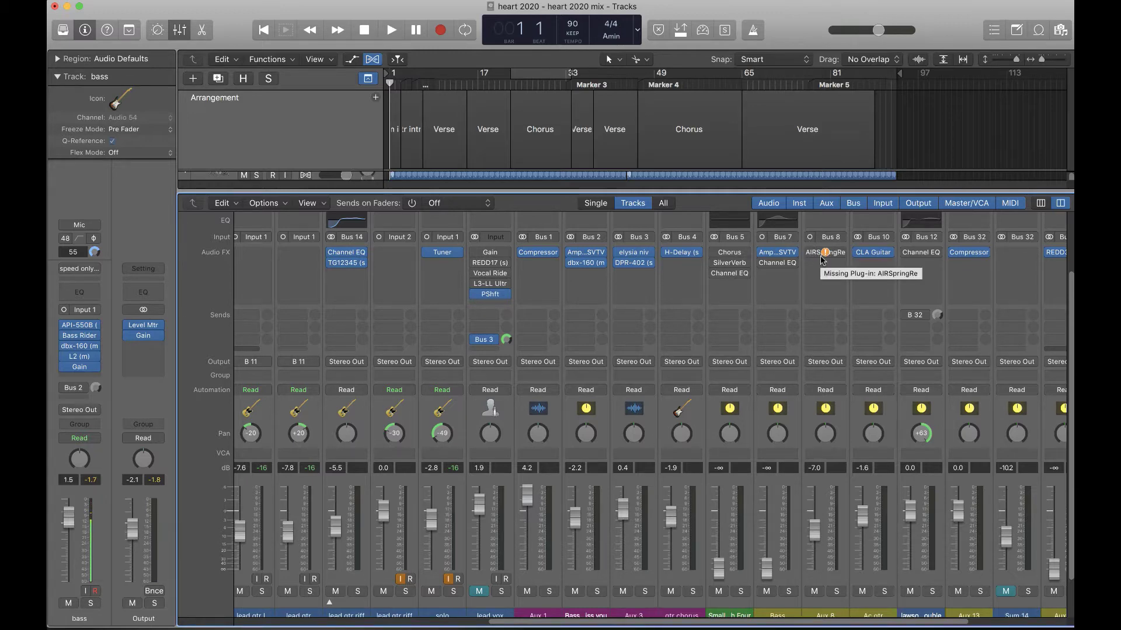
{"action": "key", "text": "x"}
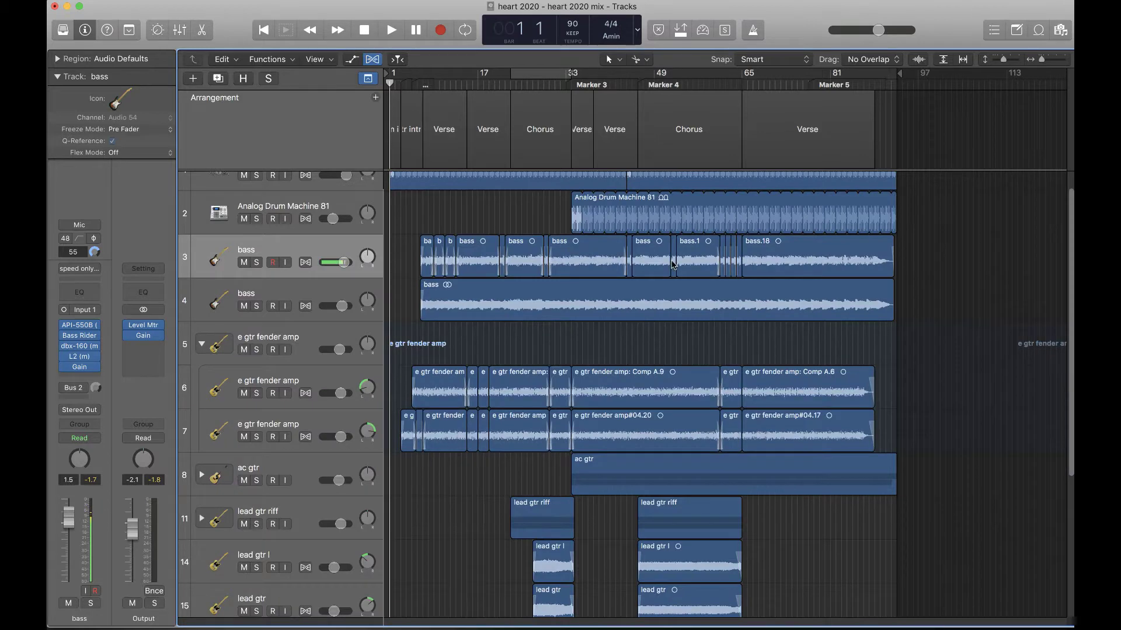
Step: Remove the missing AIRSpringRe plug-in from the Bus 8 aux channel in the mixer, and close the mixer
{"action": "key", "text": "x"}
{"action": "left_click", "coordinate": [844, 252]}
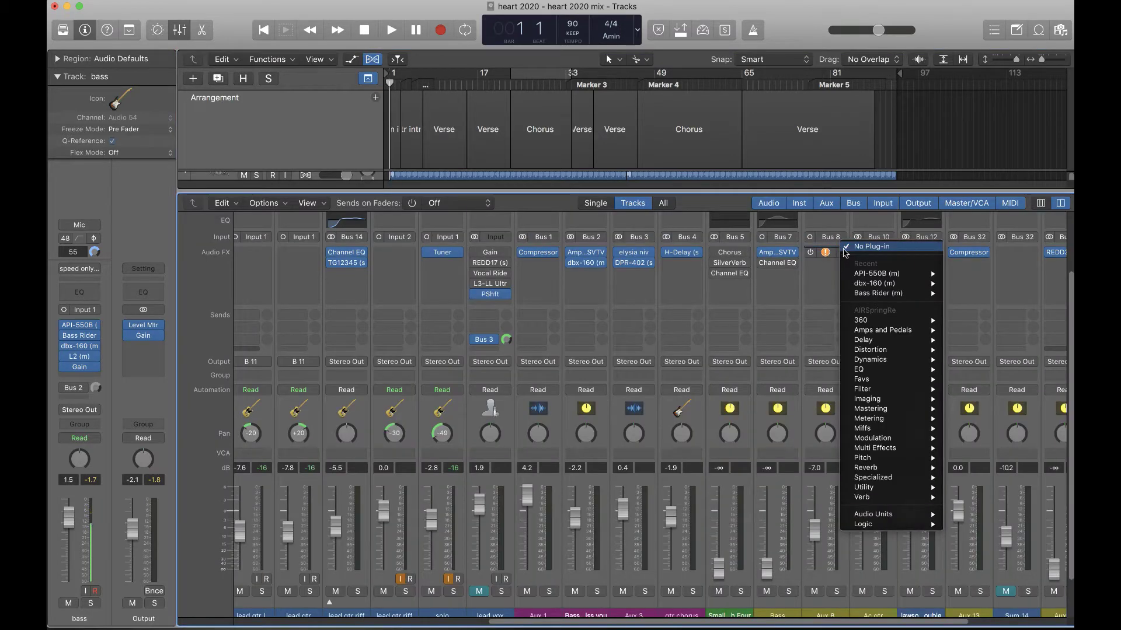
{"action": "left_click", "coordinate": [849, 252]}
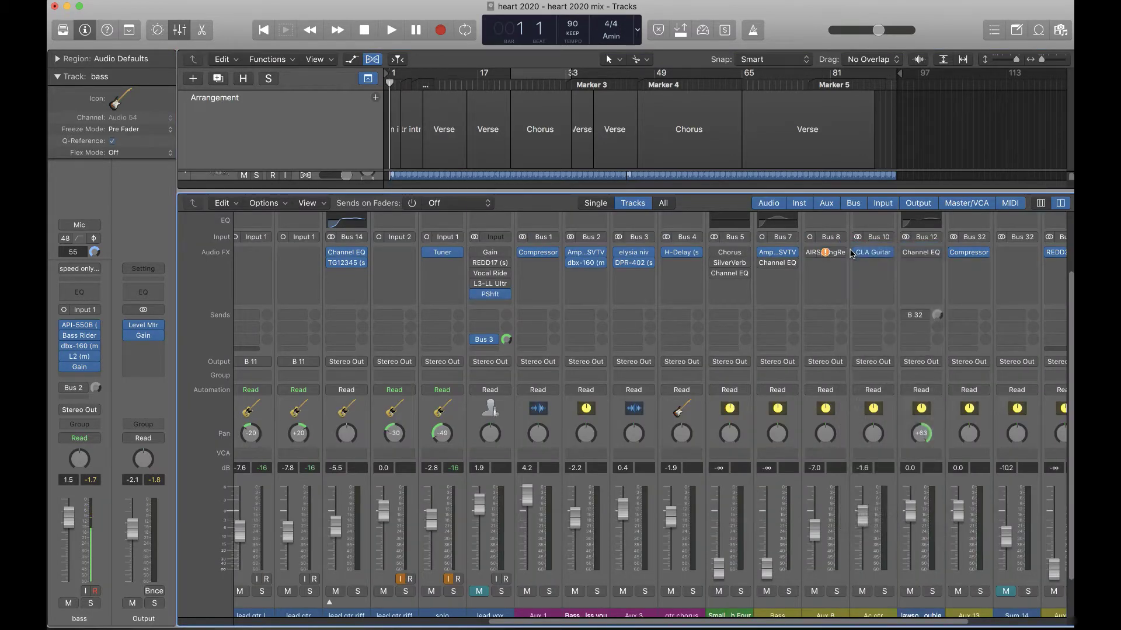
{"action": "left_click", "coordinate": [850, 253]}
{"action": "left_click", "coordinate": [834, 232]}
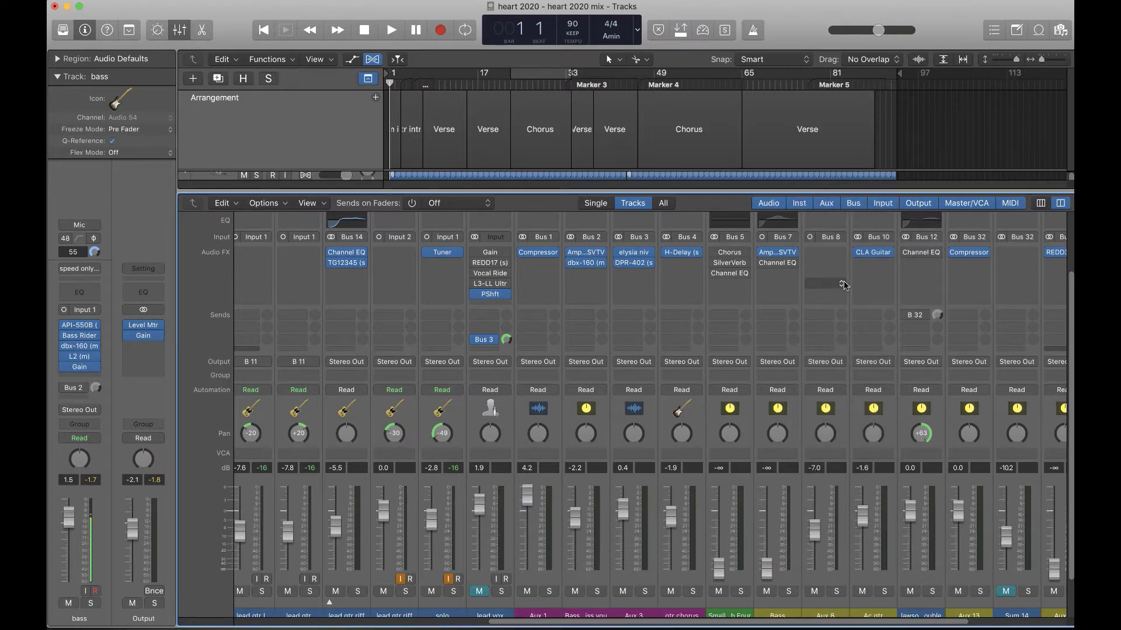
{"action": "key", "text": "x"}
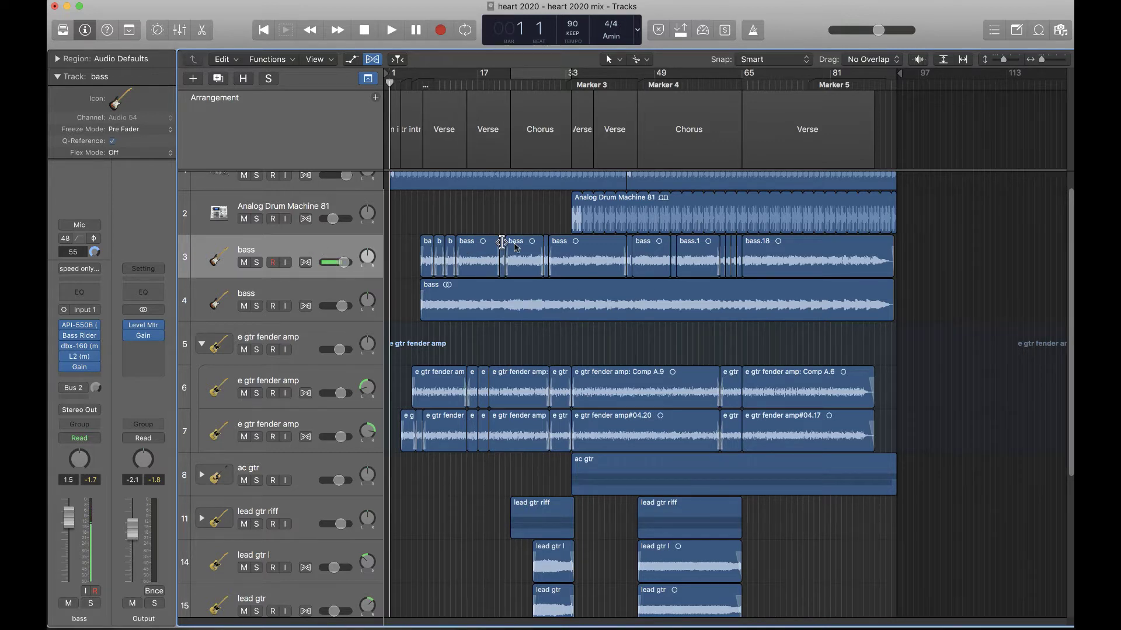
Step: Open Selection-Based Processing for all regions on the first bass track, and clear the API-550B plug-in from set A
{"action": "left_click", "coordinate": [79, 325]}
{"action": "left_click", "coordinate": [295, 252]}
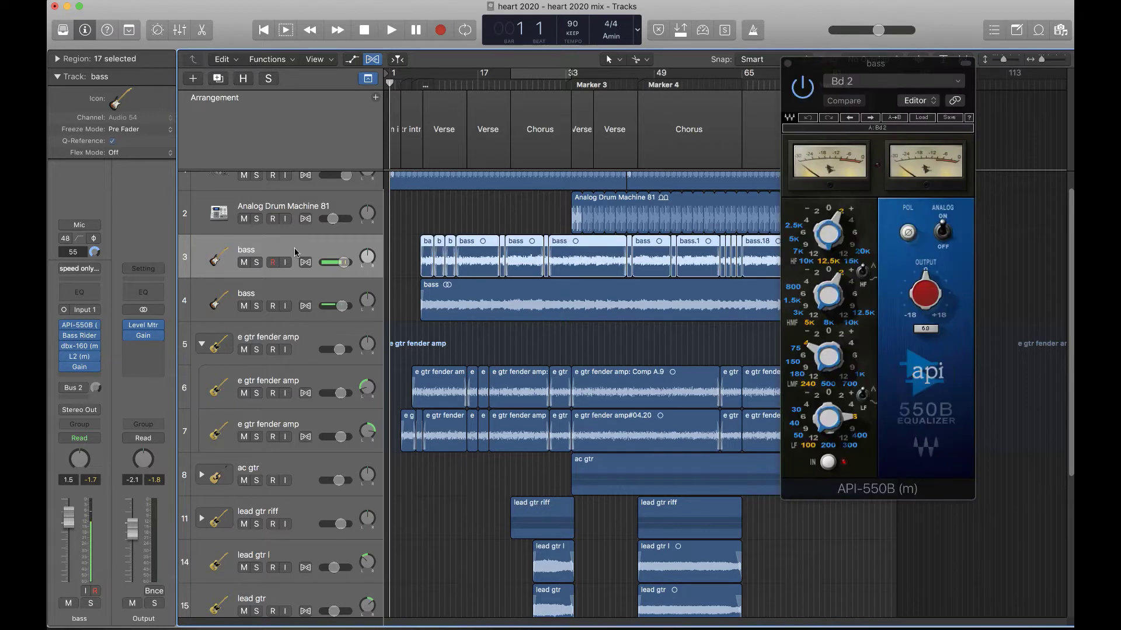
{"action": "left_click", "coordinate": [272, 261]}
{"action": "left_click", "coordinate": [268, 59]}
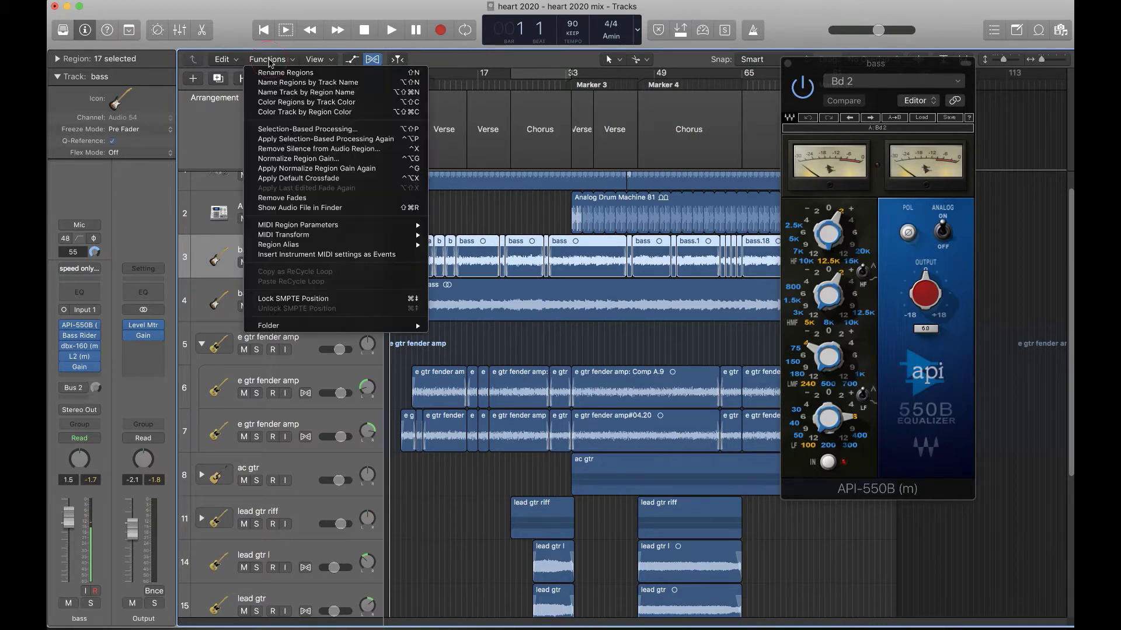
{"action": "left_click", "coordinate": [273, 129]}
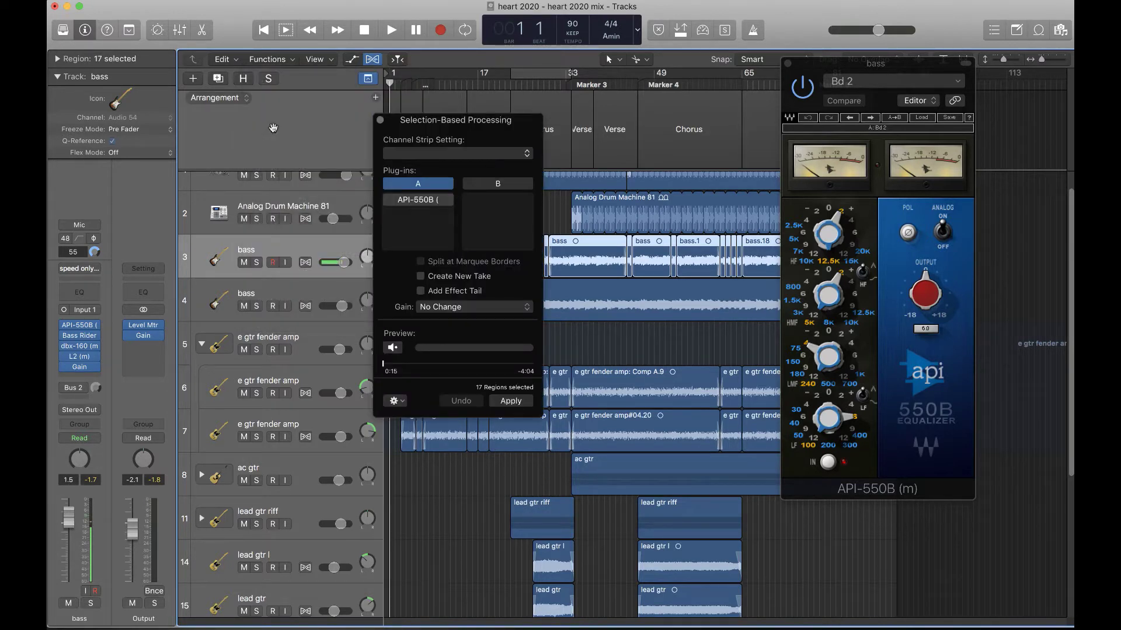
{"action": "left_click", "coordinate": [448, 199]}
{"action": "left_click", "coordinate": [445, 215]}
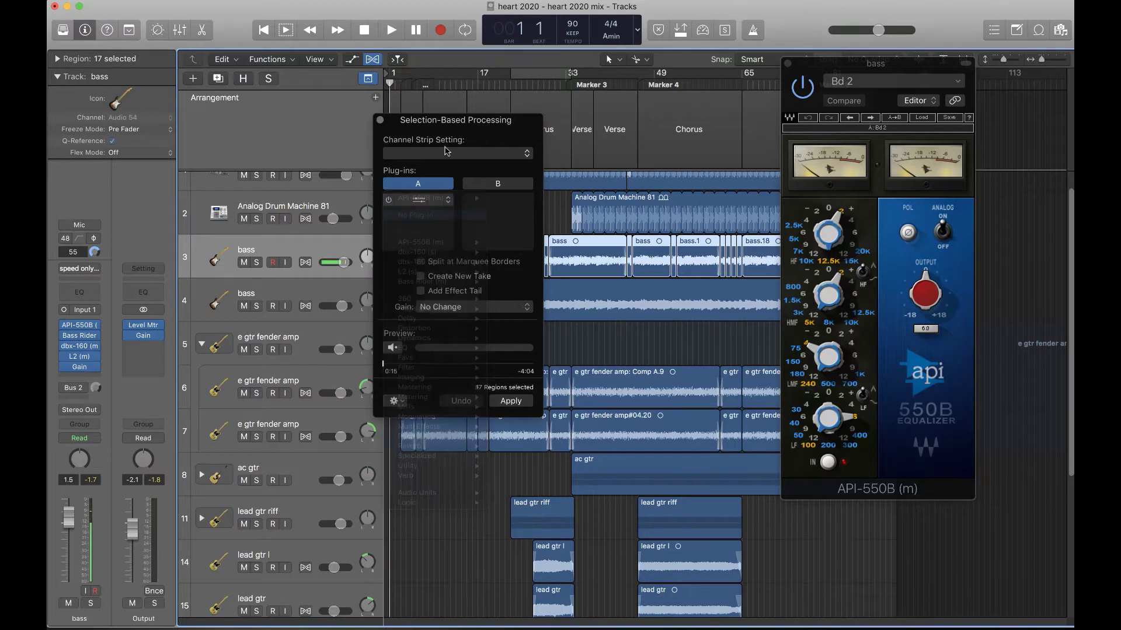
{"action": "left_click_drag", "start_coordinate": [448, 128], "coordinate": [409, 41]}
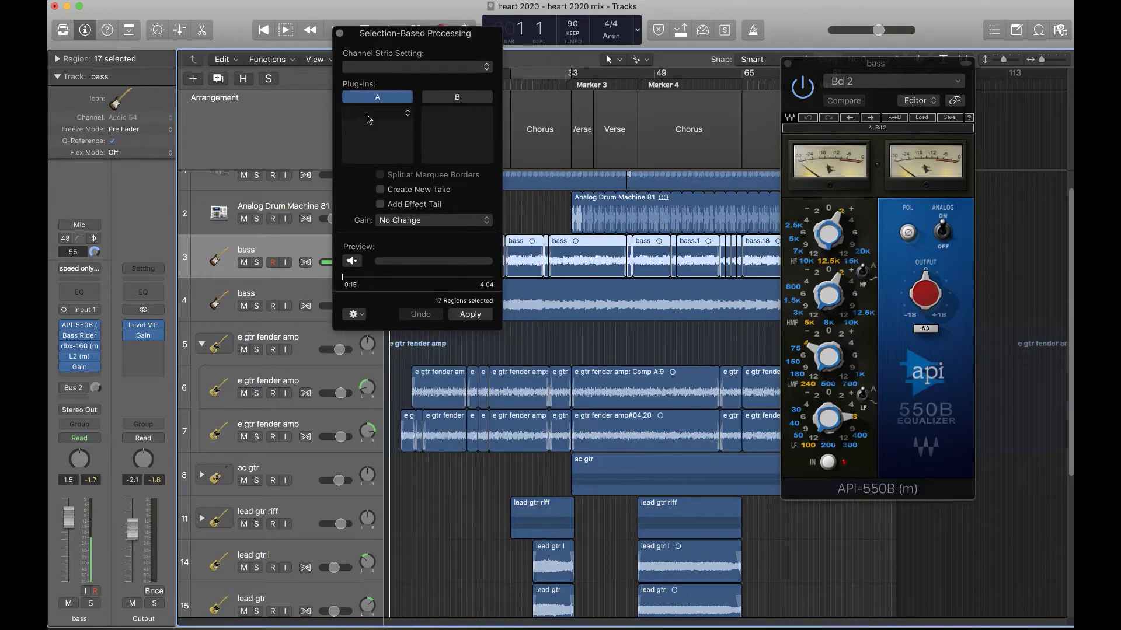
Step: Compare plug-in sets A and B in Selection-Based Processing without adding plug-ins, and close the window
{"action": "left_click", "coordinate": [457, 98]}
{"action": "left_click", "coordinate": [399, 99]}
{"action": "left_click", "coordinate": [467, 98]}
{"action": "left_click", "coordinate": [384, 101]}
{"action": "left_click", "coordinate": [454, 103]}
{"action": "left_click", "coordinate": [388, 104]}
{"action": "left_click", "coordinate": [461, 103]}
{"action": "left_click", "coordinate": [394, 100]}
{"action": "left_click", "coordinate": [383, 116]}
{"action": "left_click", "coordinate": [395, 87]}
{"action": "left_click", "coordinate": [382, 116]}
{"action": "key", "text": "Escape"}
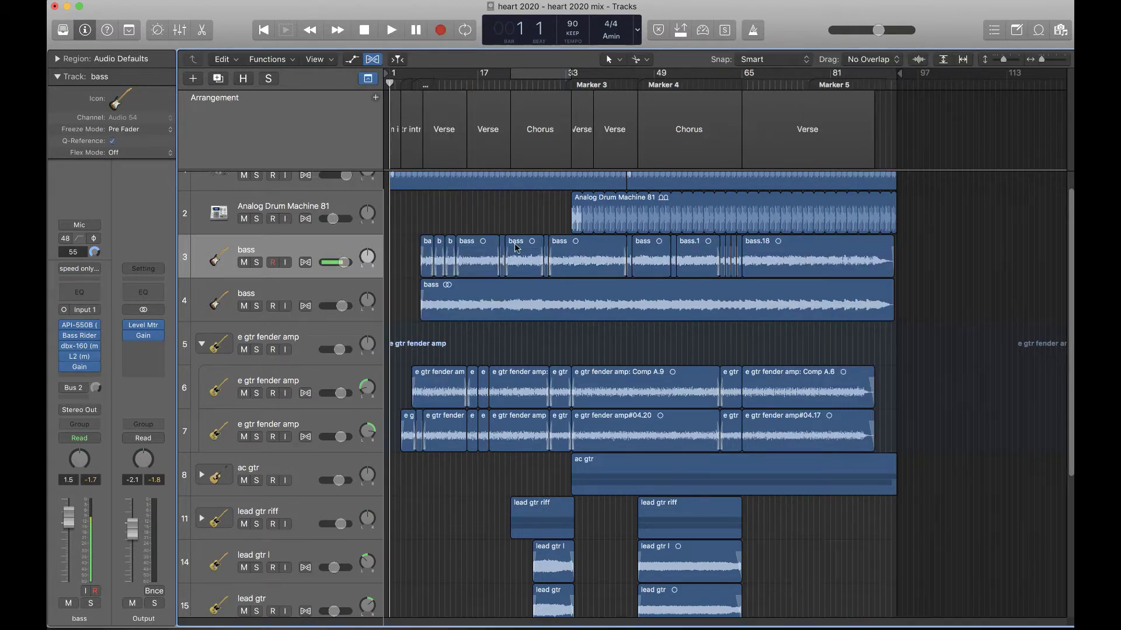
Step: Show the bass channel's API-550B, and add a mono API-550B to set A of Selection-Based Processing for the first bass track's regions
{"action": "left_click", "coordinate": [80, 327]}
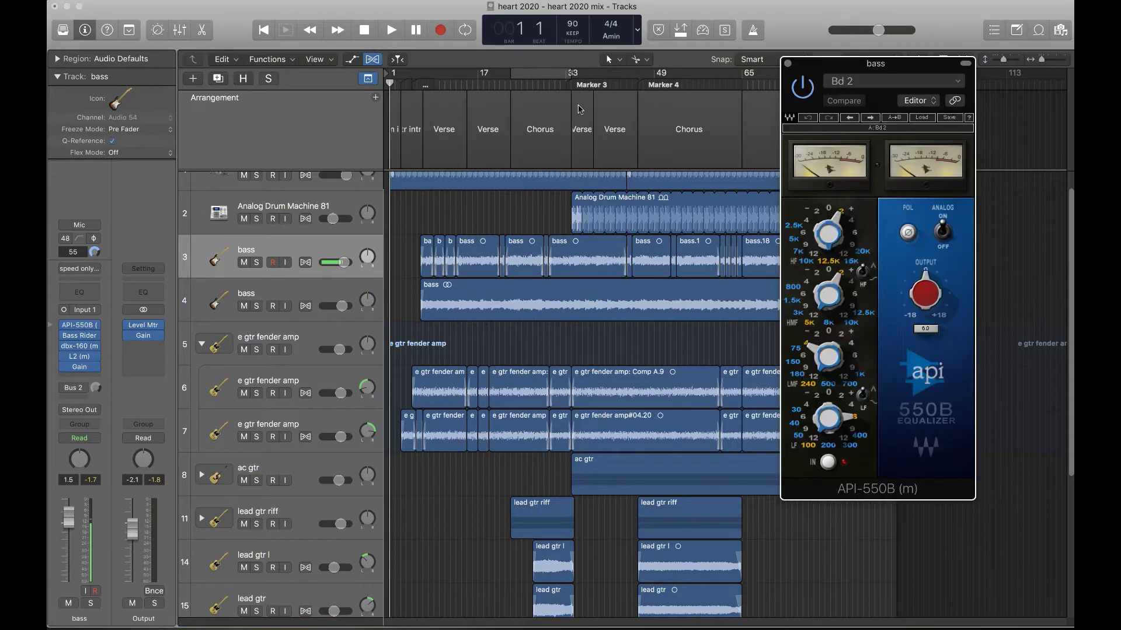
{"action": "left_click", "coordinate": [286, 246]}
{"action": "key", "text": "alt+x"}
{"action": "left_click", "coordinate": [377, 96]}
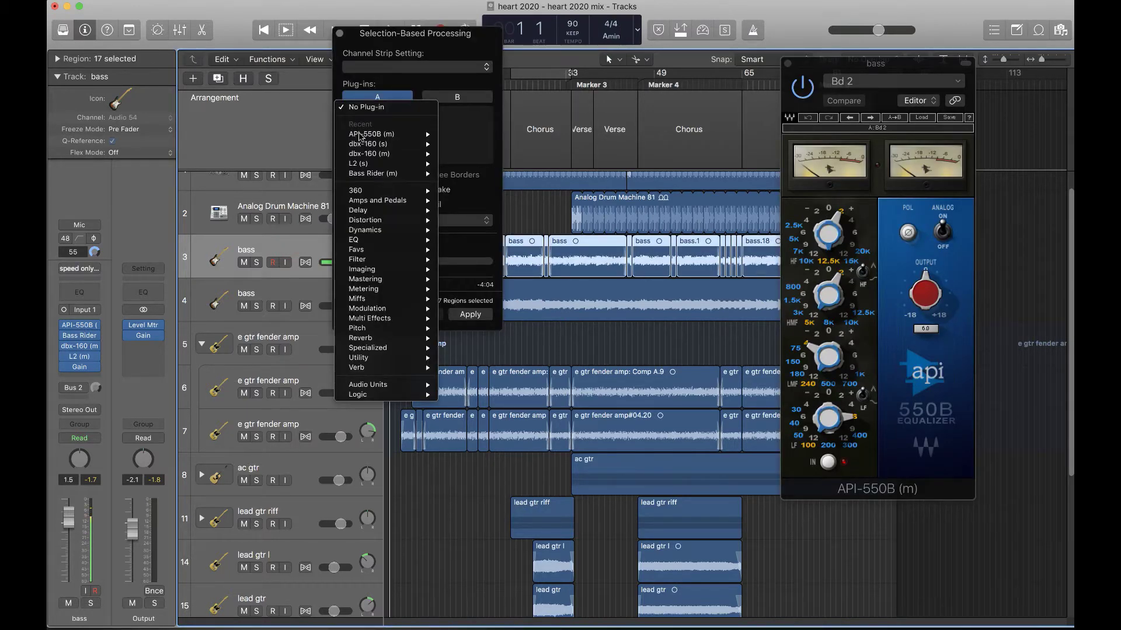
{"action": "mouse_move", "coordinate": [361, 137]}
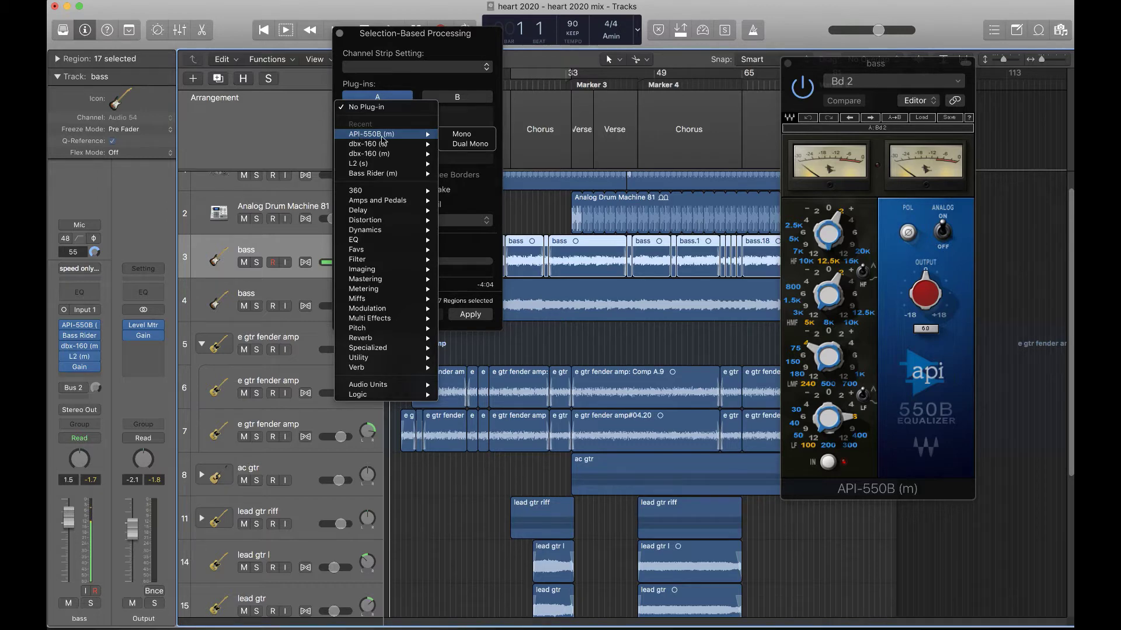
{"action": "left_click", "coordinate": [466, 137]}
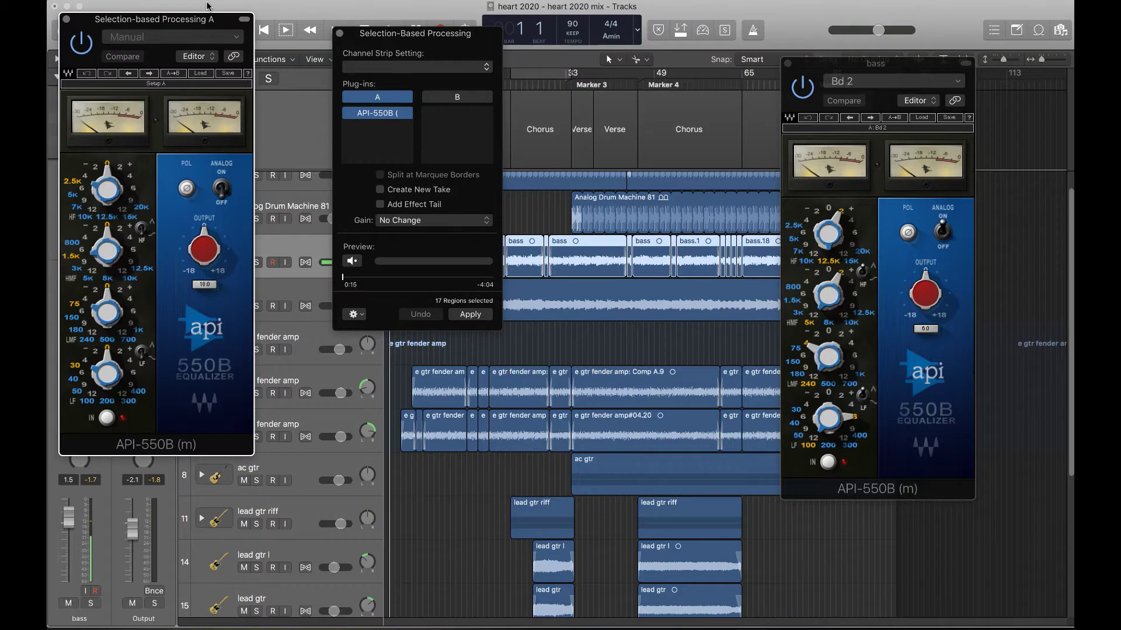
Step: Load the Bd 2 factory preset into the Selection-Based Processing API-550B
{"action": "left_click_drag", "start_coordinate": [195, 25], "coordinate": [460, 50]}
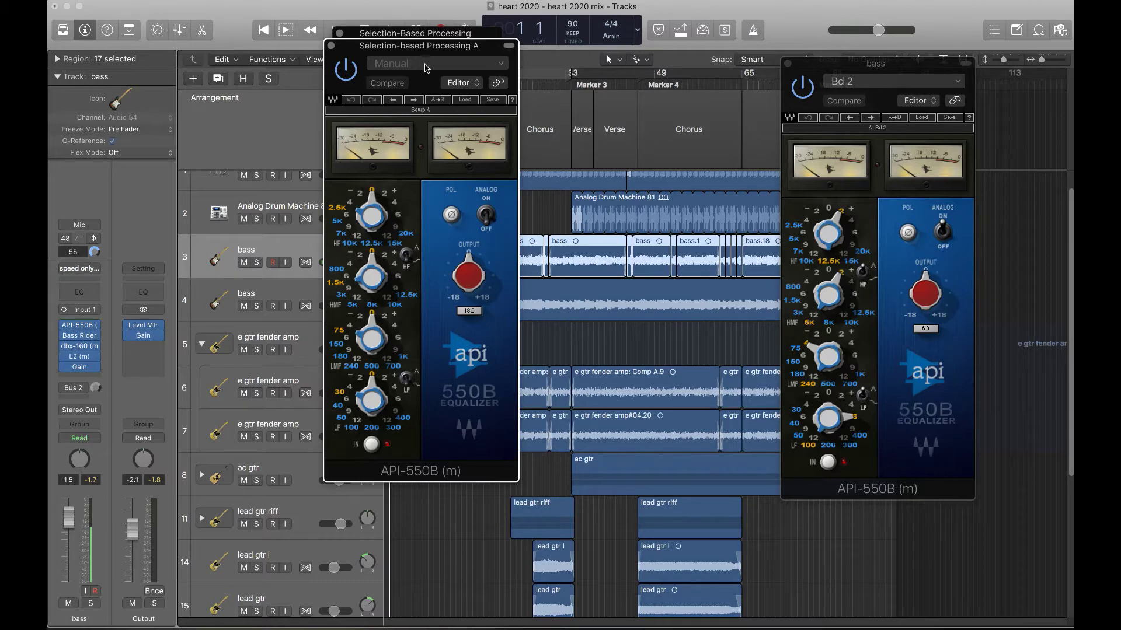
{"action": "left_click", "coordinate": [413, 64]}
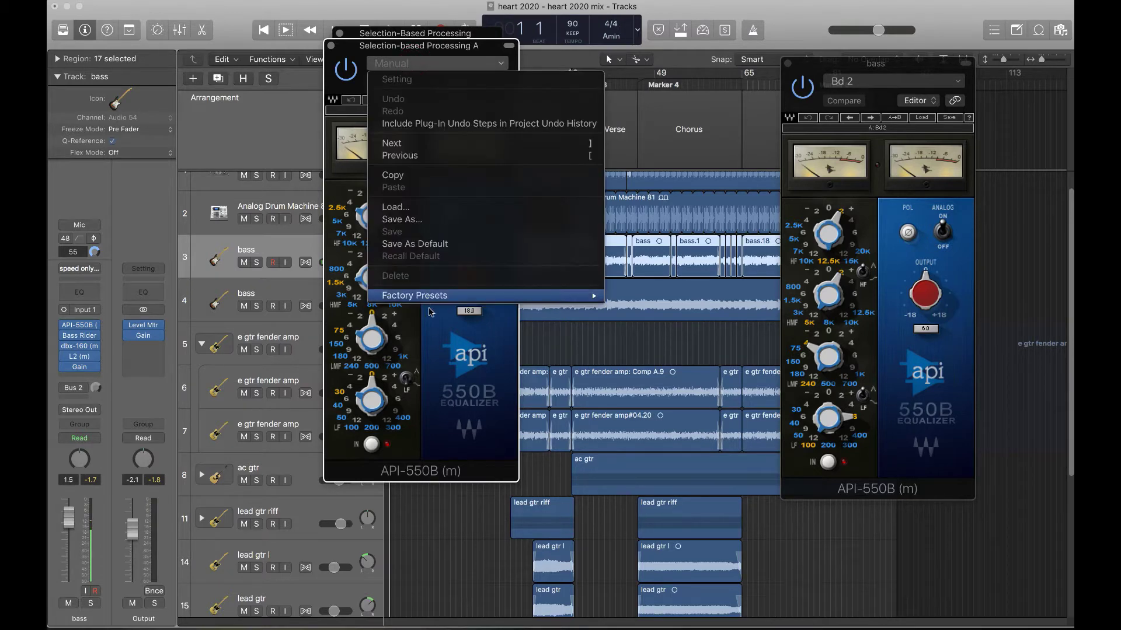
{"action": "mouse_move", "coordinate": [431, 299]}
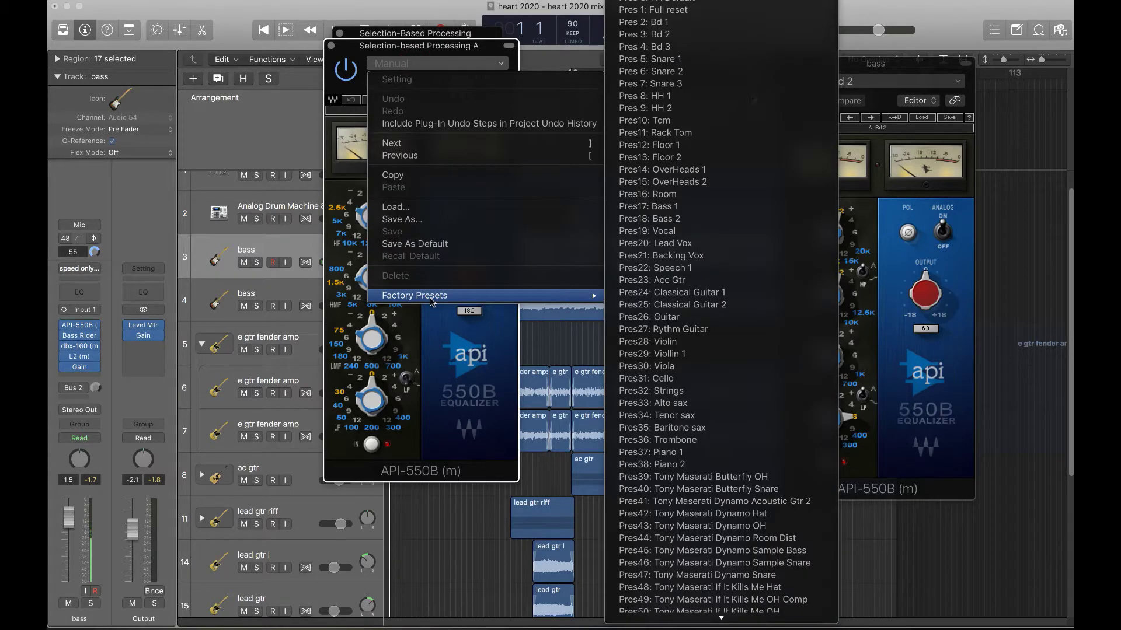
{"action": "left_click", "coordinate": [712, 36]}
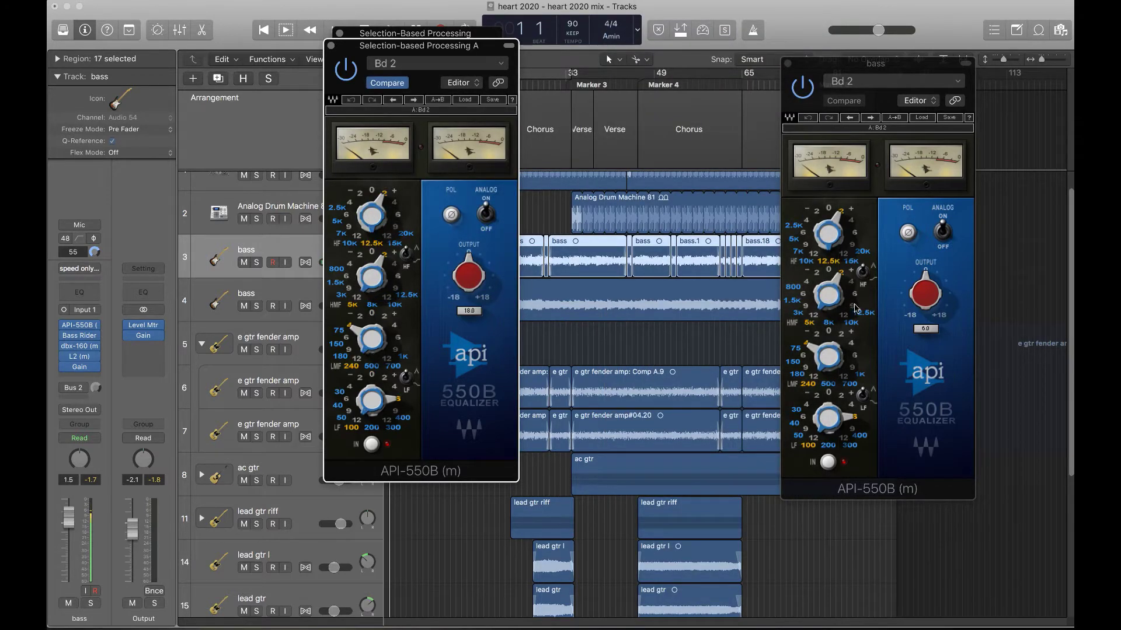
Step: Adjust the mid-band gain on the bass channel's API-550B, and copy its setting into the Selection-Based Processing API-550B
{"action": "left_click", "coordinate": [854, 285]}
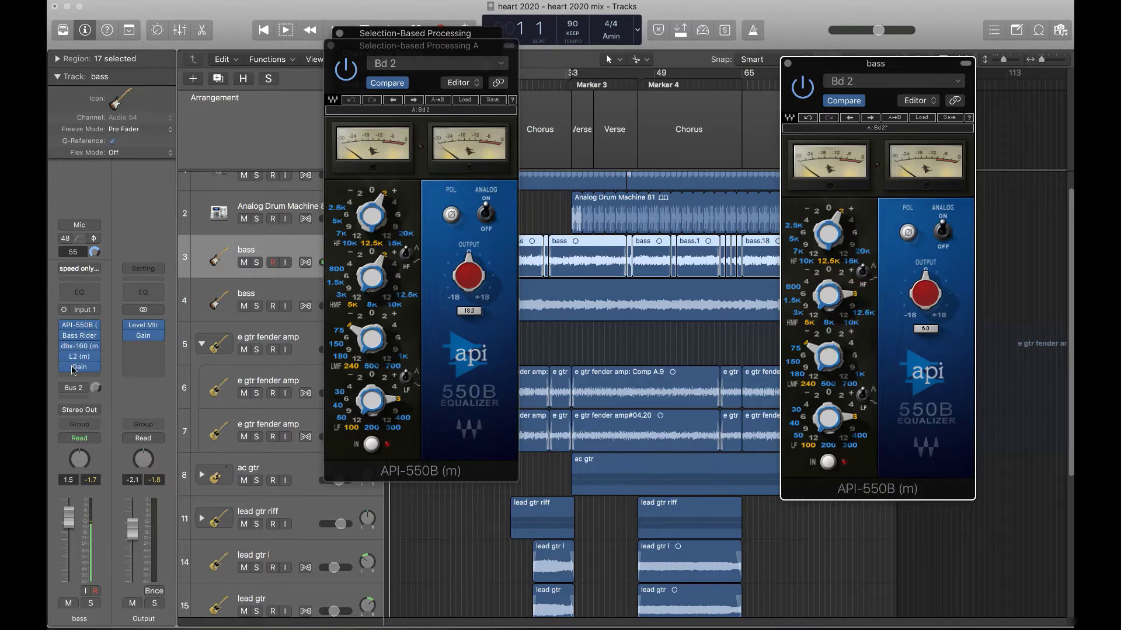
{"action": "left_click_drag", "start_coordinate": [462, 48], "coordinate": [455, 96]}
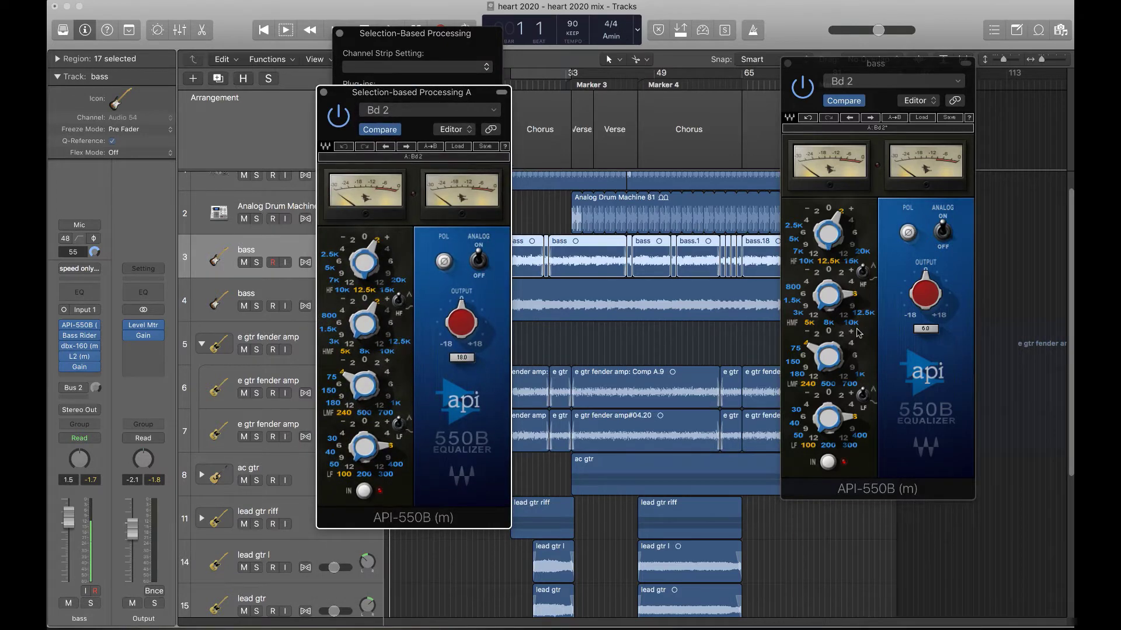
{"action": "left_click", "coordinate": [842, 340]}
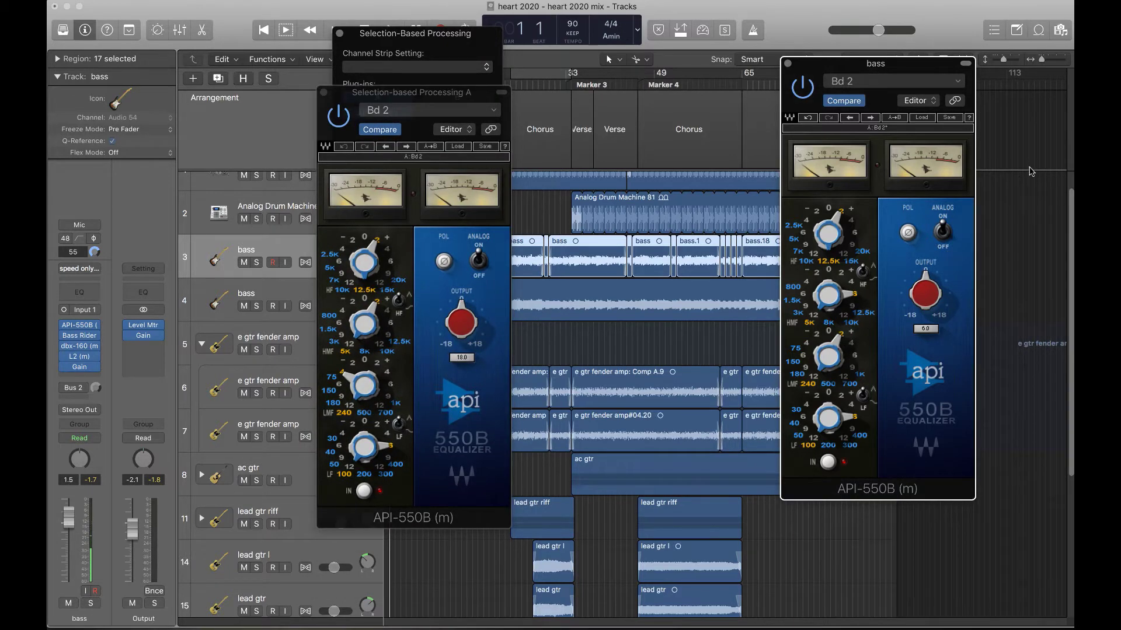
{"action": "left_click", "coordinate": [885, 82]}
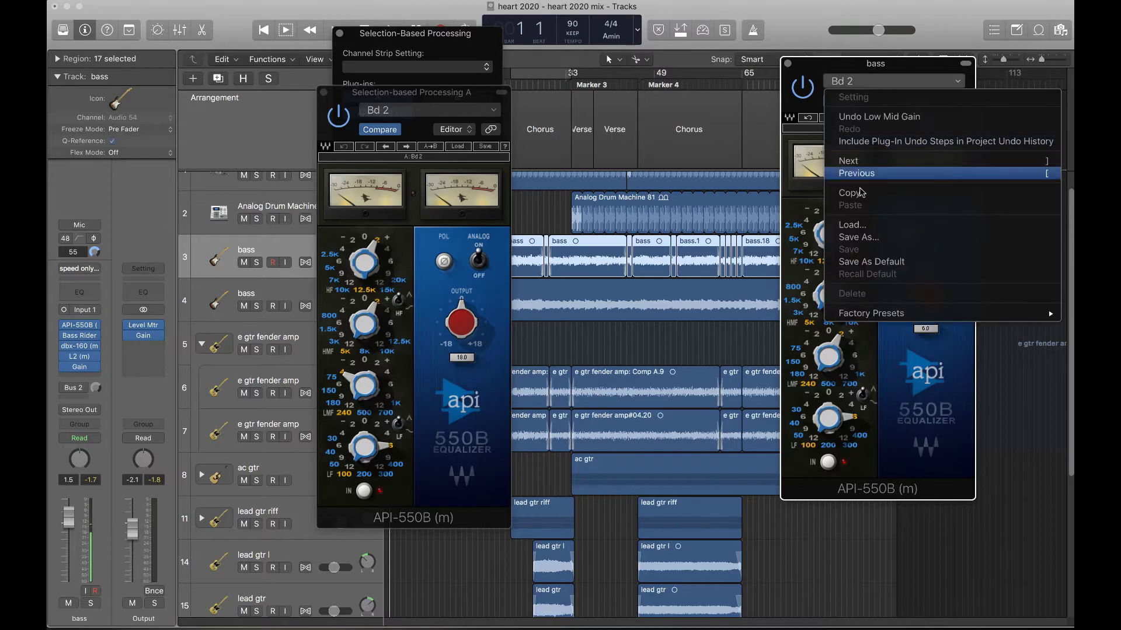
{"action": "left_click", "coordinate": [860, 198]}
{"action": "left_click", "coordinate": [397, 111]}
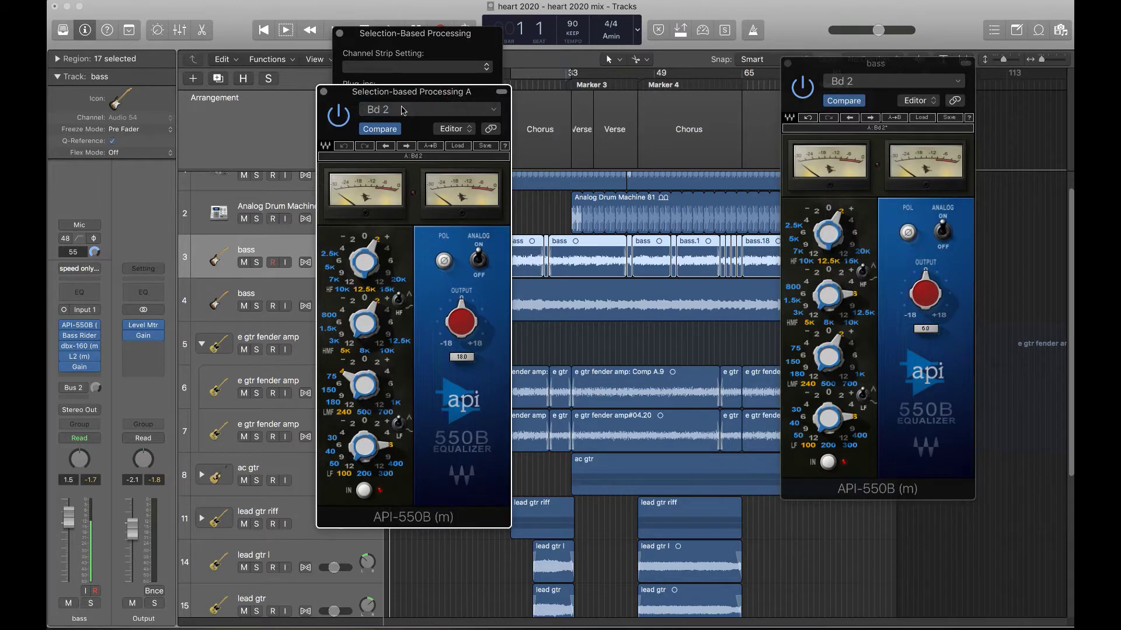
{"action": "left_click", "coordinate": [397, 111]}
{"action": "left_click", "coordinate": [401, 234]}
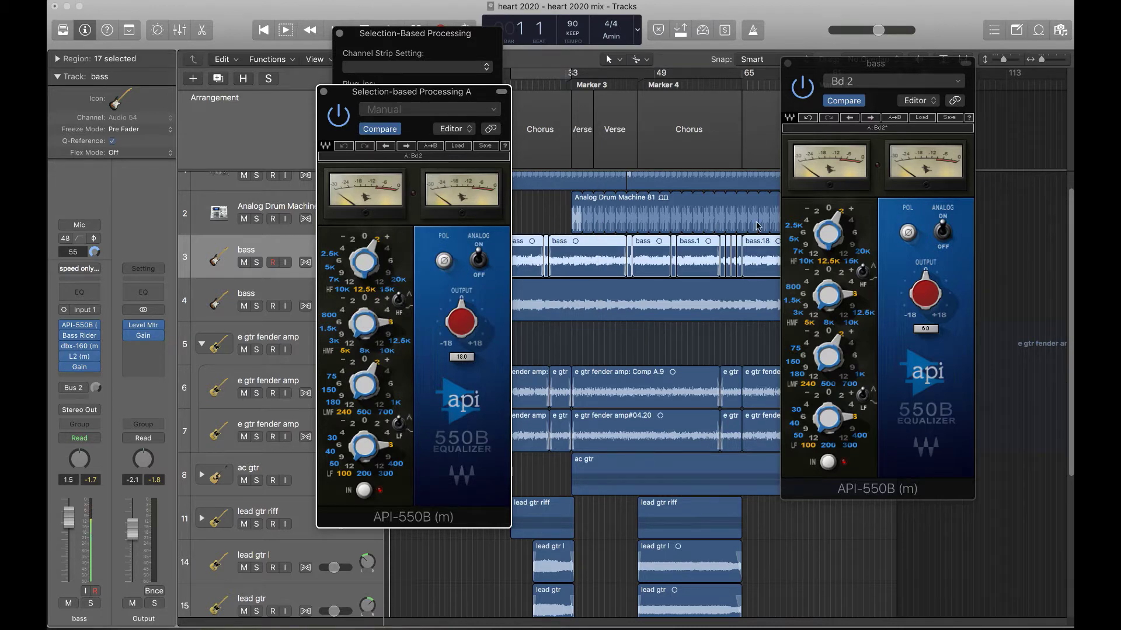
Step: Check the save options for the bass channel's API-550B setting, and close both API-550B windows
{"action": "left_click", "coordinate": [882, 82]}
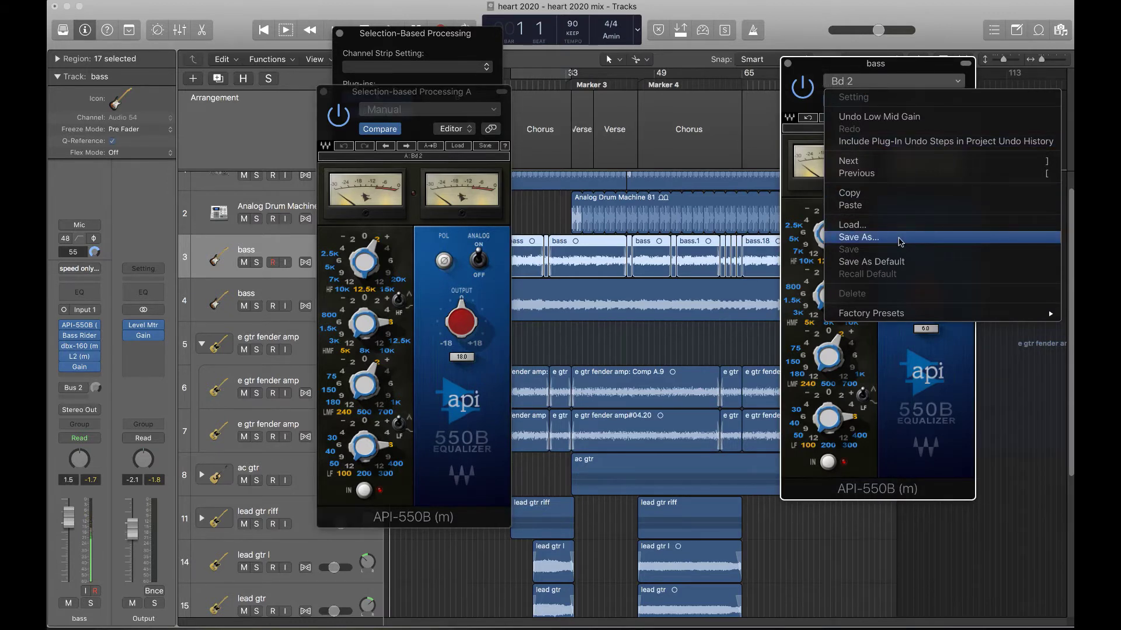
{"action": "left_click", "coordinate": [391, 108]}
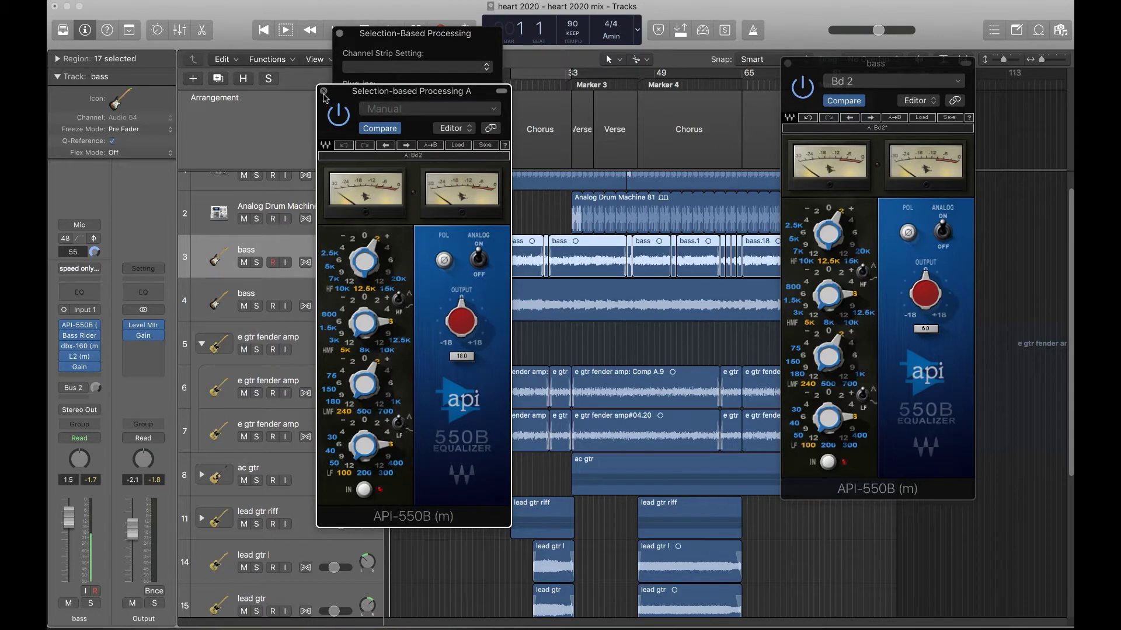
{"action": "left_click", "coordinate": [324, 95]}
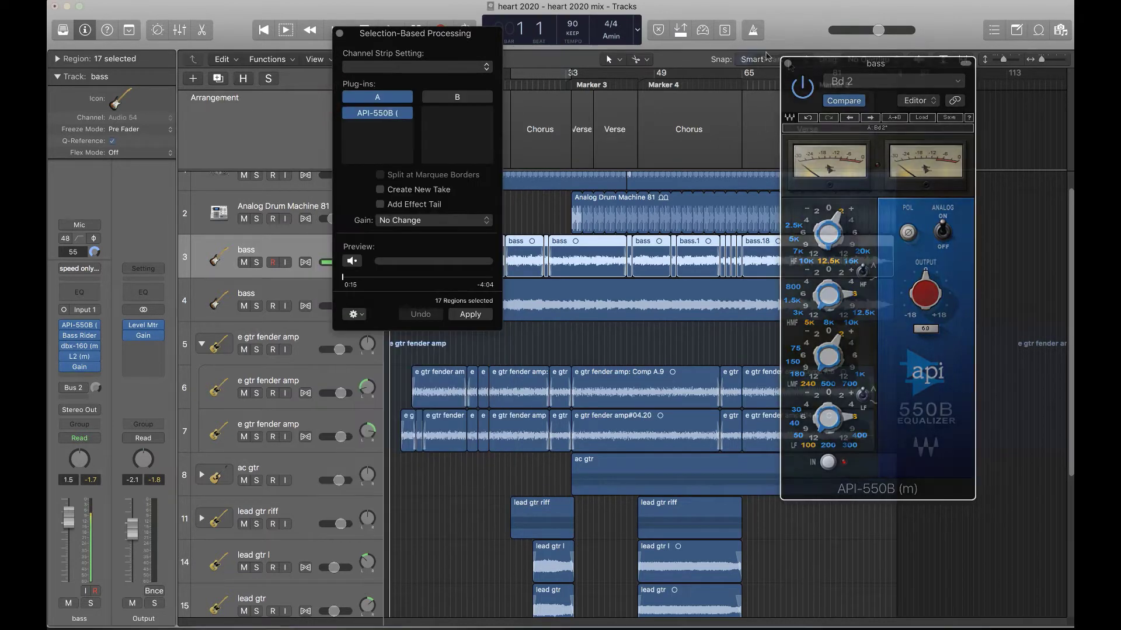
{"action": "left_click", "coordinate": [787, 62]}
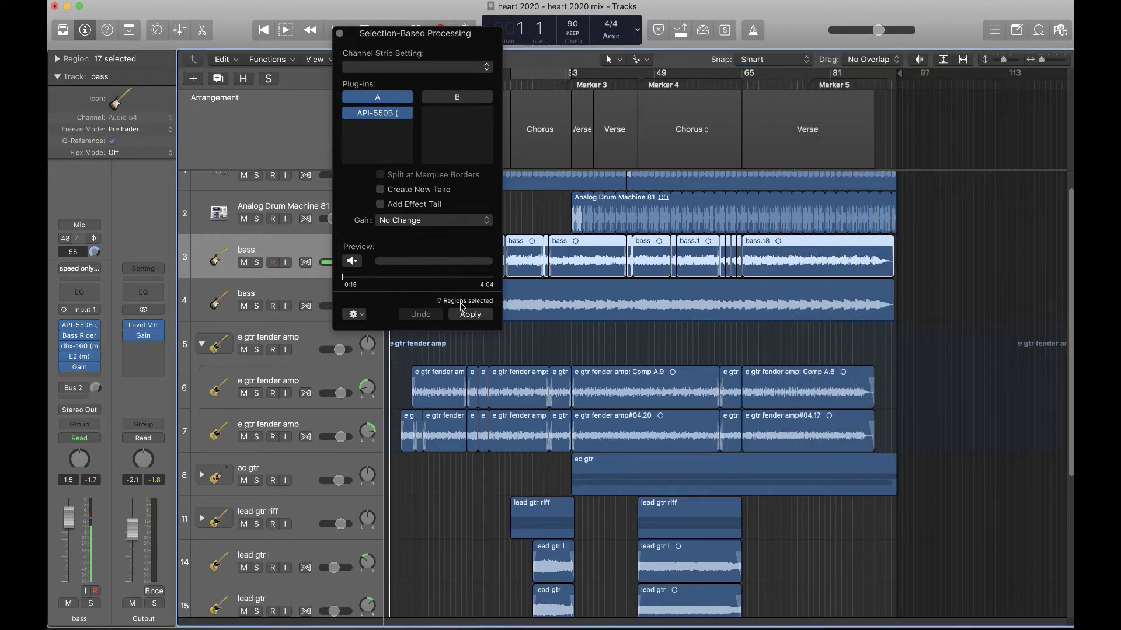
Step: Preview the API-550B processing on the selected bass regions, and apply it with Gain set to No Change
{"action": "left_click", "coordinate": [352, 262]}
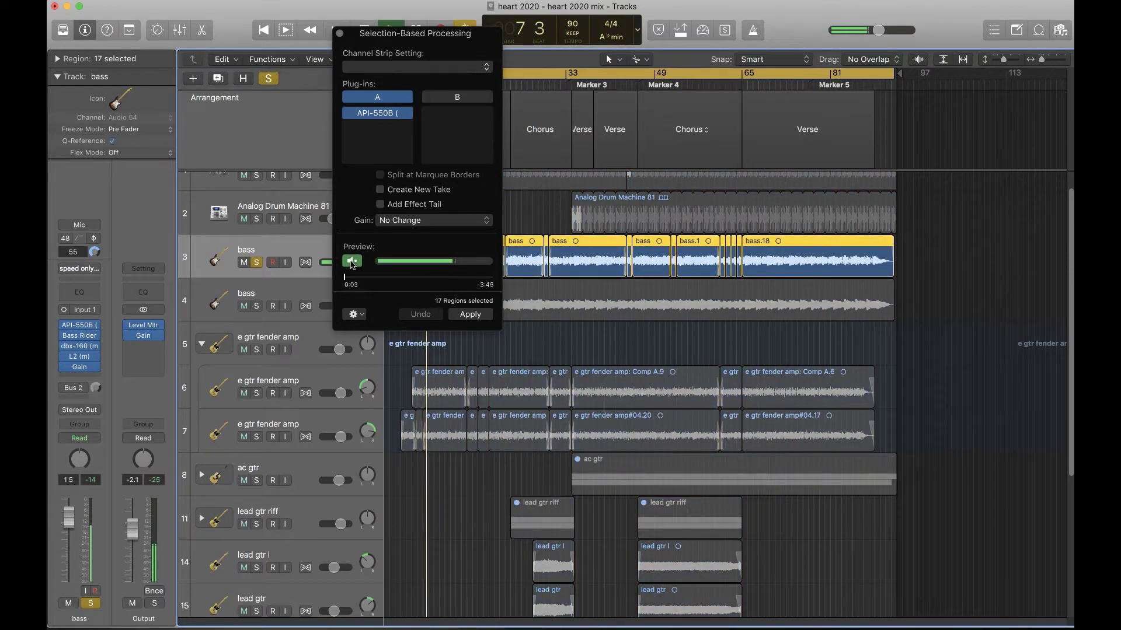
{"action": "left_click", "coordinate": [352, 262]}
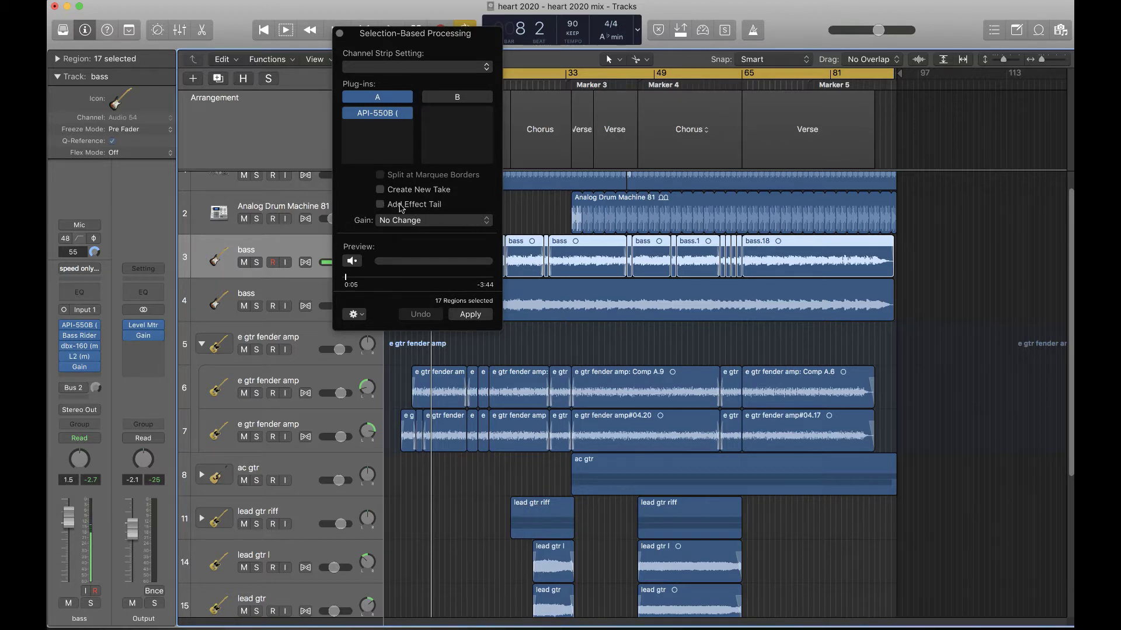
{"action": "left_click", "coordinate": [444, 220]}
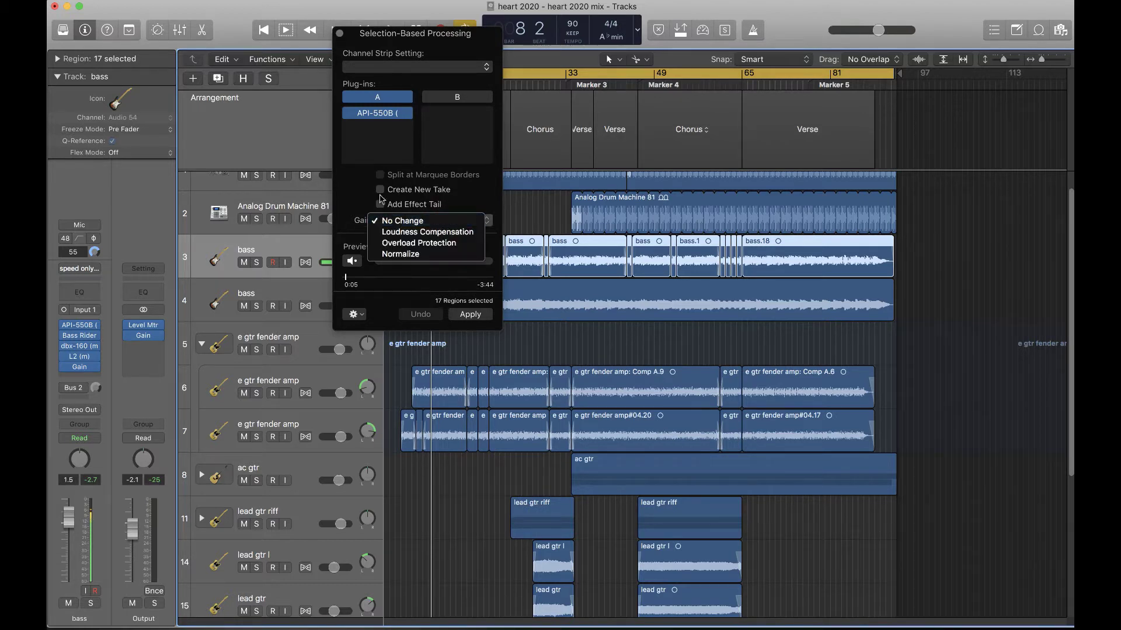
{"action": "left_click", "coordinate": [397, 221]}
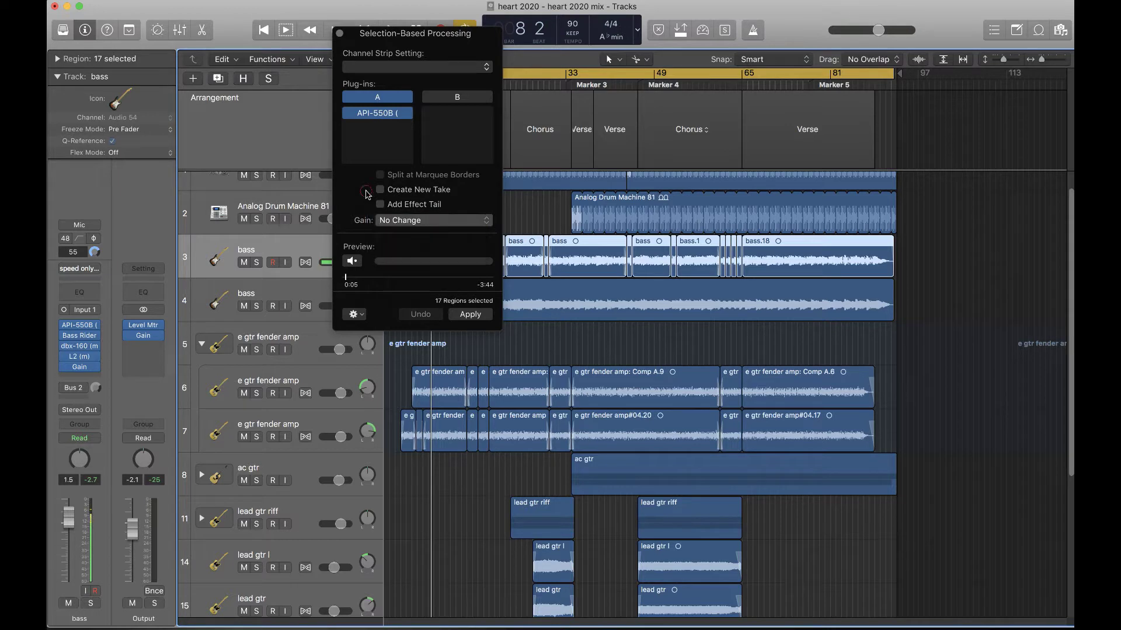
{"action": "left_click", "coordinate": [479, 317]}
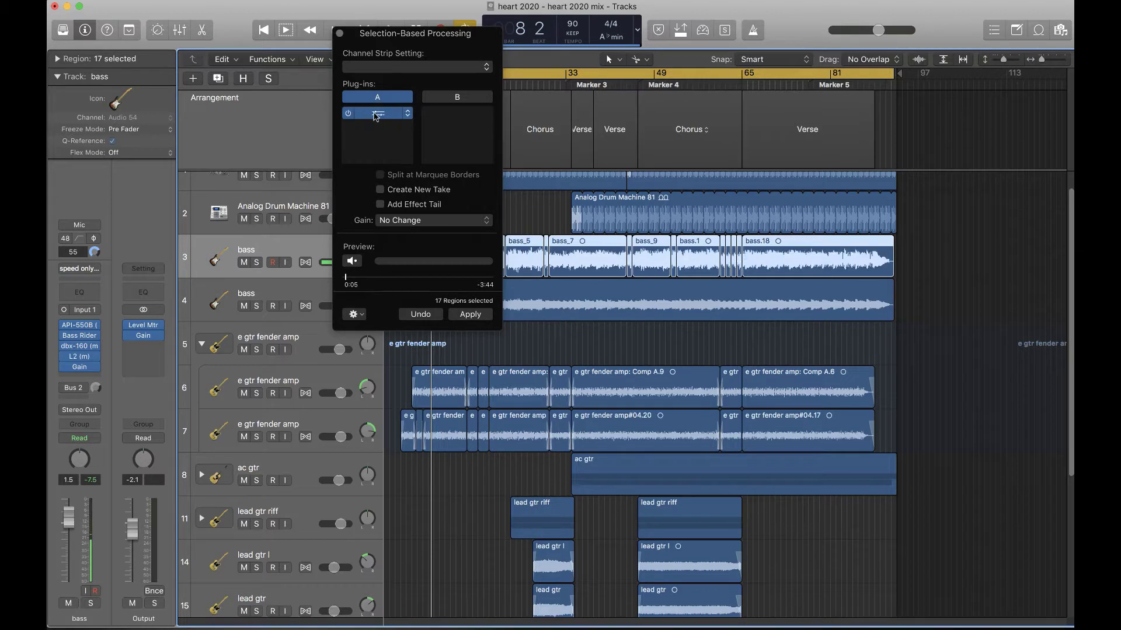
Step: Remove the API-550B from the bass channel strip, and close Selection-Based Processing
{"action": "mouse_move", "coordinate": [64, 328]}
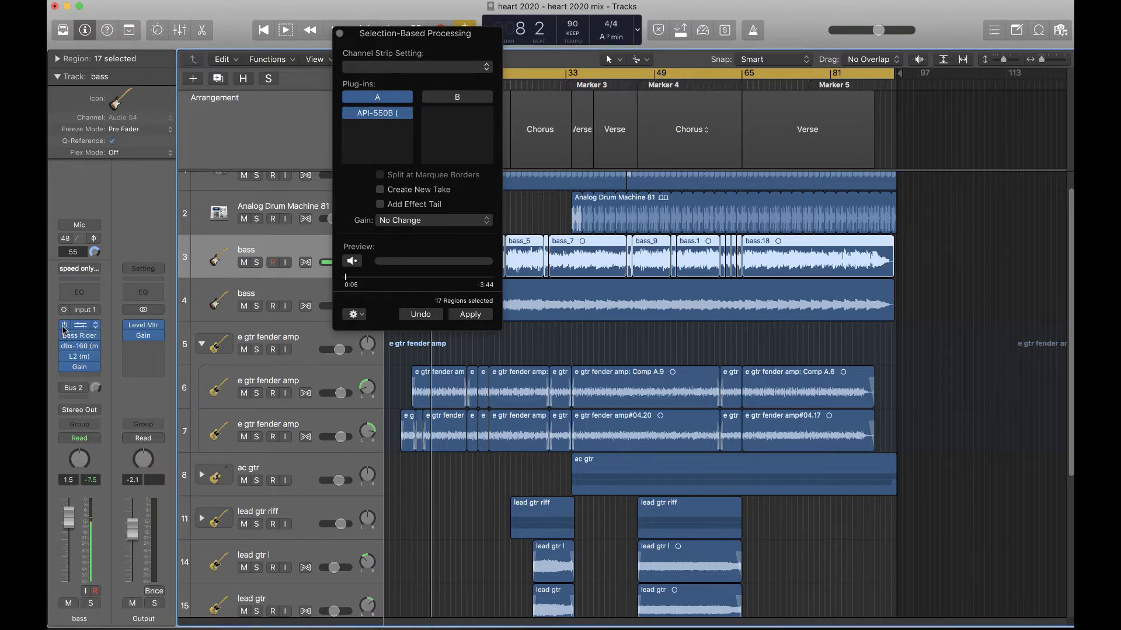
{"action": "left_click", "coordinate": [96, 325]}
{"action": "left_click", "coordinate": [94, 347]}
{"action": "left_click", "coordinate": [339, 34]}
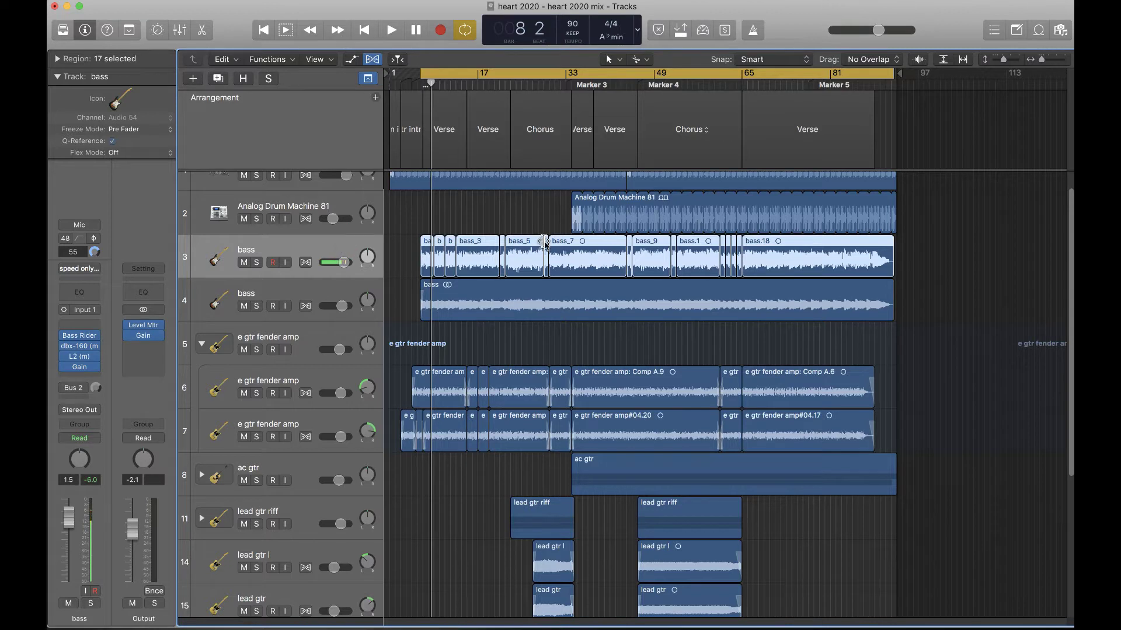
Step: Reopen Selection-Based Processing for the processed bass regions
{"action": "mouse_move", "coordinate": [92, 367]}
{"action": "left_click", "coordinate": [277, 59]}
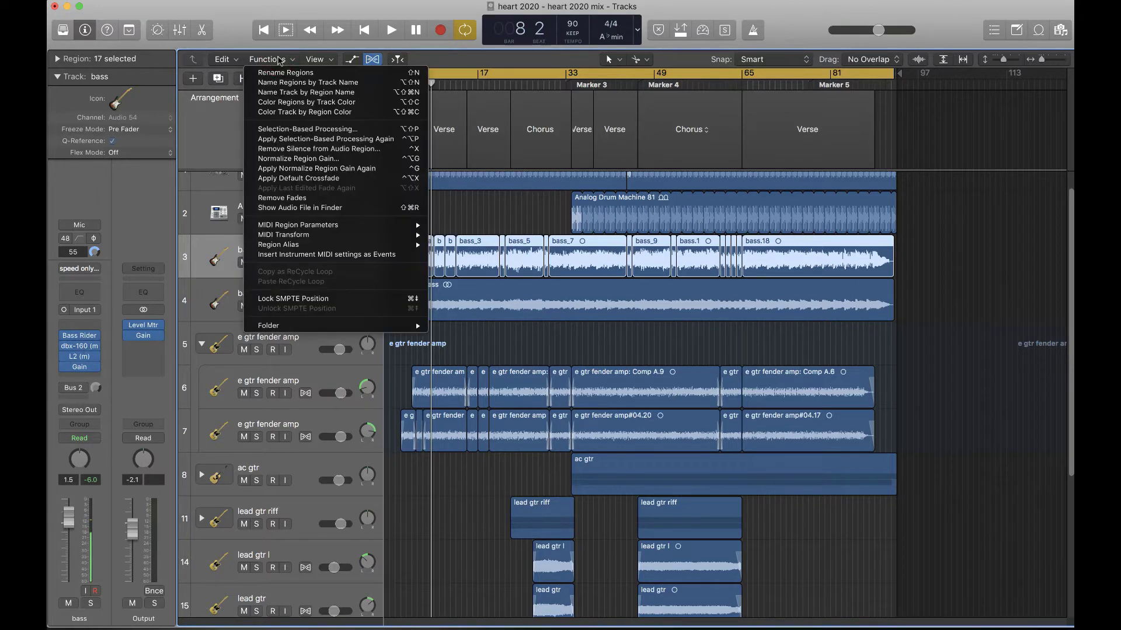
{"action": "left_click", "coordinate": [291, 129]}
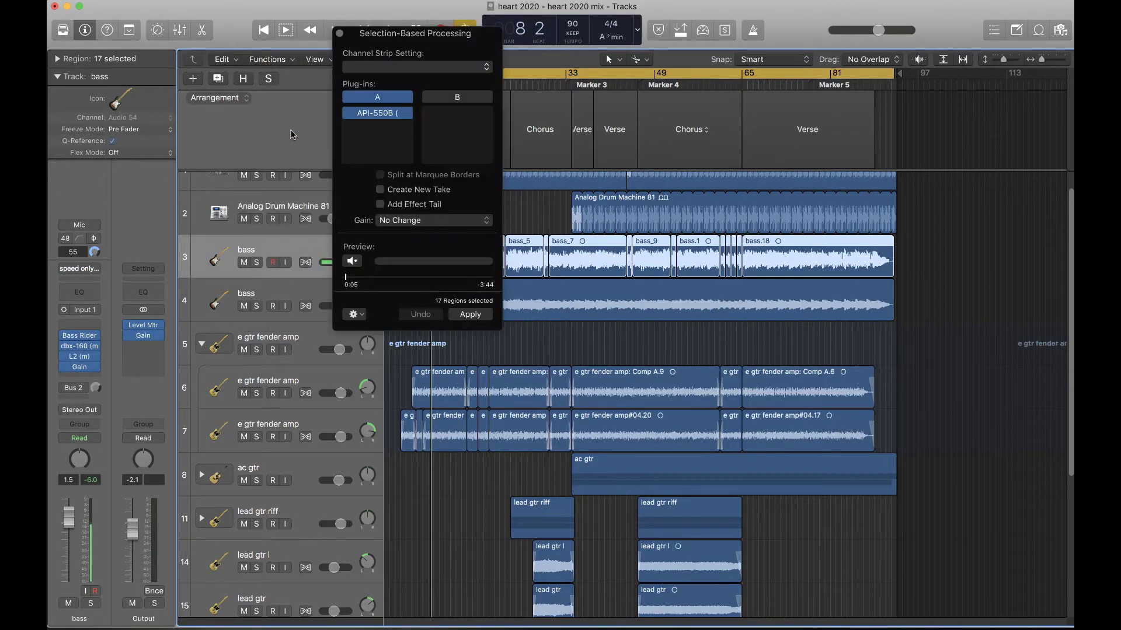
Step: Try to bring the Bass Rider plug-in from the bass channel strip into set A of Selection-Based Processing
{"action": "left_click", "coordinate": [395, 134]}
{"action": "left_click", "coordinate": [75, 342]}
{"action": "left_click_drag", "start_coordinate": [75, 342], "coordinate": [382, 135]}
{"action": "left_click_drag", "start_coordinate": [80, 338], "coordinate": [338, 147]}
Step: Try to save the bass track's plug-in chain as a channel strip setting
{"action": "left_click", "coordinate": [92, 270]}
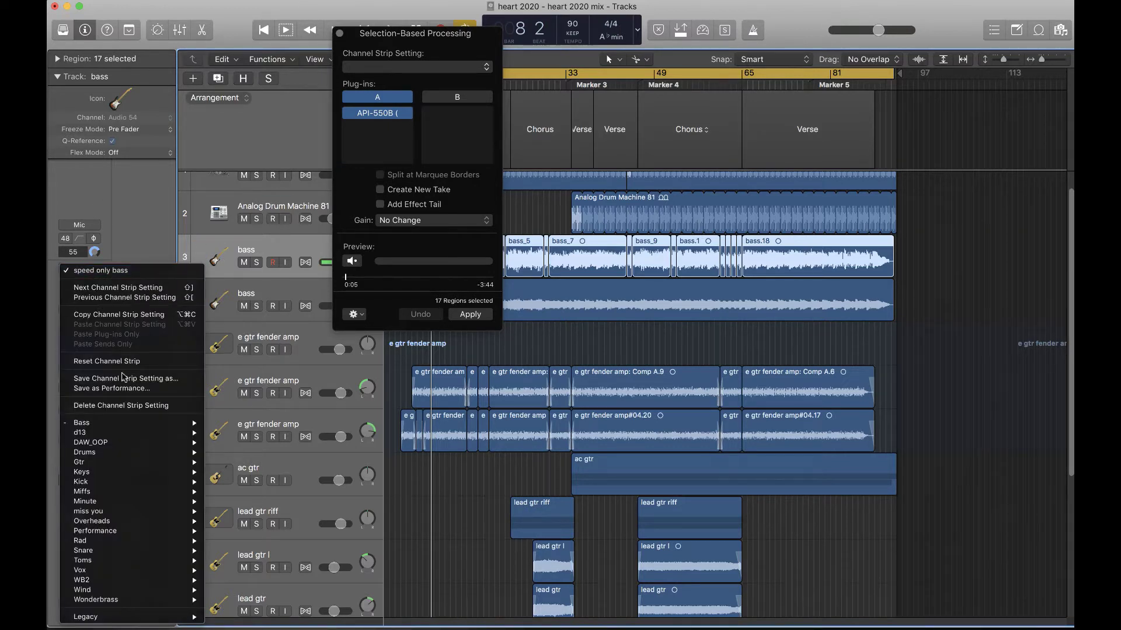
{"action": "left_click", "coordinate": [125, 378]}
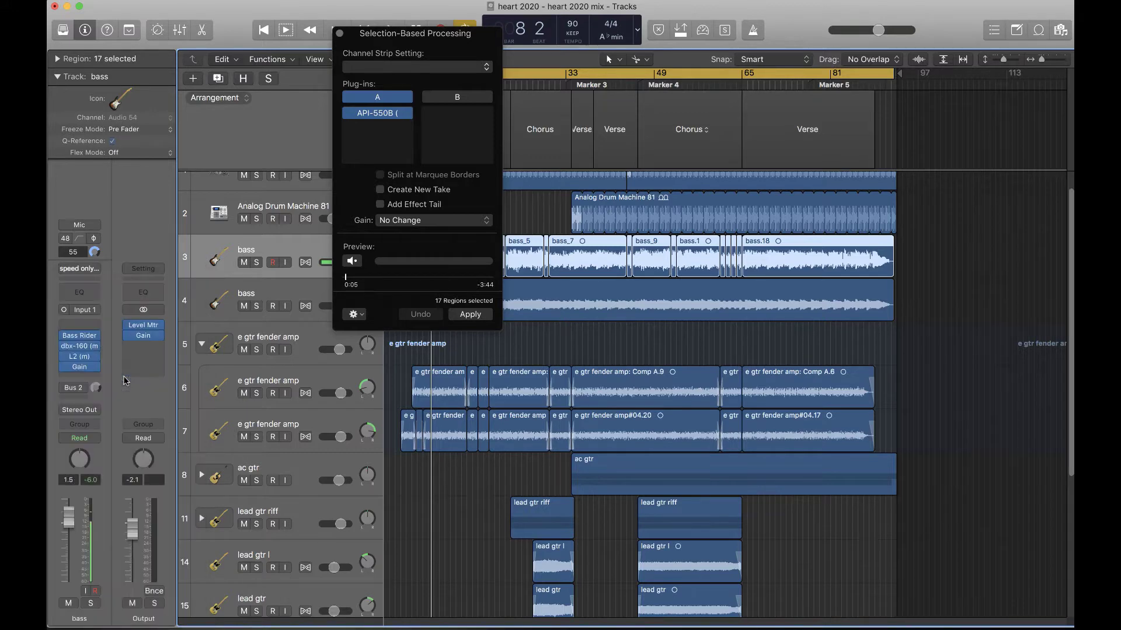
{"action": "key", "text": "Return"}
Step: Reset the channel strip in Selection-Based Processing to empty set A, and close the processing window
{"action": "left_click", "coordinate": [390, 68]}
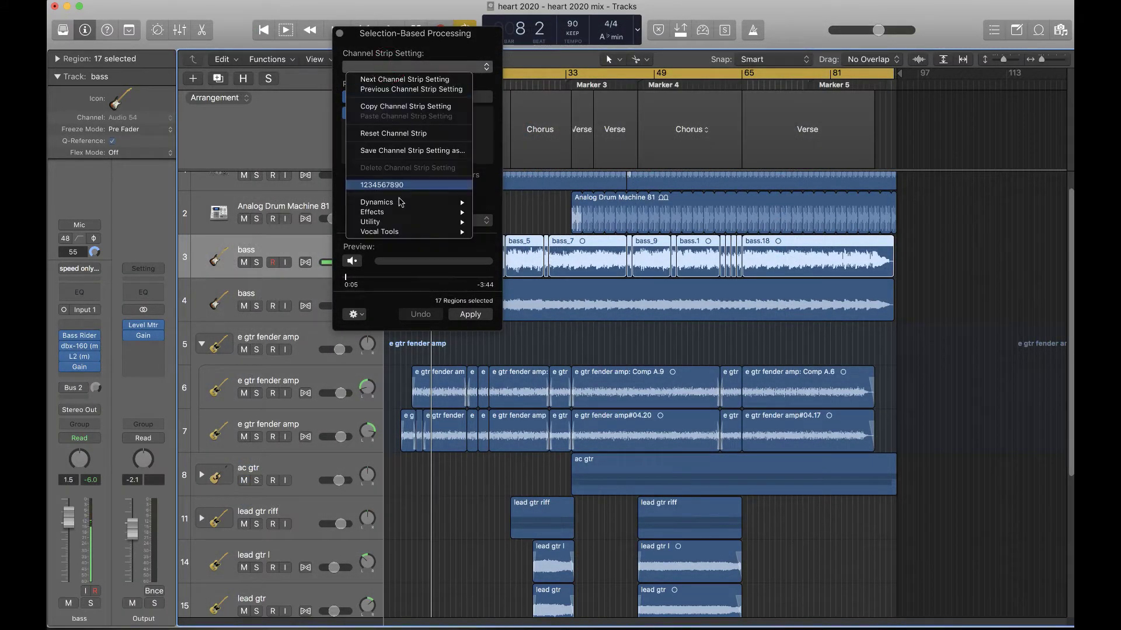
{"action": "mouse_move", "coordinate": [402, 205]}
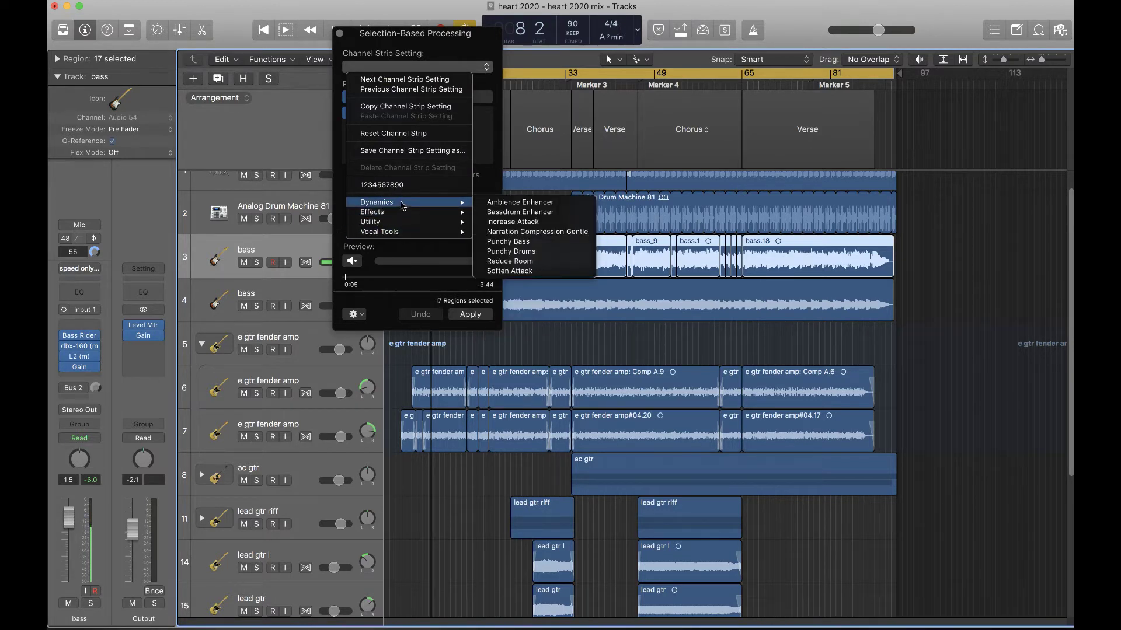
{"action": "left_click", "coordinate": [393, 133]}
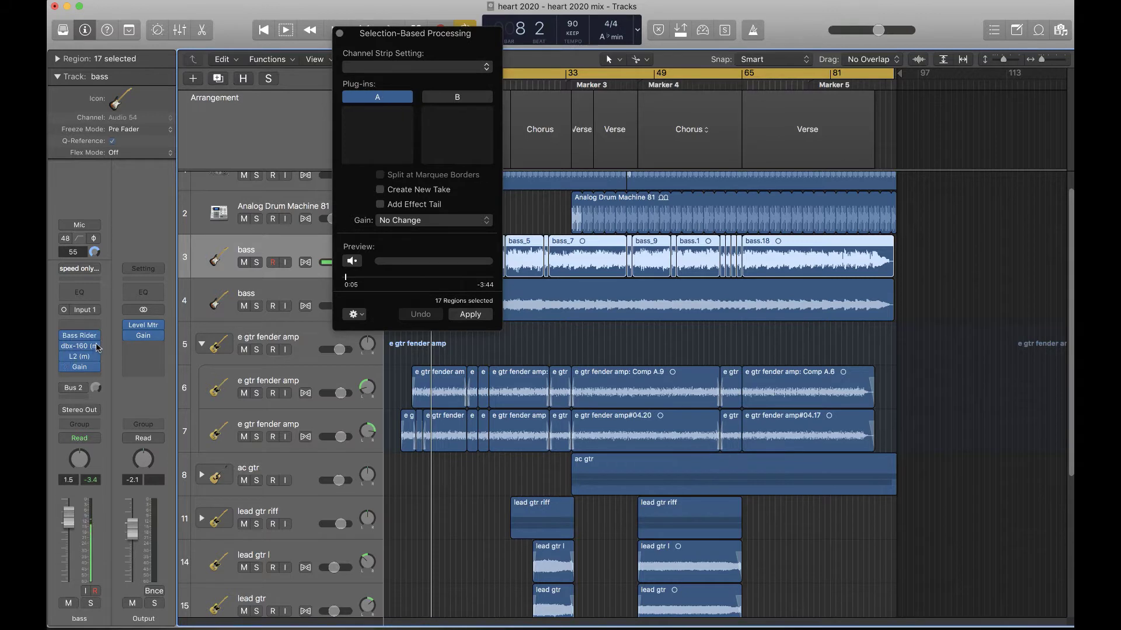
{"action": "left_click", "coordinate": [339, 33]}
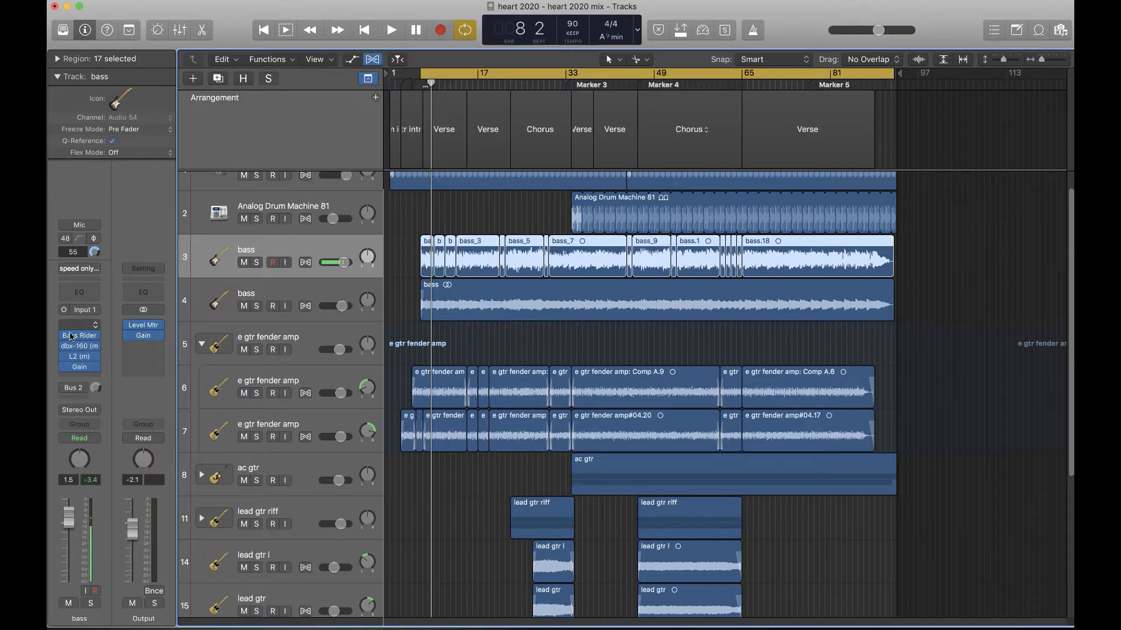
Step: Remove the Bass Rider, dbx-160, L2 and Gain plug-ins from the bass channel strip
{"action": "left_click", "coordinate": [97, 338]}
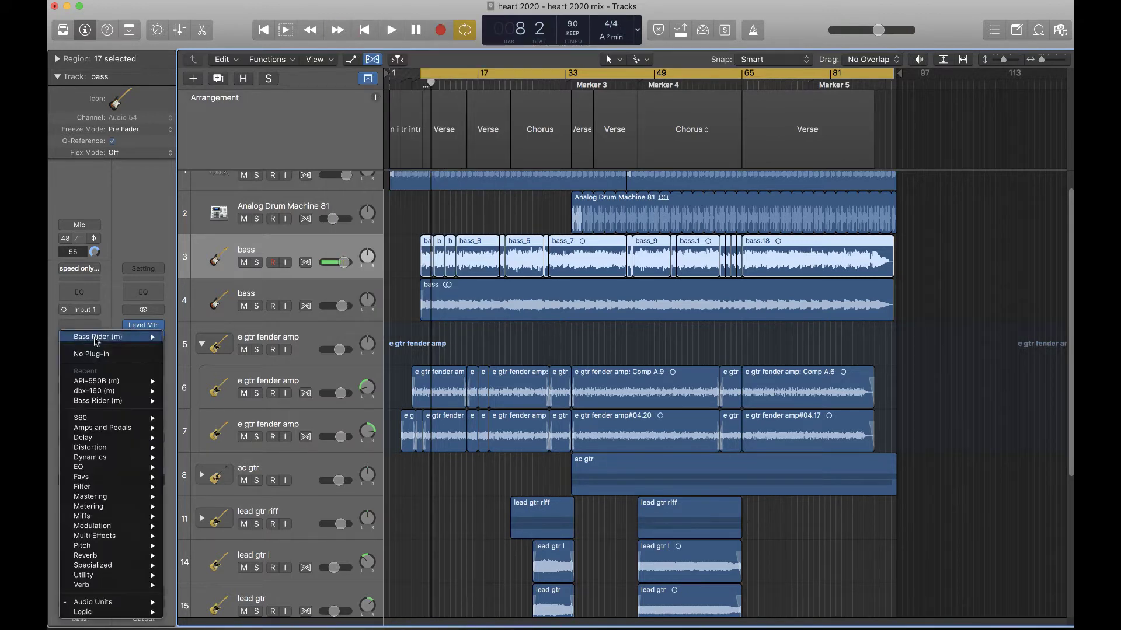
{"action": "key", "text": "Escape"}
{"action": "left_click", "coordinate": [97, 354]}
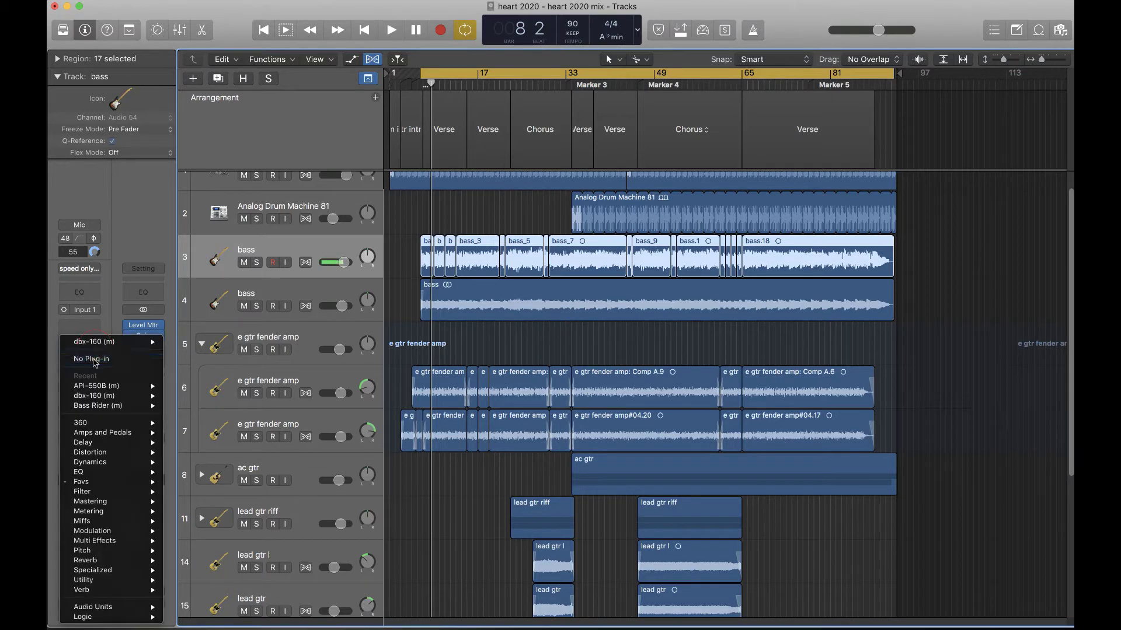
{"action": "left_click", "coordinate": [96, 358]}
{"action": "left_click", "coordinate": [95, 359]}
{"action": "left_click", "coordinate": [94, 361]}
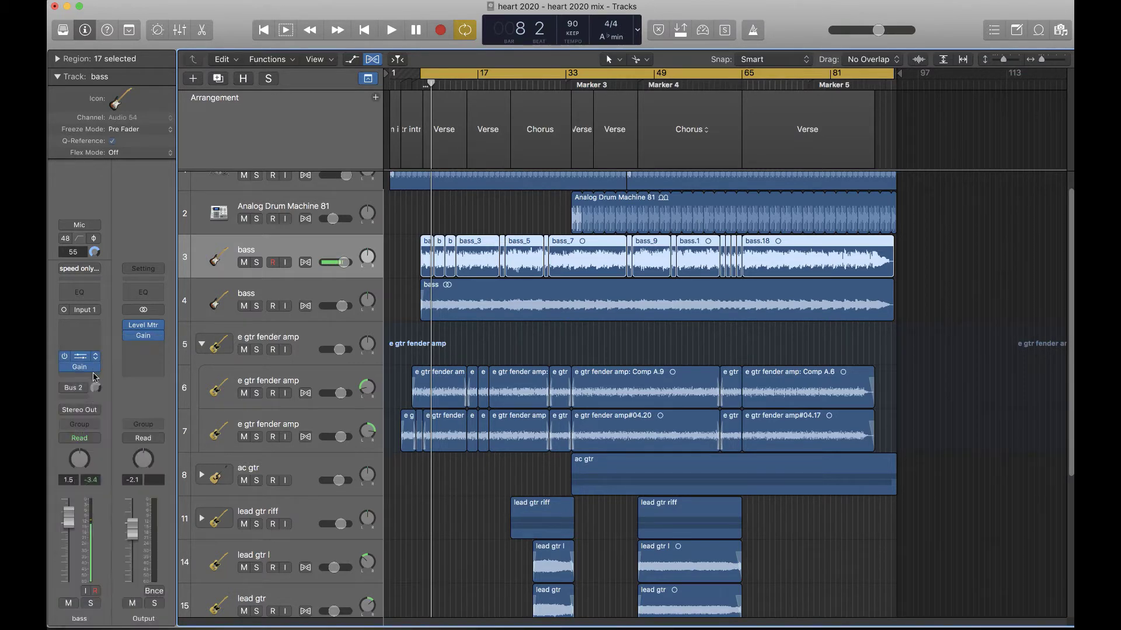
{"action": "left_click", "coordinate": [94, 368]}
{"action": "left_click", "coordinate": [92, 349]}
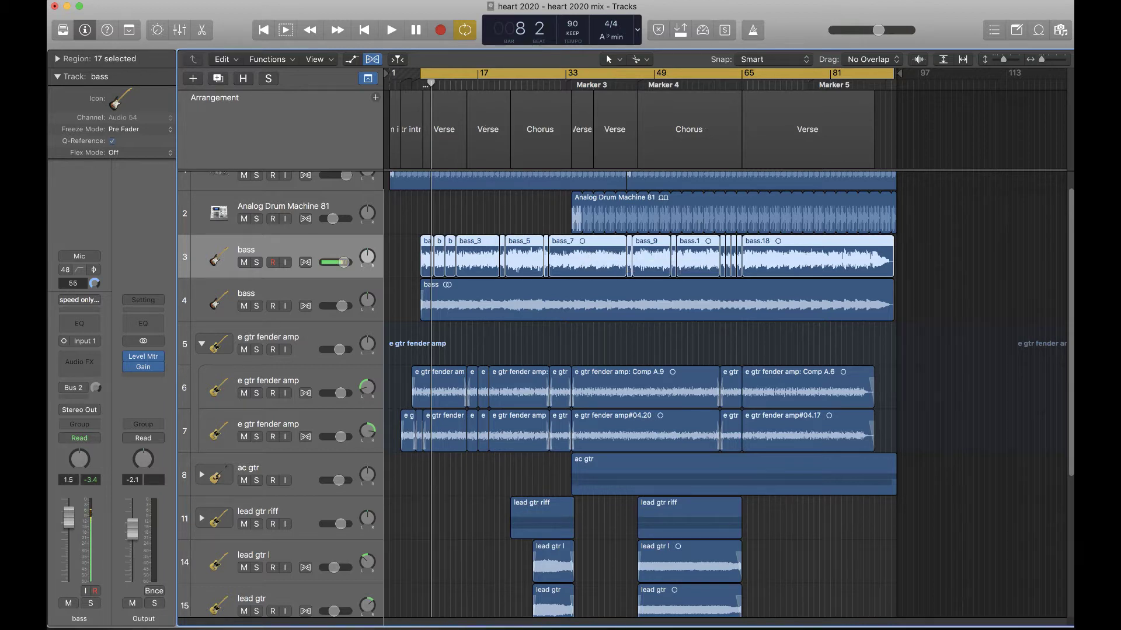
Step: Review the bounce-in-place options, and check the project's audio file list for the bass files
{"action": "left_click", "coordinate": [145, 0]}
{"action": "mouse_move", "coordinate": [177, 270]}
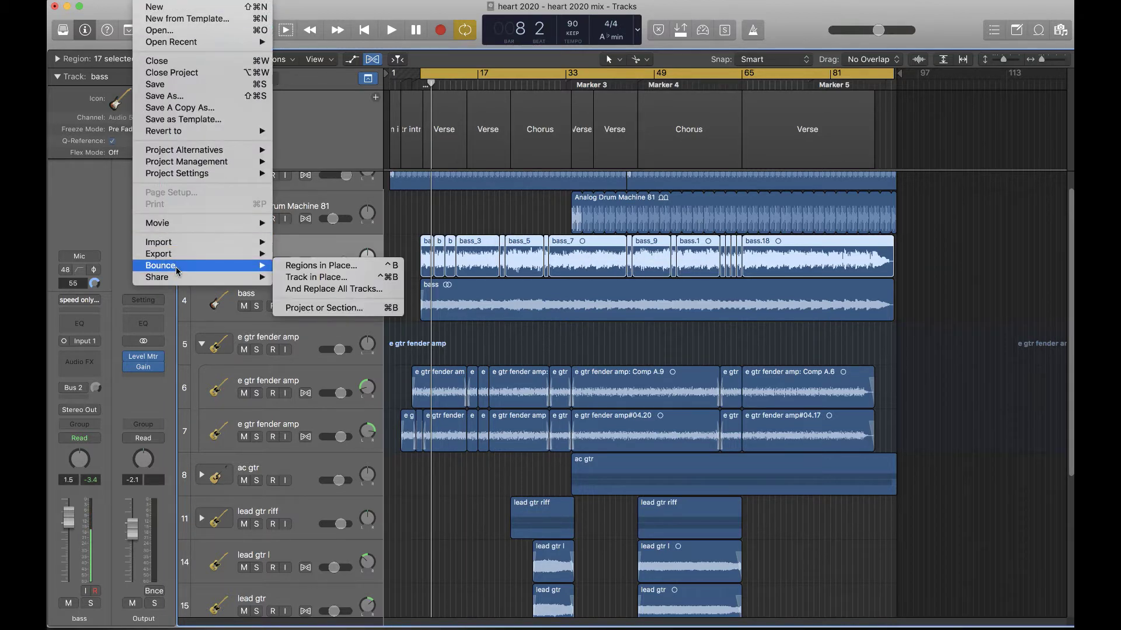
{"action": "left_click", "coordinate": [70, 200]}
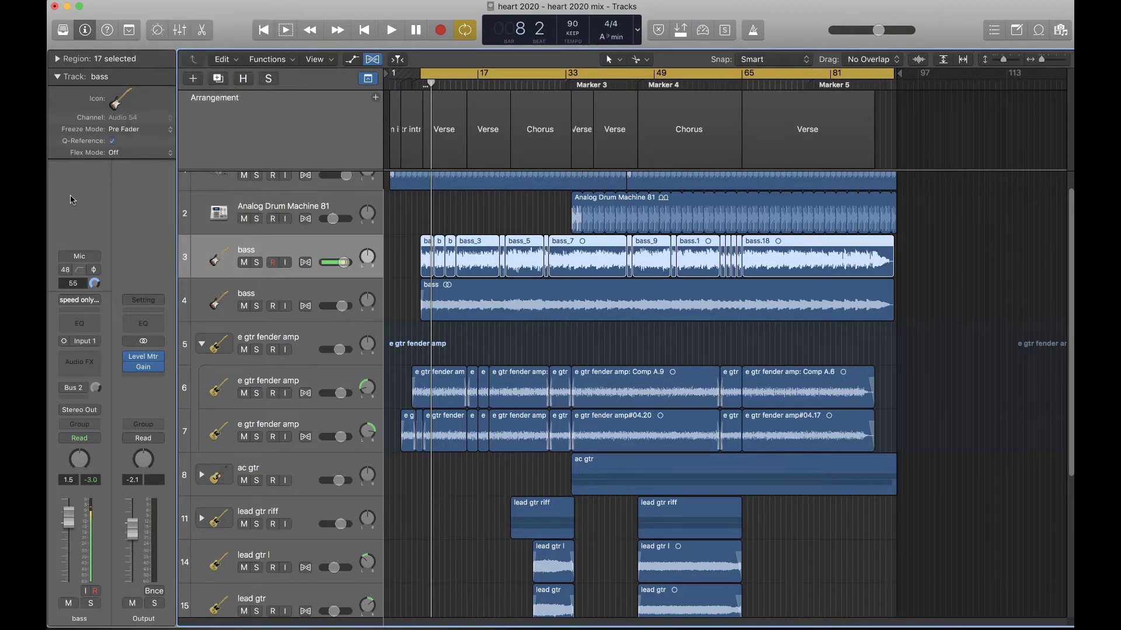
{"action": "left_click", "coordinate": [1062, 34]}
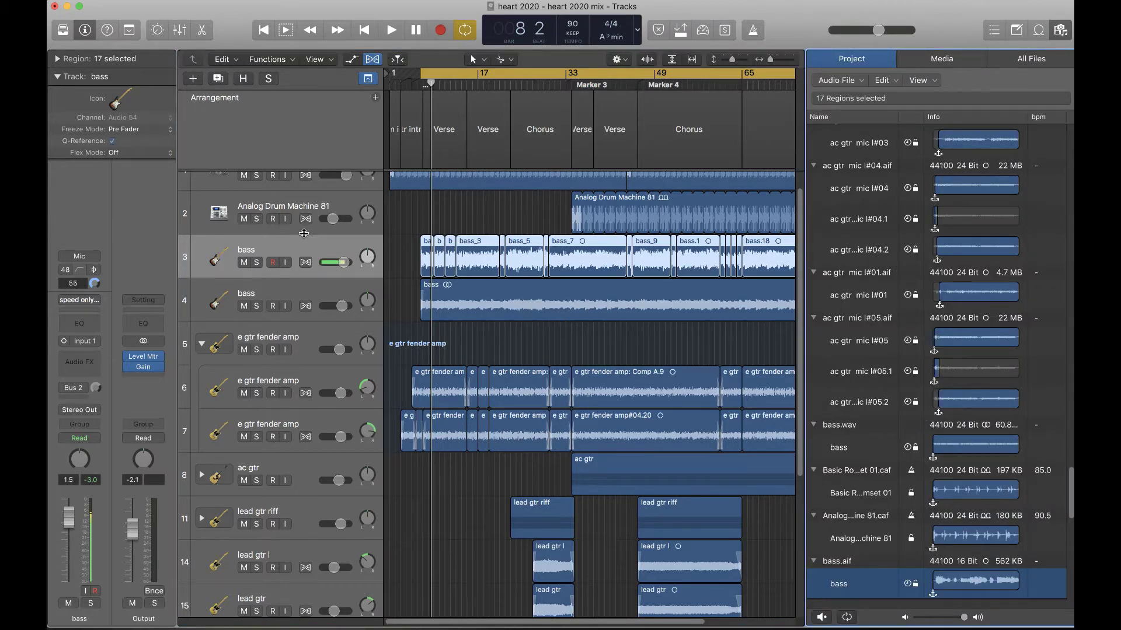
{"action": "left_click", "coordinate": [1061, 29]}
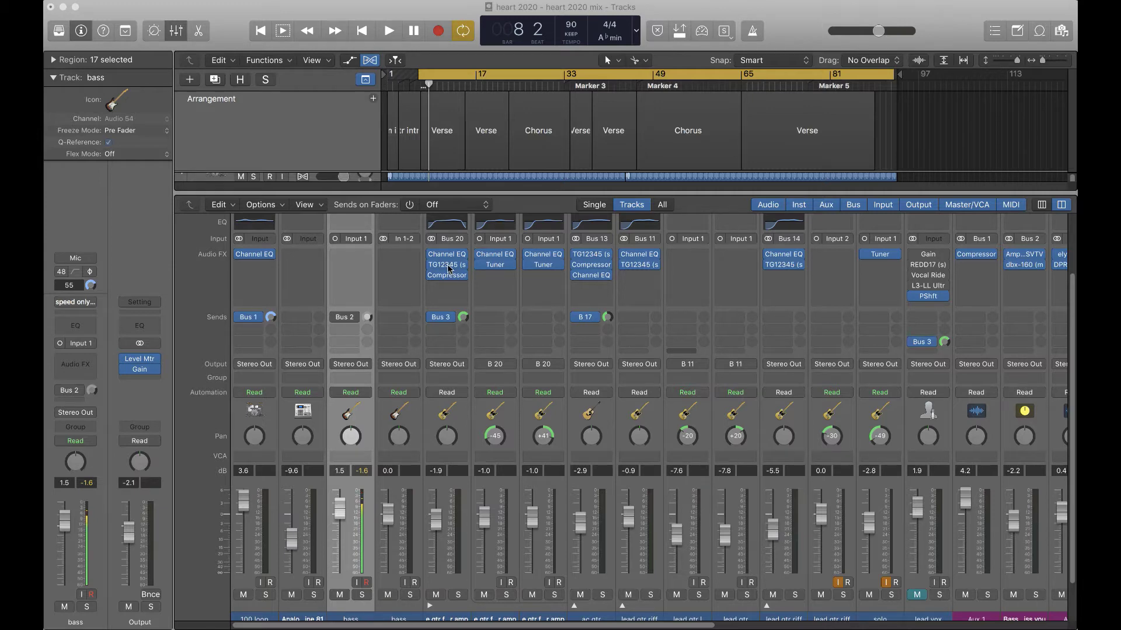
Step: Open the dbx-160 on the bass compression aux fed by Bus 2, and bypass it
{"action": "scroll", "coordinate": [815, 318], "scroll_direction": "right", "scroll_amount": 10}
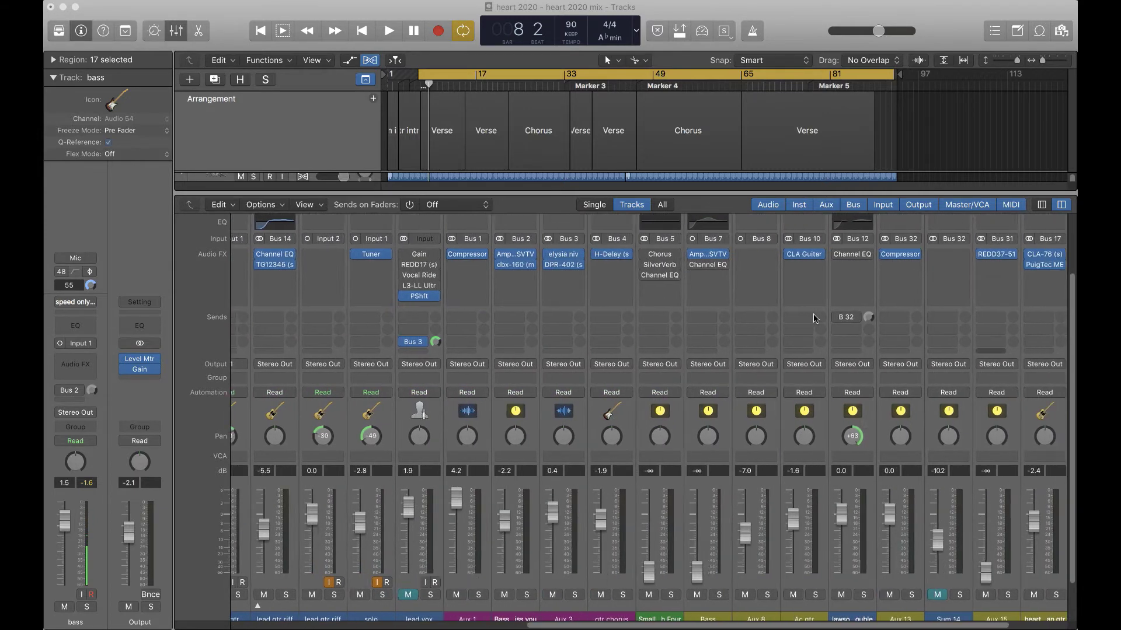
{"action": "scroll", "coordinate": [815, 318], "scroll_direction": "right", "scroll_amount": 2}
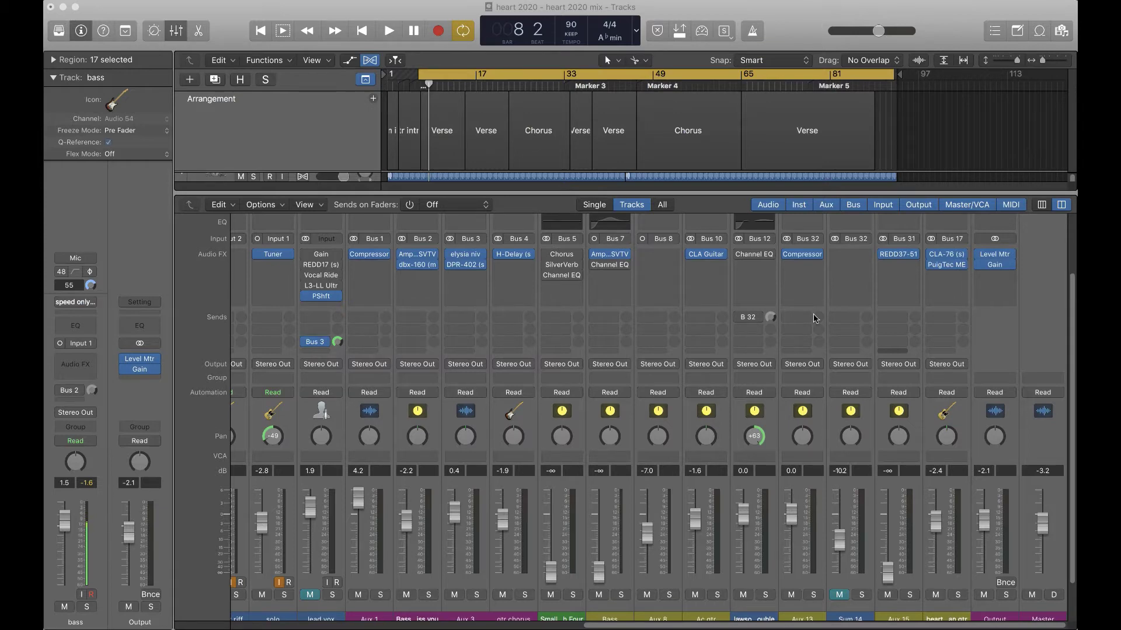
{"action": "left_click", "coordinate": [416, 265]}
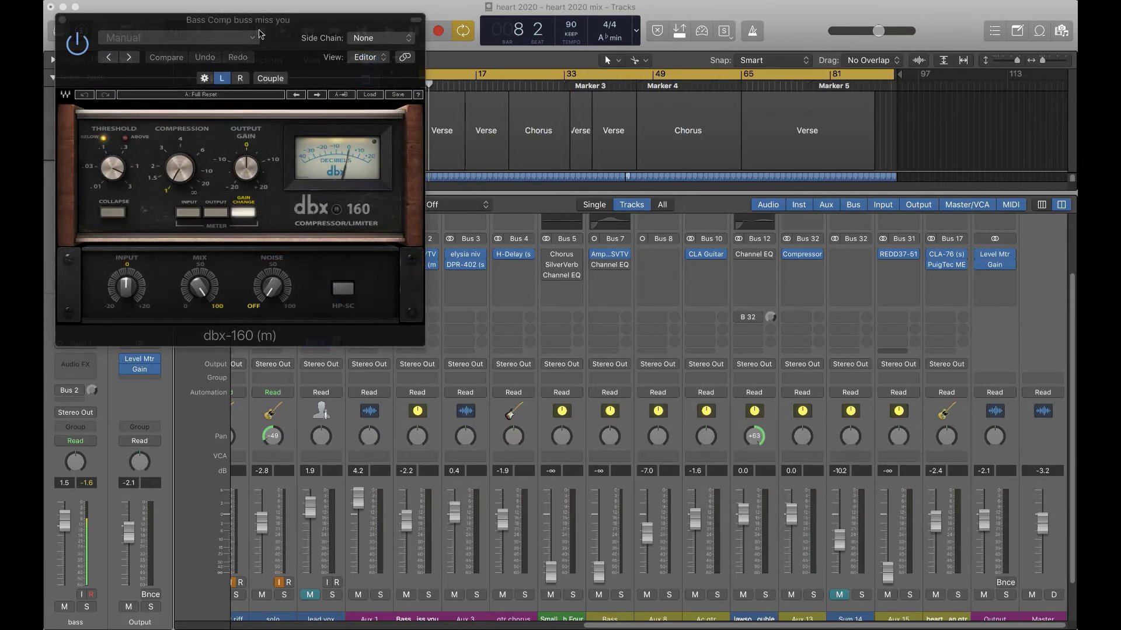
{"action": "left_click_drag", "start_coordinate": [260, 34], "coordinate": [883, 97]}
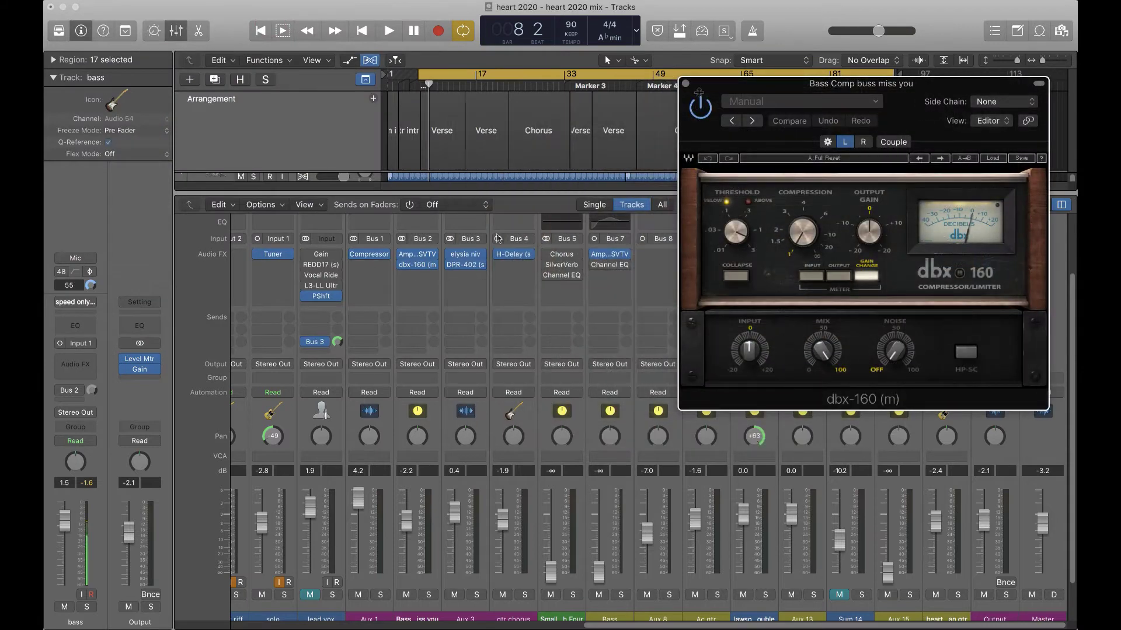
{"action": "left_click", "coordinate": [699, 107]}
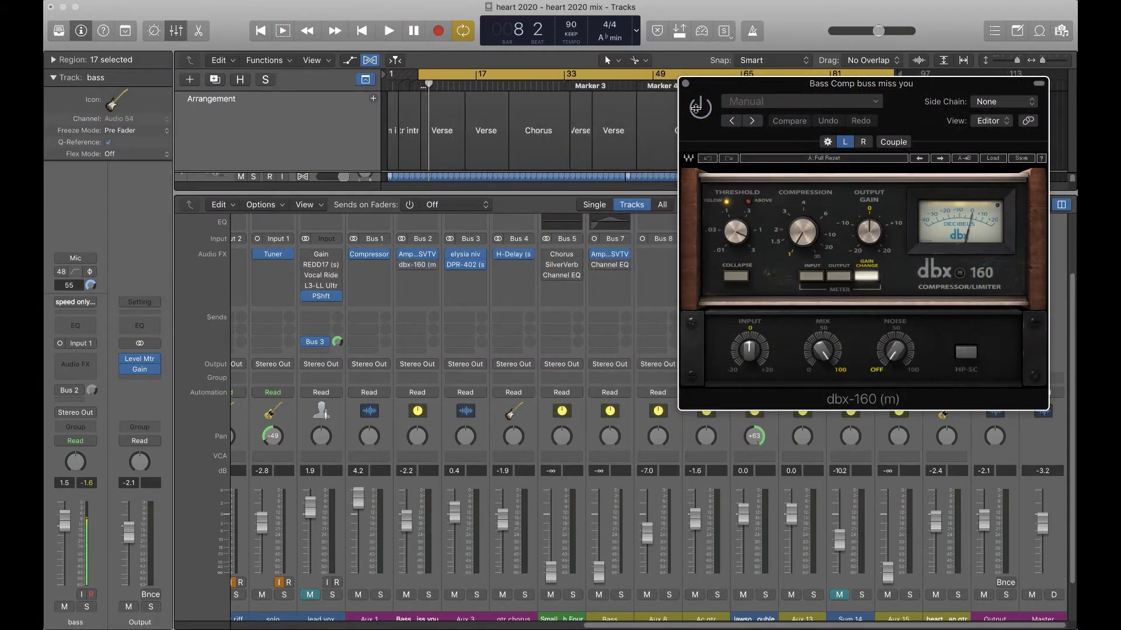
Step: Insert a stereo Compressor below the dbx-160 on the Bus 2 aux, and set its model to Classic VCA
{"action": "left_click", "coordinate": [416, 265]}
{"action": "mouse_move", "coordinate": [447, 391]}
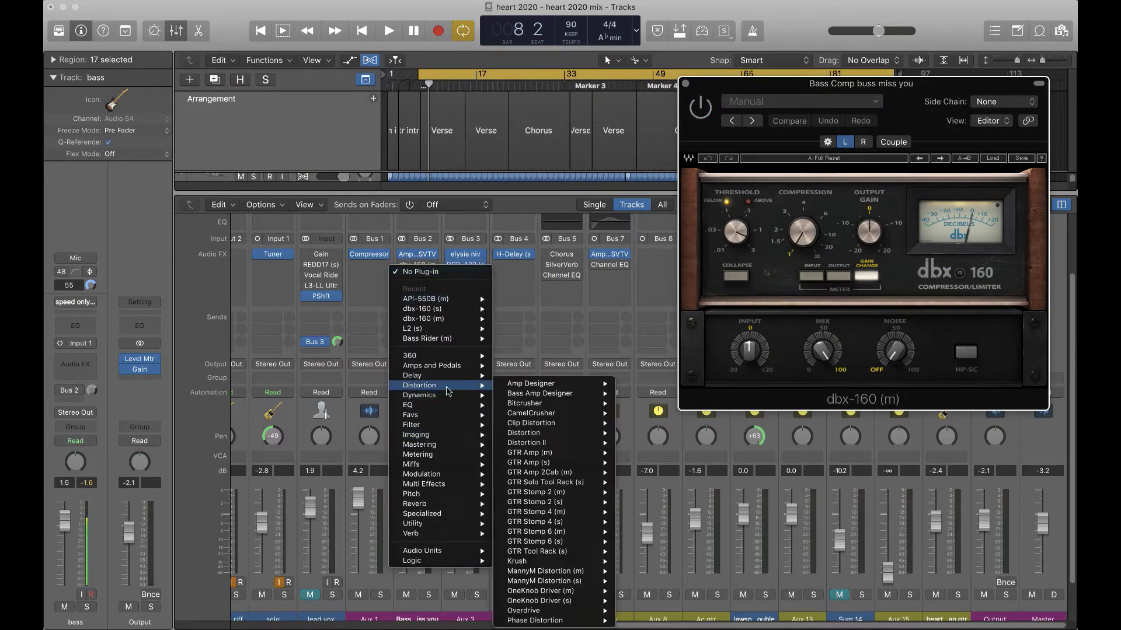
{"action": "mouse_move", "coordinate": [554, 405]}
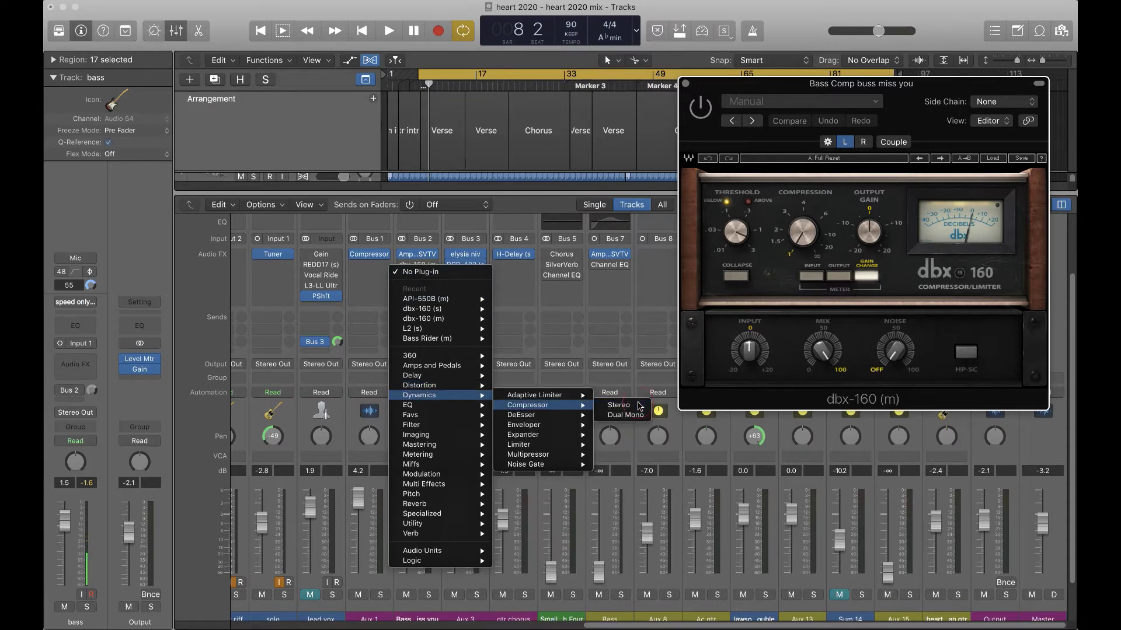
{"action": "left_click", "coordinate": [638, 405]}
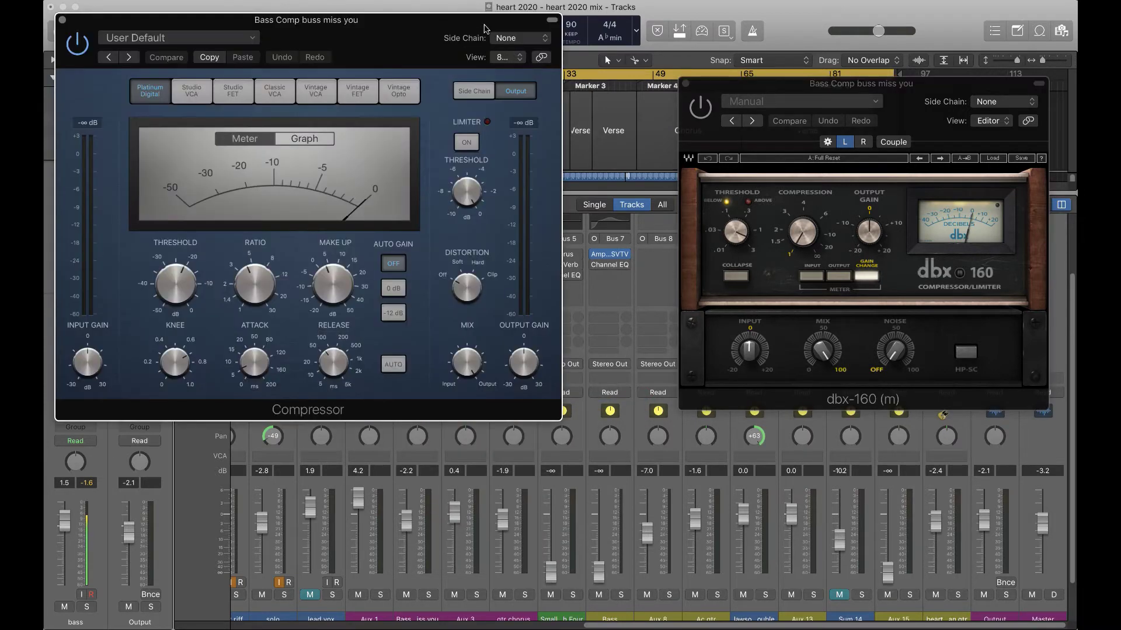
{"action": "left_click", "coordinate": [207, 171]}
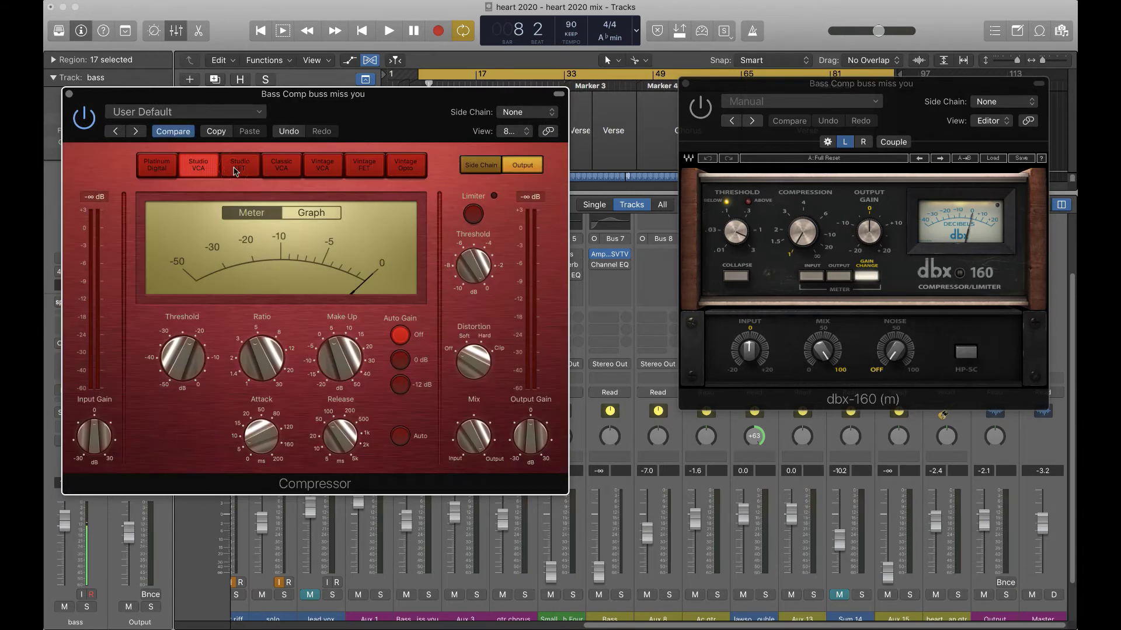
{"action": "left_click", "coordinate": [237, 170]}
{"action": "left_click", "coordinate": [318, 170]}
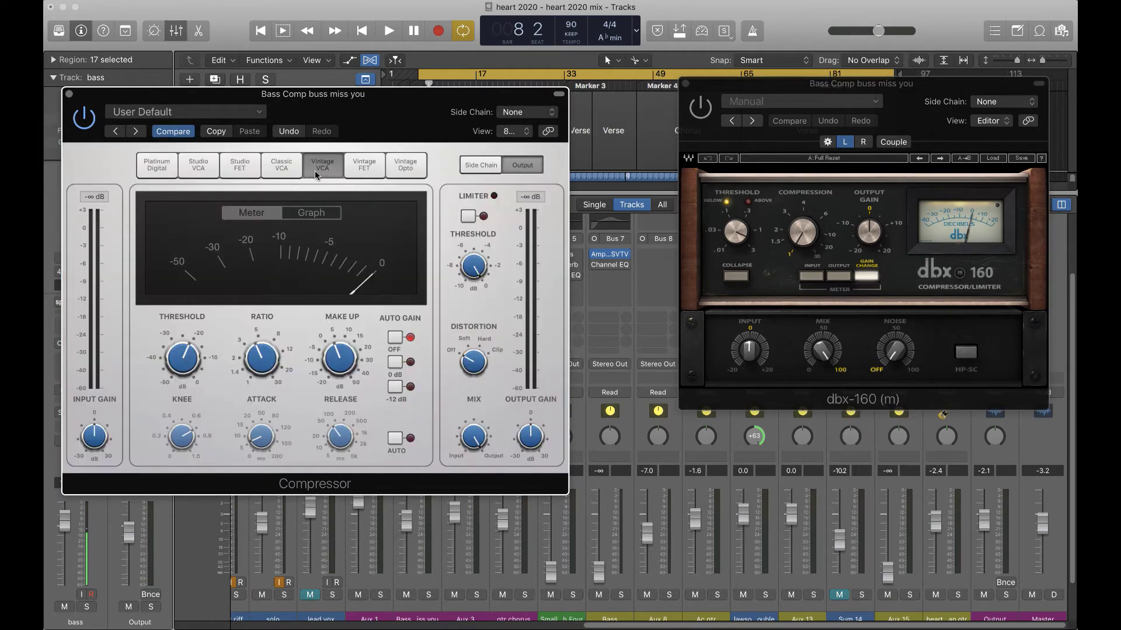
{"action": "left_click", "coordinate": [283, 170]}
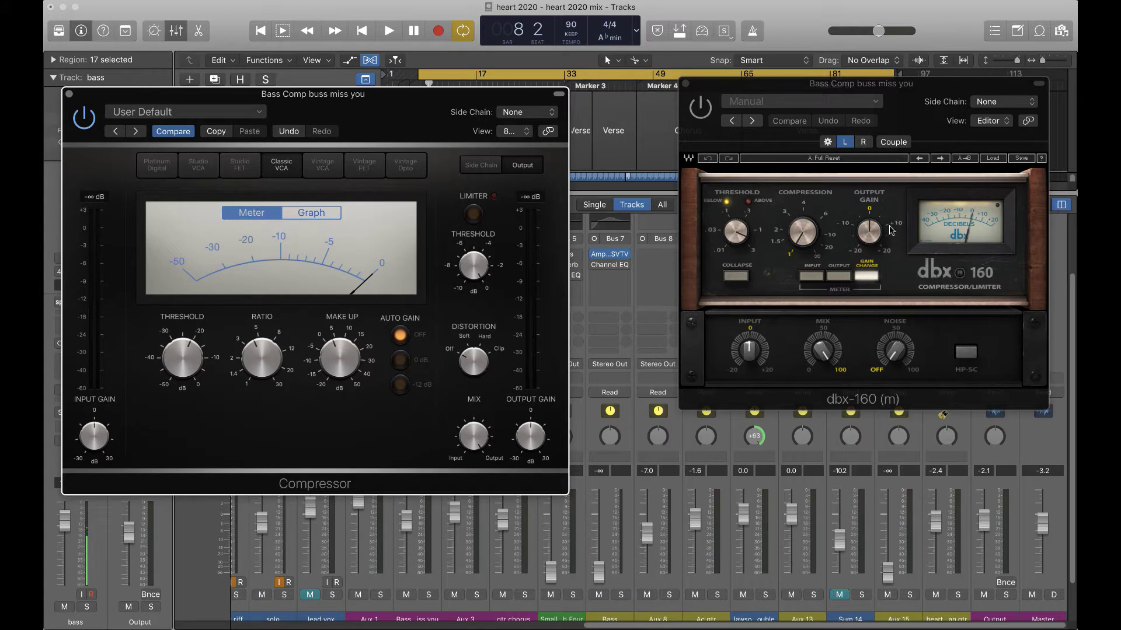
Step: Adjust the Compressor's threshold and ratio, and turn on Collapse in the dbx-160
{"action": "left_click_drag", "start_coordinate": [178, 352], "coordinate": [181, 356]}
{"action": "left_click_drag", "start_coordinate": [180, 356], "coordinate": [165, 301]}
{"action": "mouse_move", "coordinate": [244, 355]}
{"action": "left_click_drag", "start_coordinate": [260, 374], "coordinate": [264, 415]}
{"action": "left_click", "coordinate": [736, 277]}
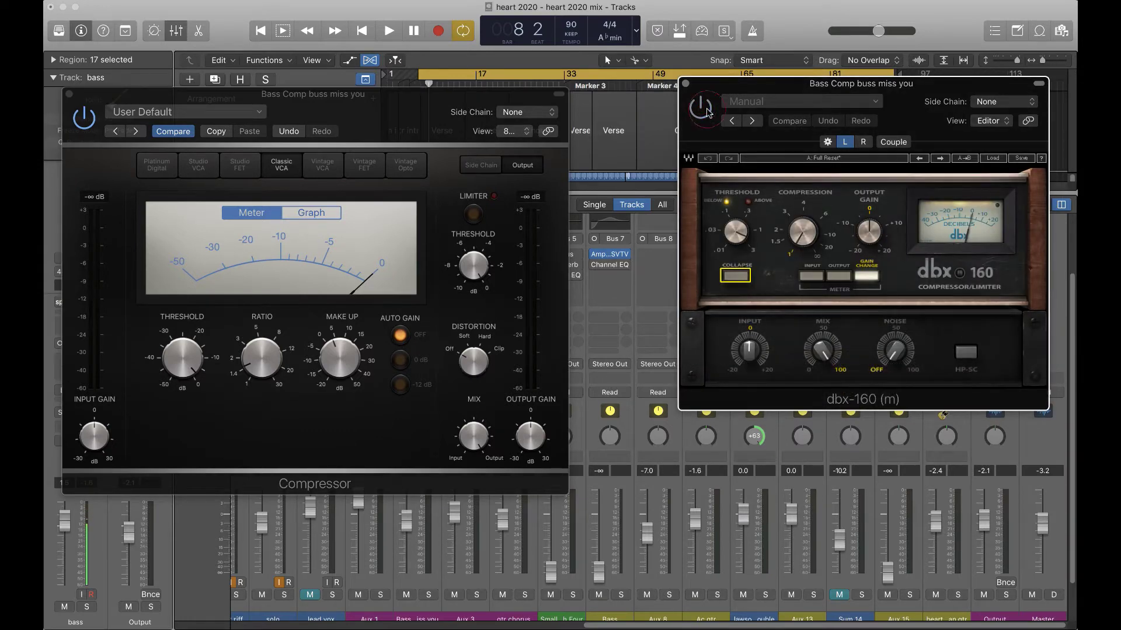
Step: Compare the Compressor and the dbx-160 side by side using their bypass switches, and close both plug-in windows
{"action": "left_click", "coordinate": [87, 127]}
{"action": "left_click", "coordinate": [696, 111]}
{"action": "left_click_drag", "start_coordinate": [729, 87], "coordinate": [660, 122]}
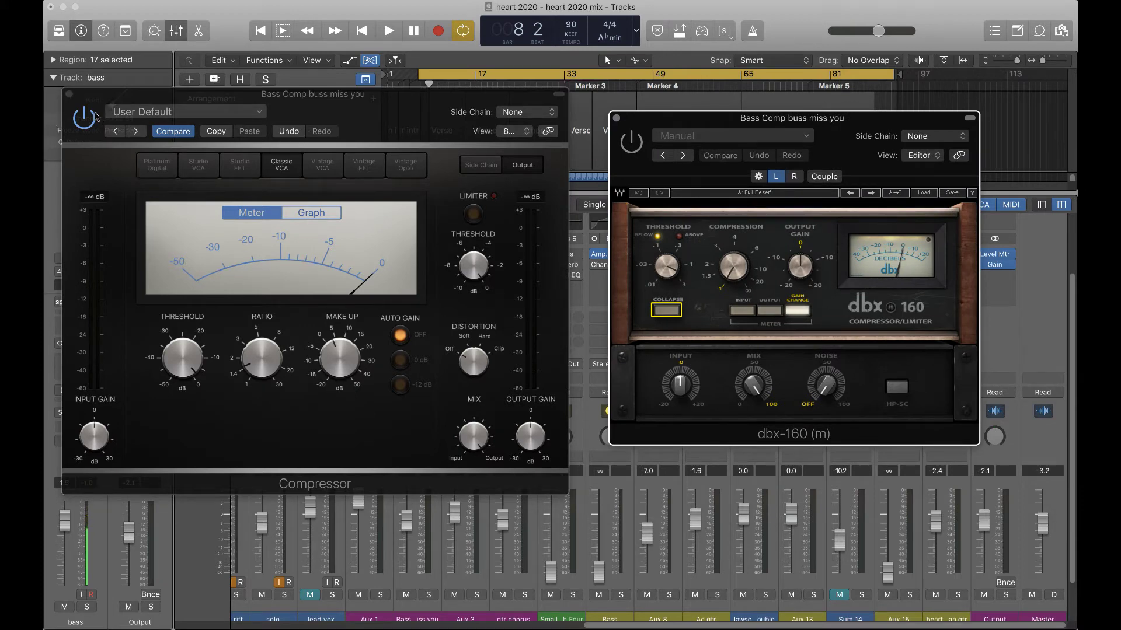
{"action": "left_click", "coordinate": [70, 94]}
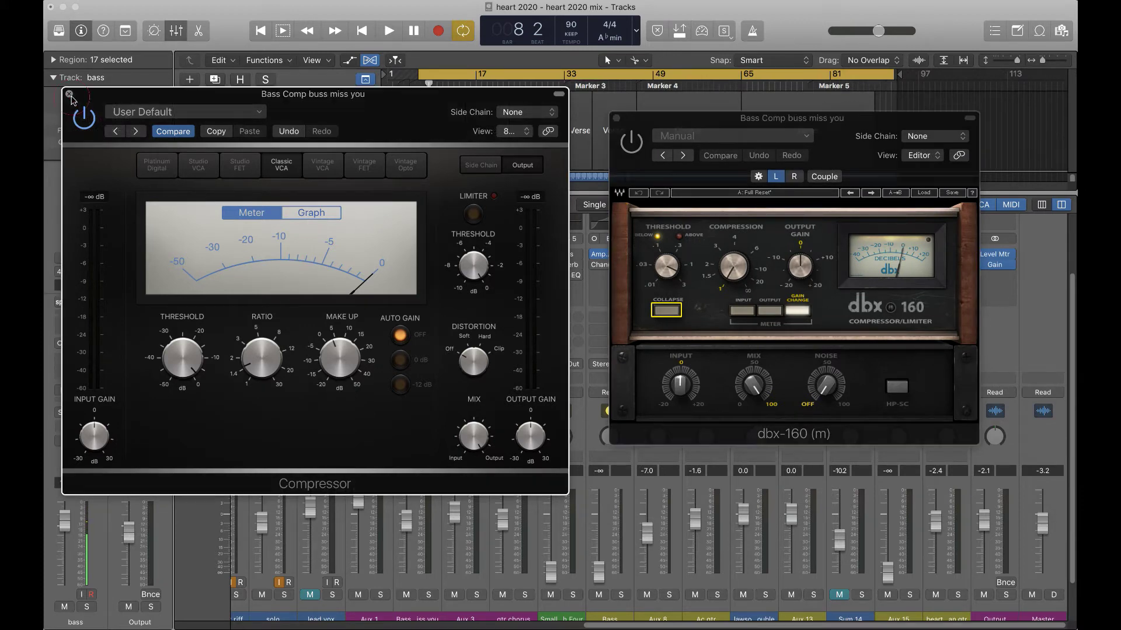
{"action": "left_click", "coordinate": [616, 119]}
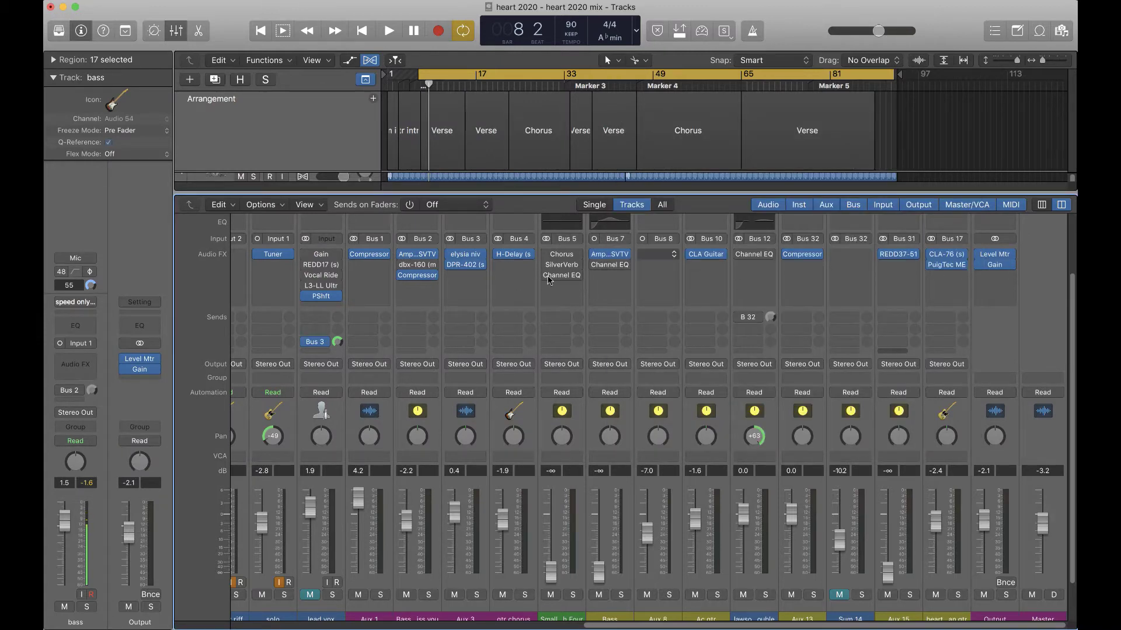
Step: Open the H-Delay on the gtr chorus aux, and place its window clear of the channel's plug-in slots
{"action": "left_click", "coordinate": [511, 257]}
{"action": "left_click_drag", "start_coordinate": [343, 24], "coordinate": [903, 40]}
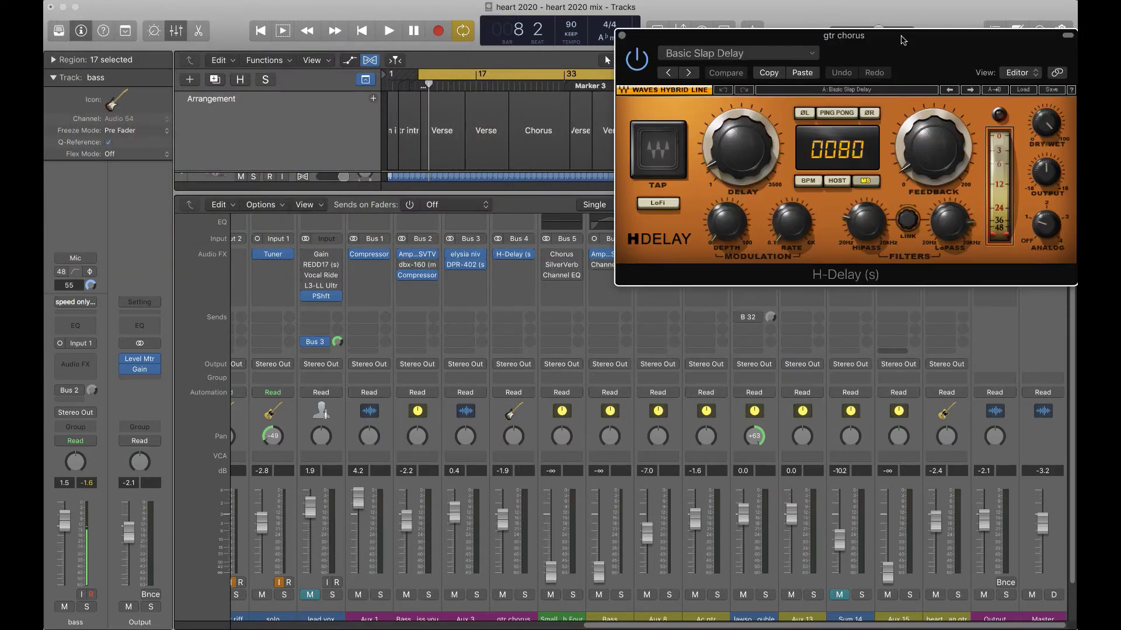
{"action": "left_click", "coordinate": [524, 255]}
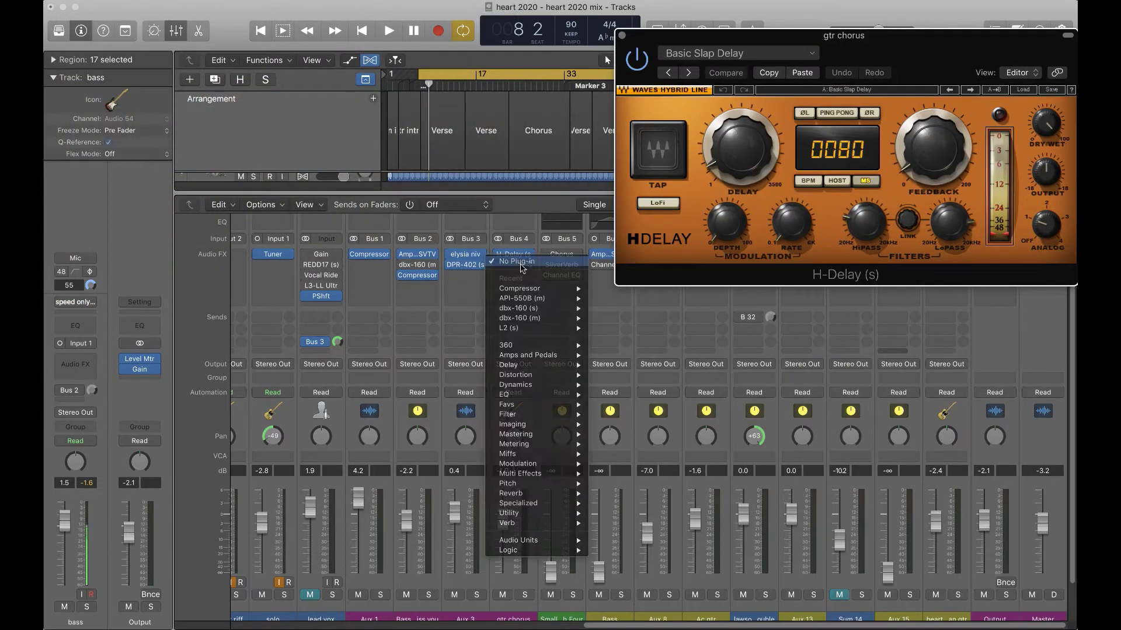
{"action": "left_click", "coordinate": [991, 49]}
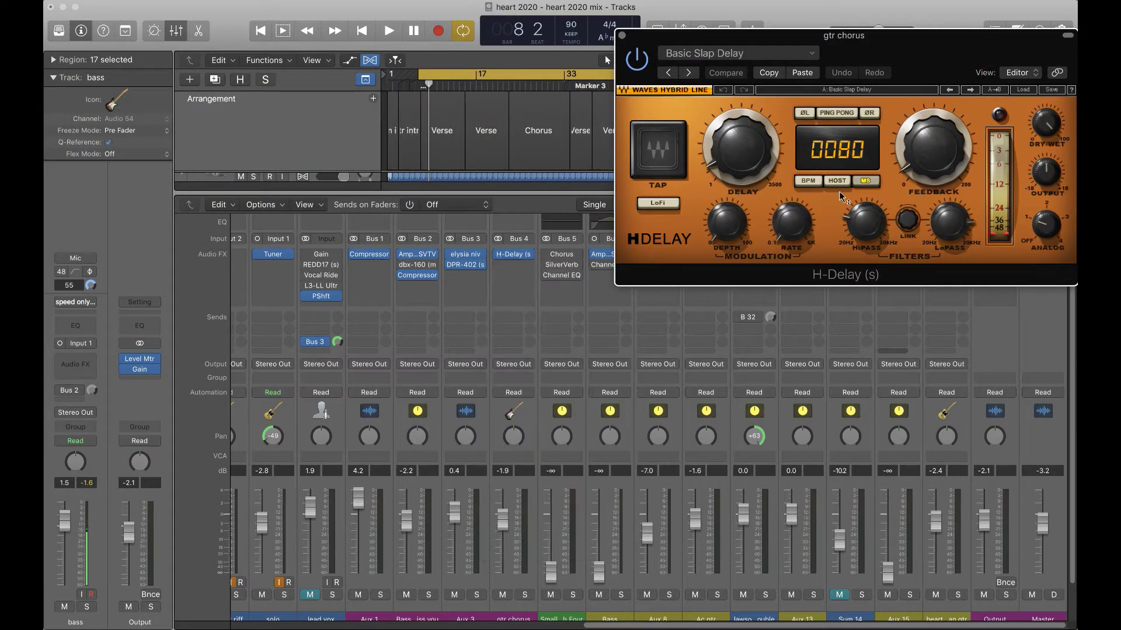
Step: Insert a Stereo Delay below the H-Delay on the gtr chorus aux
{"action": "left_click", "coordinate": [514, 269]}
{"action": "mouse_move", "coordinate": [542, 500]}
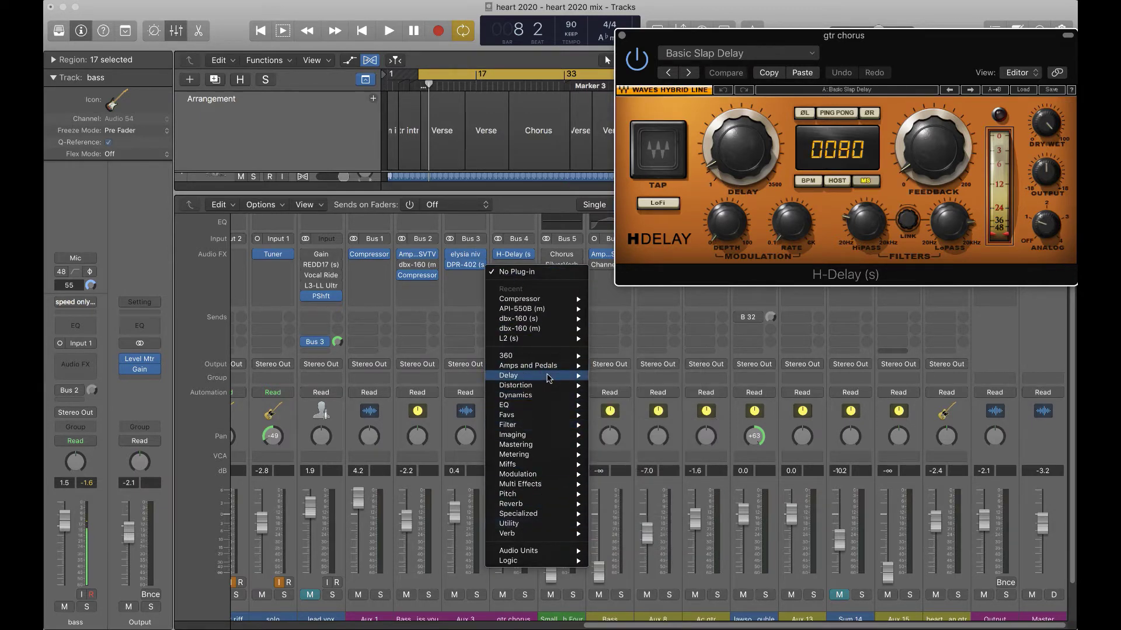
{"action": "mouse_move", "coordinate": [542, 376]}
{"action": "mouse_move", "coordinate": [652, 415]}
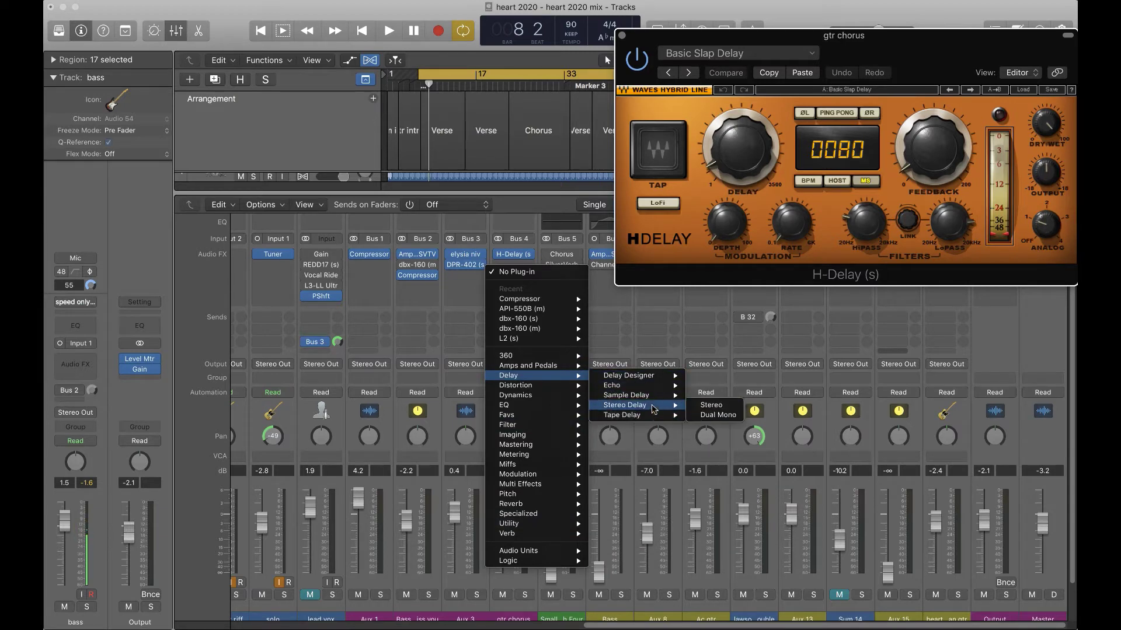
{"action": "left_click", "coordinate": [533, 196]}
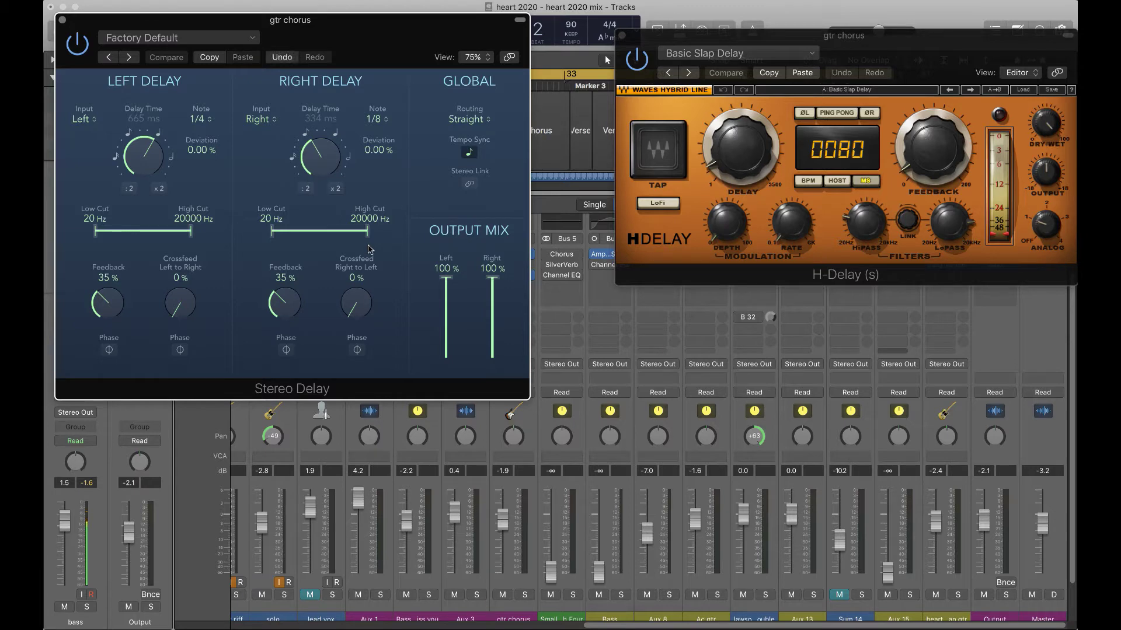
Step: Place the H-Delay window beside the Stereo Delay, and switch both plug-ins to Controls view to compare their parameters
{"action": "left_click_drag", "start_coordinate": [656, 45], "coordinate": [575, 33]}
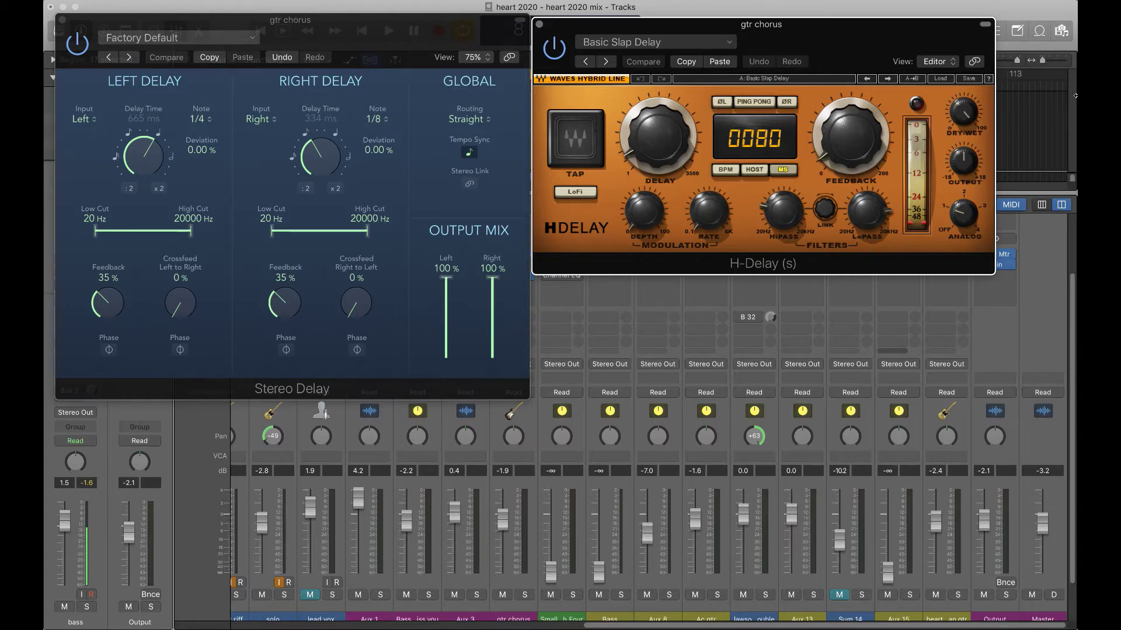
{"action": "left_click", "coordinate": [942, 64]}
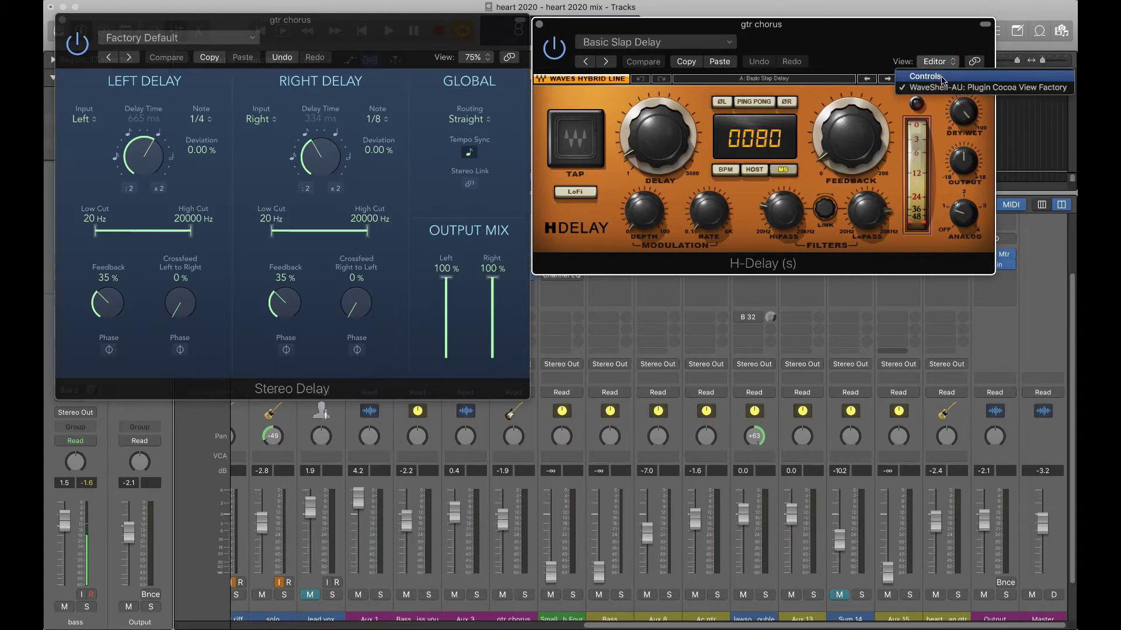
{"action": "left_click", "coordinate": [941, 77]}
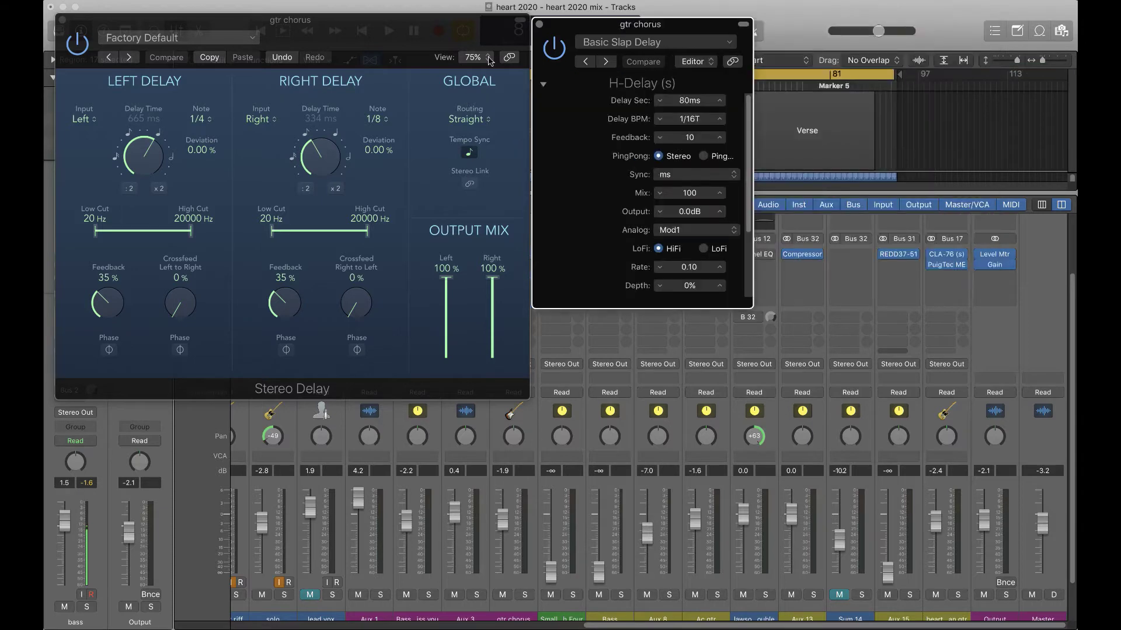
{"action": "left_click", "coordinate": [492, 60]}
{"action": "left_click", "coordinate": [490, 74]}
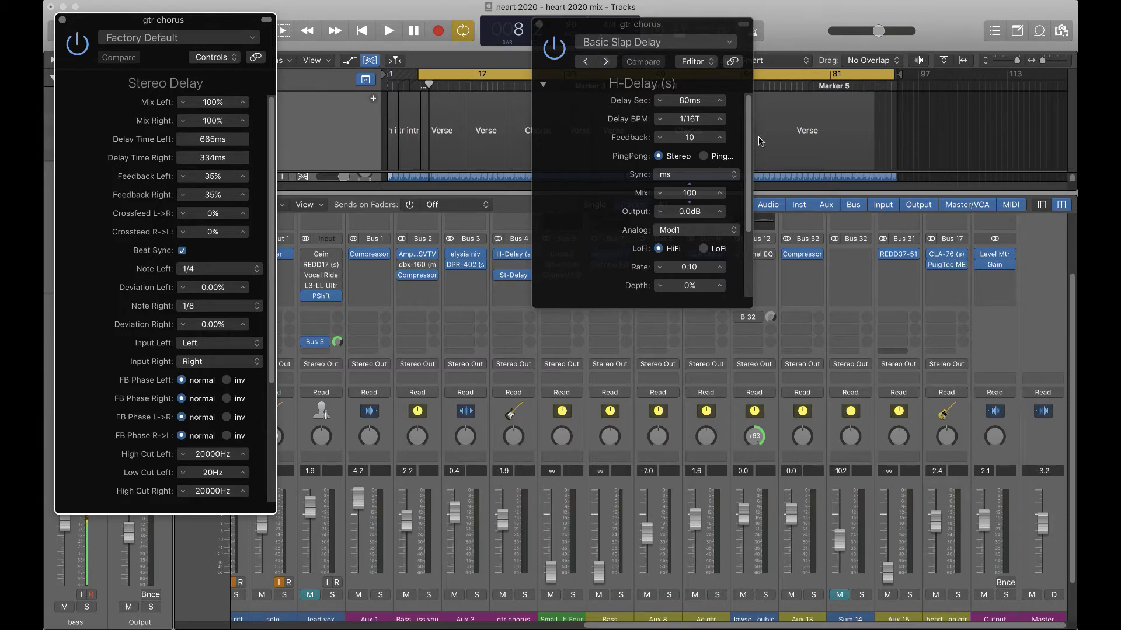
Step: Return the H-Delay and Stereo Delay to their graphical views, compare them side by side, and hide the plug-in windows
{"action": "left_click", "coordinate": [710, 63]}
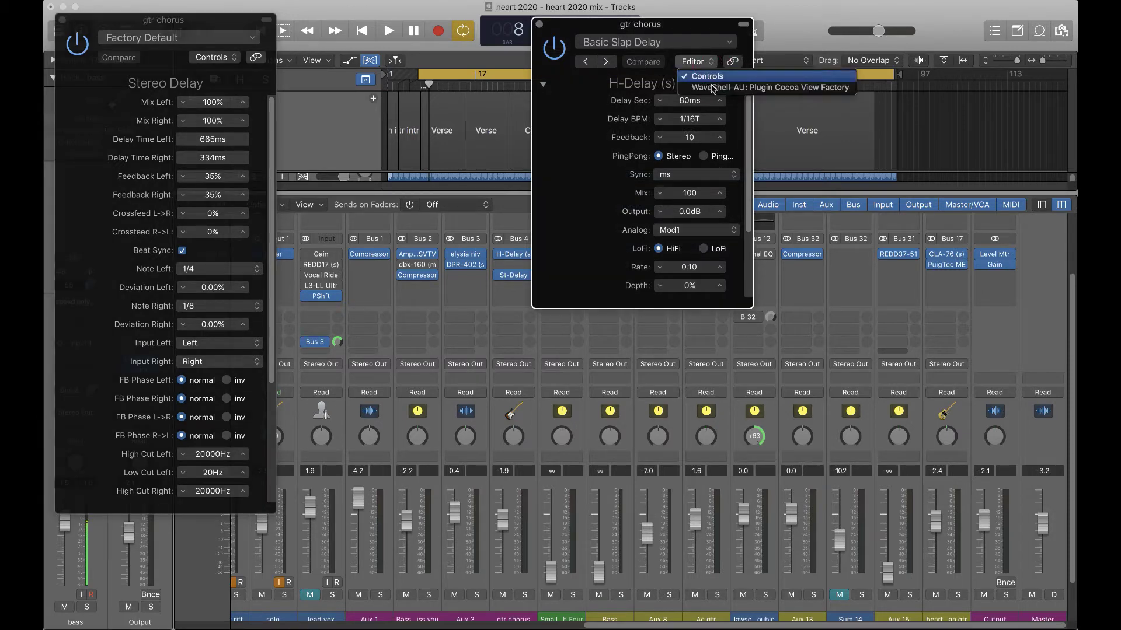
{"action": "left_click", "coordinate": [712, 88]}
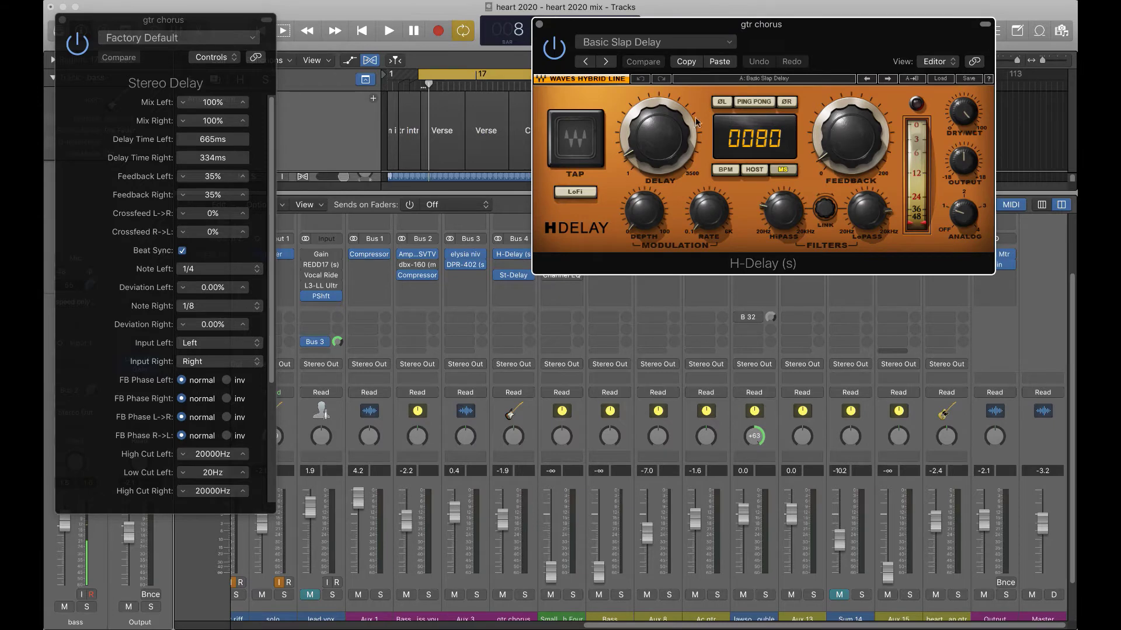
{"action": "left_click", "coordinate": [211, 59]}
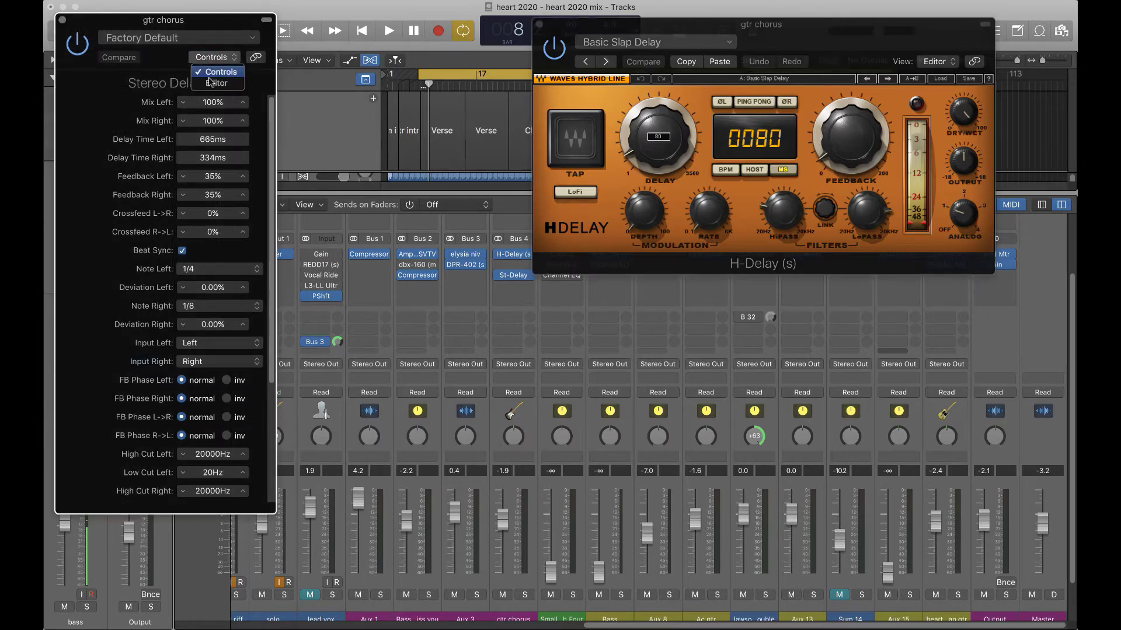
{"action": "left_click", "coordinate": [215, 83]}
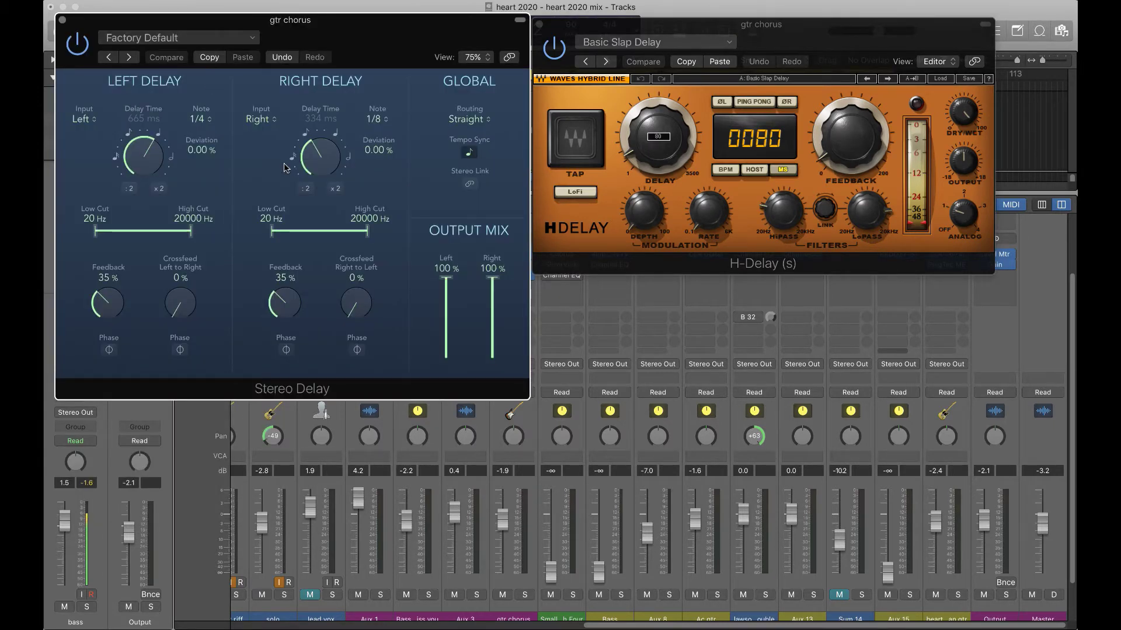
{"action": "left_click", "coordinate": [771, 138]}
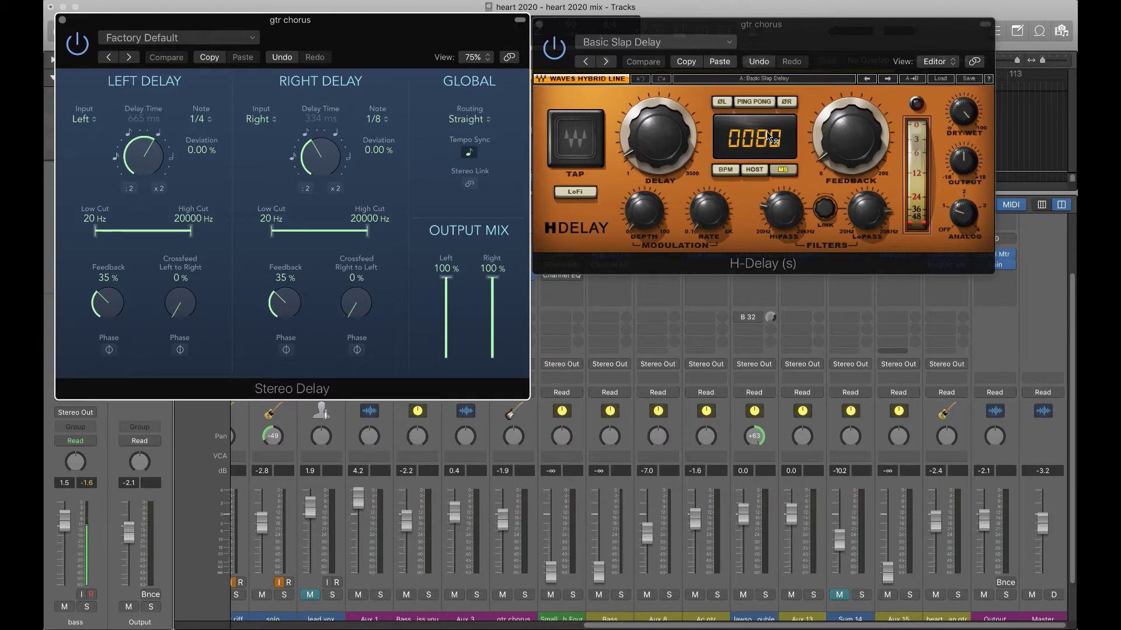
{"action": "left_click_drag", "start_coordinate": [804, 32], "coordinate": [829, 34]}
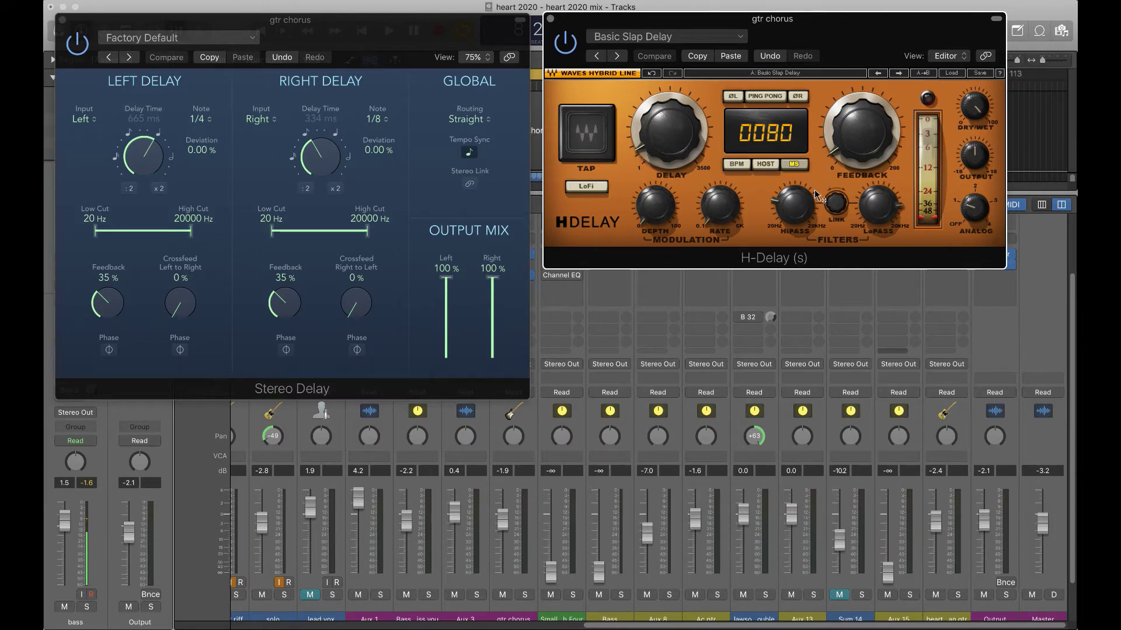
{"action": "key", "text": "v"}
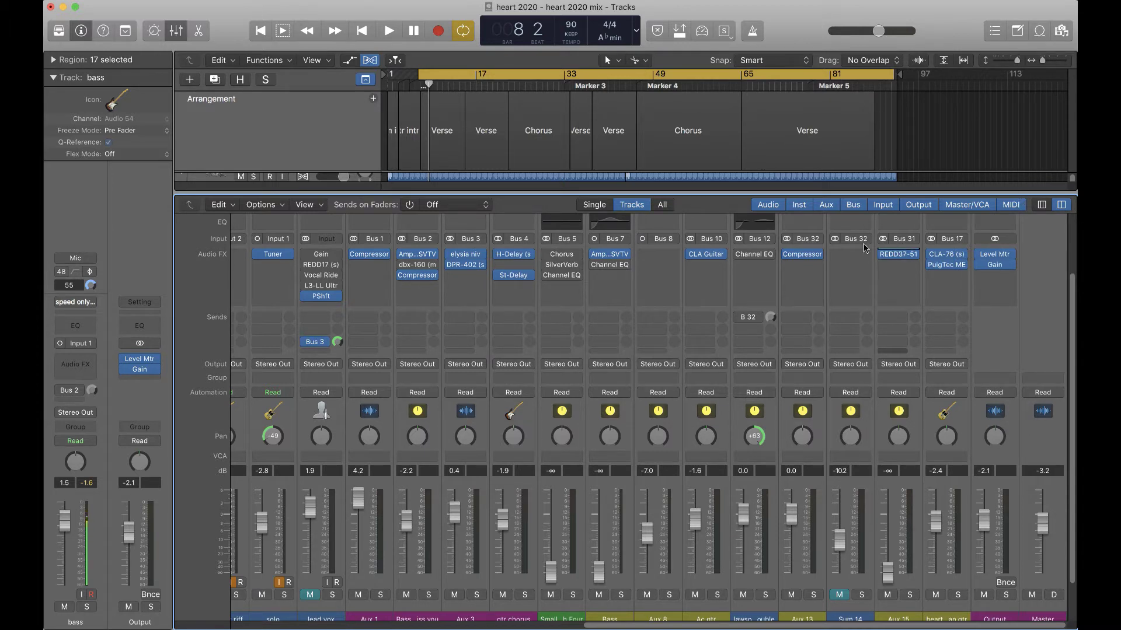
Step: Inspect the TG12345 settings on the lead gtr riff channel fed by Bus 14, and close the plug-in
{"action": "scroll", "coordinate": [904, 321], "scroll_direction": "left", "scroll_amount": 2}
{"action": "scroll", "coordinate": [904, 321], "scroll_direction": "left", "scroll_amount": 5}
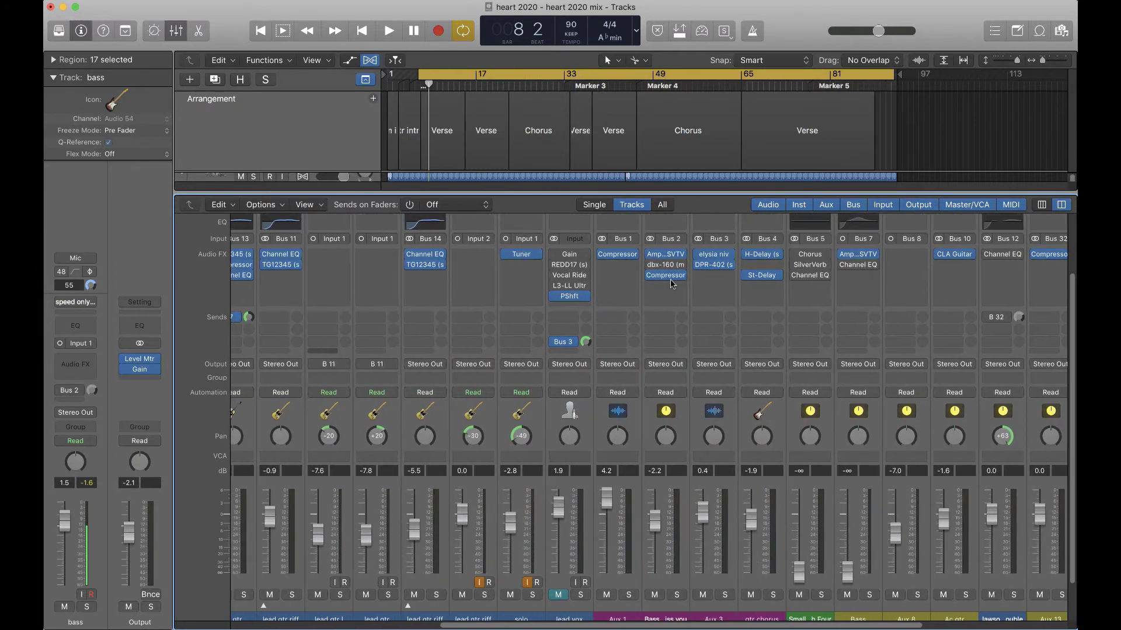
{"action": "left_click", "coordinate": [425, 268]}
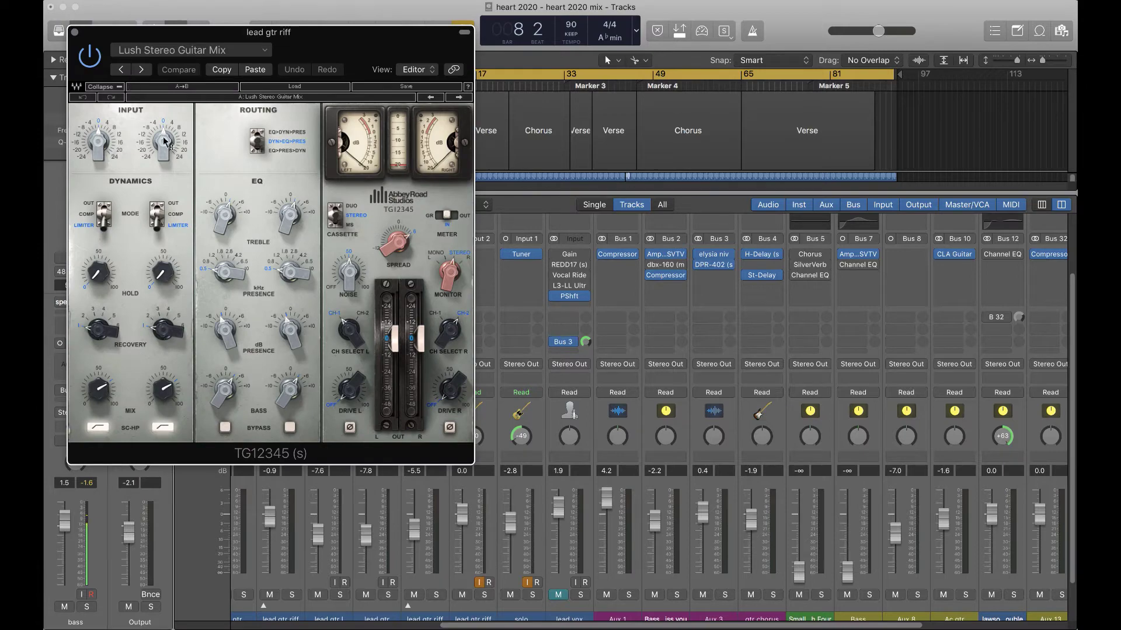
{"action": "left_click", "coordinate": [75, 33]}
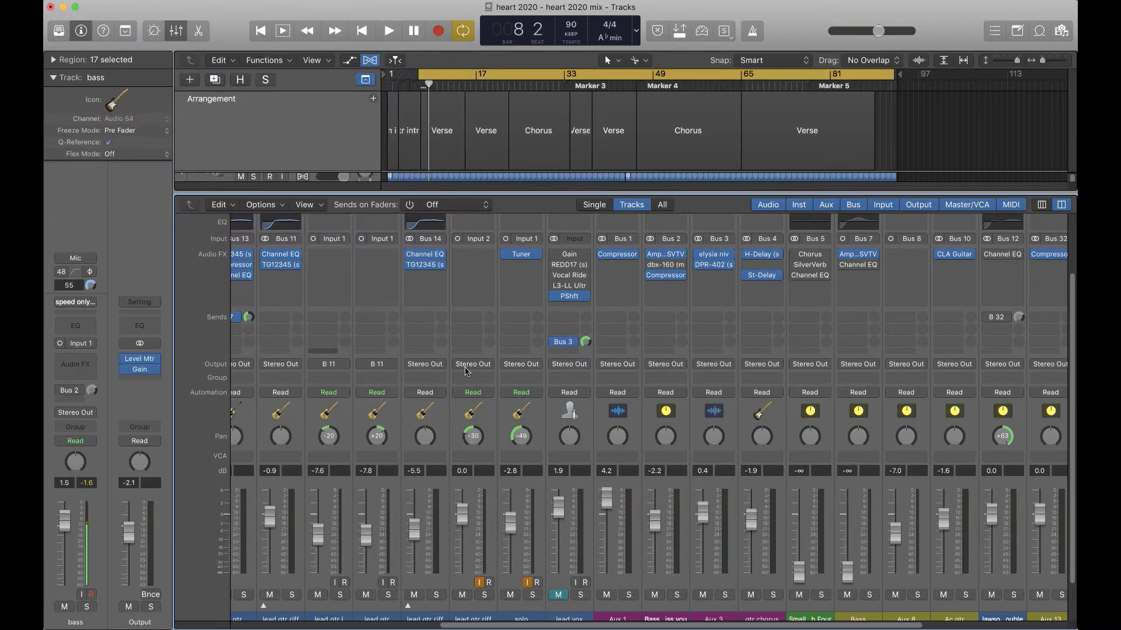
{"action": "scroll", "coordinate": [466, 372], "scroll_direction": "right", "scroll_amount": 3}
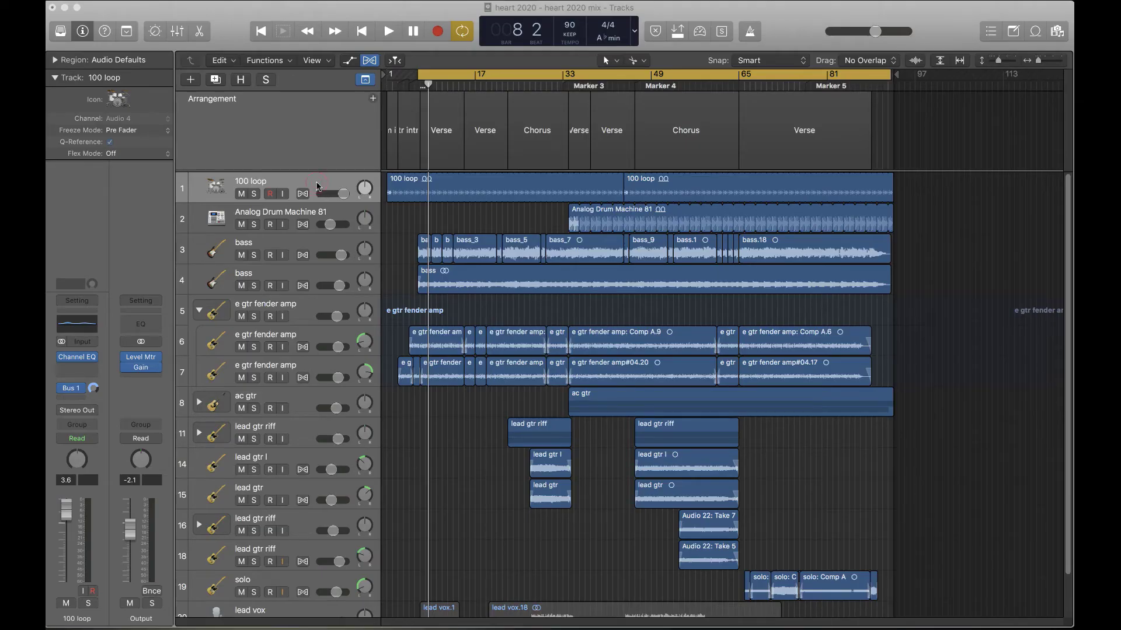
Step: Review the plug-ins on the aux channels in the mixer, and return to the full arrangement
{"action": "left_click", "coordinate": [812, 190]}
{"action": "key", "text": "x"}
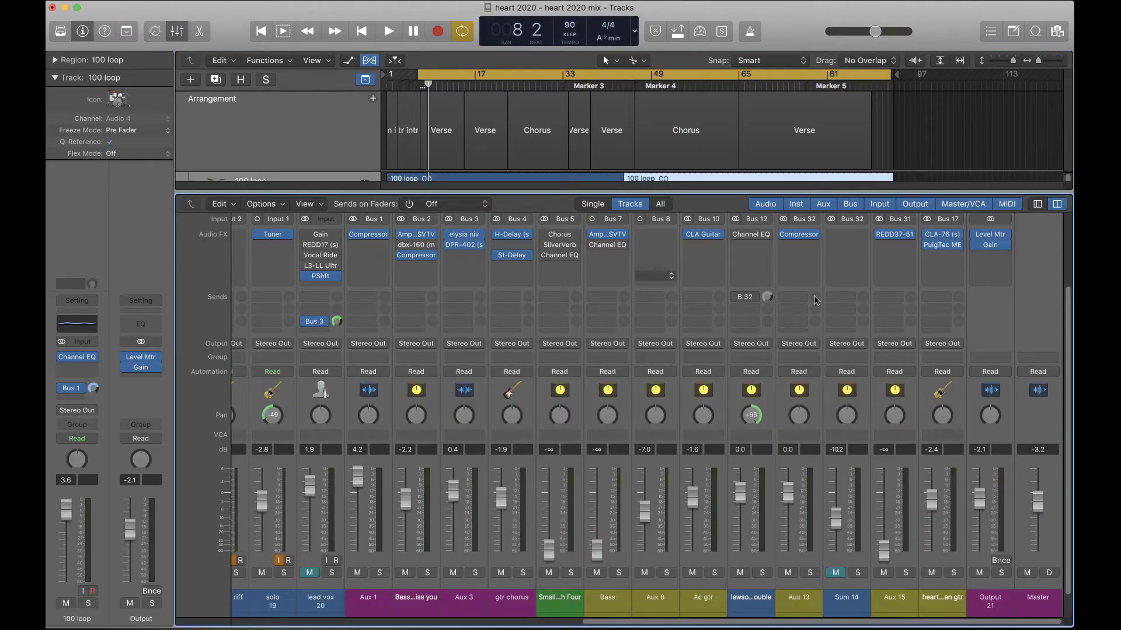
{"action": "scroll", "coordinate": [817, 306], "scroll_direction": "right", "scroll_amount": 2}
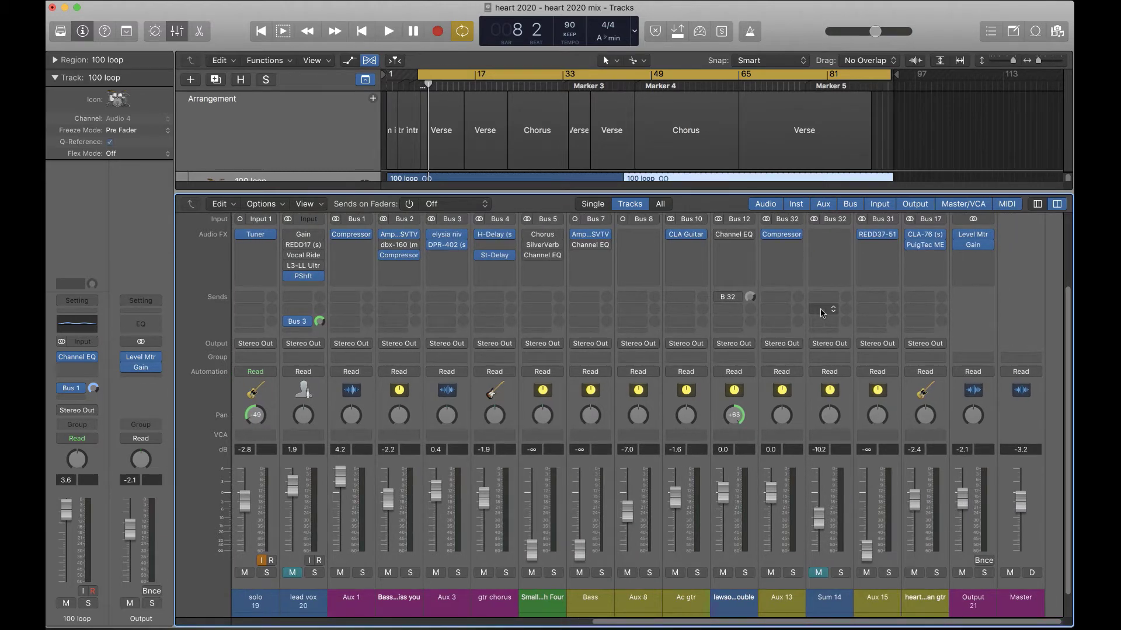
{"action": "key", "text": "x"}
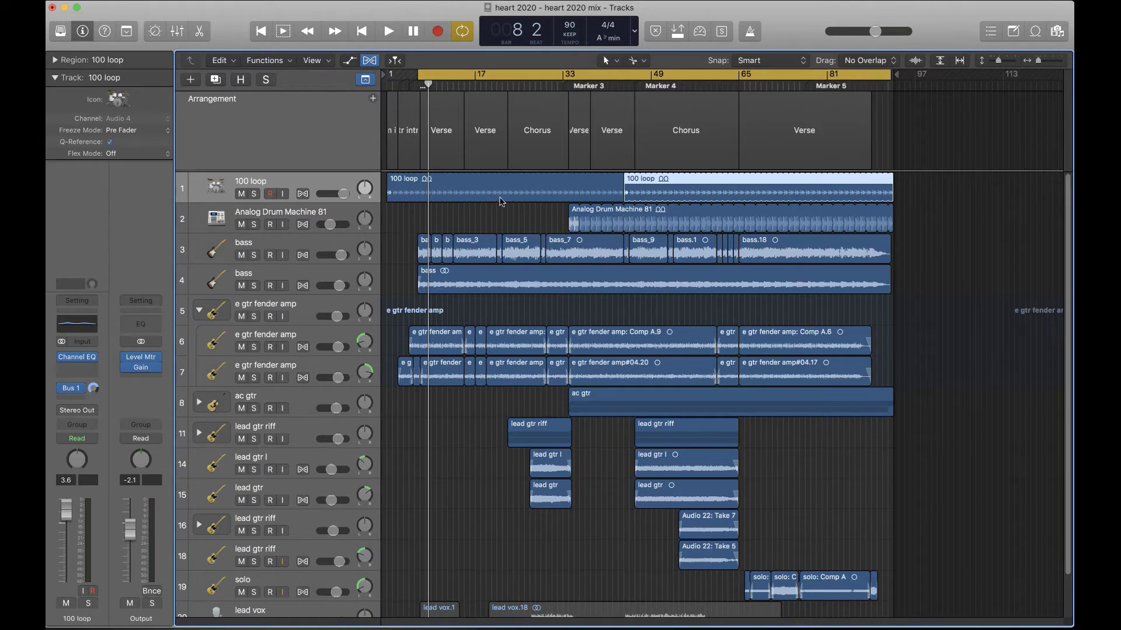
Step: Select the Analog Drum Machine 81 track, reveal its audio file in the Finder from the project's audio list, and close the Finder window
{"action": "left_click", "coordinate": [309, 213]}
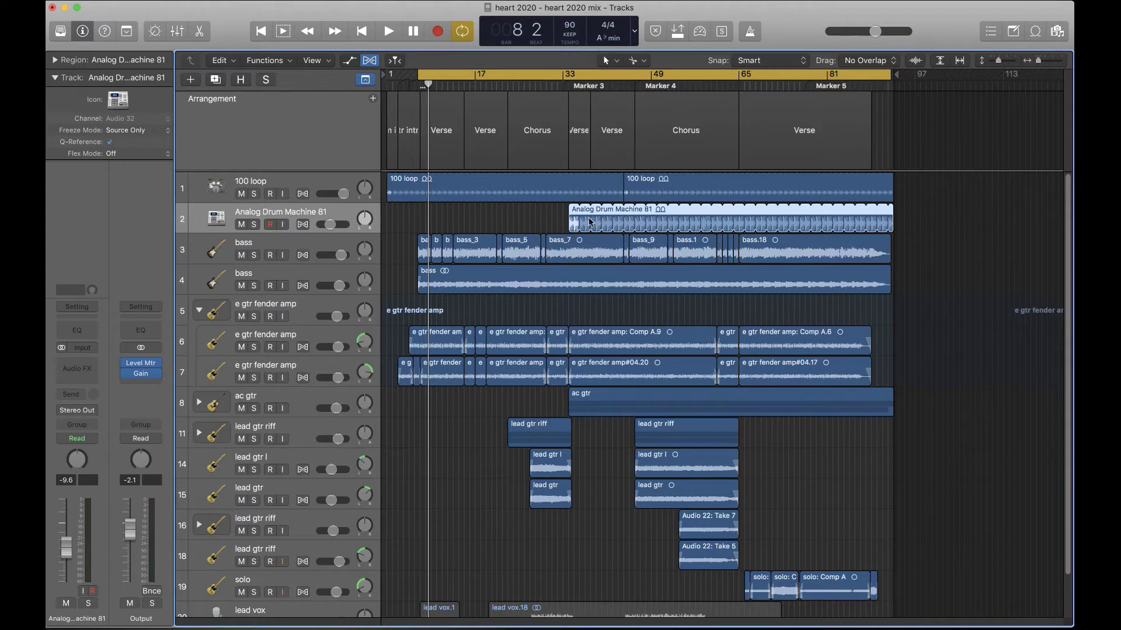
{"action": "left_click", "coordinate": [1012, 32]}
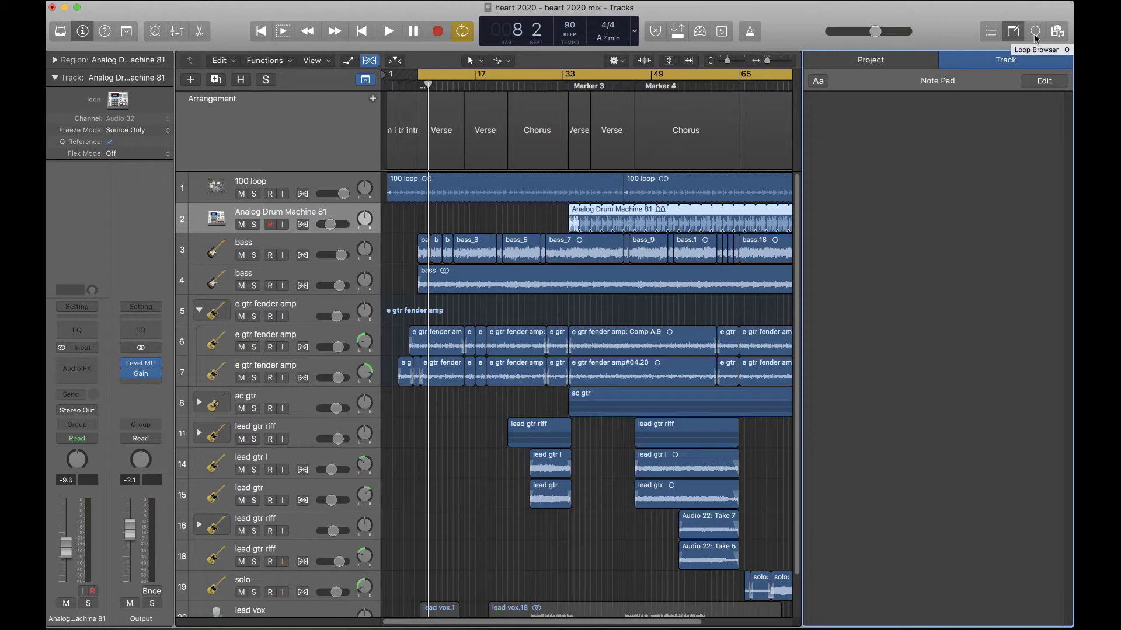
{"action": "left_click", "coordinate": [1035, 32]}
{"action": "left_click", "coordinate": [854, 560]}
{"action": "right_click", "coordinate": [855, 562]}
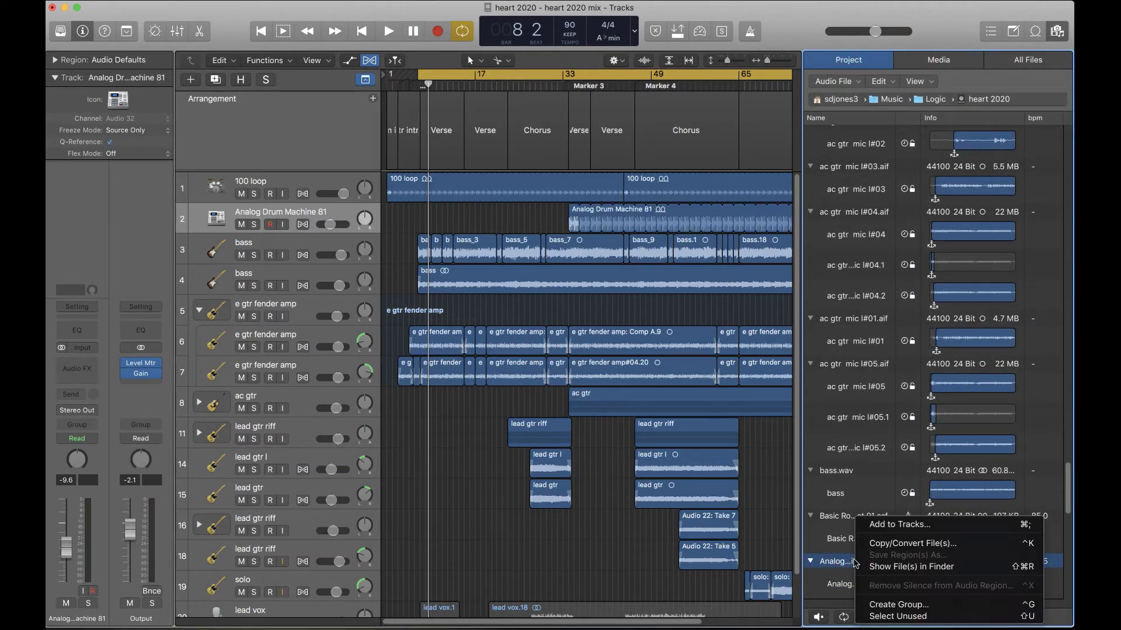
{"action": "left_click", "coordinate": [879, 567]}
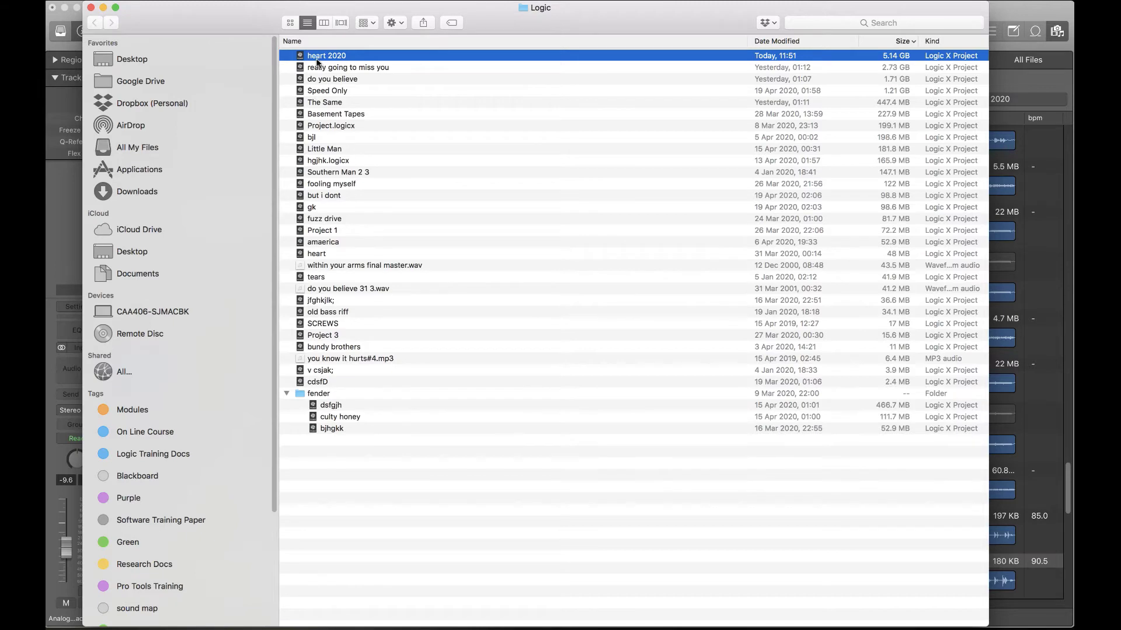
{"action": "left_click", "coordinate": [91, 8]}
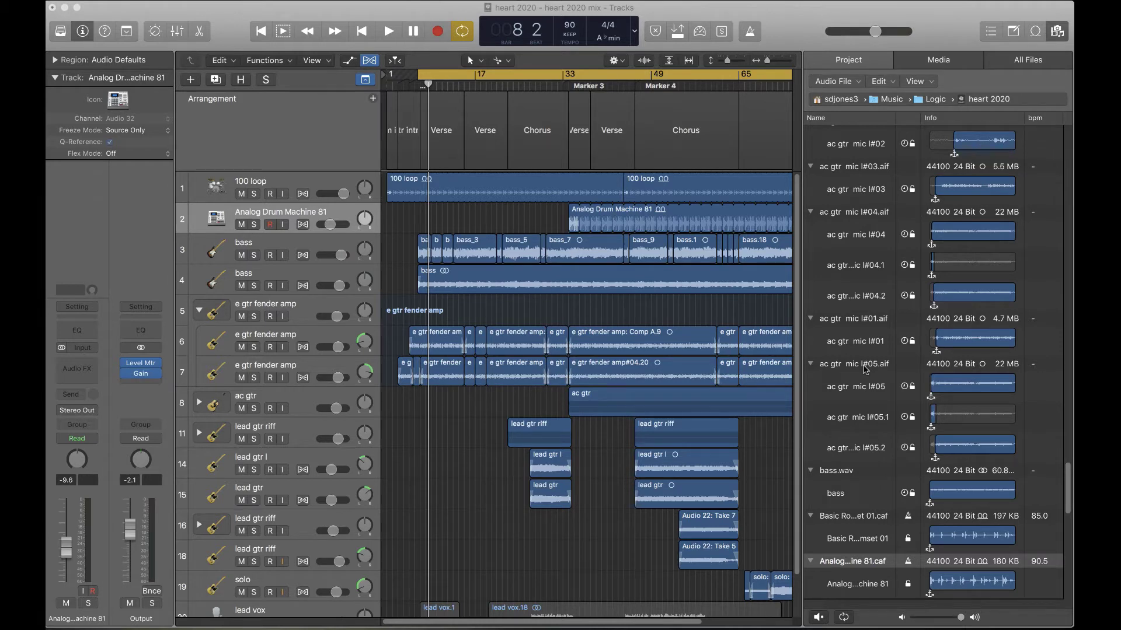
Step: Check the full name of the Analog Drum Machine 81 audio file without renaming it, and hide the project's audio list
{"action": "left_click", "coordinate": [845, 562]}
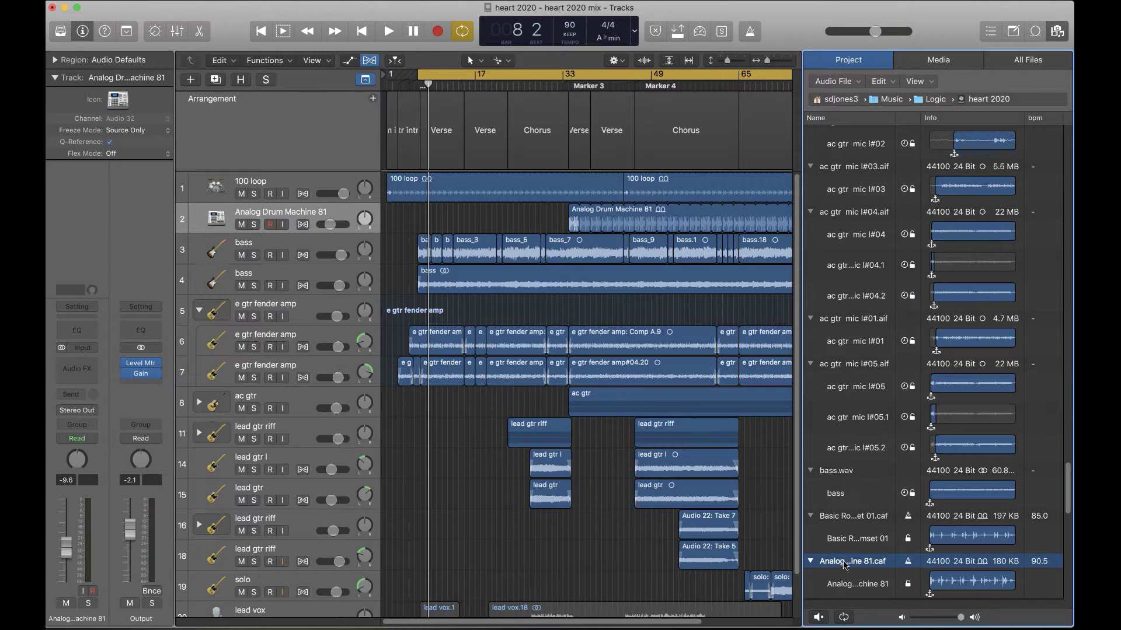
{"action": "left_click", "coordinate": [845, 562]}
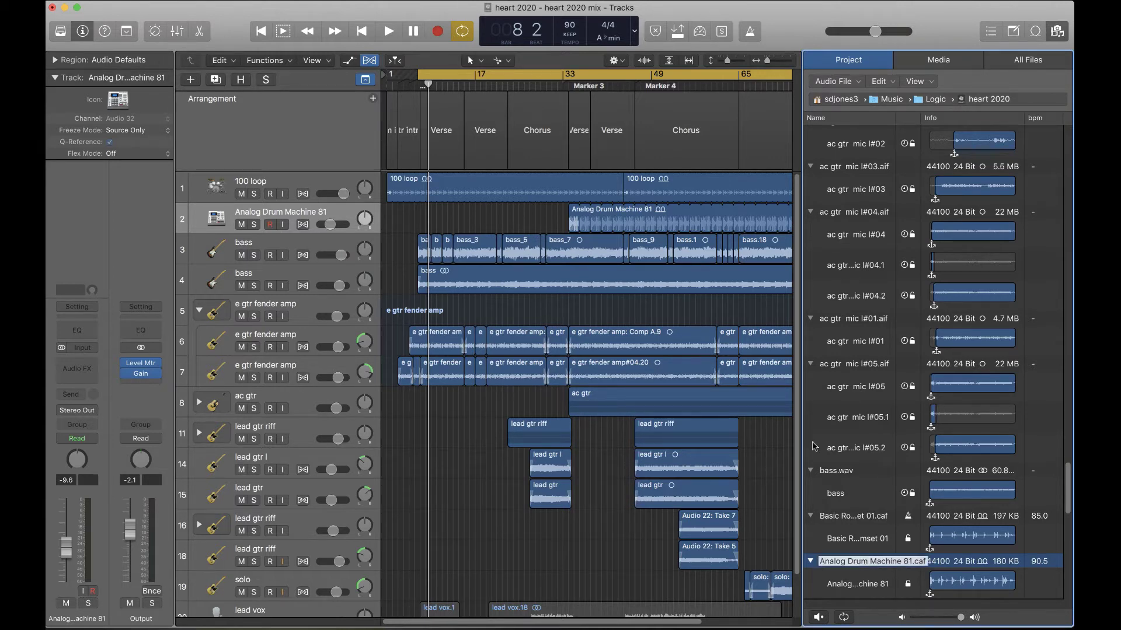
{"action": "left_click", "coordinate": [361, 136]}
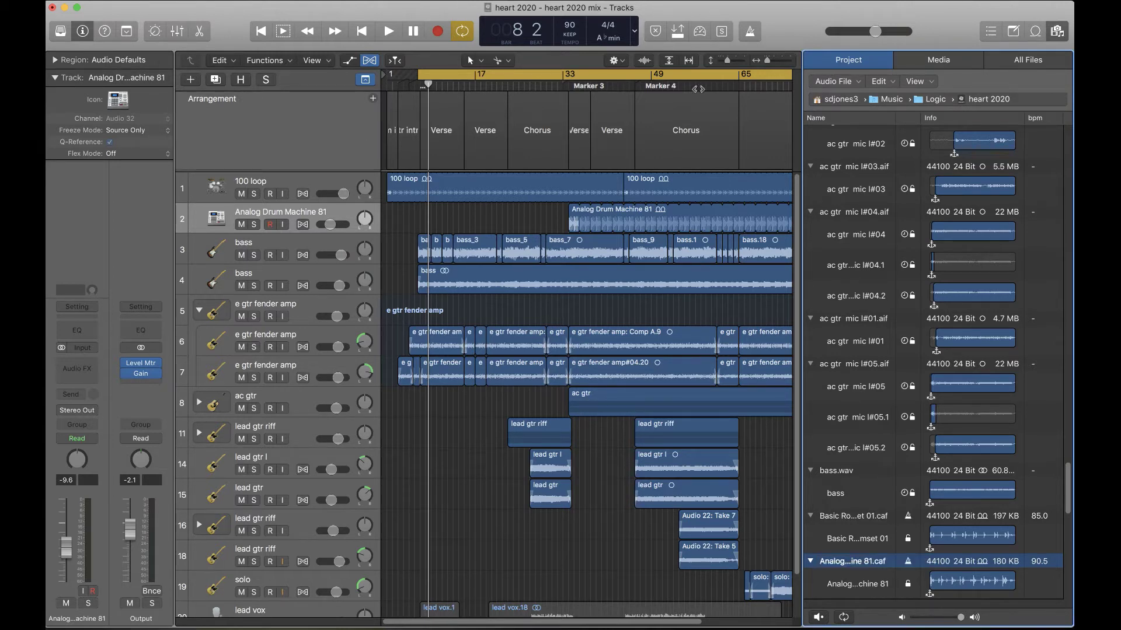
{"action": "left_click", "coordinate": [1057, 32]}
Step: Consolidate the project's assets with Copy Apple Sound Library Content included along with the other copy options
{"action": "left_click", "coordinate": [141, 0]}
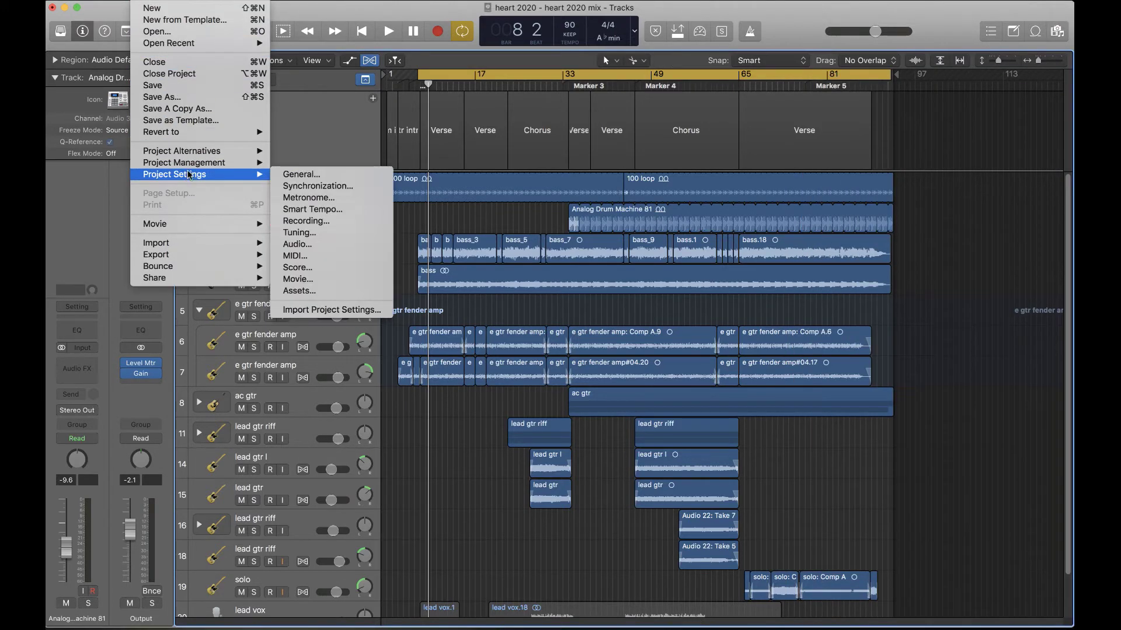
{"action": "mouse_move", "coordinate": [190, 167]}
{"action": "left_click", "coordinate": [314, 182]}
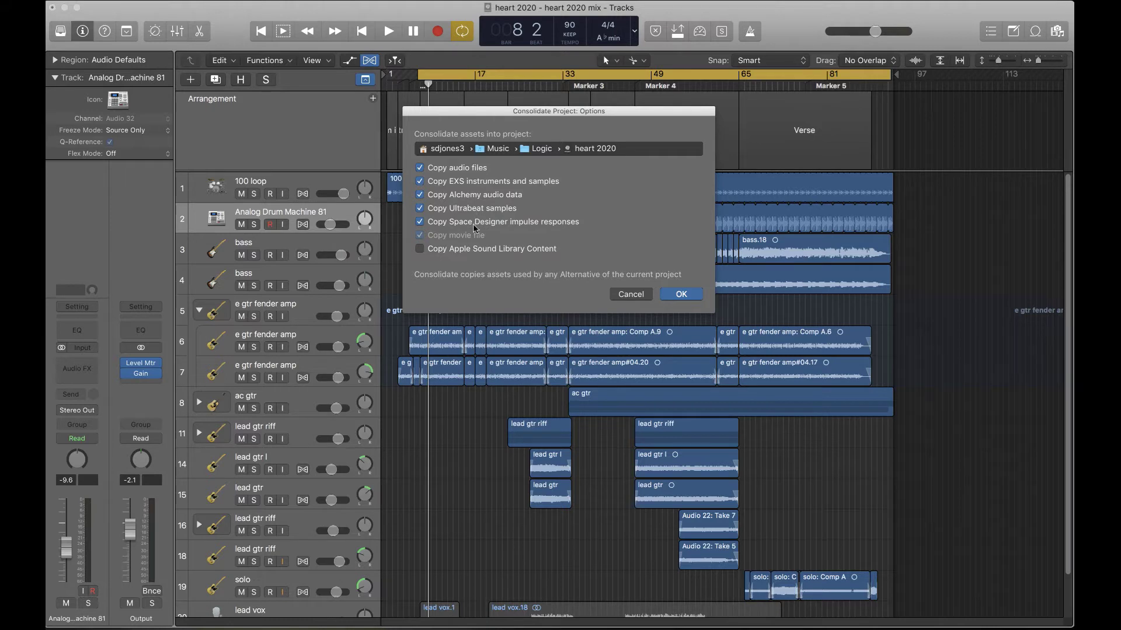
{"action": "left_click", "coordinate": [420, 250]}
{"action": "left_click", "coordinate": [681, 295]}
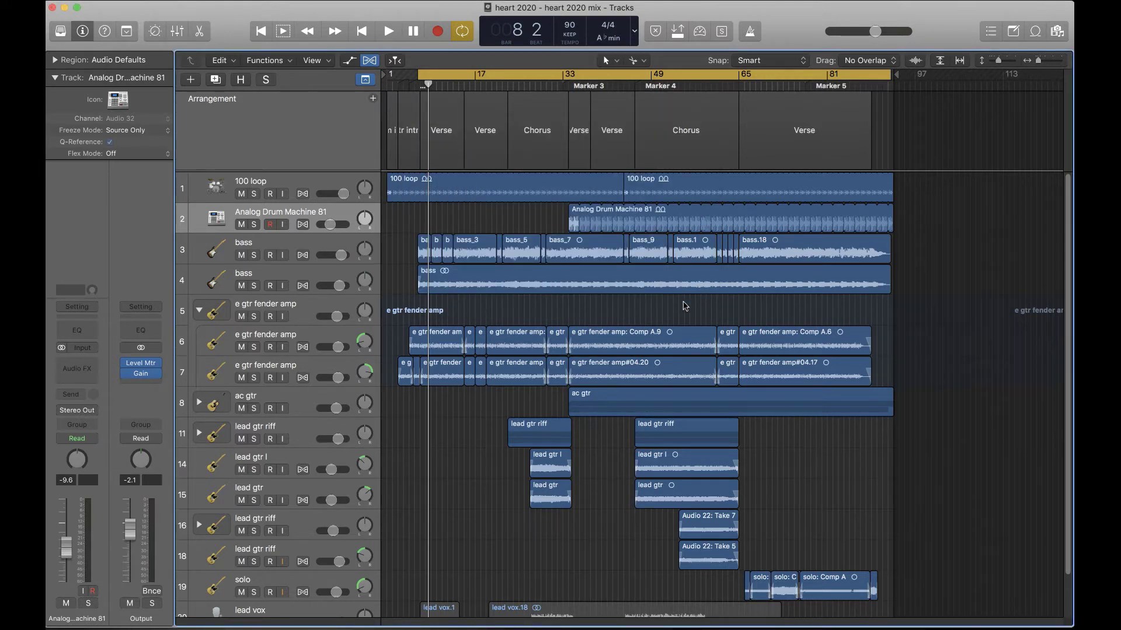
Step: Start the project Clean Up with Delete Unused Files, Delete Backups and Delete Media Browser Files enabled
{"action": "left_click", "coordinate": [138, 0]}
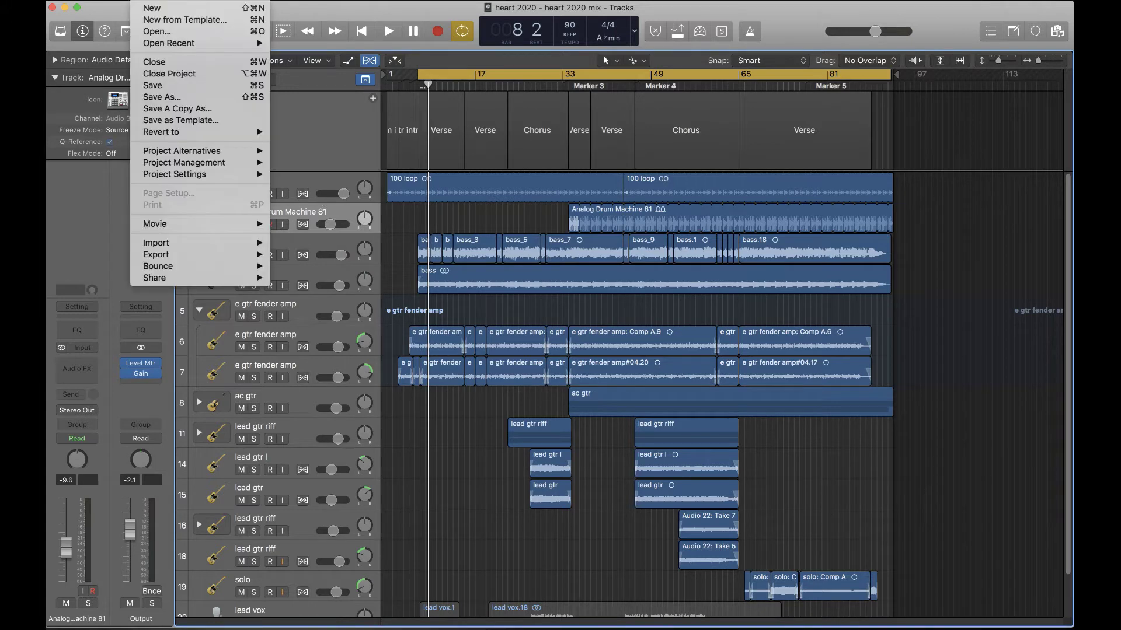
{"action": "mouse_move", "coordinate": [168, 166]}
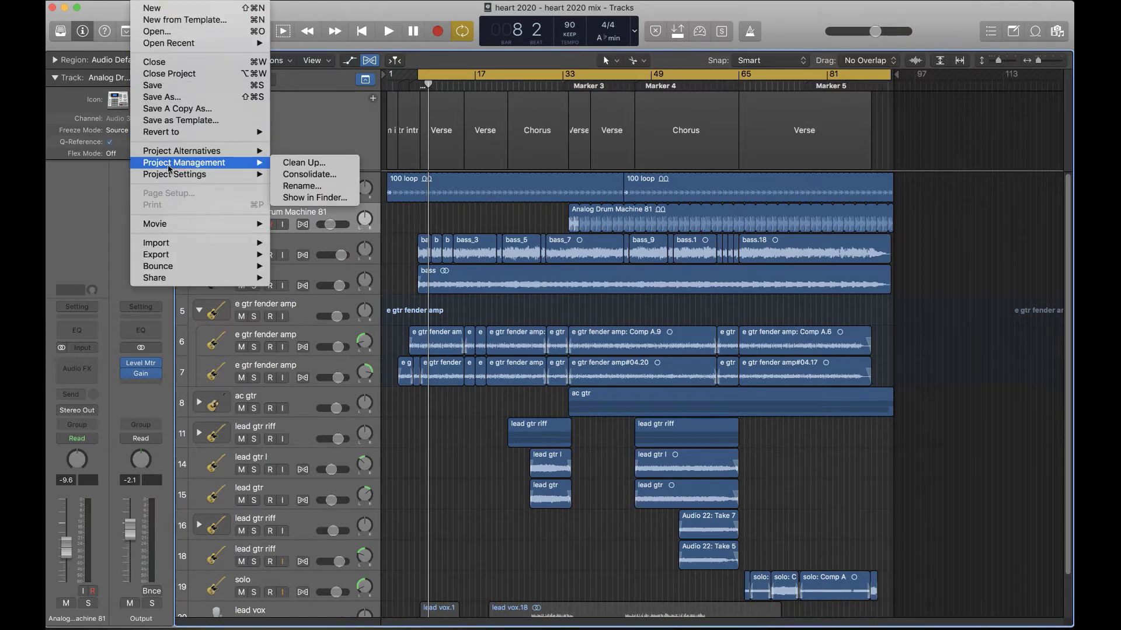
{"action": "left_click", "coordinate": [305, 163]}
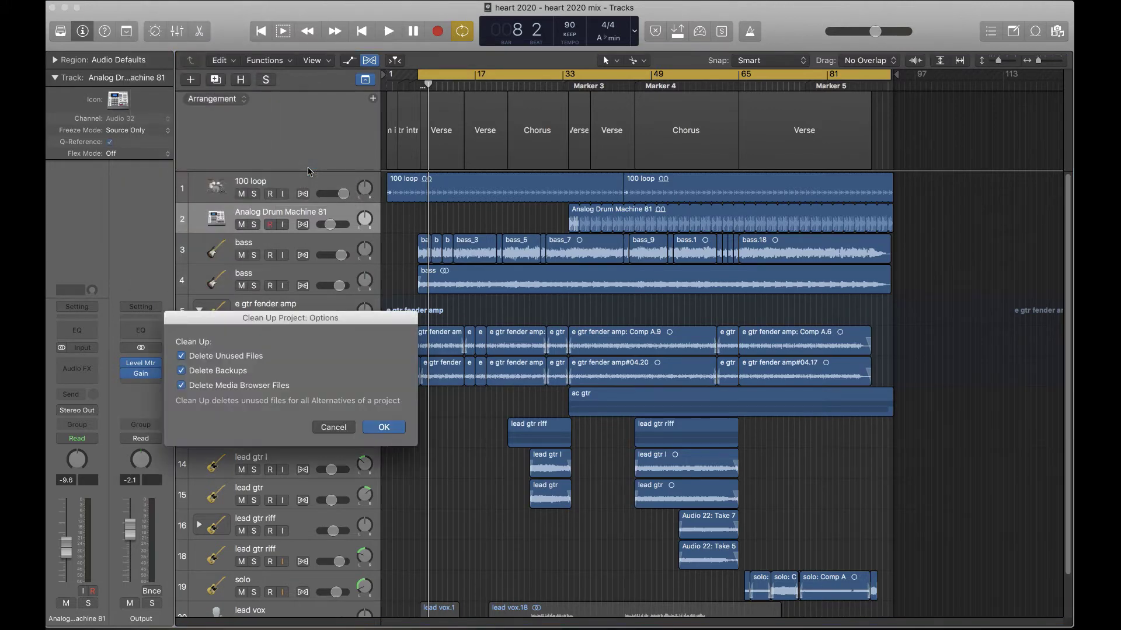
{"action": "left_click_drag", "start_coordinate": [303, 316], "coordinate": [444, 104]}
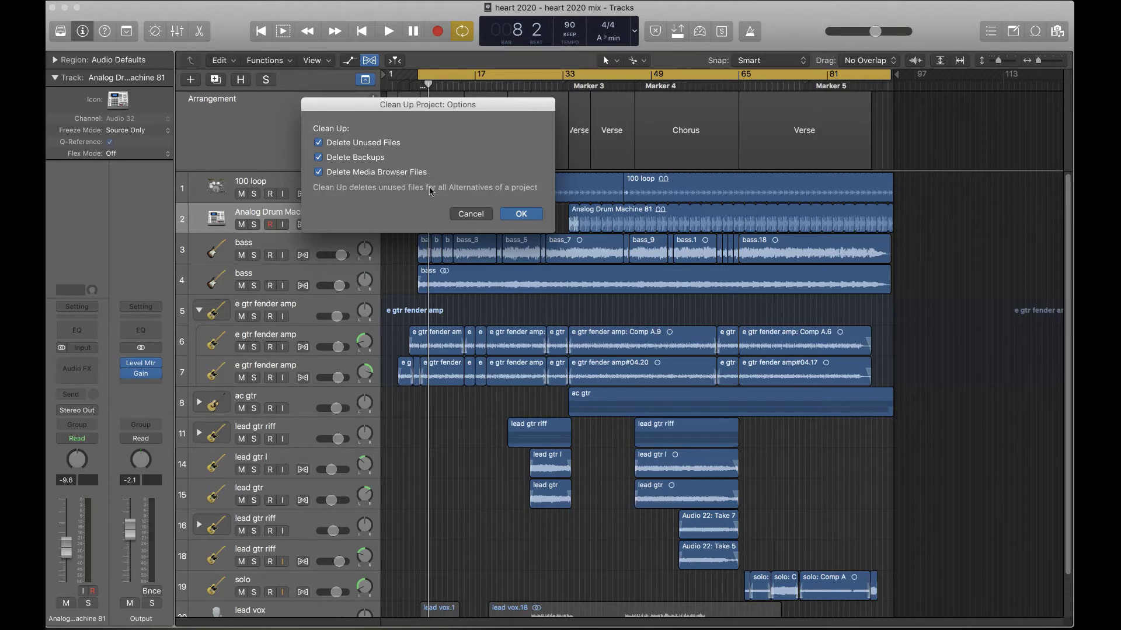
{"action": "left_click", "coordinate": [533, 219]}
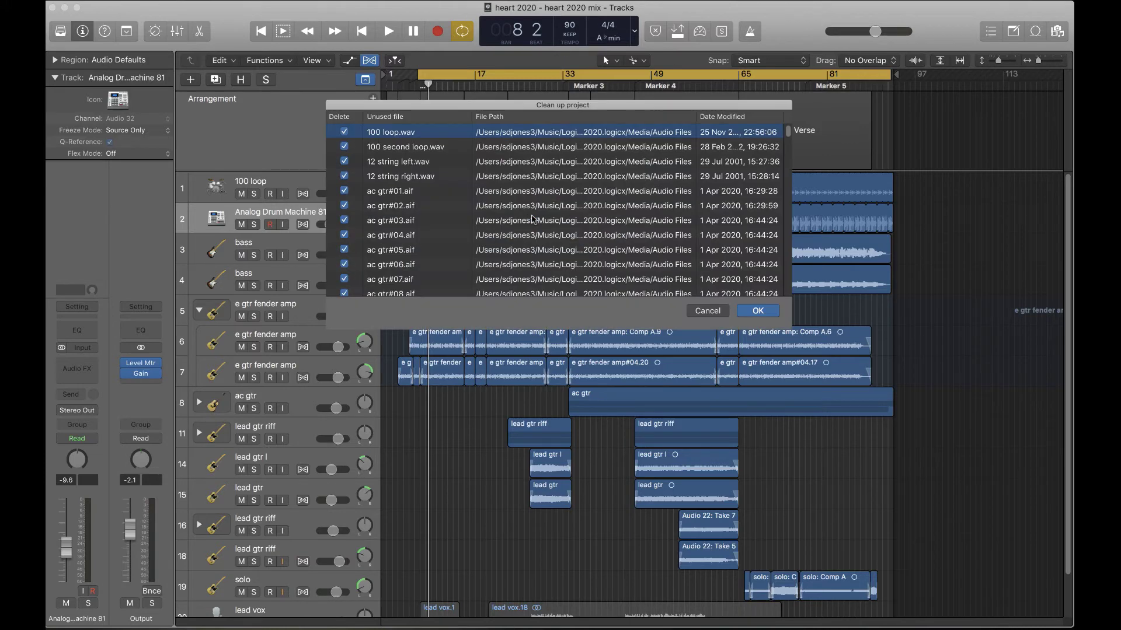
Step: Review the list of unused files offered by the project clean-up and cancel it without deleting any
{"action": "scroll", "coordinate": [600, 215], "scroll_direction": "down", "scroll_amount": 20}
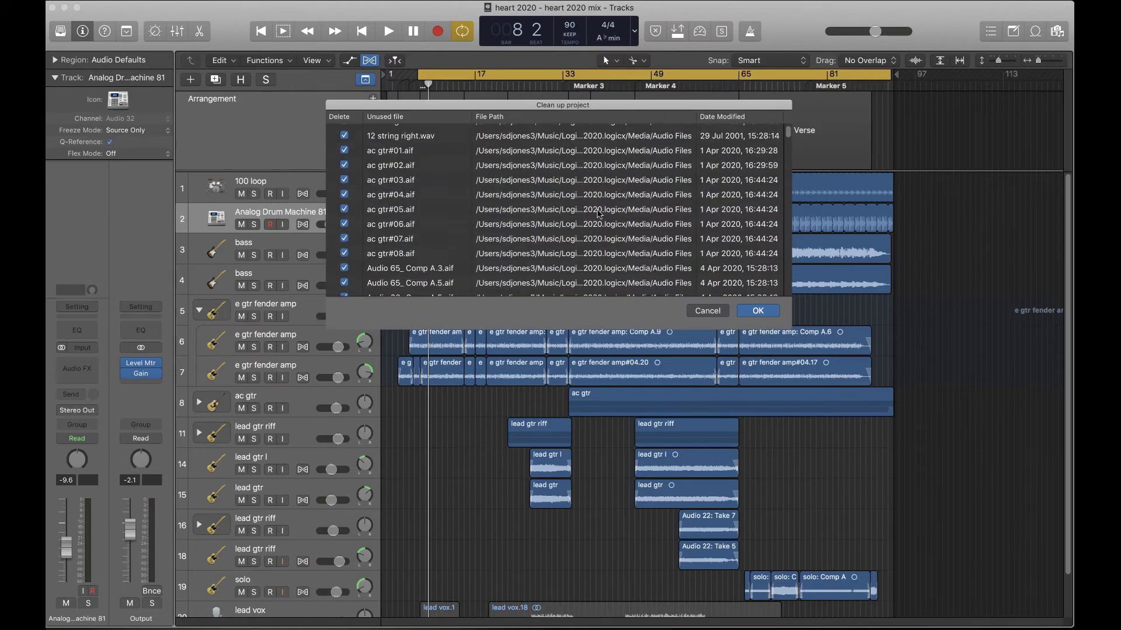
{"action": "scroll", "coordinate": [600, 214], "scroll_direction": "down", "scroll_amount": 20}
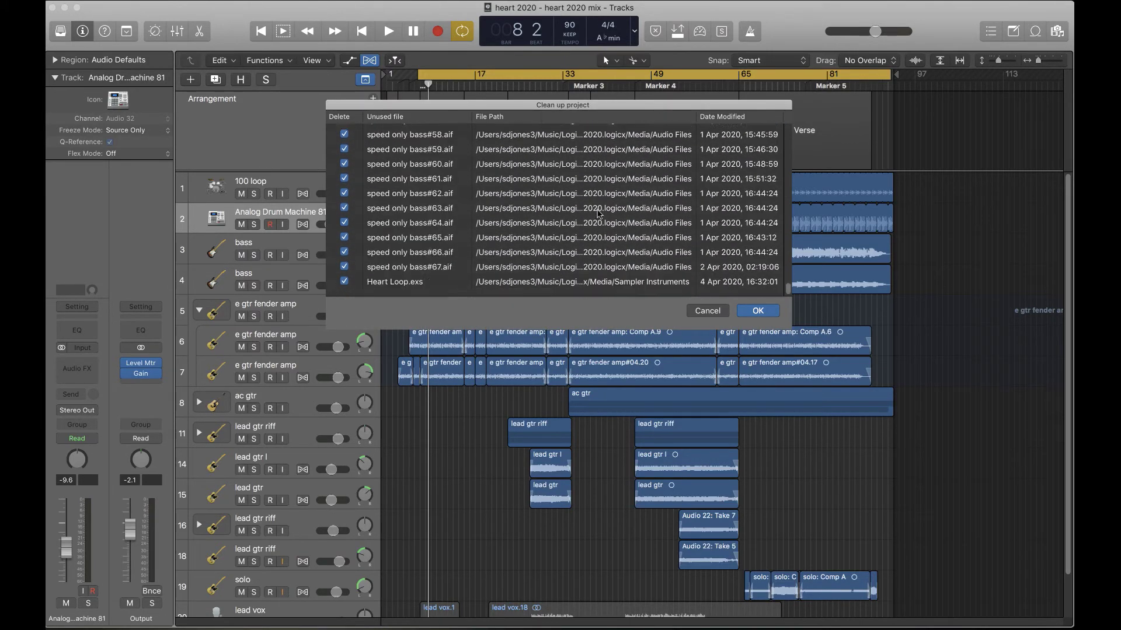
{"action": "scroll", "coordinate": [599, 214], "scroll_direction": "down", "scroll_amount": 5}
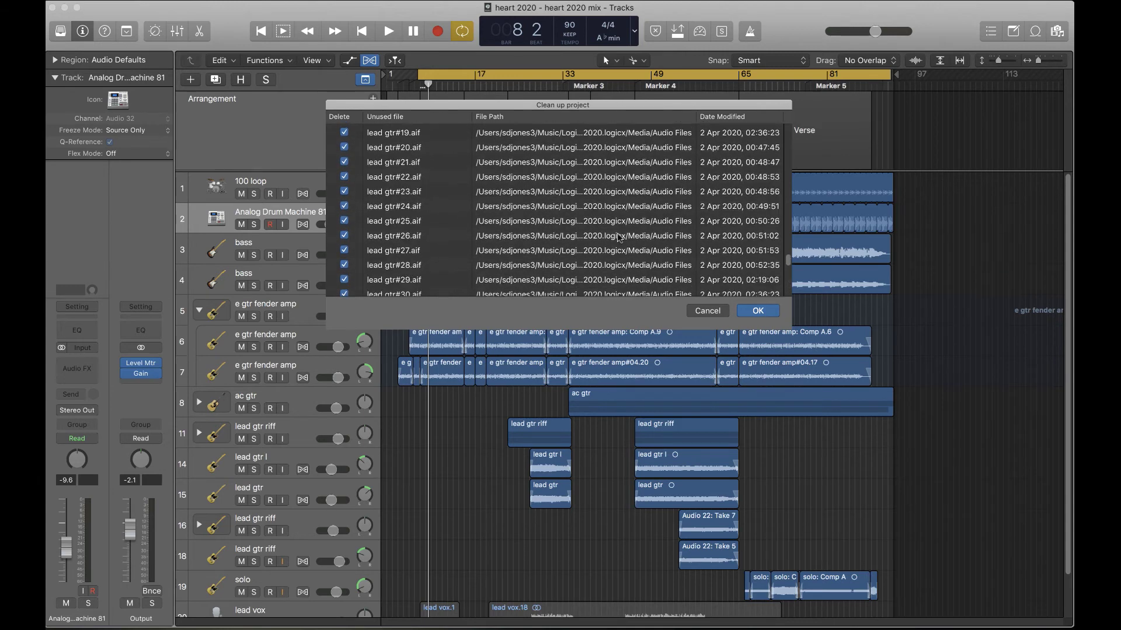
{"action": "left_click", "coordinate": [707, 310]}
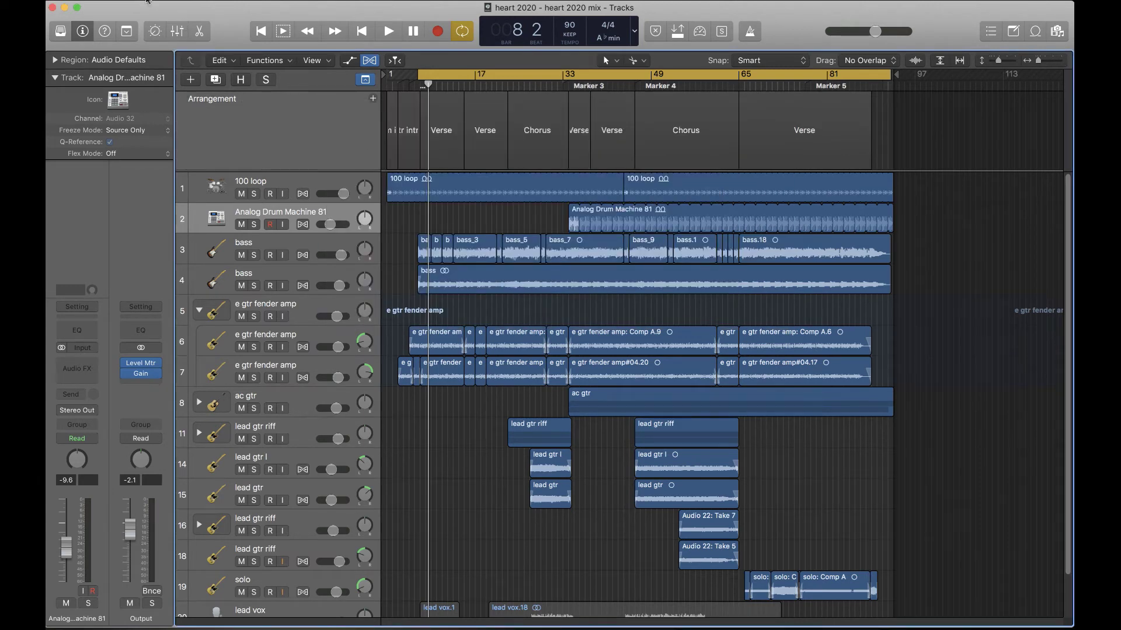
Step: Export the heart 2020 mix alternative as a separate project on the Desktop, keeping the proposed name
{"action": "left_click", "coordinate": [142, 0]}
{"action": "mouse_move", "coordinate": [198, 157]}
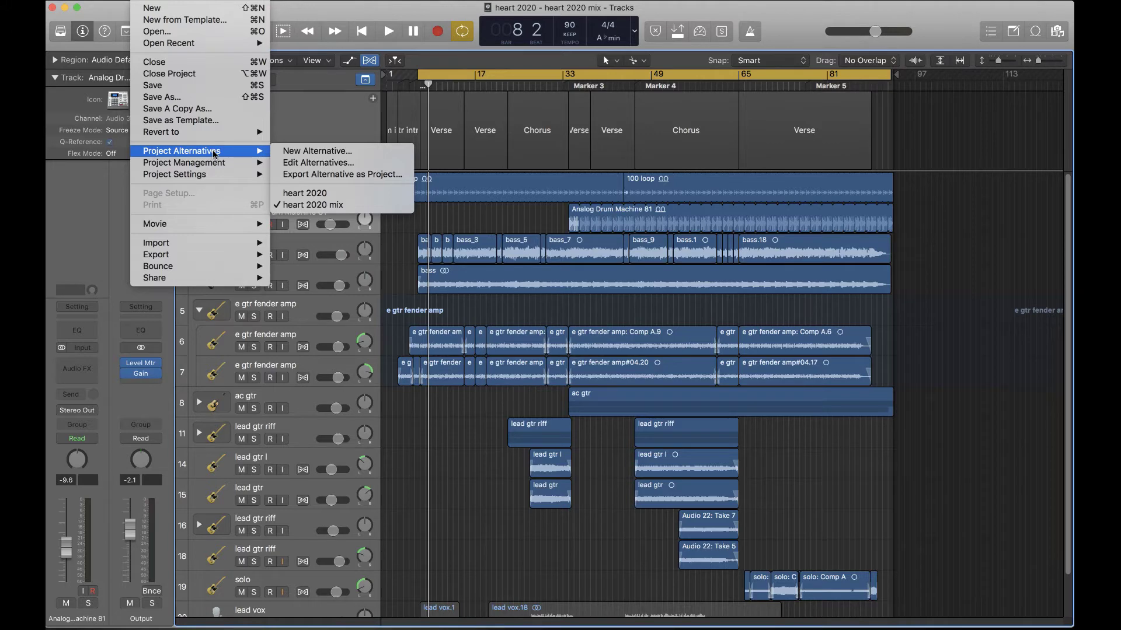
{"action": "left_click", "coordinate": [338, 175]}
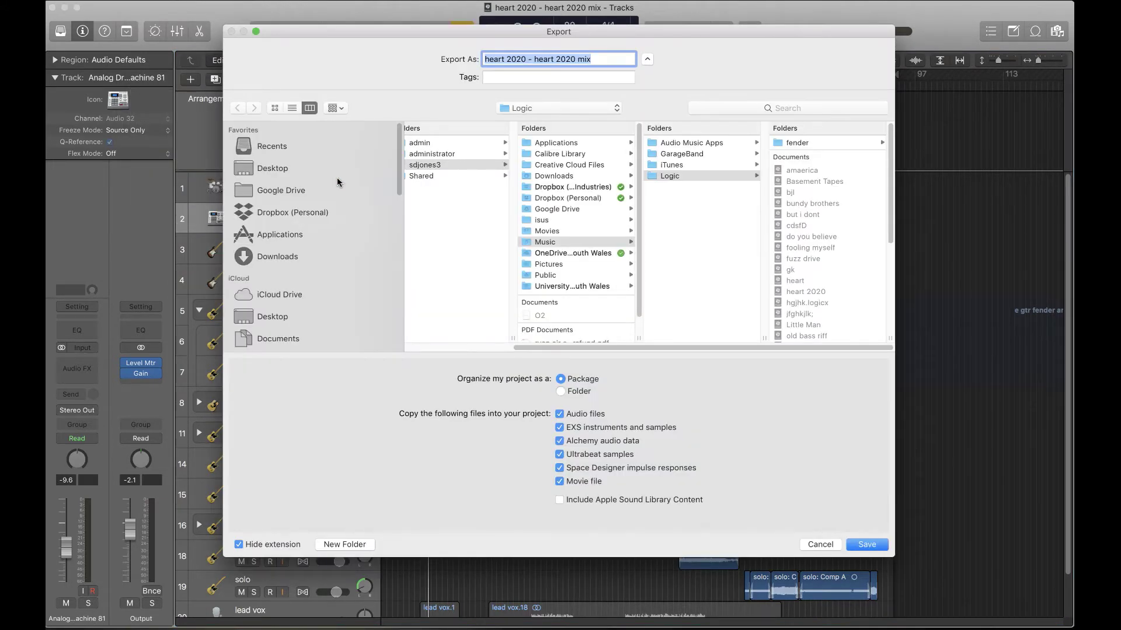
{"action": "key", "text": "super+d"}
{"action": "key", "text": "Return"}
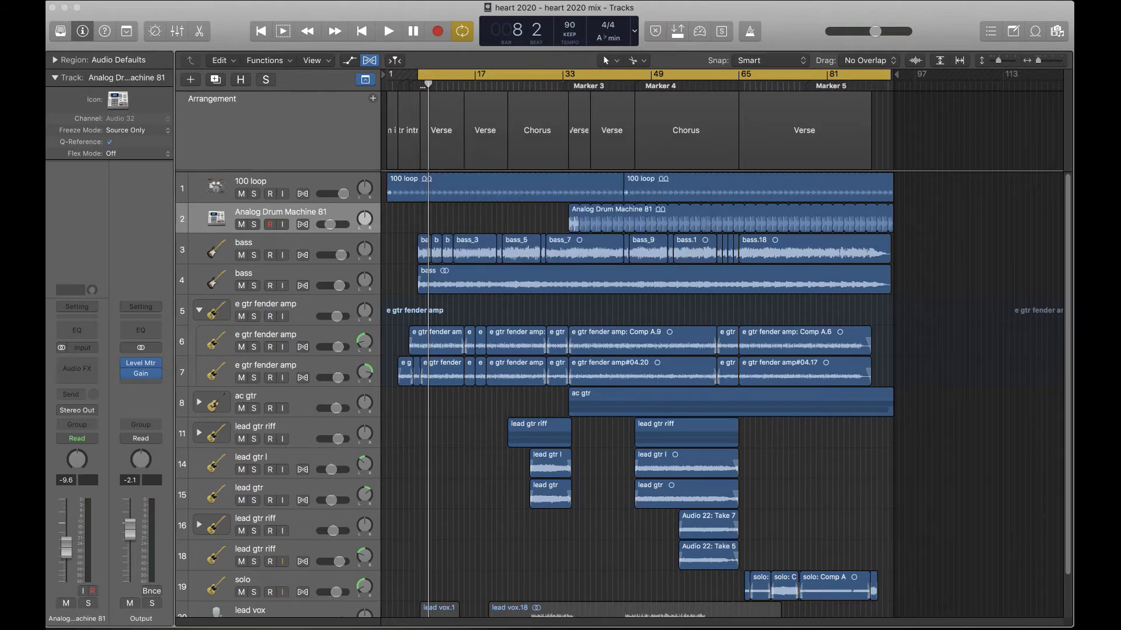
Step: Open the exported project "heart 2020 - heart 2020 mix" from the Desktop and close the original project
{"action": "left_click", "coordinate": [143, 1]}
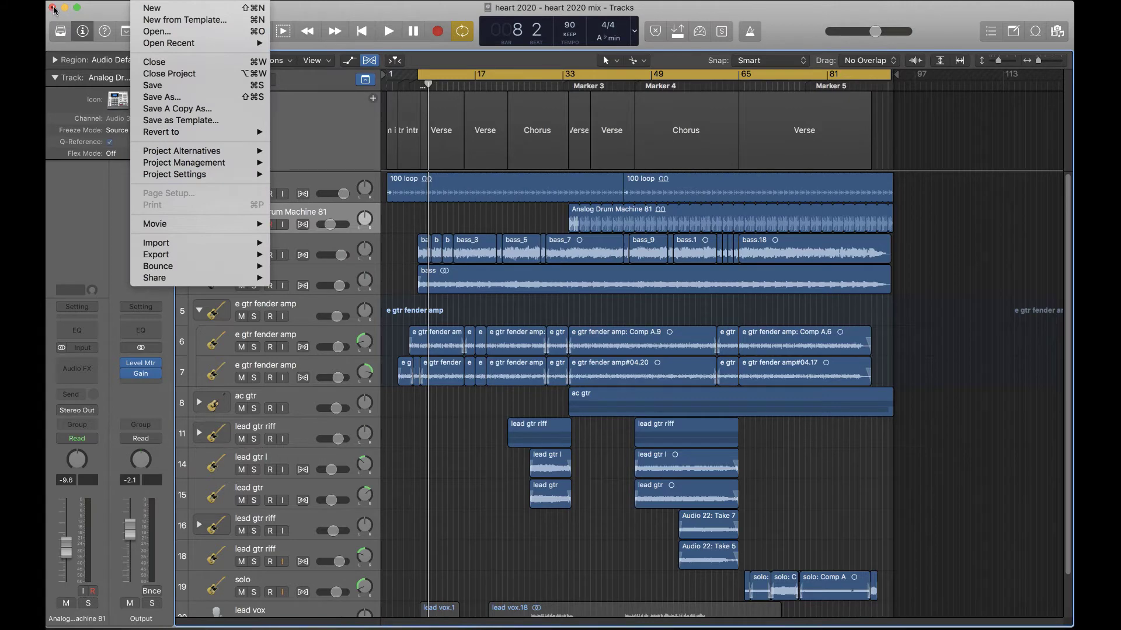
{"action": "left_click", "coordinate": [165, 32]}
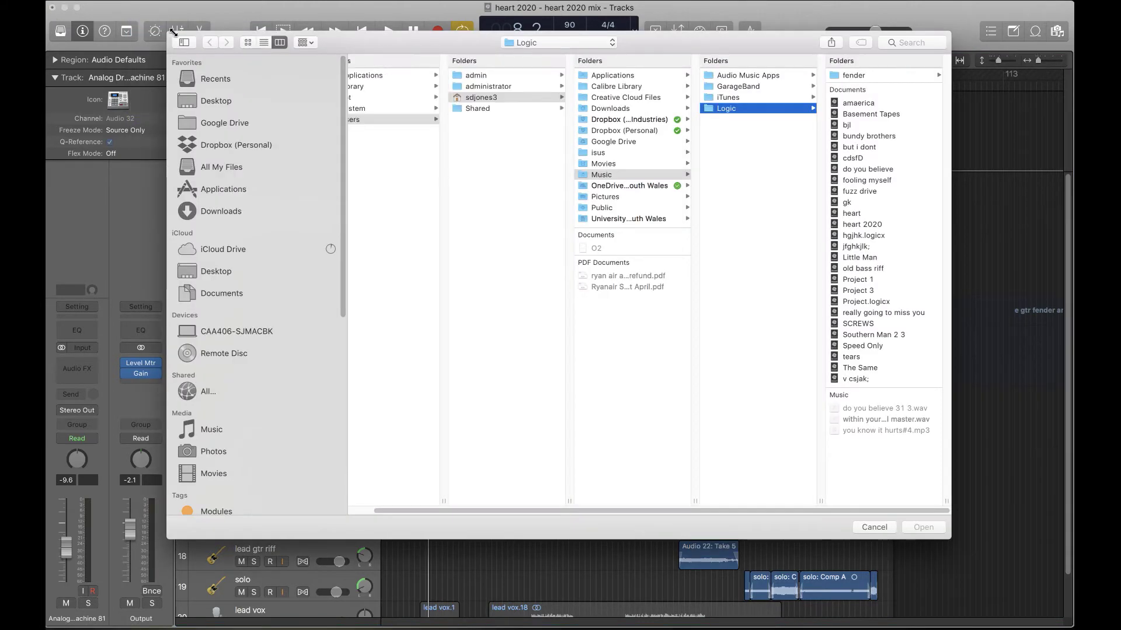
{"action": "left_click", "coordinate": [409, 193]}
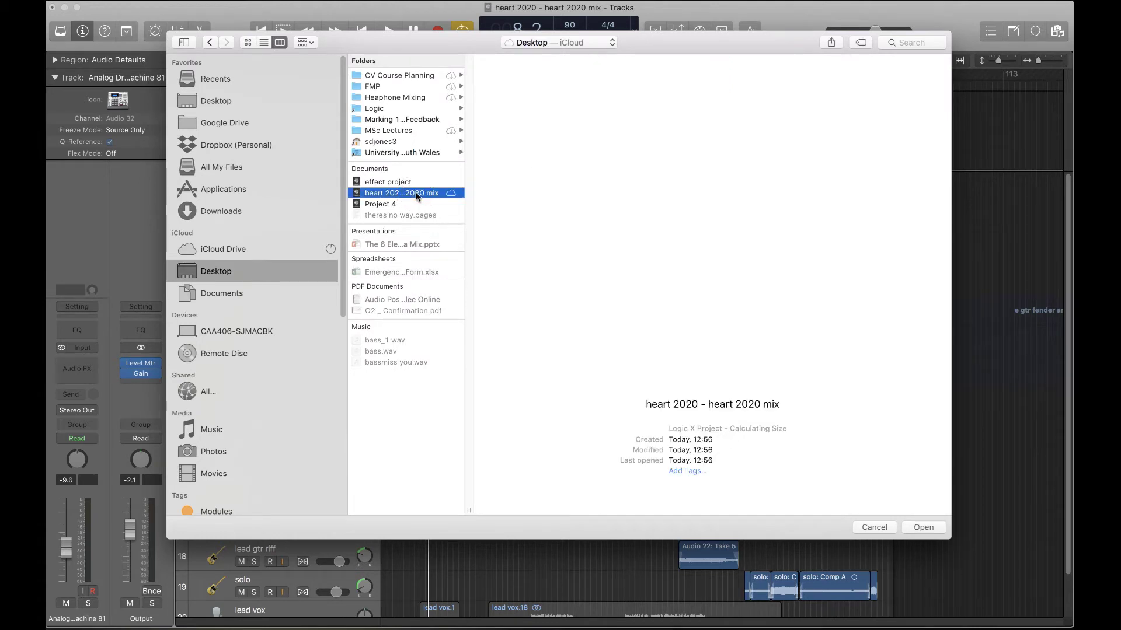
{"action": "left_click", "coordinate": [936, 526]}
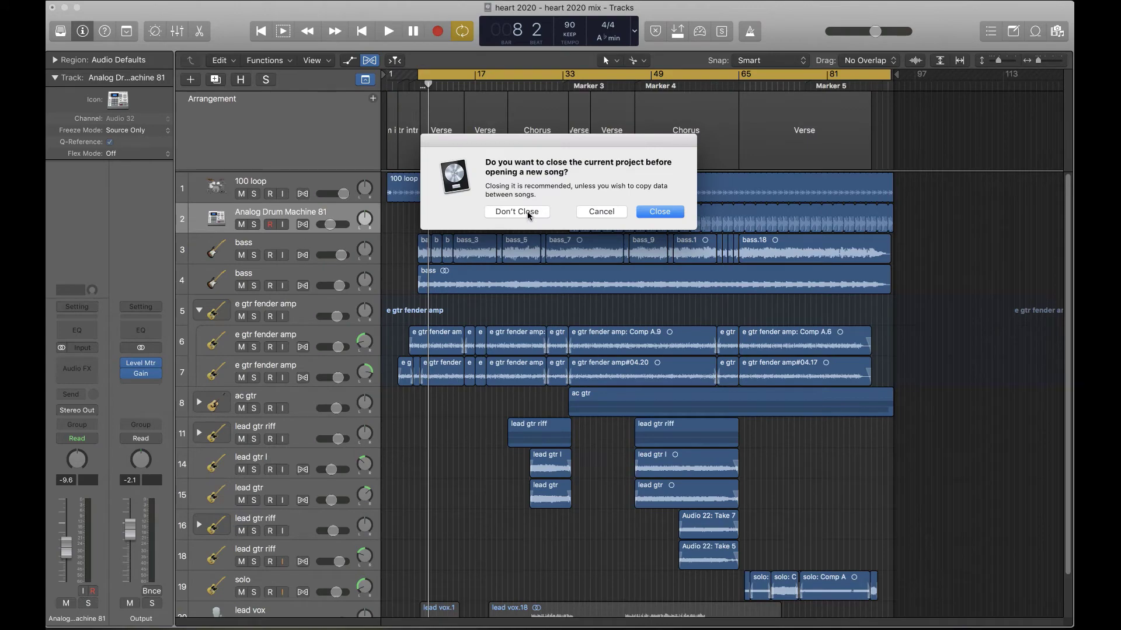
{"action": "left_click", "coordinate": [674, 212]}
{"action": "left_click", "coordinate": [537, 211]}
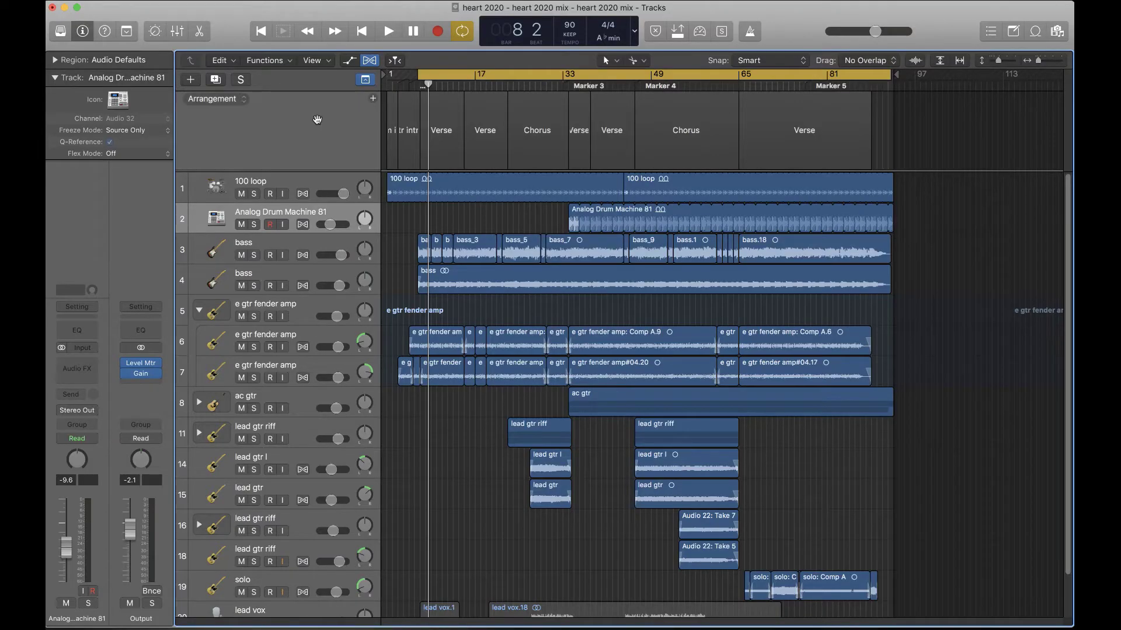
Step: Run the project clean-up command on the exported project
{"action": "left_click", "coordinate": [146, 3]}
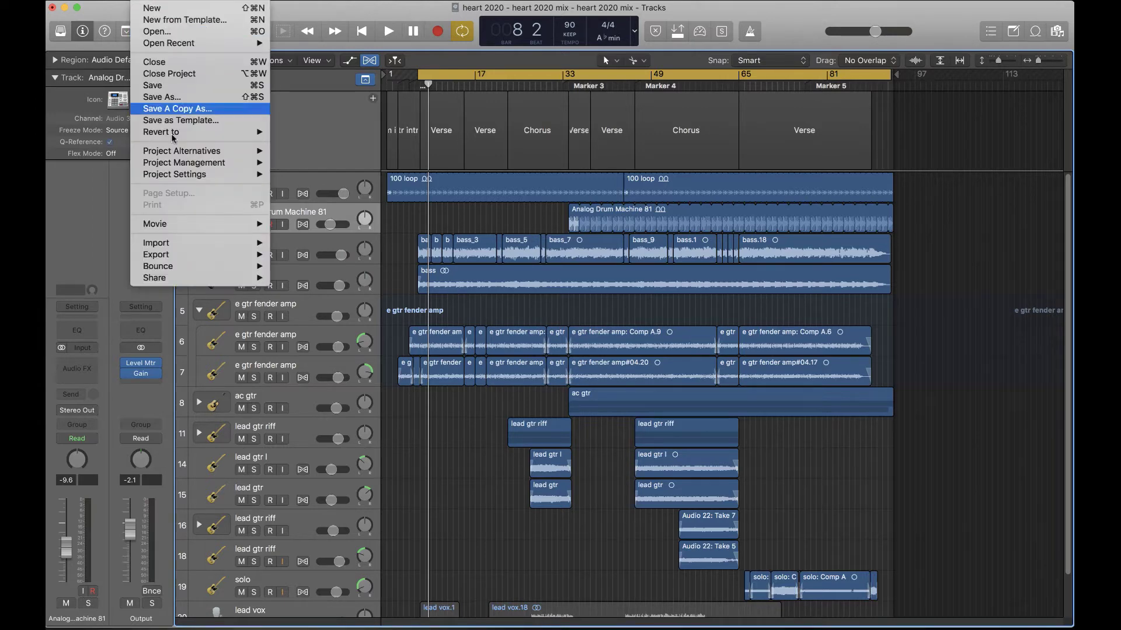
{"action": "mouse_move", "coordinate": [173, 168]}
{"action": "left_click", "coordinate": [302, 163]}
{"action": "left_click", "coordinate": [651, 240]}
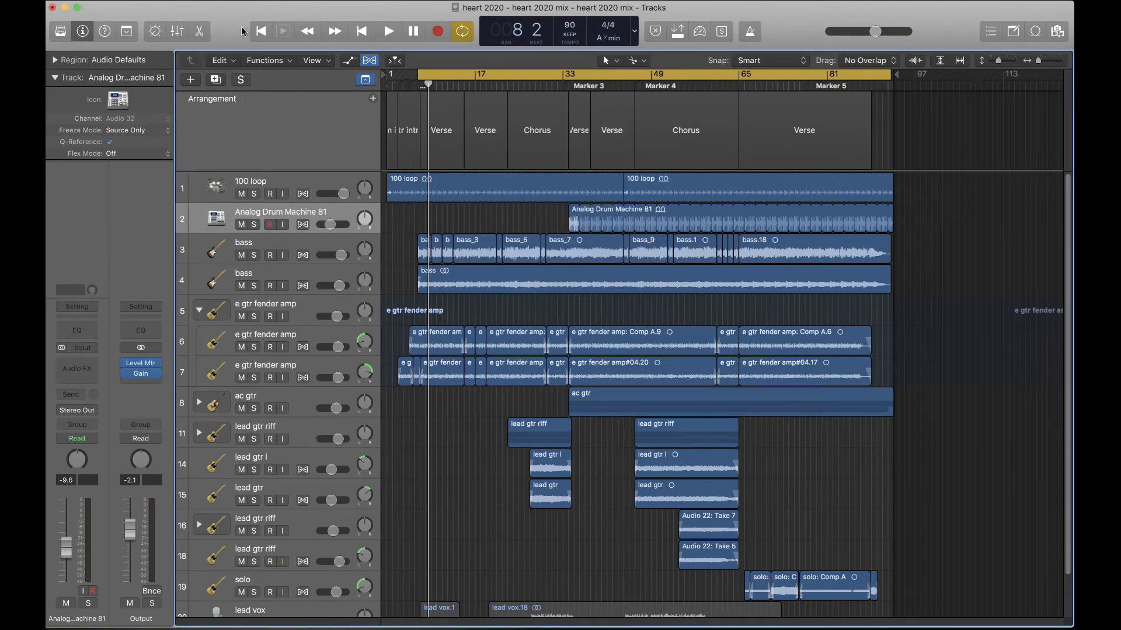
Step: Check the exported project's file size on the desktop and return to the project window
{"action": "key", "text": "F11"}
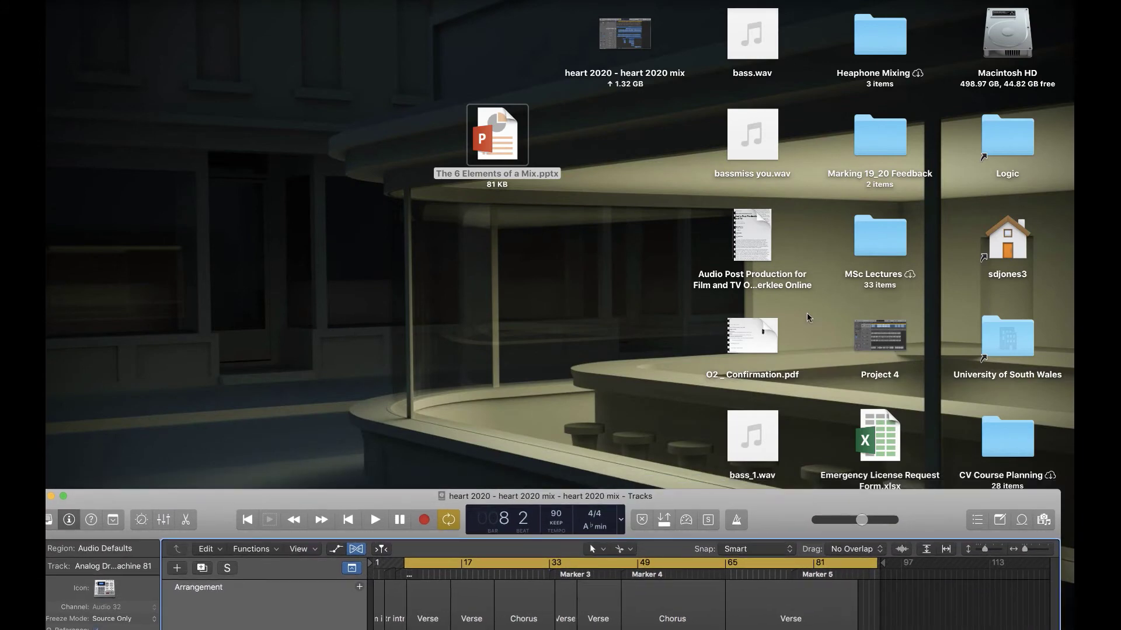
{"action": "left_click", "coordinate": [230, 501]}
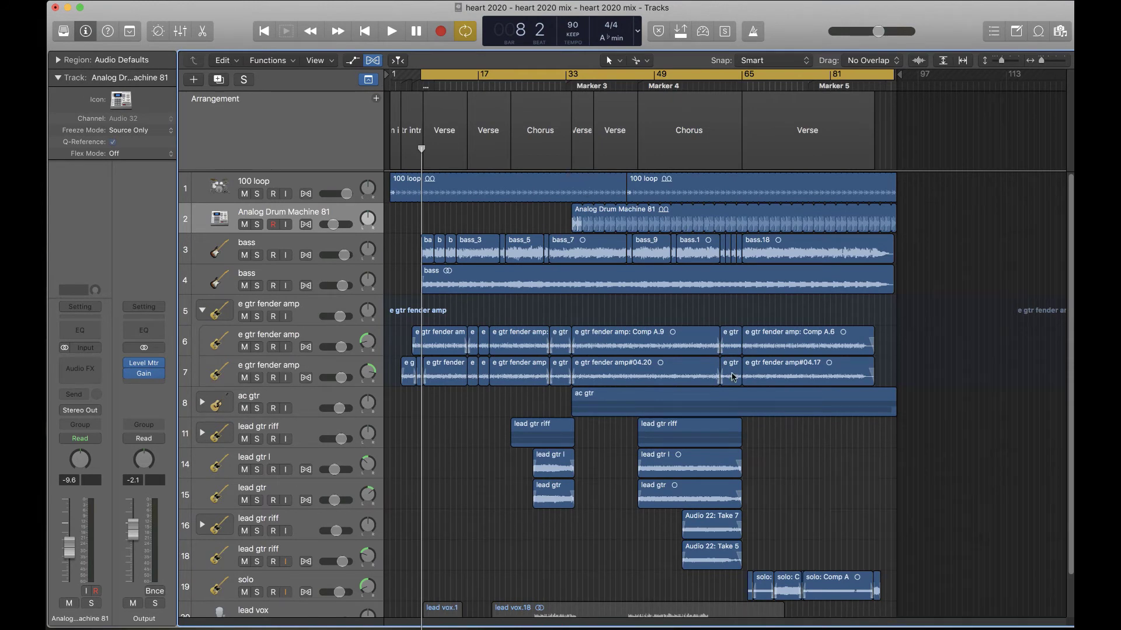
Step: Select all unused audio files in the project's audio file list and delete them
{"action": "key", "text": "super+Up"}
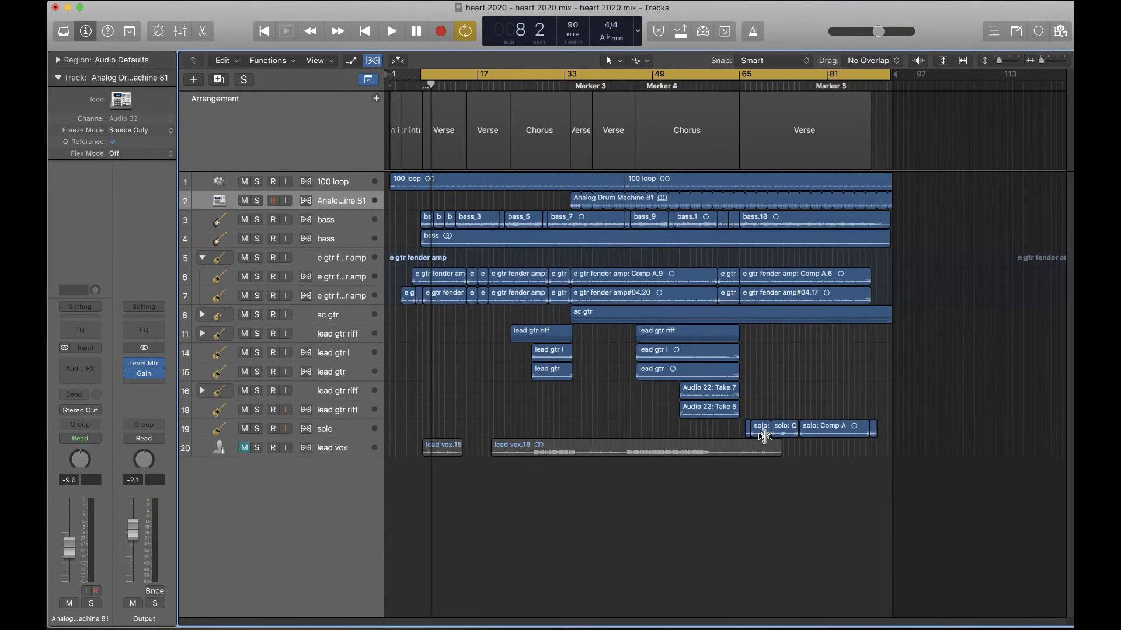
{"action": "key", "text": "super+Left"}
{"action": "left_click", "coordinate": [1063, 31]}
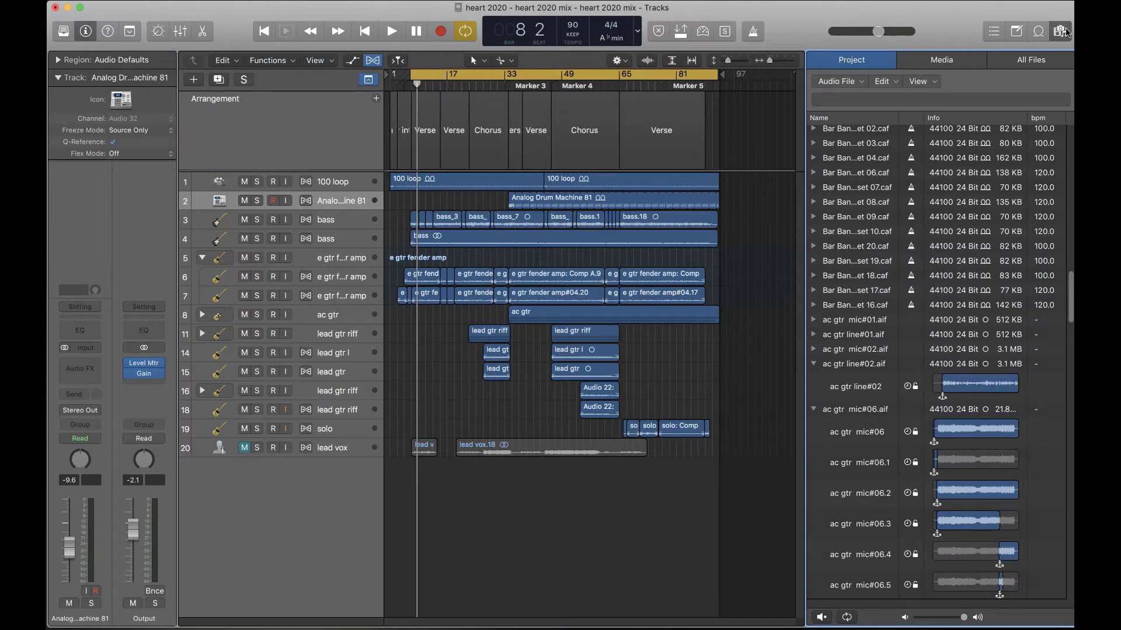
{"action": "right_click", "coordinate": [816, 366]}
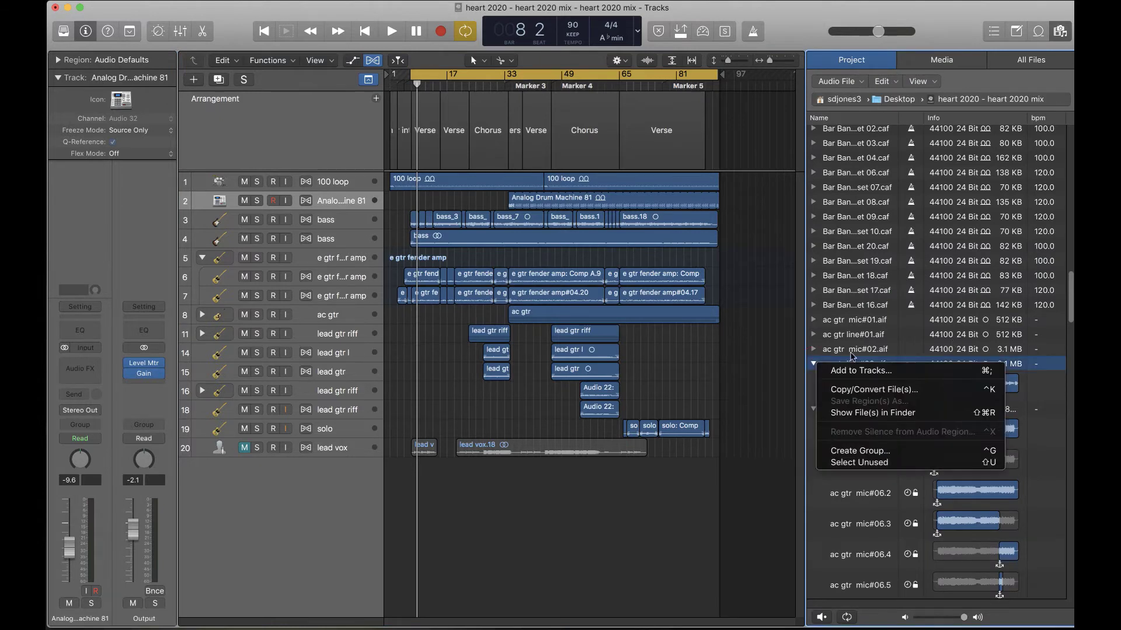
{"action": "left_click", "coordinate": [806, 371]}
{"action": "left_click", "coordinate": [813, 364]}
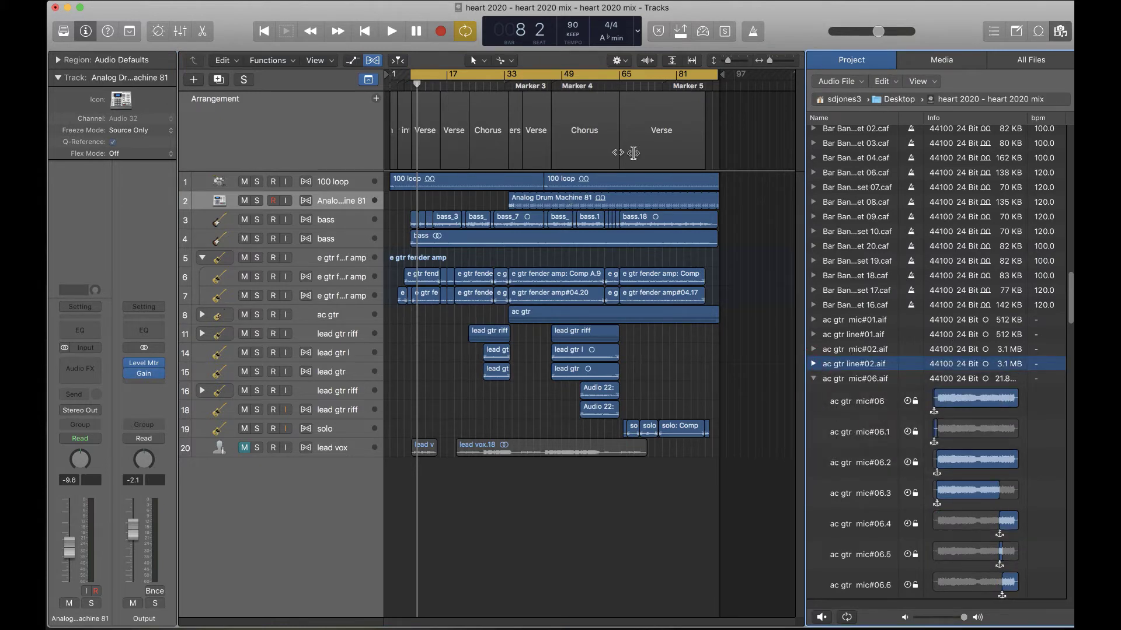
{"action": "left_click", "coordinate": [885, 82]}
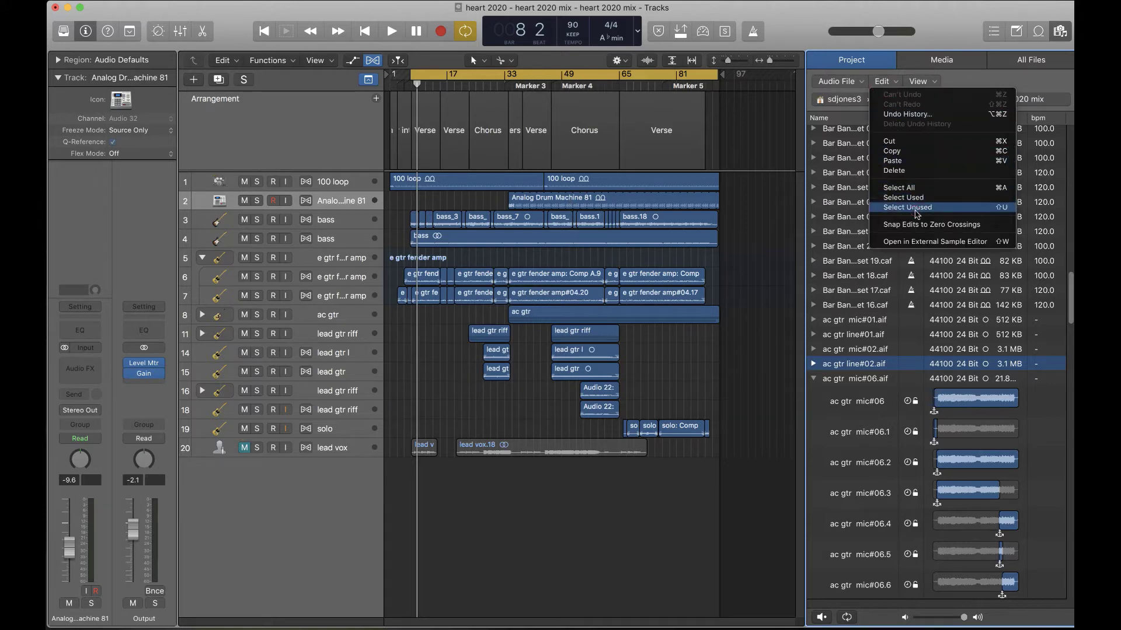
{"action": "left_click", "coordinate": [913, 209]}
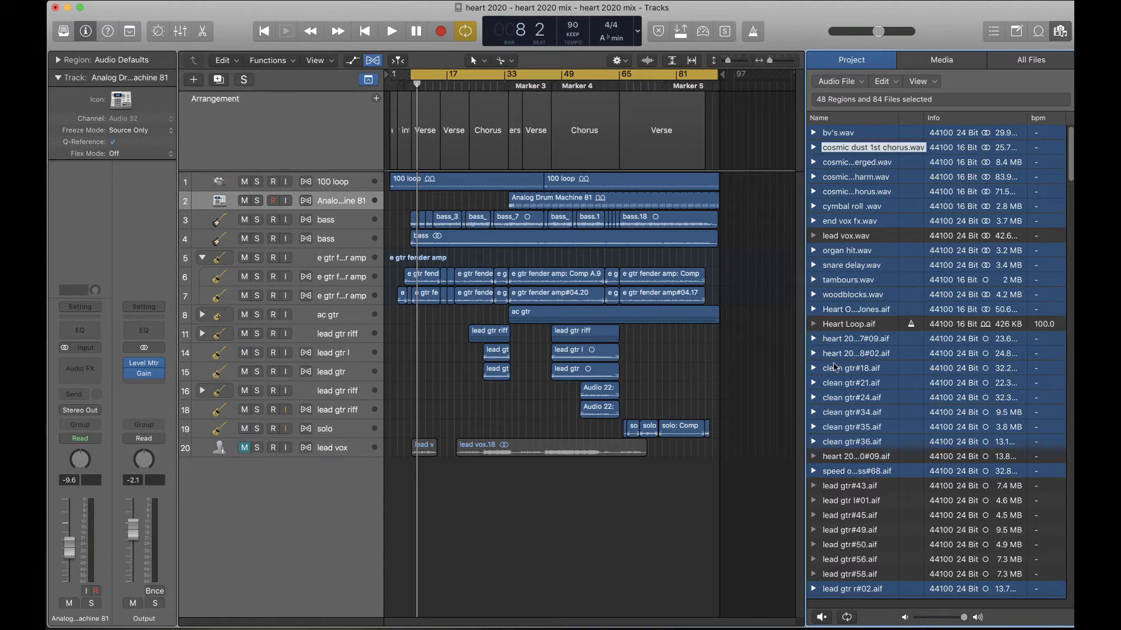
{"action": "left_click", "coordinate": [883, 82]}
{"action": "left_click", "coordinate": [893, 171]}
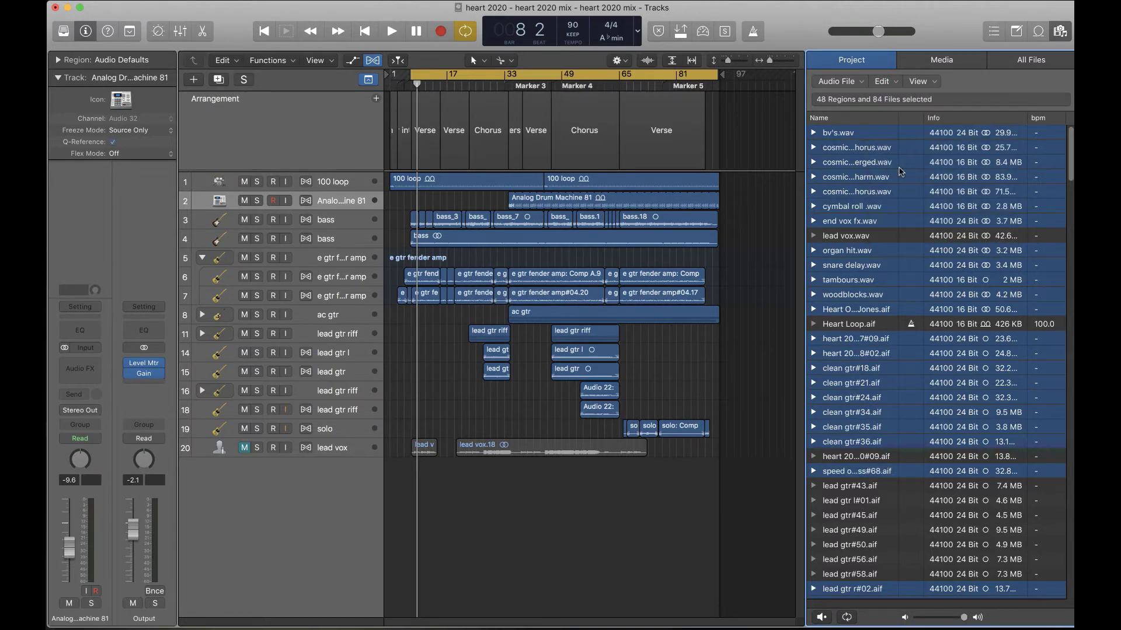
Step: Collapse solo#03.aif and check which remaining audio files the lead guitar and bass regions use
{"action": "left_click", "coordinate": [823, 281]}
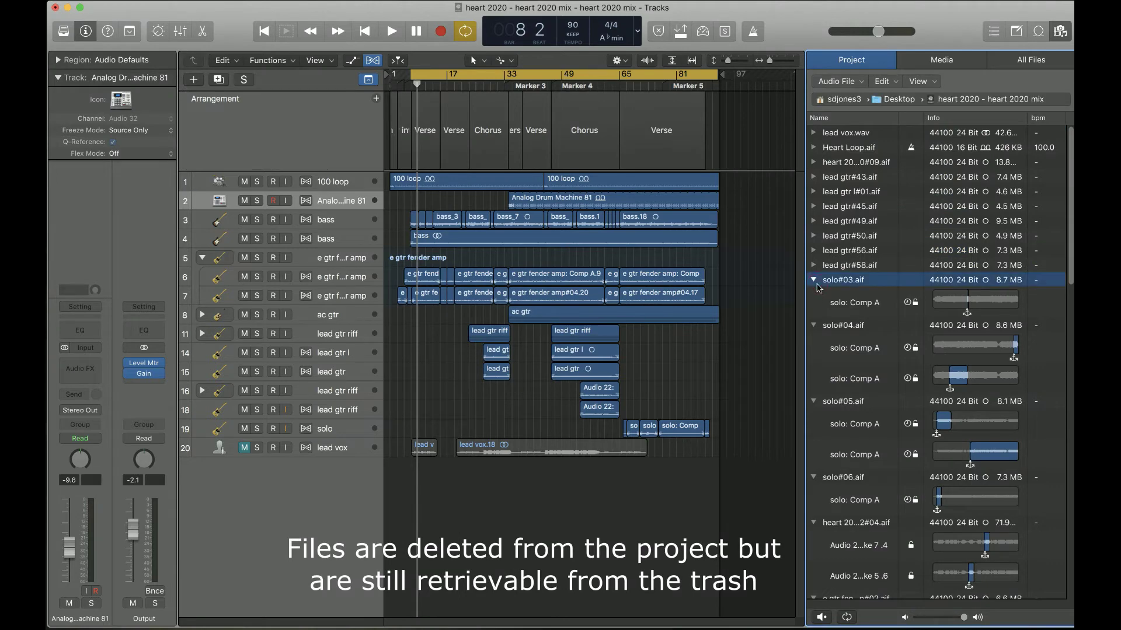
{"action": "left_click", "coordinate": [813, 280]}
{"action": "left_click", "coordinate": [600, 349]}
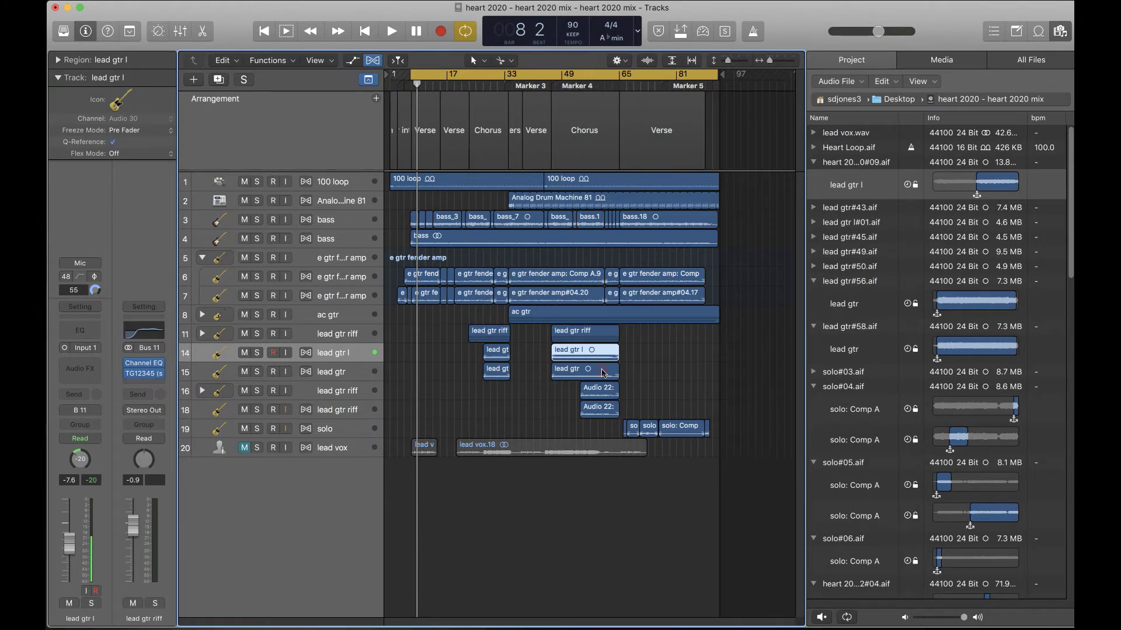
{"action": "left_click", "coordinate": [599, 390]}
{"action": "left_click", "coordinate": [599, 408]}
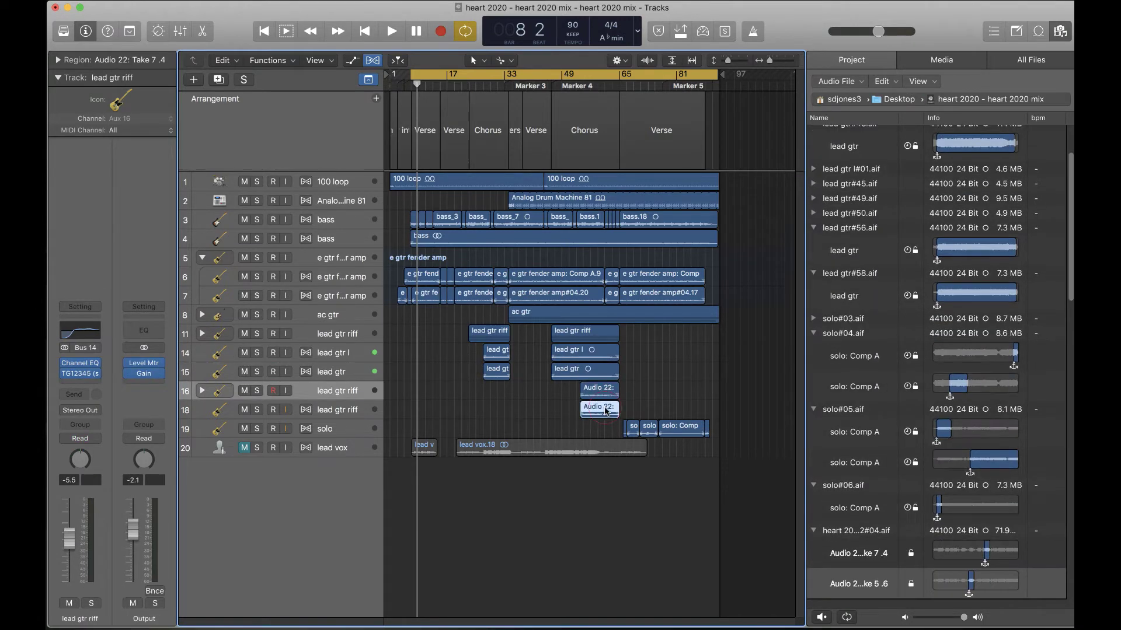
{"action": "left_click", "coordinate": [601, 238]}
Step: Hide the project's audio file list and enlarge the track rows vertically
{"action": "left_click", "coordinate": [1059, 32]}
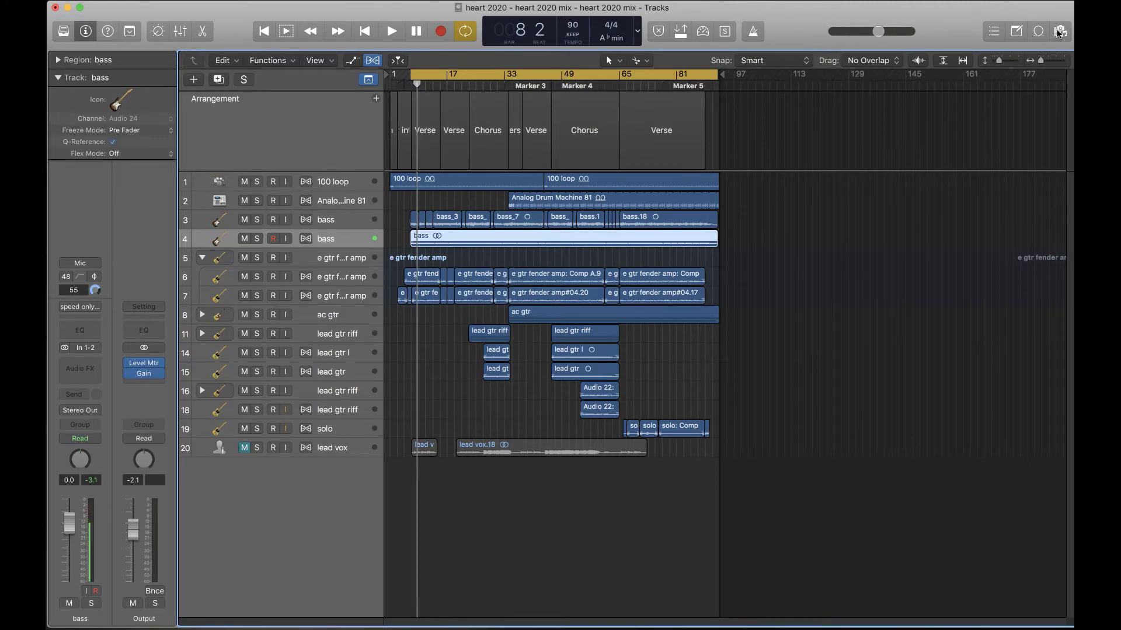
{"action": "key", "text": "super+Down"}
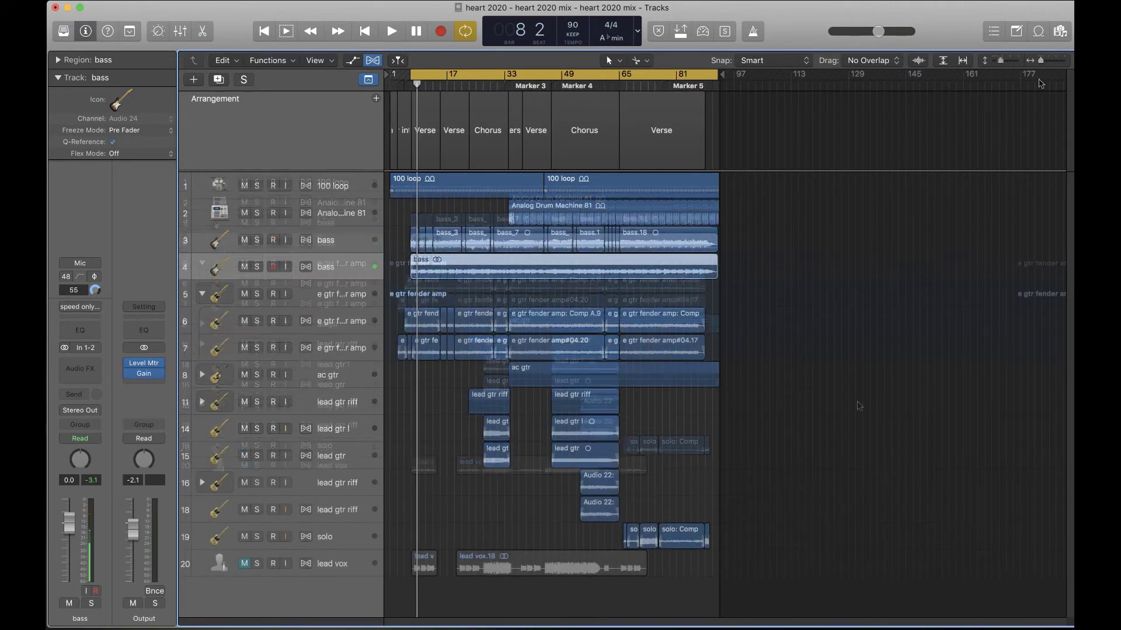
{"action": "left_click", "coordinate": [1059, 32]}
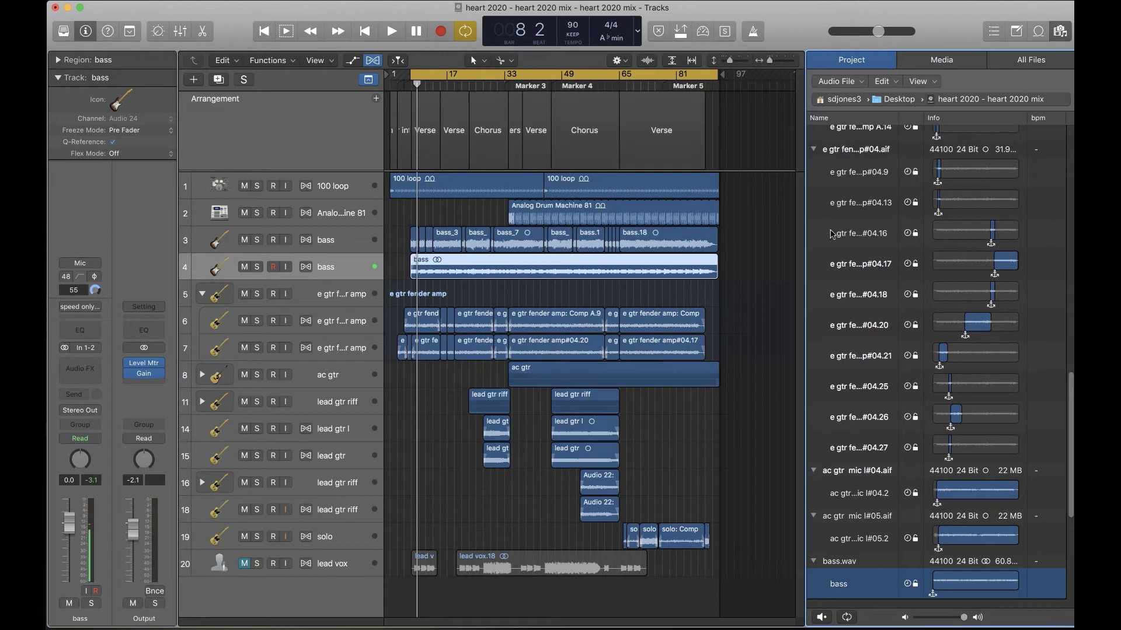
{"action": "left_click", "coordinate": [1059, 33]}
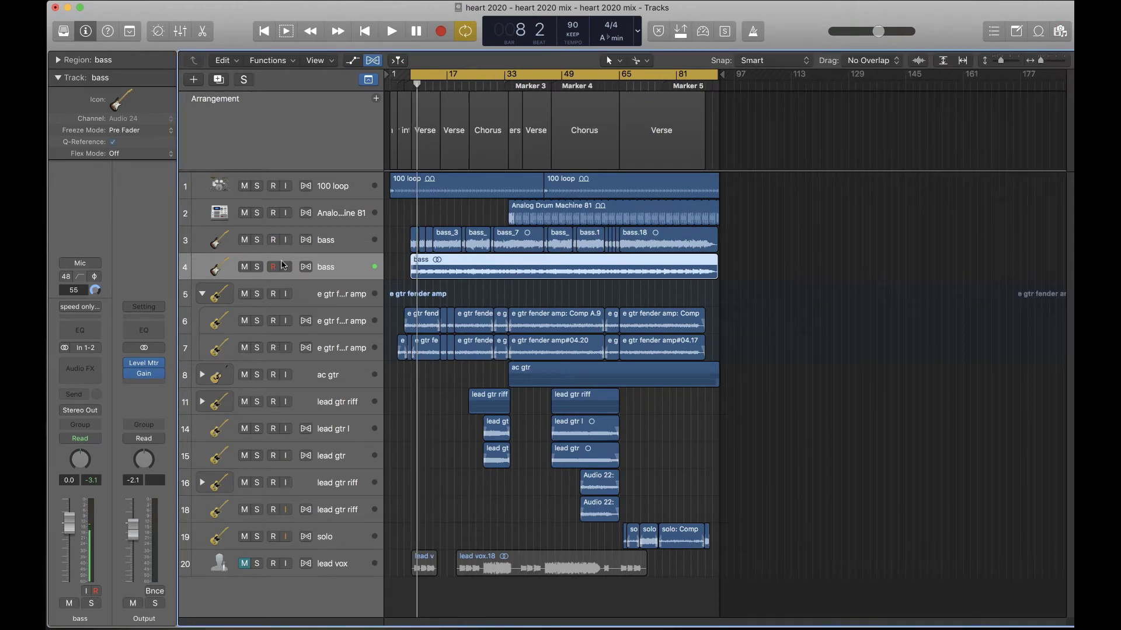
{"action": "key", "text": "super+Down"}
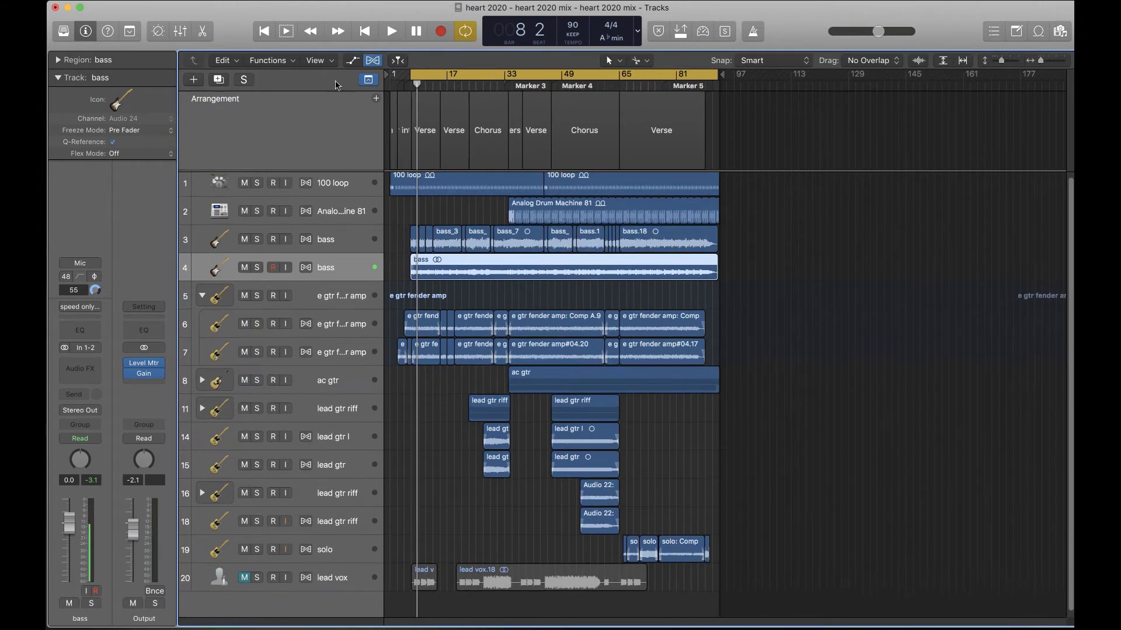
Step: Switch to the desktop and examine the file information of the "heart 2020 - heart 2020 mix" project
{"action": "mouse_move", "coordinate": [334, 17]}
{"action": "left_mouse_down"}
{"action": "mouse_move", "coordinate": [326, 295]}
{"action": "mouse_move", "coordinate": [328, 21]}
{"action": "left_mouse_up"}
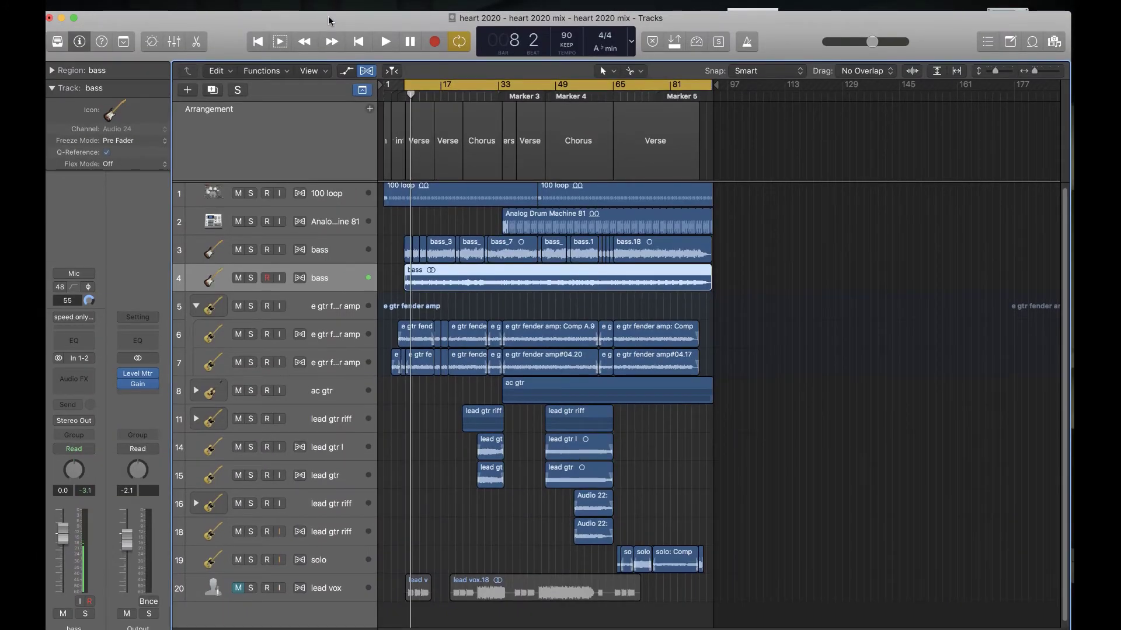
{"action": "key", "text": "super+h"}
{"action": "left_click", "coordinate": [633, 40]}
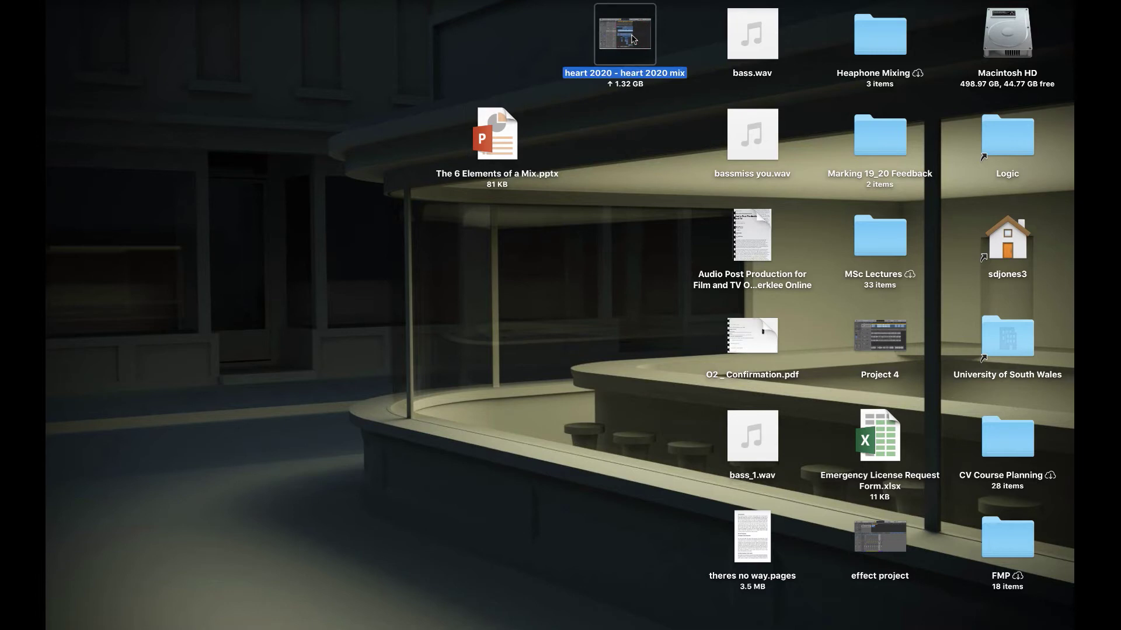
{"action": "key", "text": "super+i"}
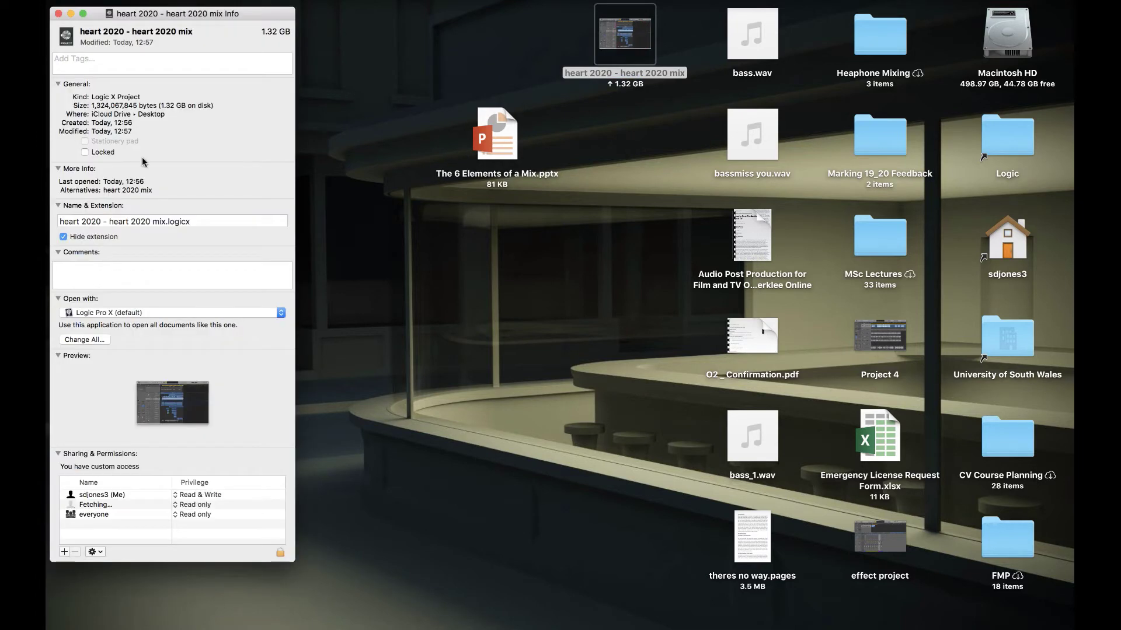
{"action": "left_click", "coordinate": [58, 12]}
Step: Bring the "heart 2020 - heart 2020 mix" project back up in Logic Pro from its desktop file
{"action": "left_click", "coordinate": [546, 121]}
{"action": "left_click", "coordinate": [622, 52]}
{"action": "double_click", "coordinate": [622, 51]}
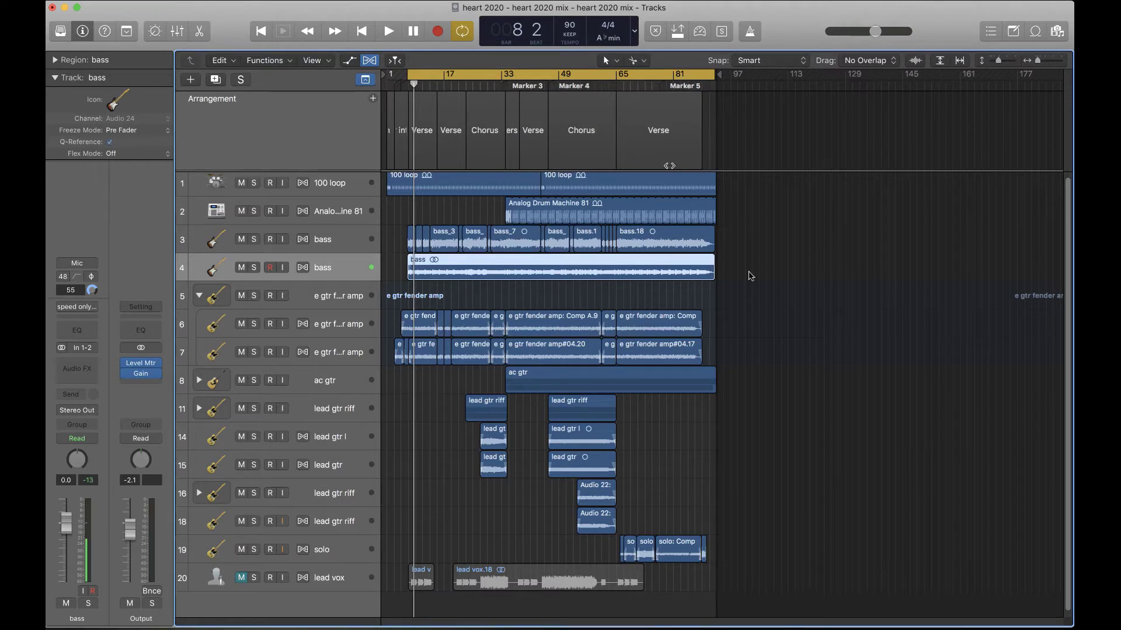
Step: Deselect the bass region and examine the commands for managing the project and its alternatives
{"action": "left_click", "coordinate": [805, 354]}
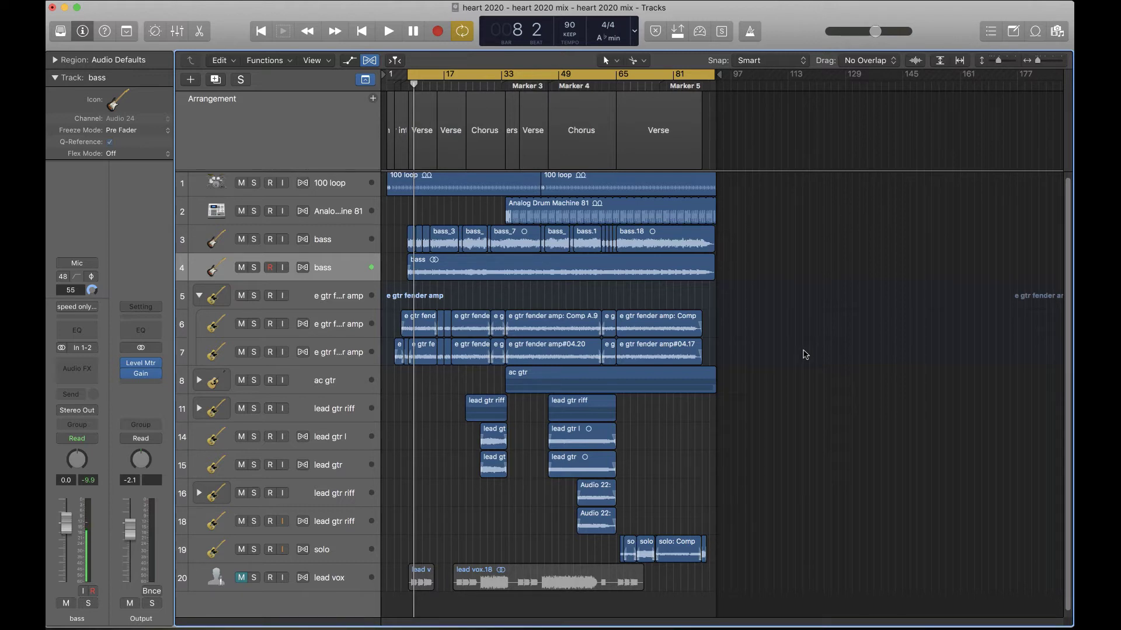
{"action": "key", "text": "z"}
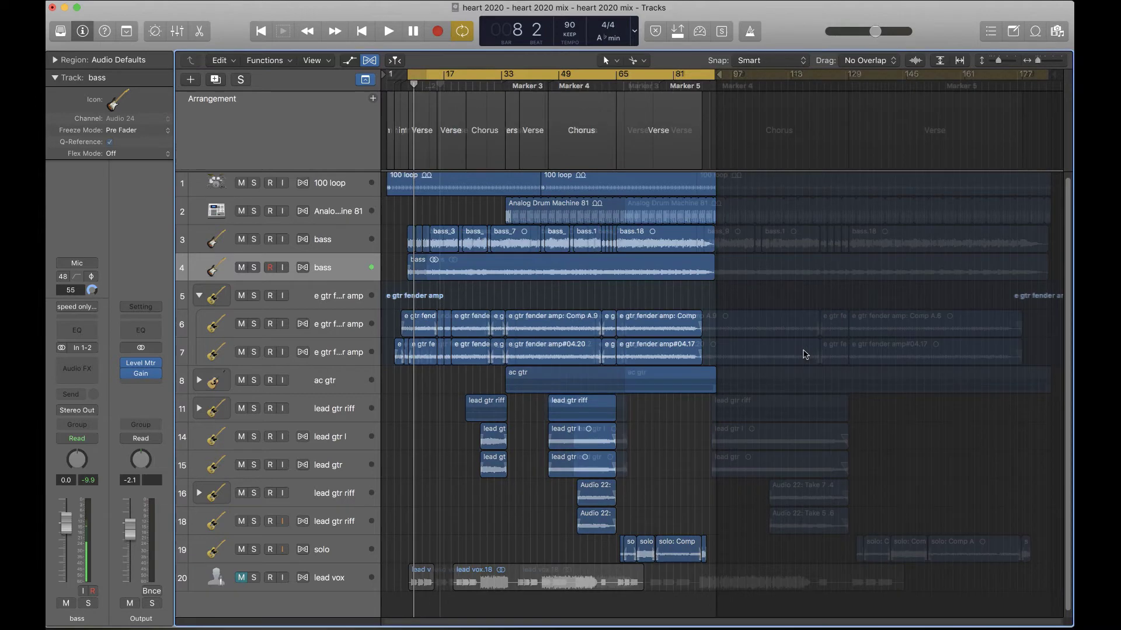
{"action": "right_click", "coordinate": [804, 354]}
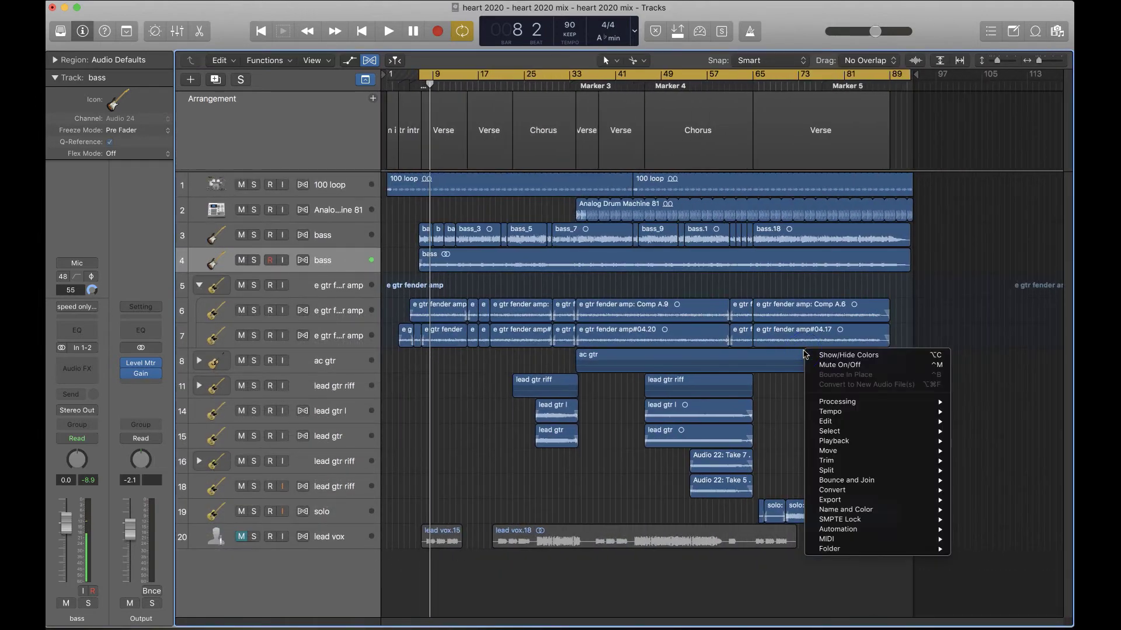
{"action": "key", "text": "Escape"}
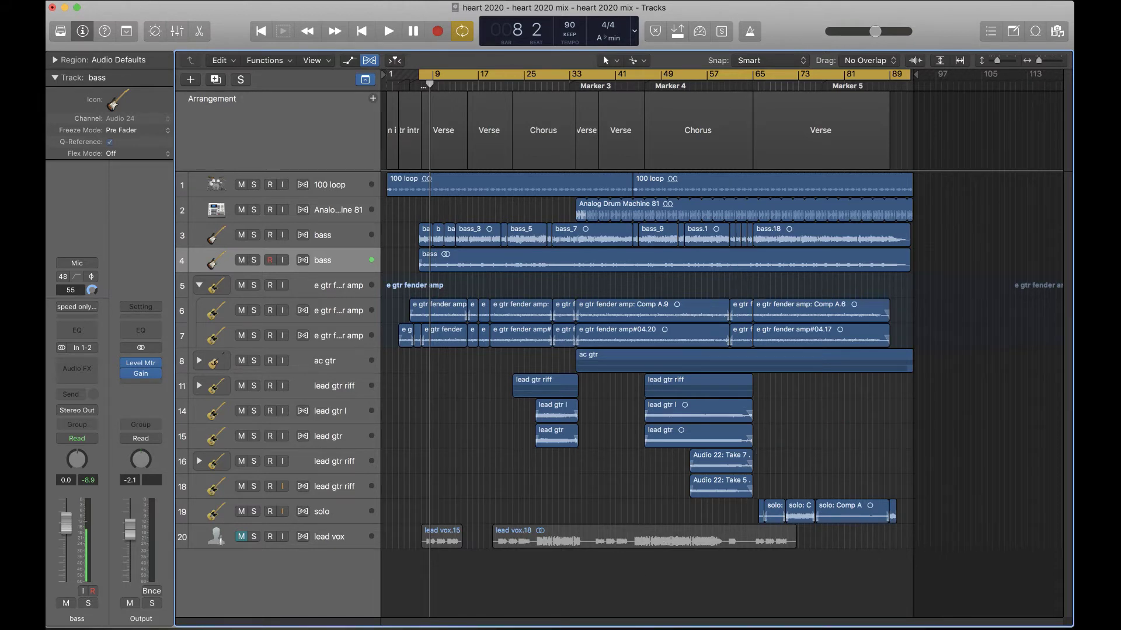
{"action": "left_click", "coordinate": [143, 1]}
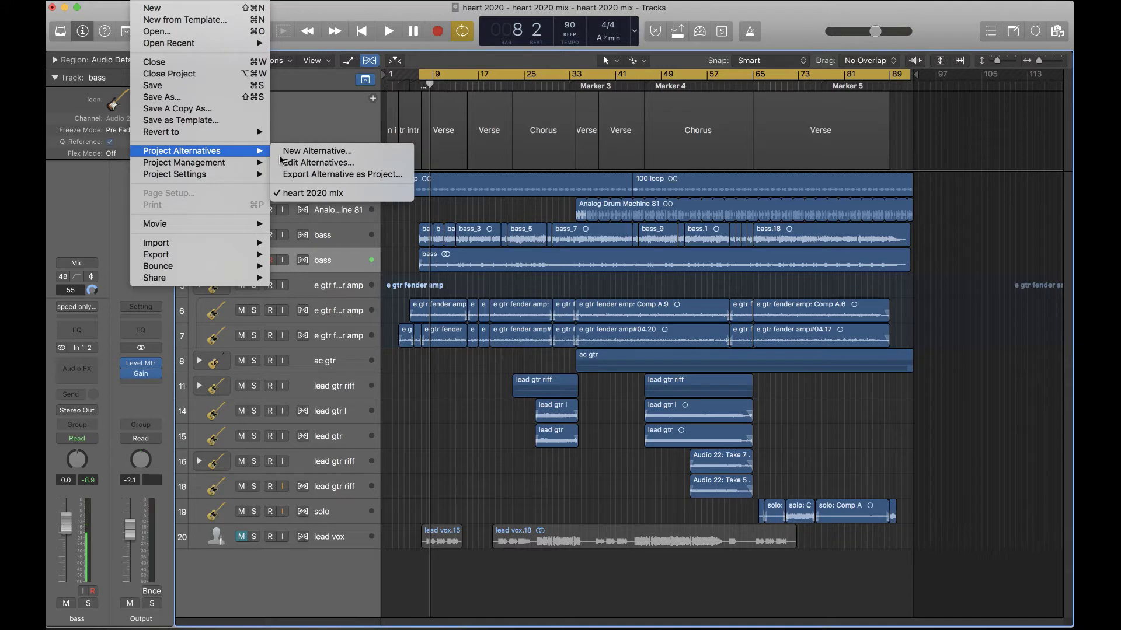
{"action": "mouse_move", "coordinate": [237, 171]}
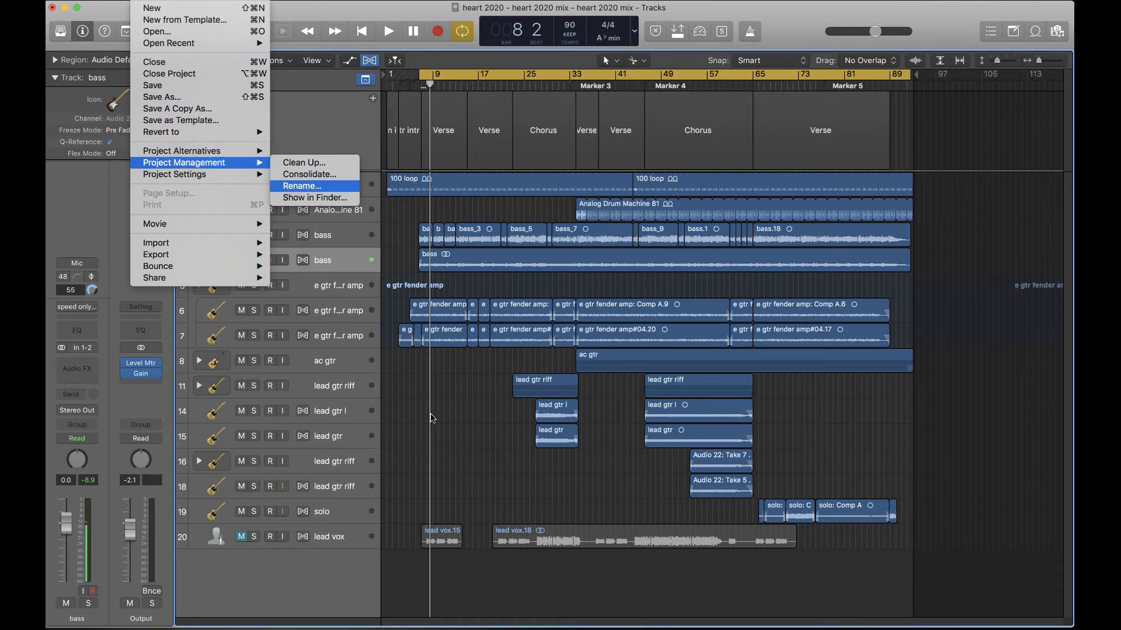
{"action": "left_click", "coordinate": [478, 478]}
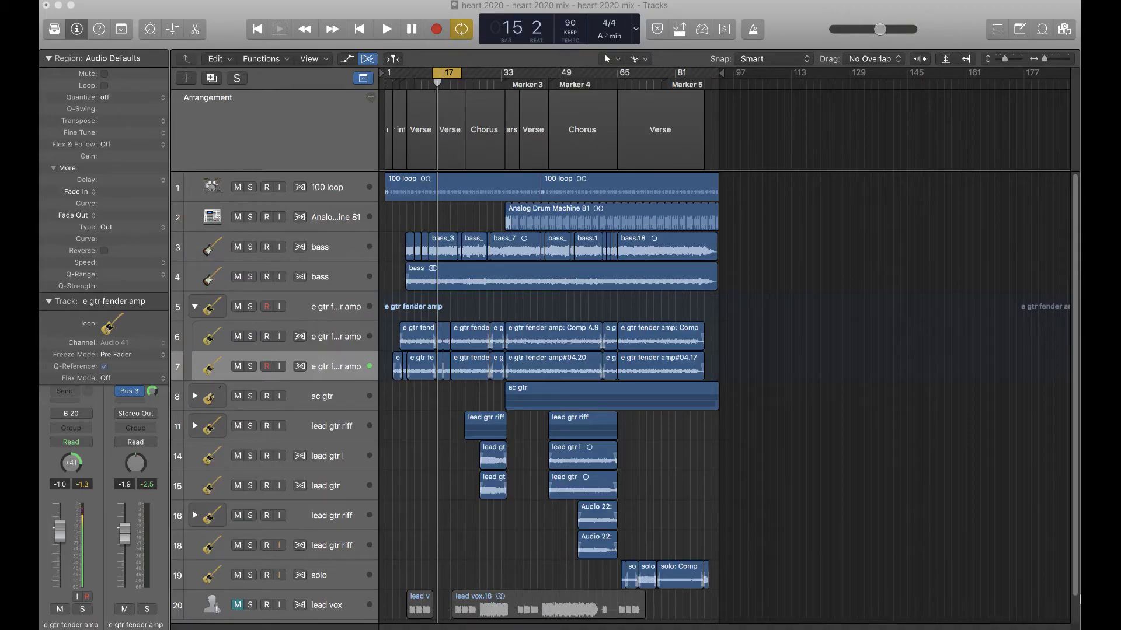
Step: Select the six e gtr fender amp regions from bar 15 onward on tracks 6 and 7 and open their Fade Out value
{"action": "key", "text": "super+Down"}
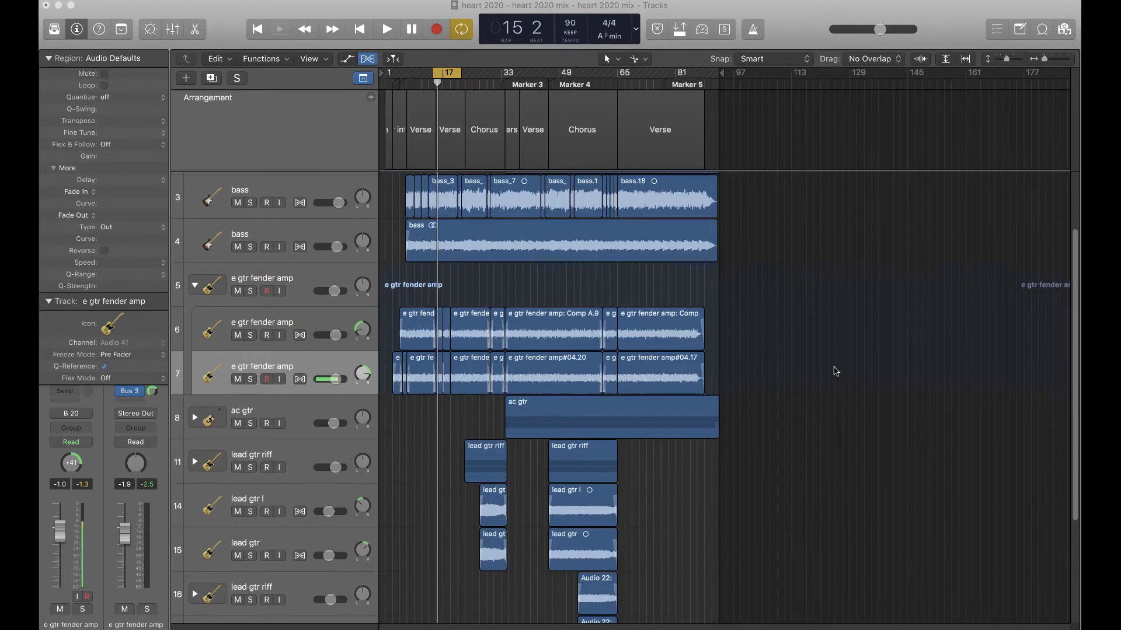
{"action": "key", "text": "super+Right"}
{"action": "key", "text": "super+Right"}
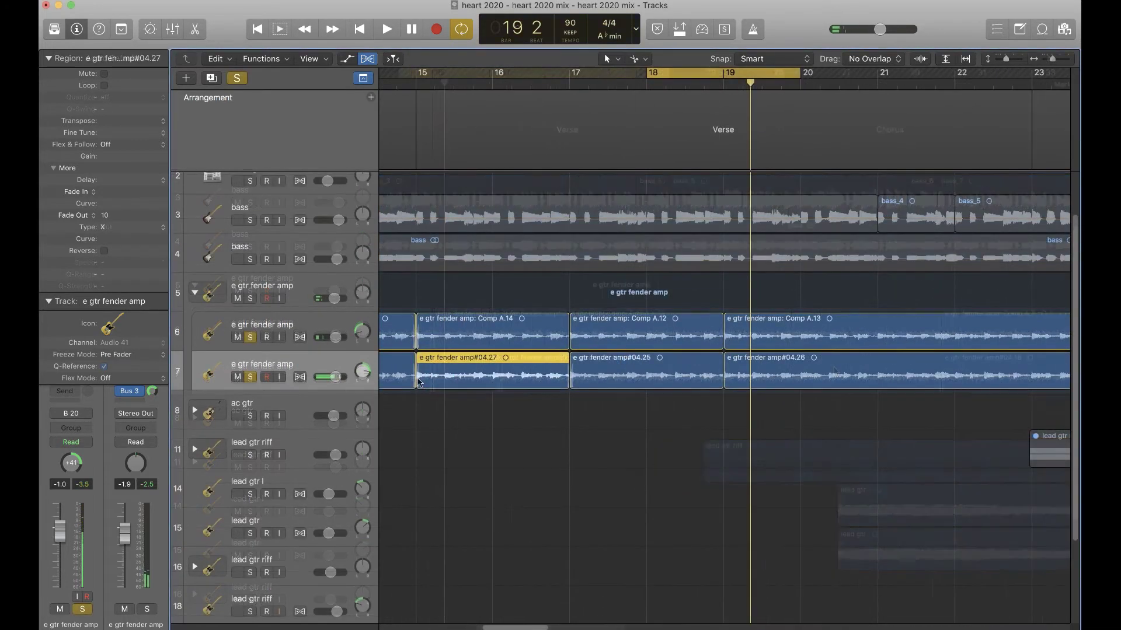
{"action": "left_click", "coordinate": [404, 378], "text": "shift"}
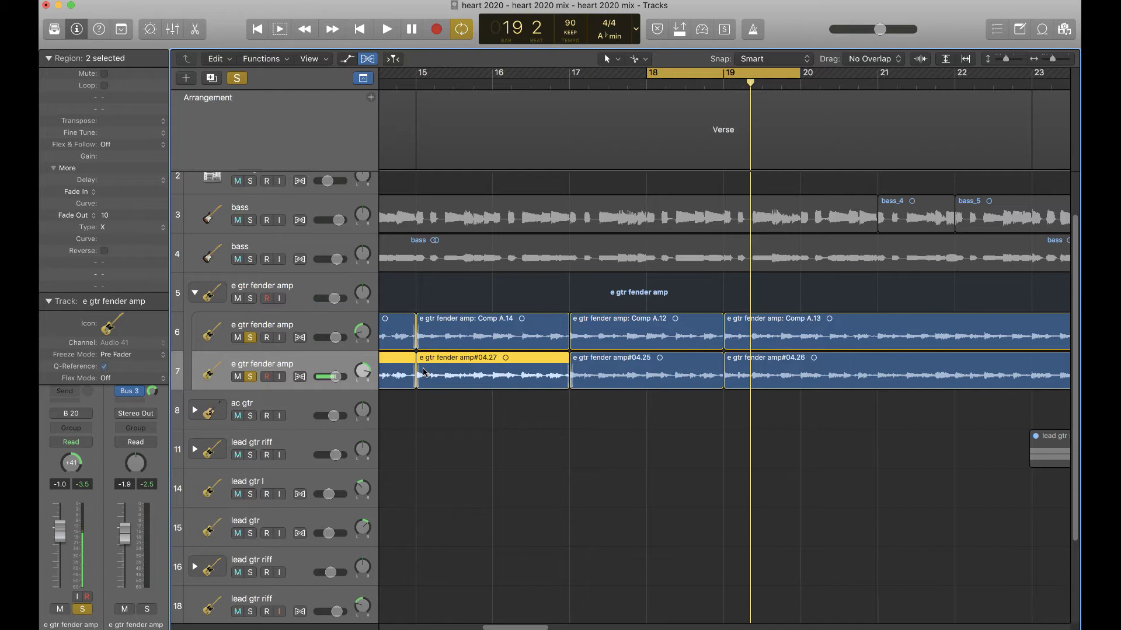
{"action": "left_click_drag", "start_coordinate": [839, 432], "coordinate": [465, 301]}
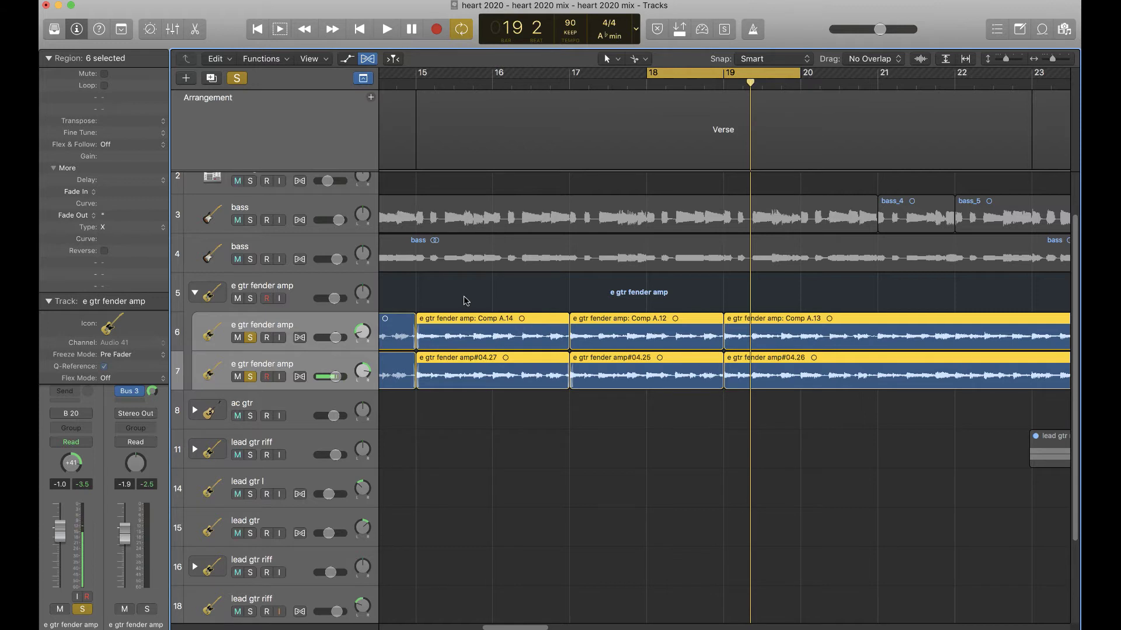
{"action": "double_click", "coordinate": [102, 216]}
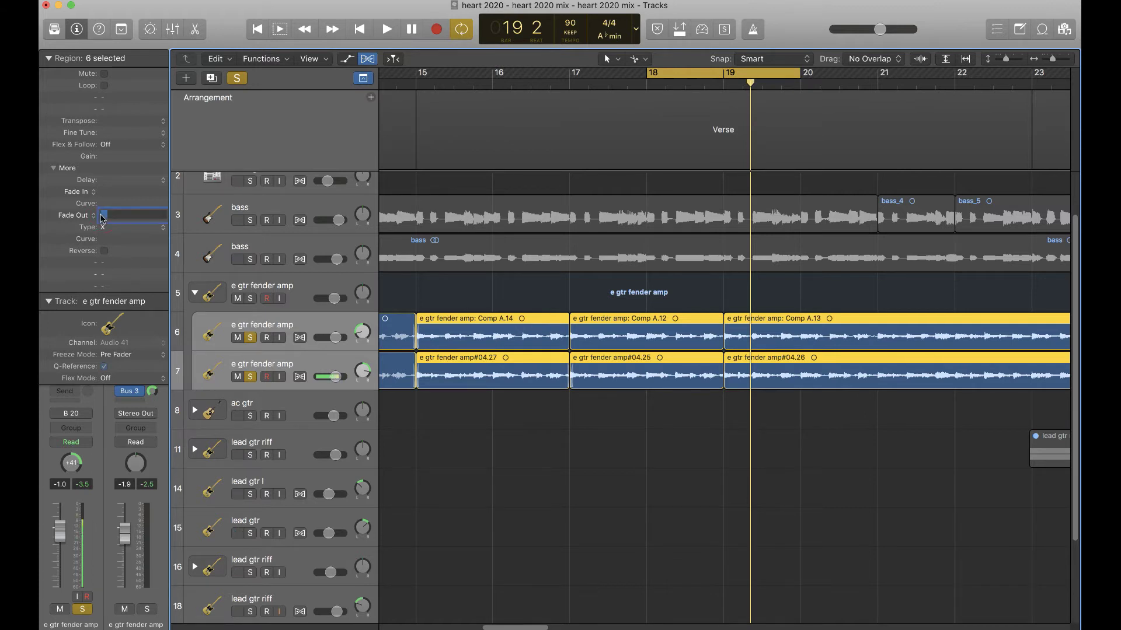
{"action": "left_click", "coordinate": [674, 447]}
Step: Select regions e gtr fender amp#04.25 and #04.26 on track 7 and open their Fade Out value
{"action": "left_click_drag", "start_coordinate": [740, 425], "coordinate": [706, 382]}
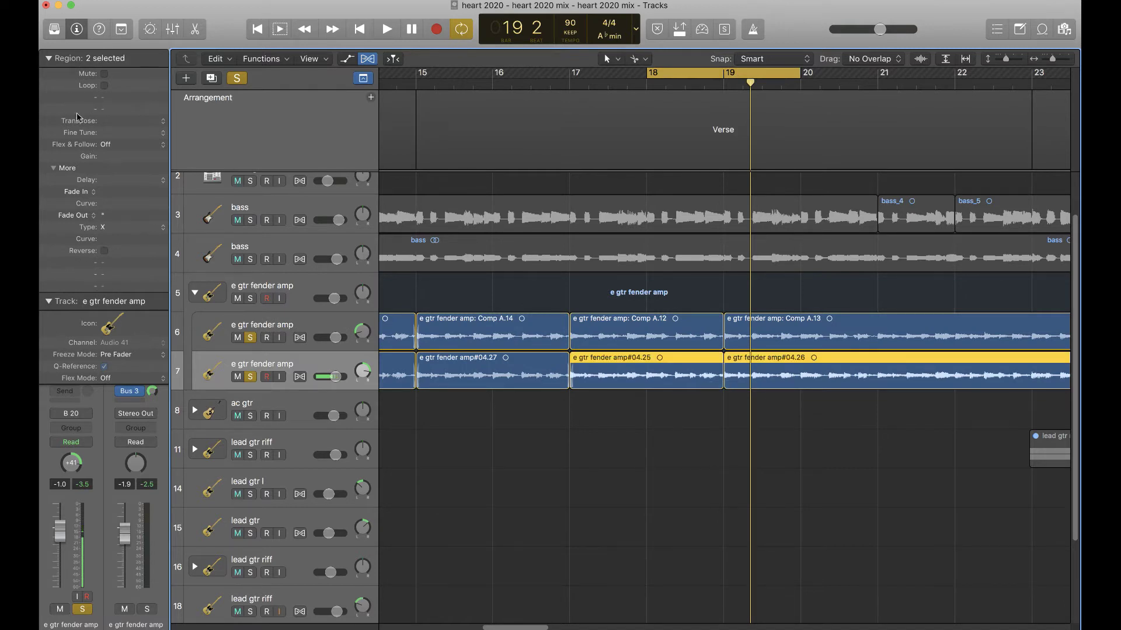
{"action": "double_click", "coordinate": [105, 216]}
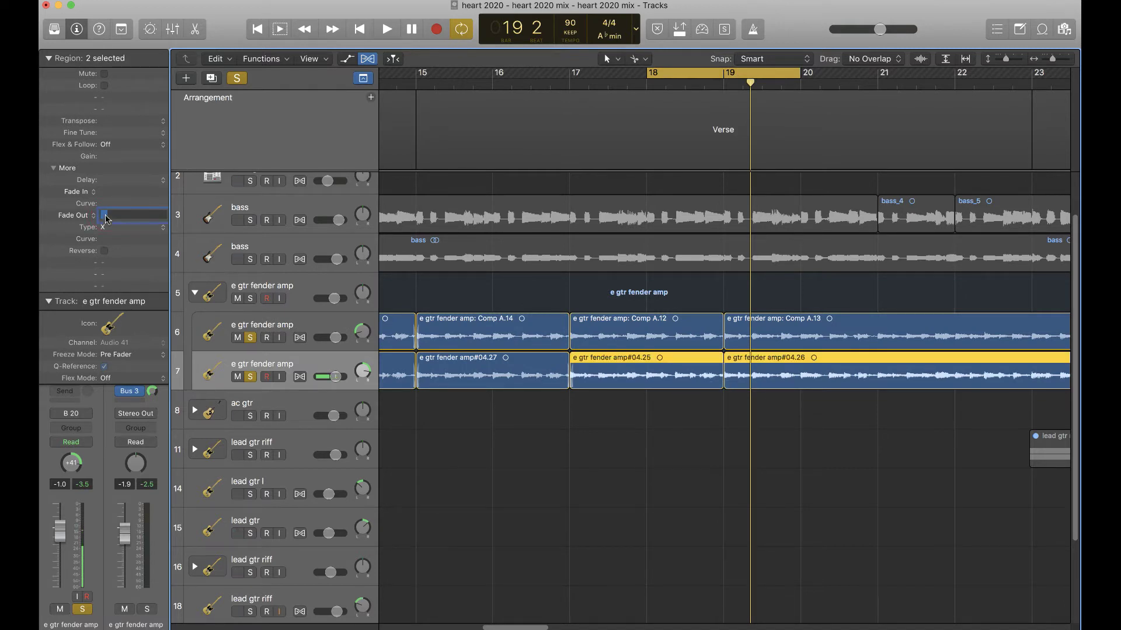
{"action": "key", "text": "Return"}
{"action": "left_click", "coordinate": [463, 505]}
Step: Play back the soloed electric guitar tracks briefly from bar 18
{"action": "key", "text": "space"}
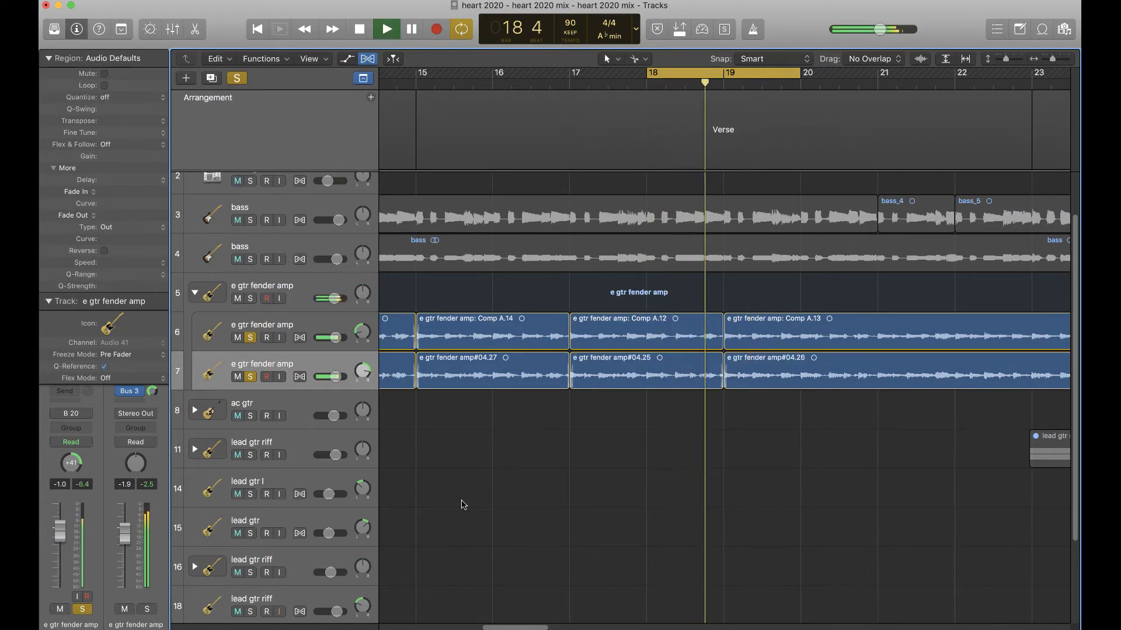
{"action": "key", "text": "space"}
{"action": "key", "text": "z"}
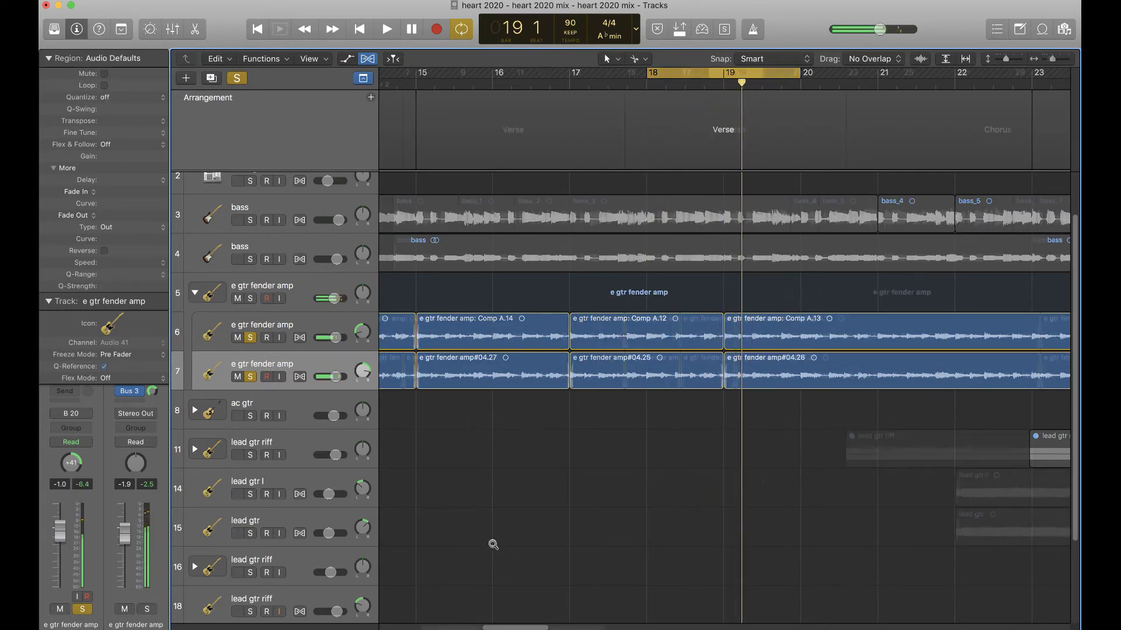
{"action": "key", "text": "z"}
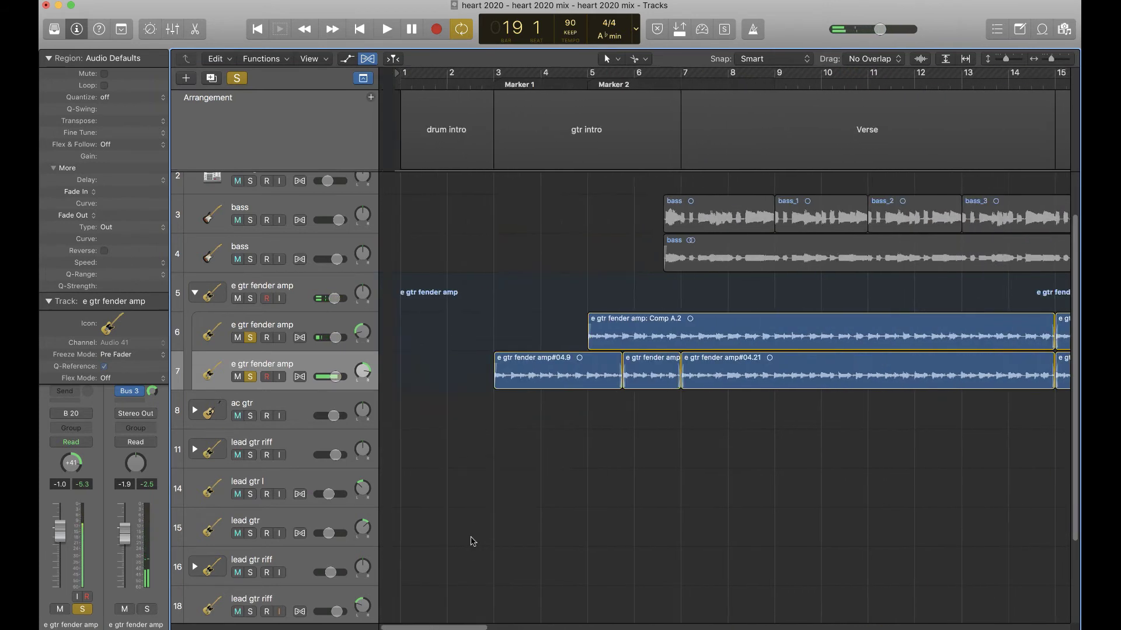
Step: Turn off cycle mode and play back the soloed guitar intro between Marker 1 and Marker 2
{"action": "scroll", "coordinate": [473, 541], "scroll_direction": "up", "scroll_amount": 8}
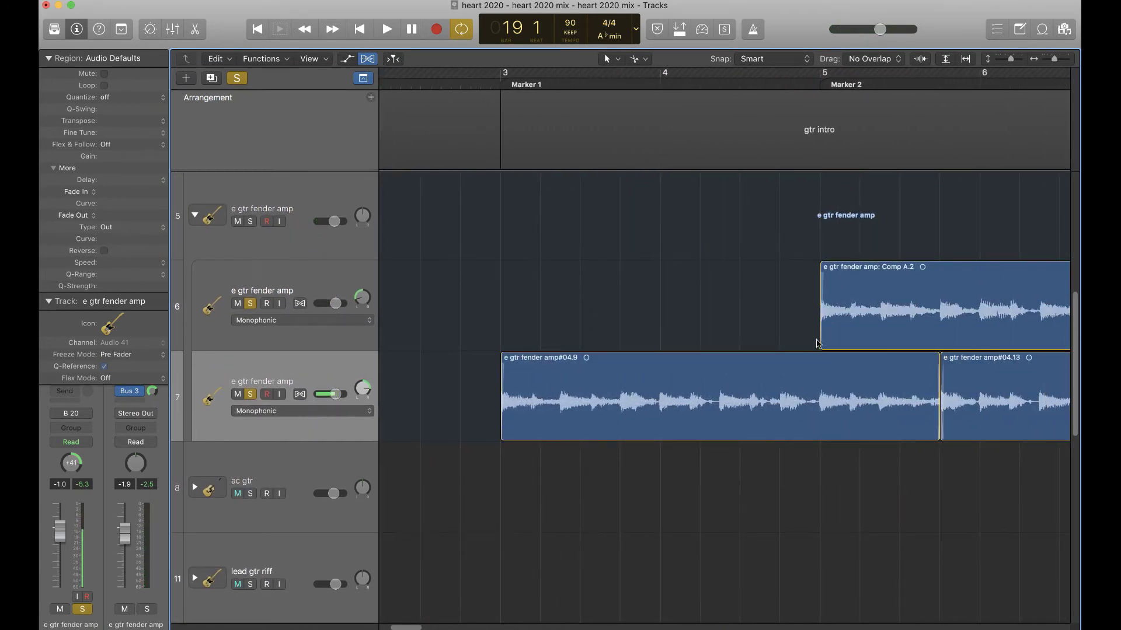
{"action": "key", "text": "super+Right"}
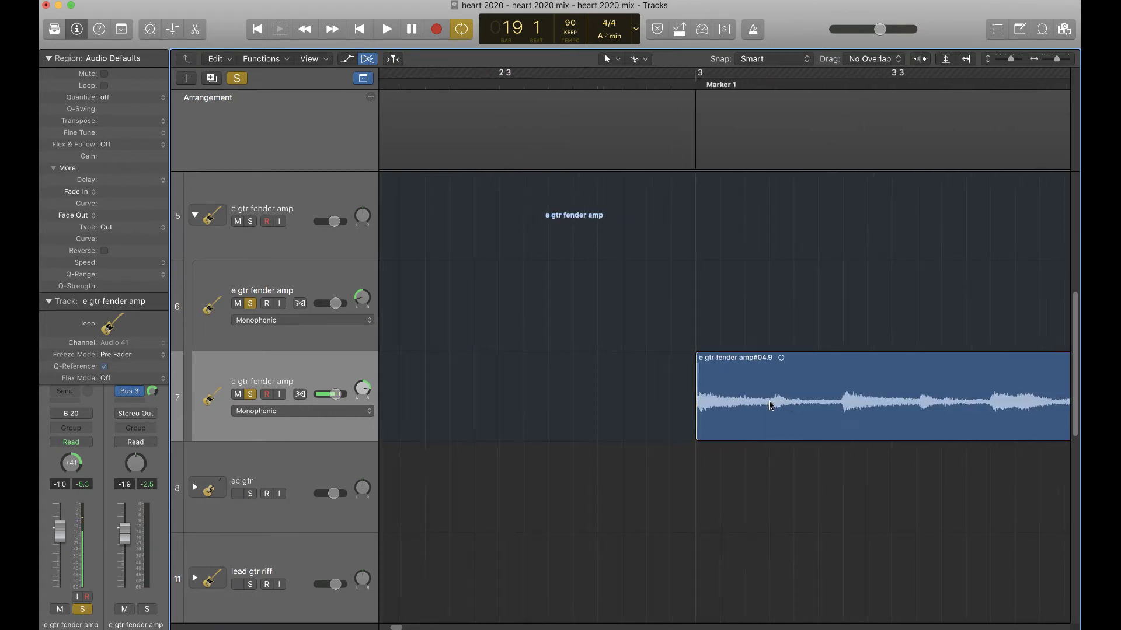
{"action": "key", "text": "super+Left"}
{"action": "key", "text": "space"}
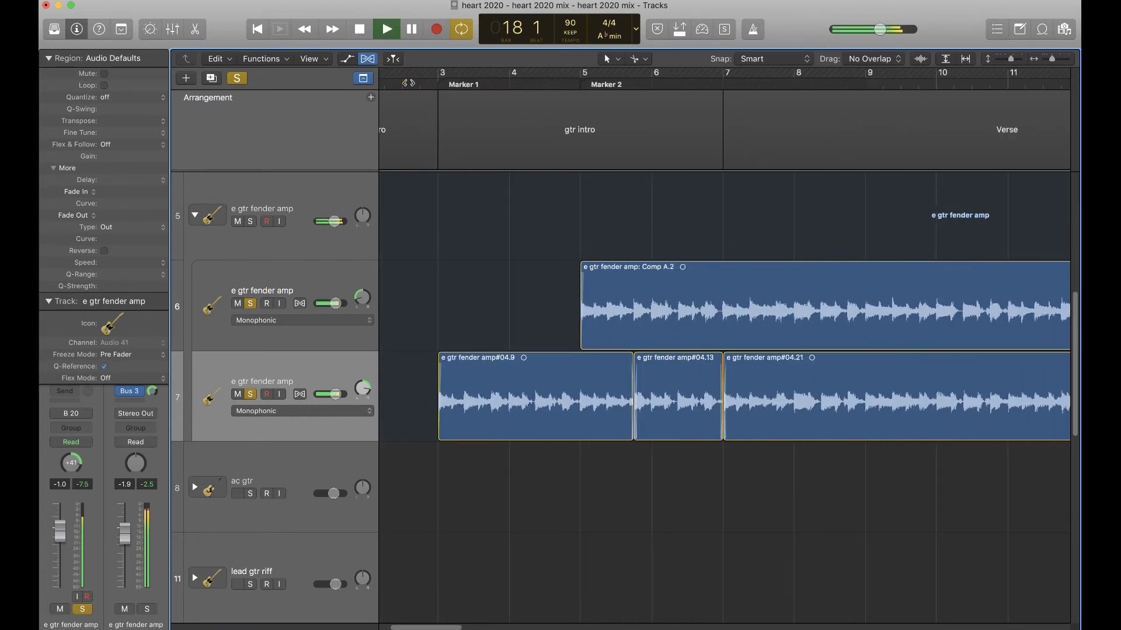
{"action": "left_click", "coordinate": [463, 32]}
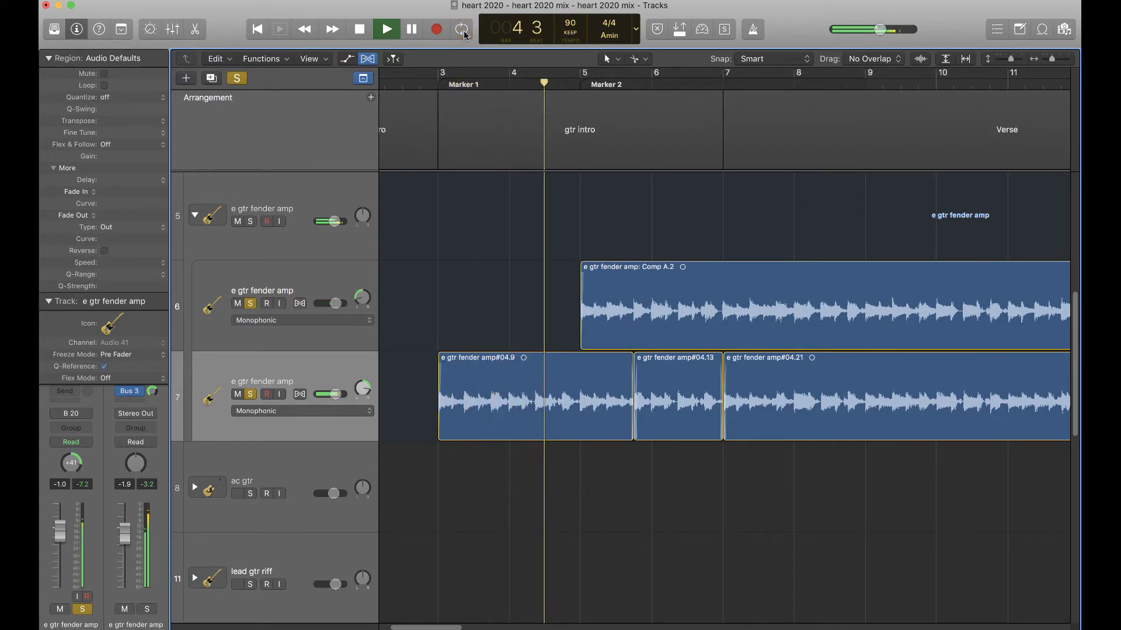
{"action": "key", "text": "space"}
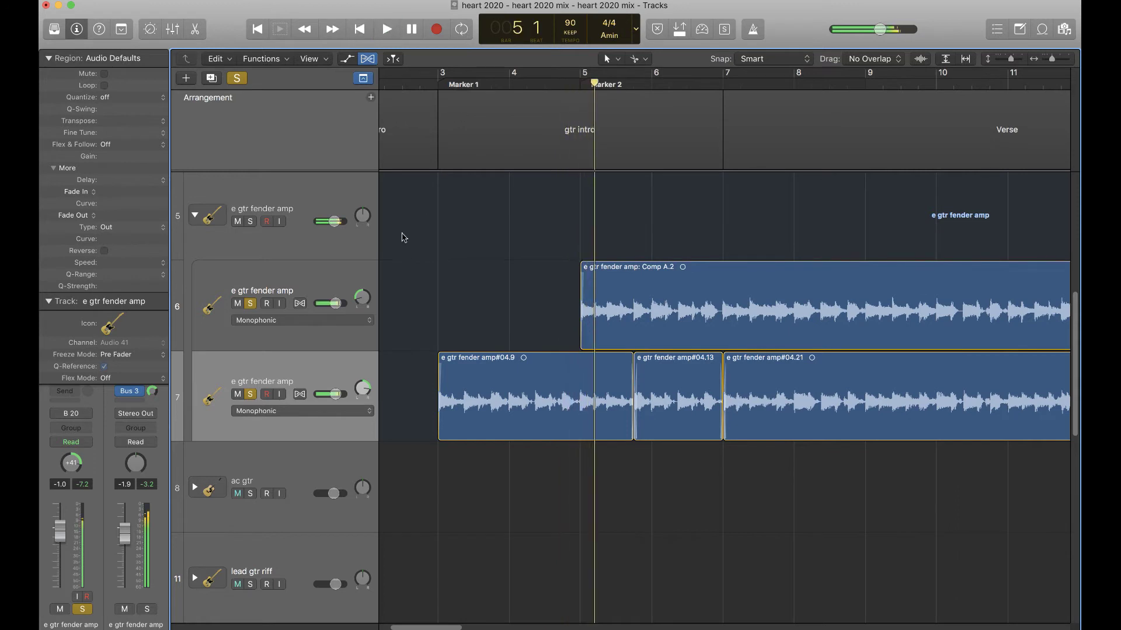
Step: Set Fade Out to 20 for the first e gtr fender amp region on each of tracks 6 and 7
{"action": "left_click", "coordinate": [454, 397]}
{"action": "left_click", "coordinate": [610, 314]}
{"action": "mouse_move", "coordinate": [415, 238]}
{"action": "left_mouse_down"}
{"action": "mouse_move", "coordinate": [543, 492]}
{"action": "mouse_move", "coordinate": [608, 502]}
{"action": "left_mouse_up"}
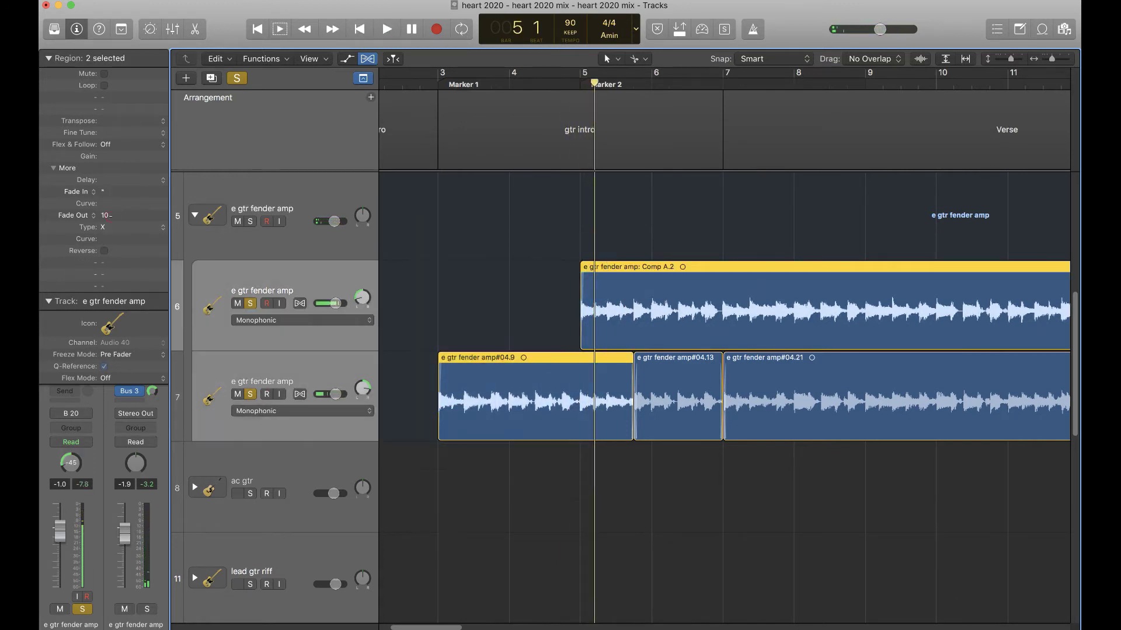
{"action": "double_click", "coordinate": [108, 215]}
{"action": "type", "text": "20"}
{"action": "key", "text": "Return"}
Step: Play back the guitar intro from just before bar 3 to hear the edited fades
{"action": "left_click", "coordinate": [402, 83]}
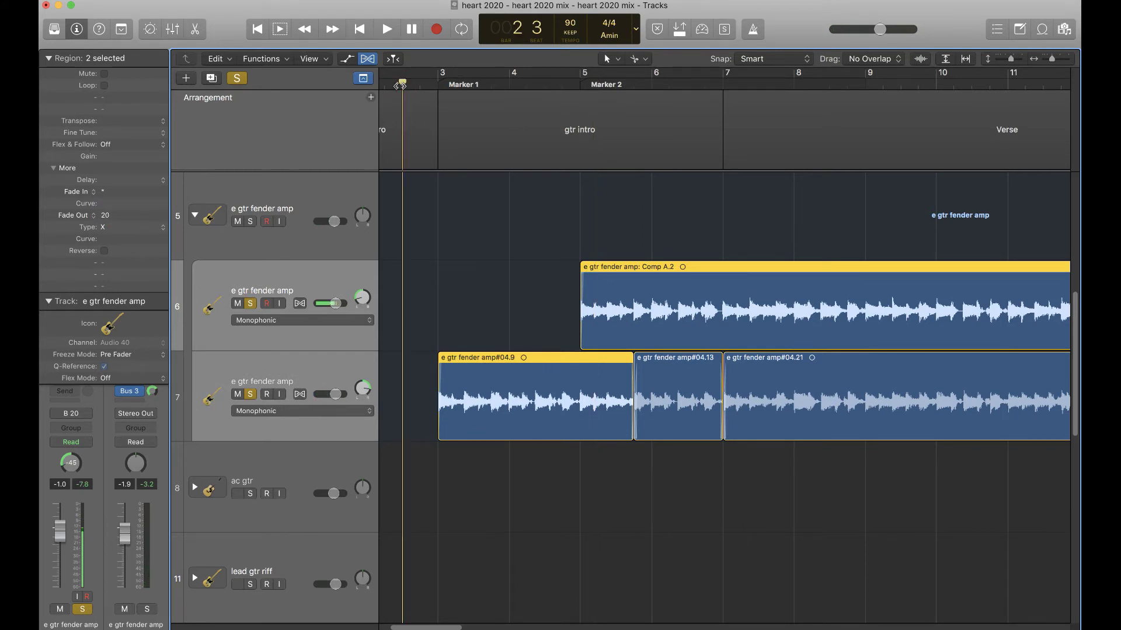
{"action": "key", "text": "space"}
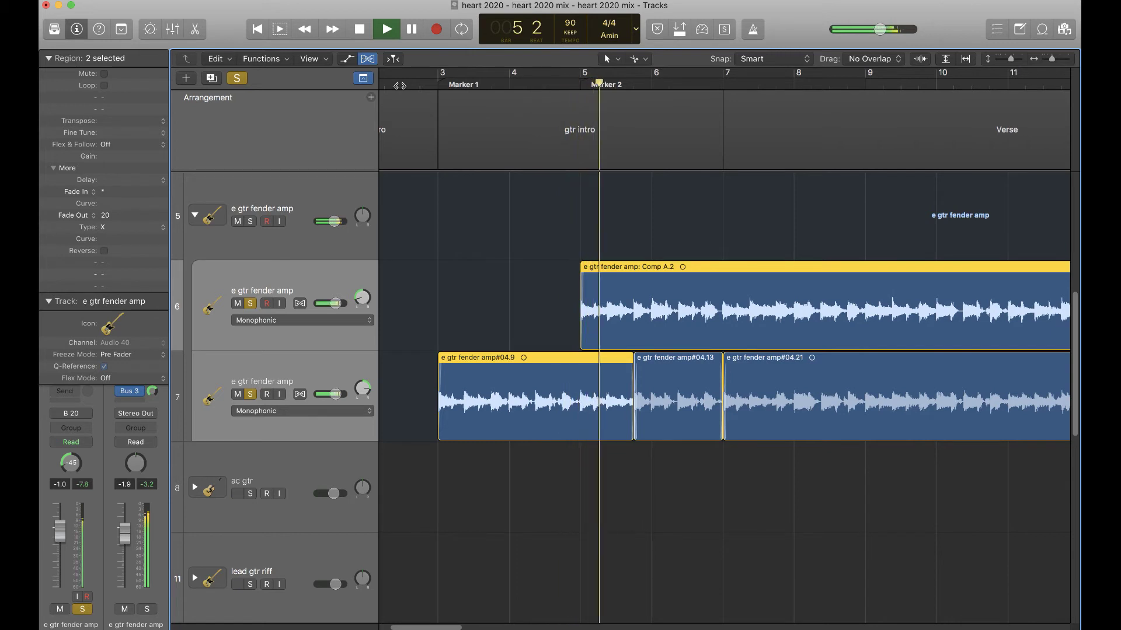
{"action": "key", "text": "space"}
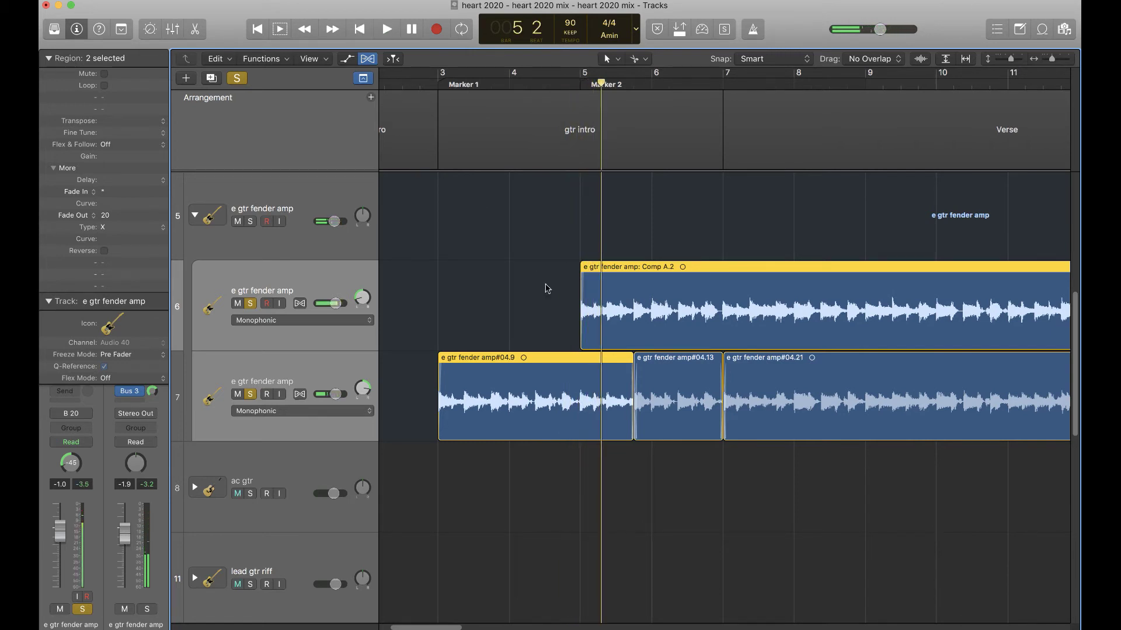
Step: Assign the Fade Tool as the secondary editing tool
{"action": "key", "text": "z"}
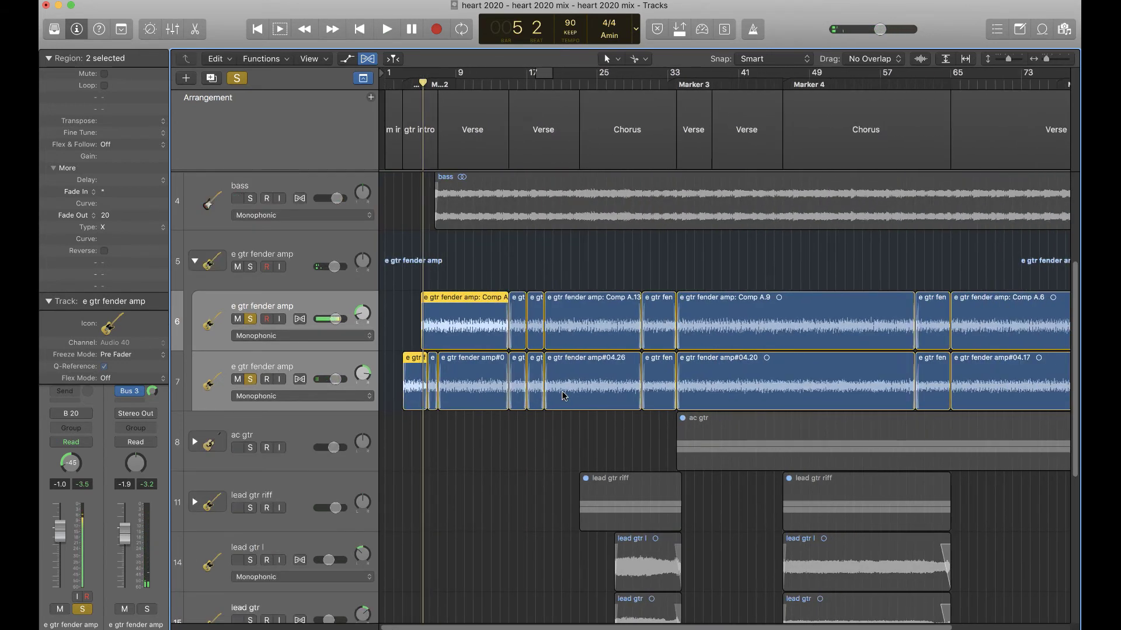
{"action": "scroll", "coordinate": [565, 396], "scroll_direction": "down", "scroll_amount": 8}
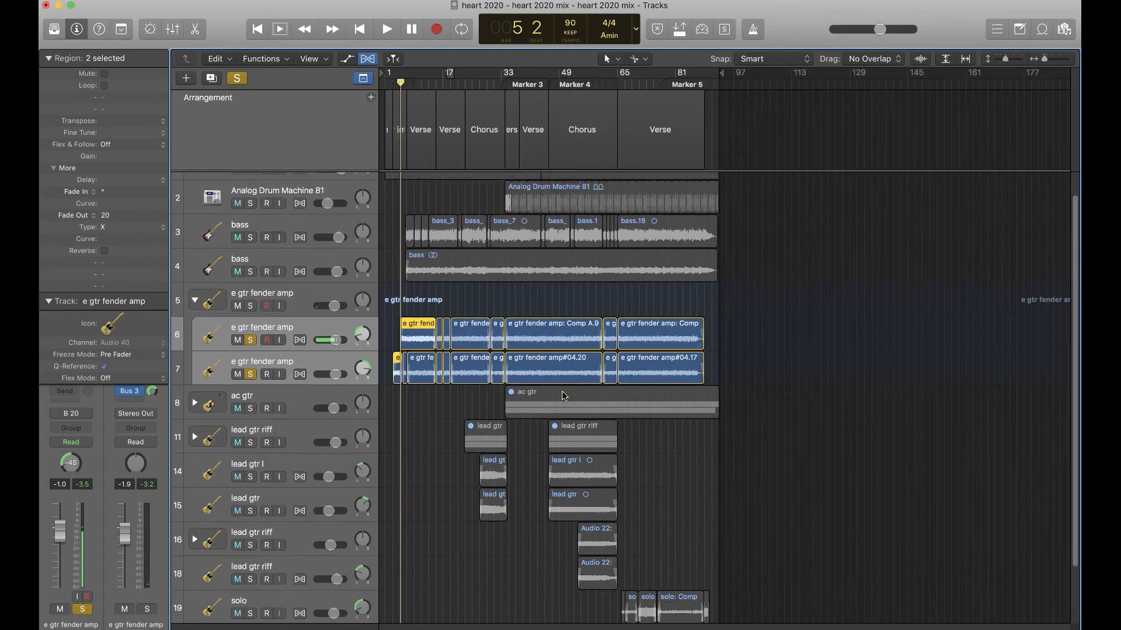
{"action": "scroll", "coordinate": [565, 395], "scroll_direction": "down", "scroll_amount": 2}
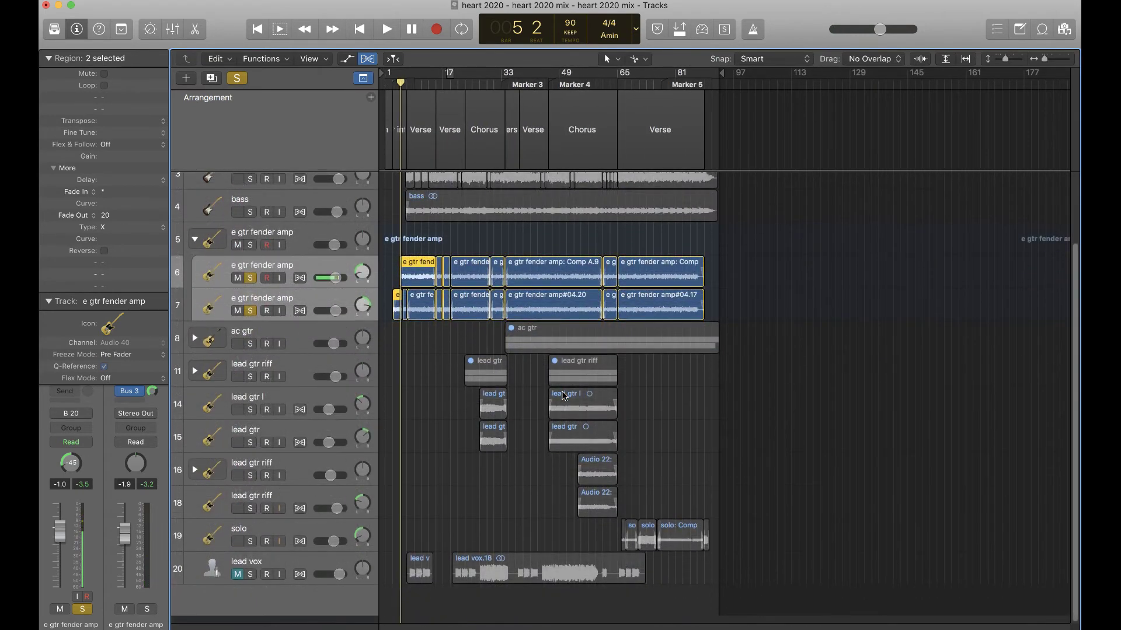
{"action": "scroll", "coordinate": [564, 395], "scroll_direction": "up", "scroll_amount": 3}
{"action": "scroll", "coordinate": [496, 289], "scroll_direction": "up", "scroll_amount": 3}
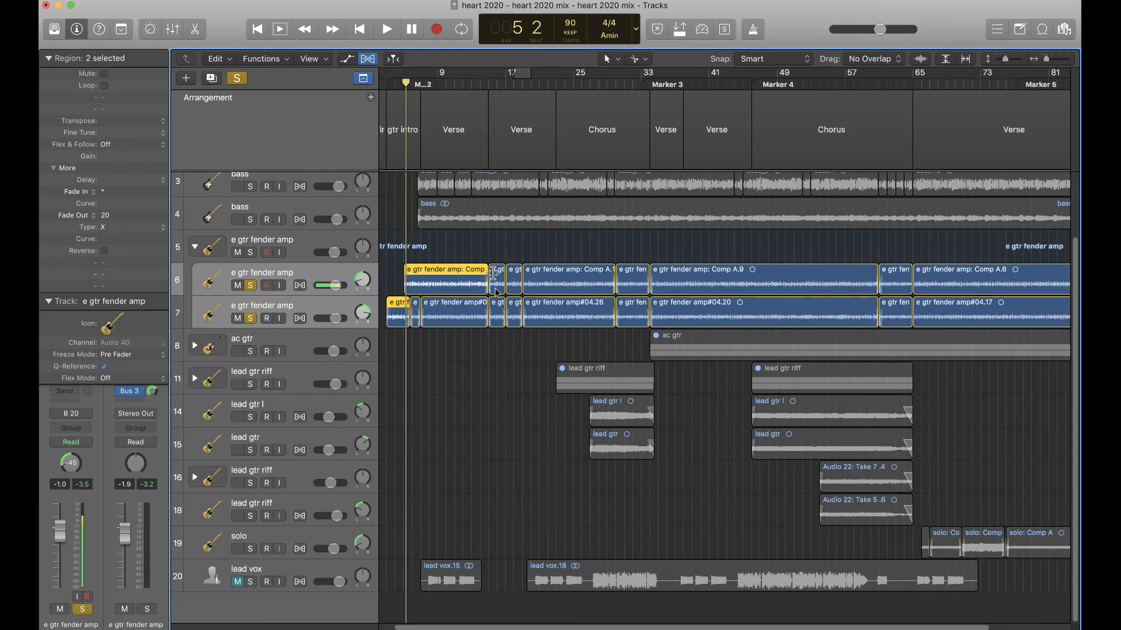
{"action": "scroll", "coordinate": [496, 292], "scroll_direction": "up", "scroll_amount": 1}
{"action": "scroll", "coordinate": [496, 292], "scroll_direction": "up", "scroll_amount": 2}
{"action": "left_click", "coordinate": [637, 59]}
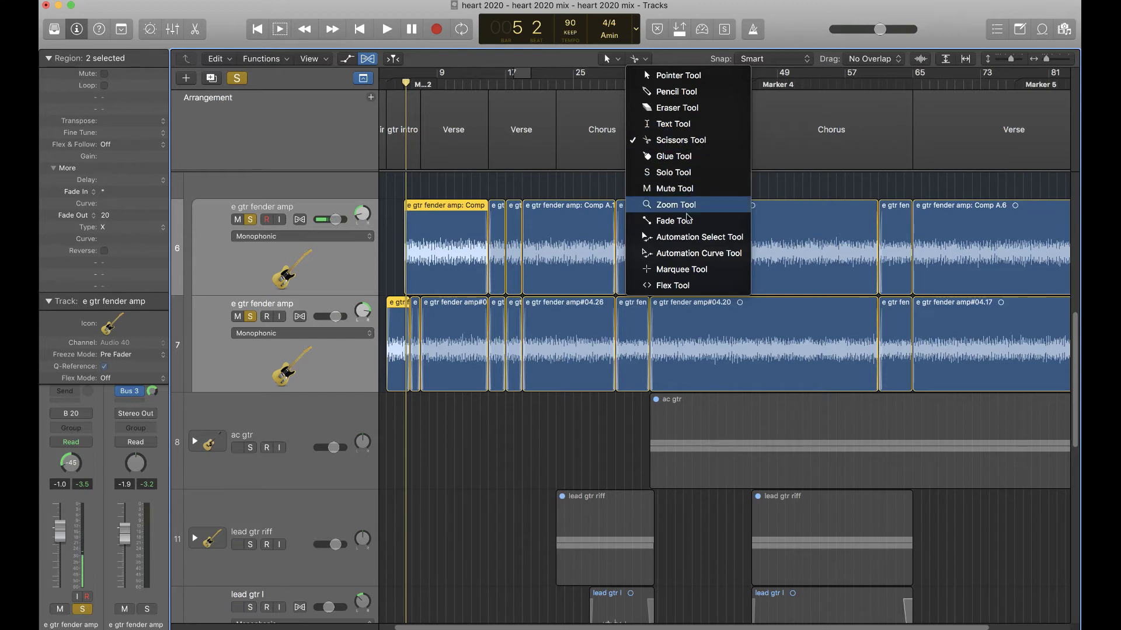
{"action": "left_click", "coordinate": [687, 221]}
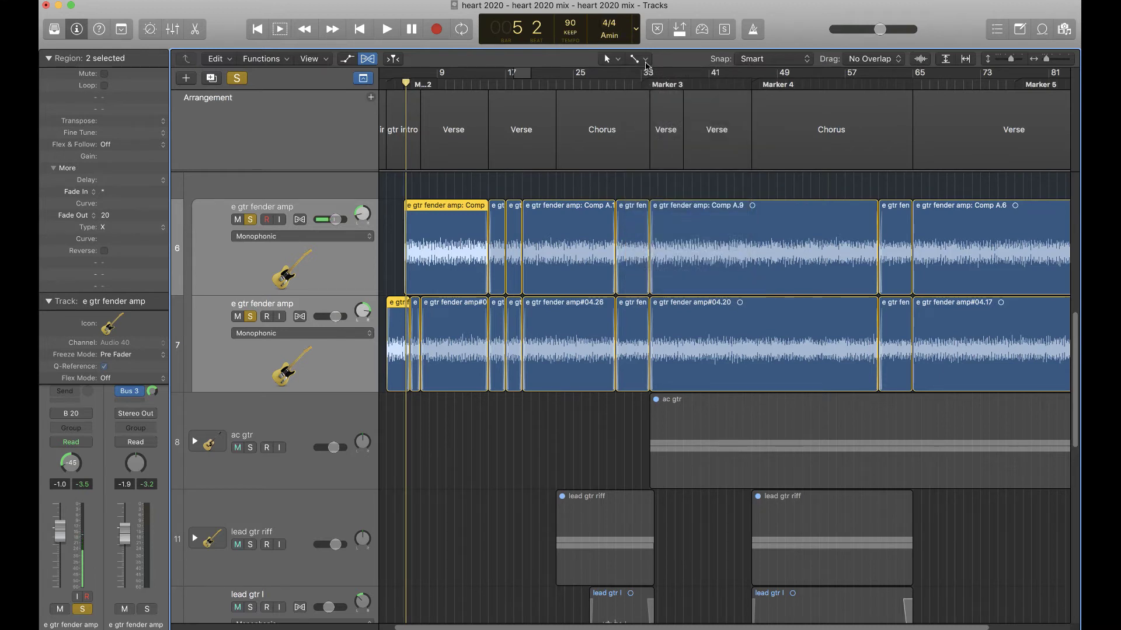
Step: Assign the Pointer Tool as the secondary editing tool
{"action": "left_click", "coordinate": [639, 59]}
{"action": "left_click", "coordinate": [648, 81]}
{"action": "left_click", "coordinate": [506, 541], "text": "ctrl+alt"}
{"action": "left_click", "coordinate": [506, 541], "text": "ctrl+alt"}
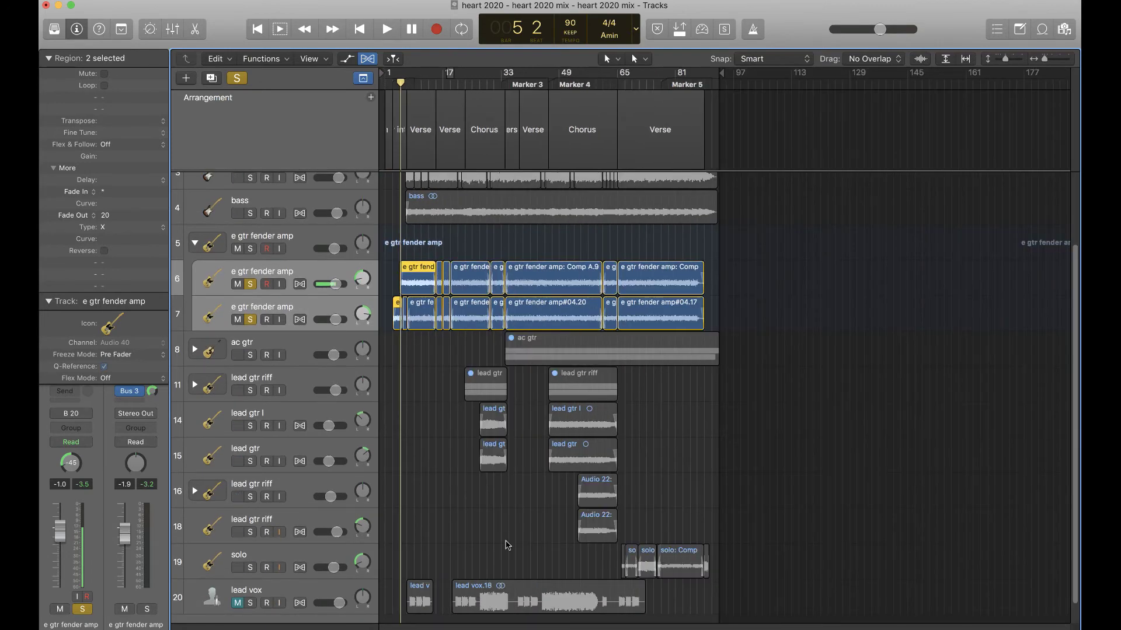
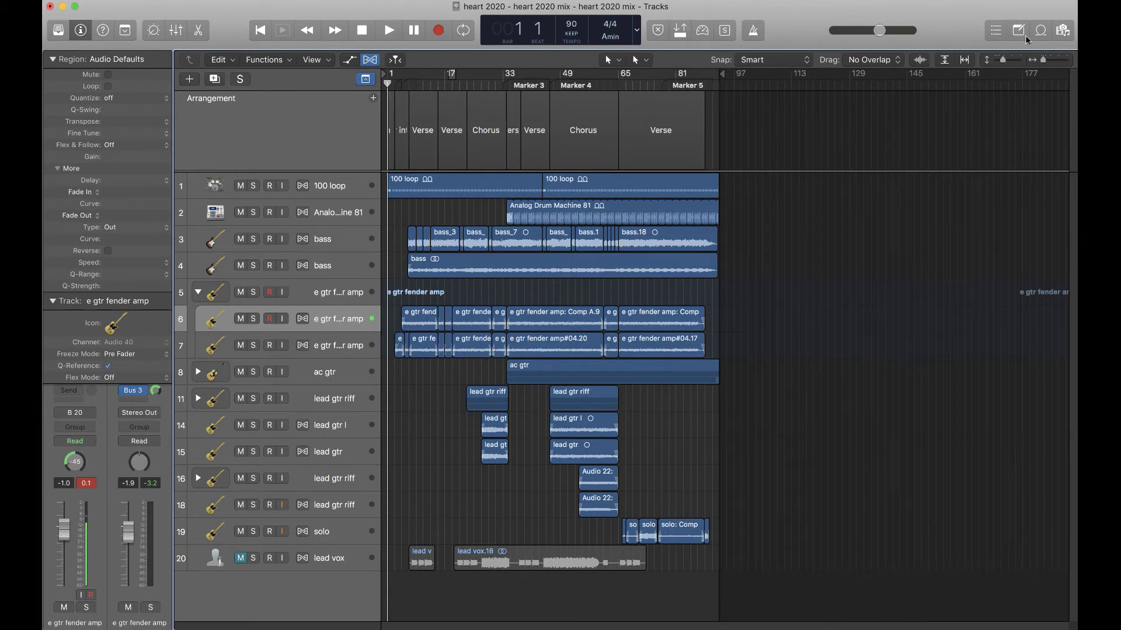
Step: Show the project's note pad
{"action": "left_click", "coordinate": [1020, 34]}
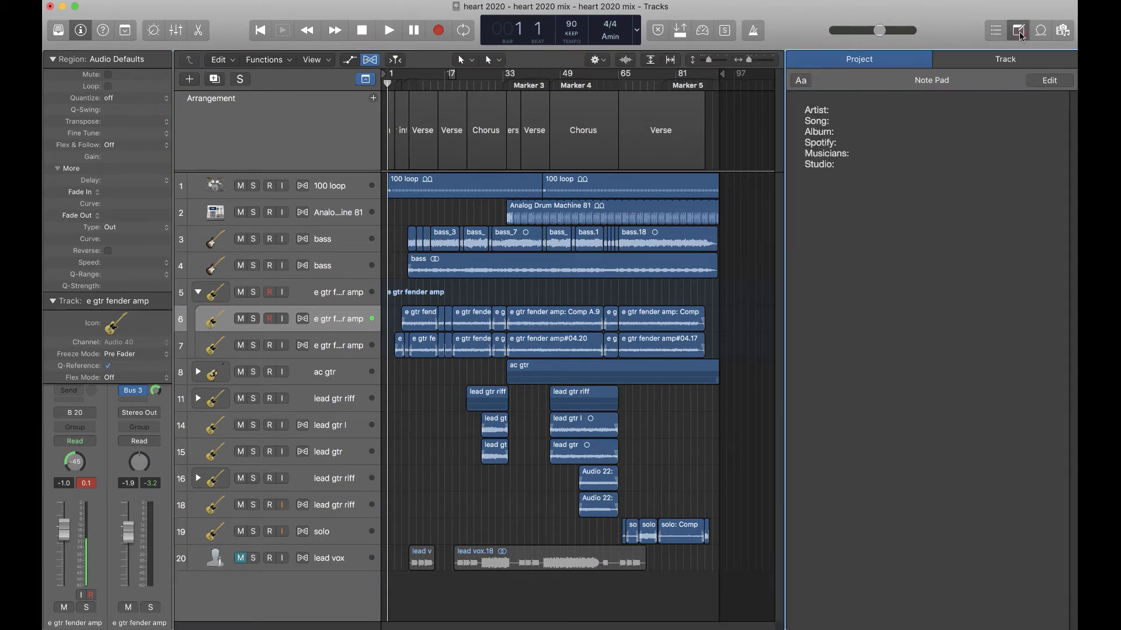
Step: Examine the note pad's project notes and the selected track's notes in turn, ending on the project notes
{"action": "left_click", "coordinate": [1020, 34]}
{"action": "left_click", "coordinate": [1020, 34]}
{"action": "left_click", "coordinate": [1020, 33]}
{"action": "left_click", "coordinate": [1020, 34]}
{"action": "left_click", "coordinate": [1020, 33]}
{"action": "left_click", "coordinate": [1020, 34]}
{"action": "left_click", "coordinate": [1031, 65]}
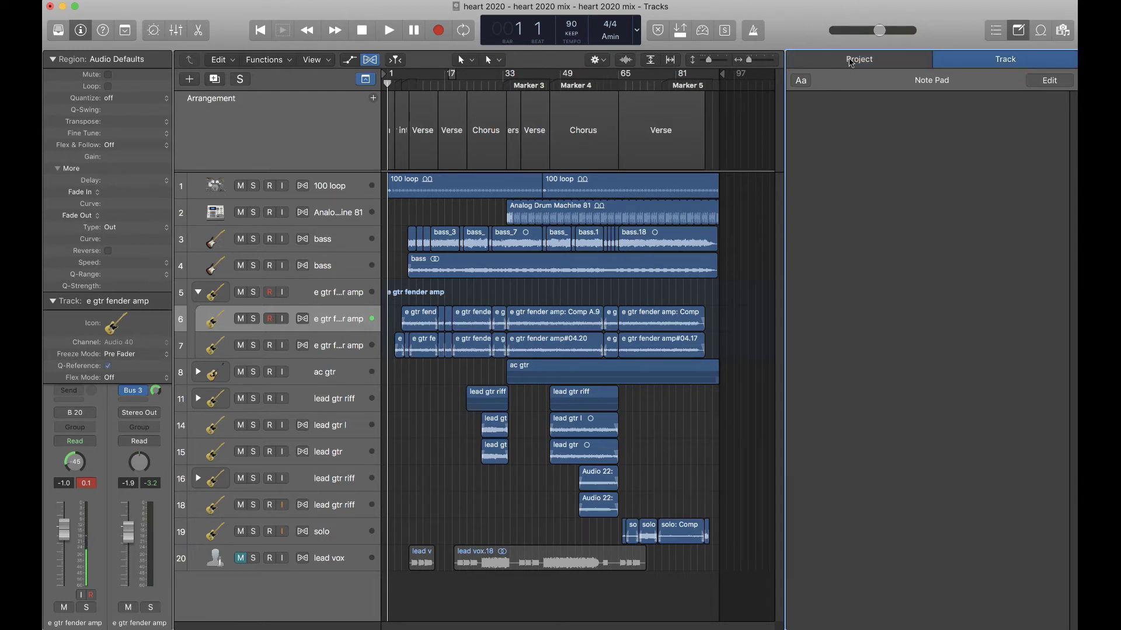
{"action": "left_click", "coordinate": [852, 61]}
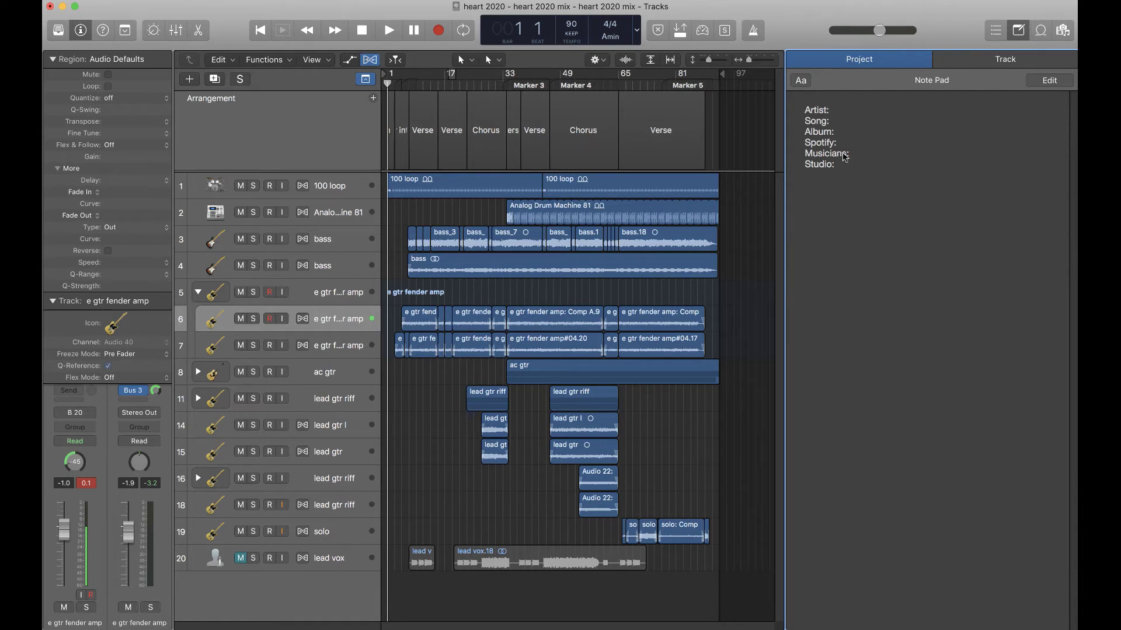
{"action": "left_click", "coordinate": [841, 166]}
{"action": "left_click", "coordinate": [993, 66]}
{"action": "left_click", "coordinate": [889, 64]}
Step: Step through the tracks from the e gtr fender amp stack down to track 16, lead gtr riff, with the project notes displayed
{"action": "left_click", "coordinate": [343, 296]}
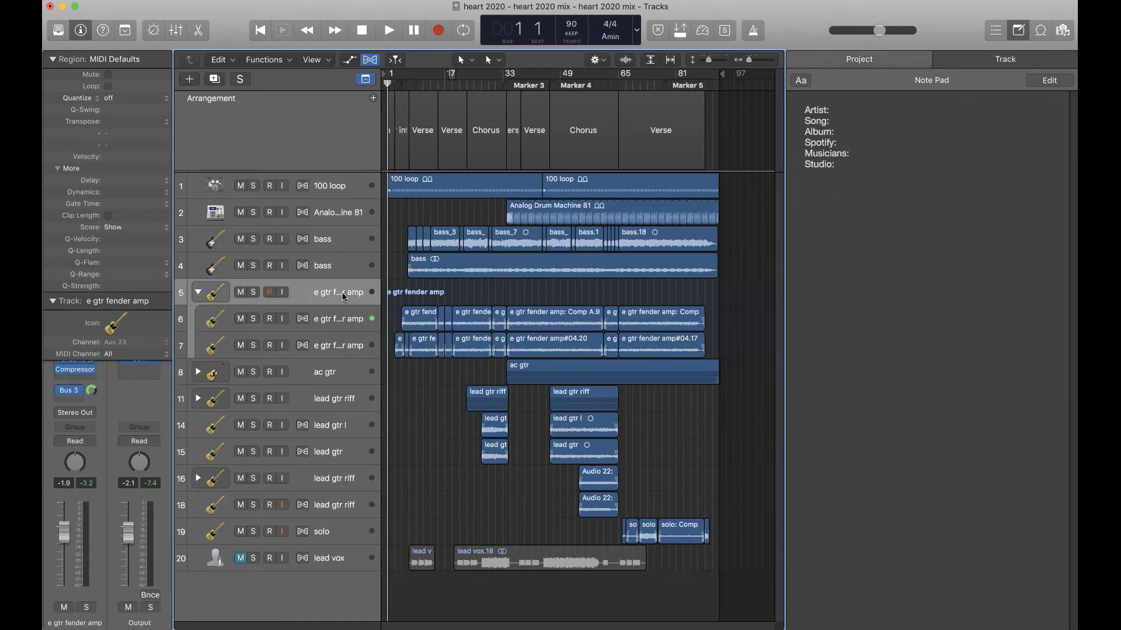
{"action": "key", "text": "Down"}
{"action": "key", "text": "Down"}
{"action": "key", "text": "Down"}
{"action": "key", "text": "Down"}
{"action": "key", "text": "Down"}
{"action": "key", "text": "Down"}
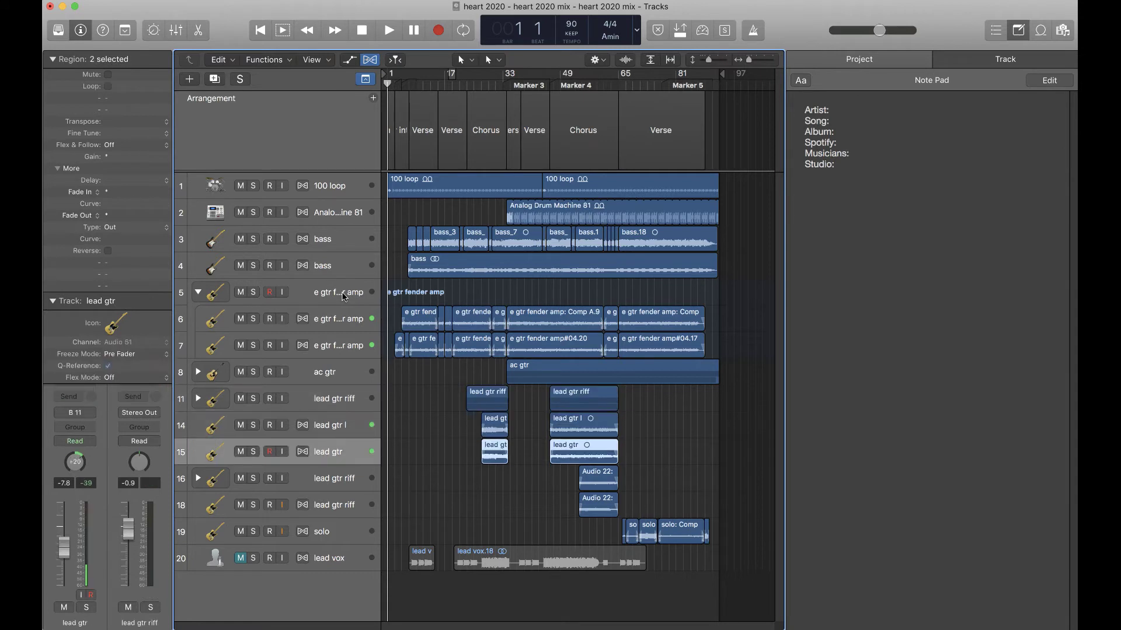
{"action": "key", "text": "Down"}
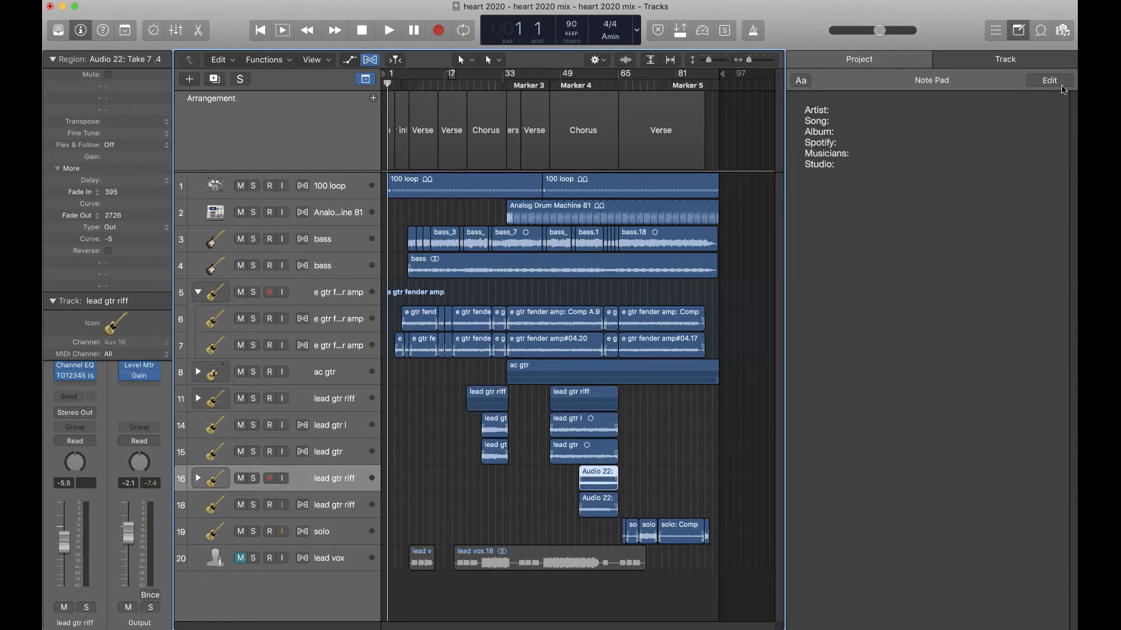
Step: Show the track notes and check them for the two bass tracks and the e gtr fender amp tracks, ending on bass track 3
{"action": "left_click", "coordinate": [999, 60]}
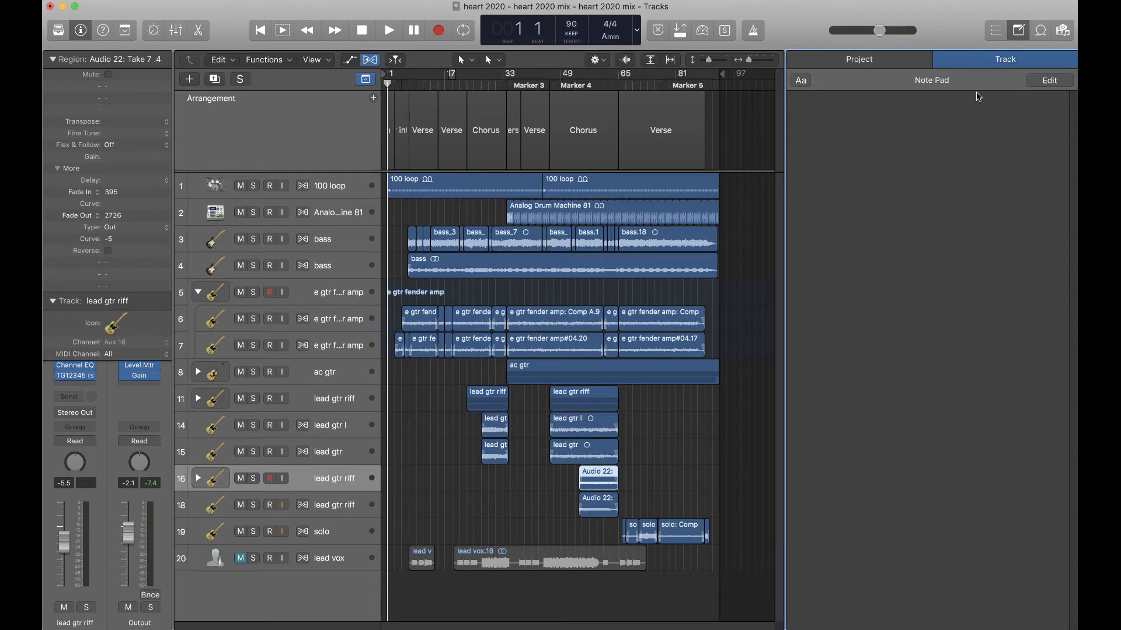
{"action": "left_click", "coordinate": [321, 238]}
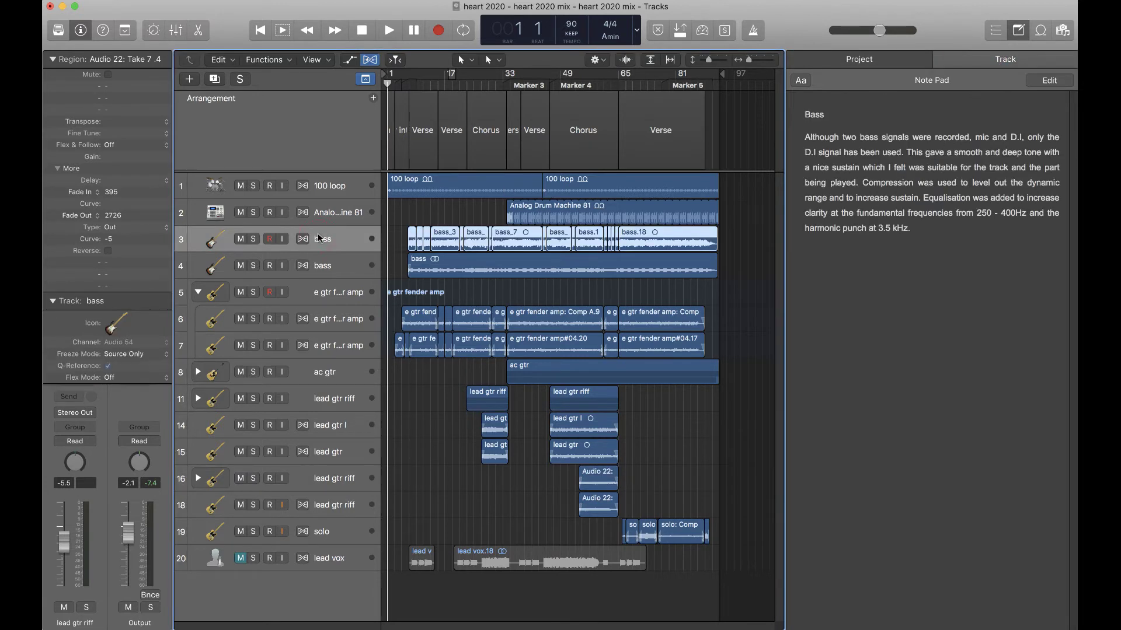
{"action": "left_click", "coordinate": [330, 266]}
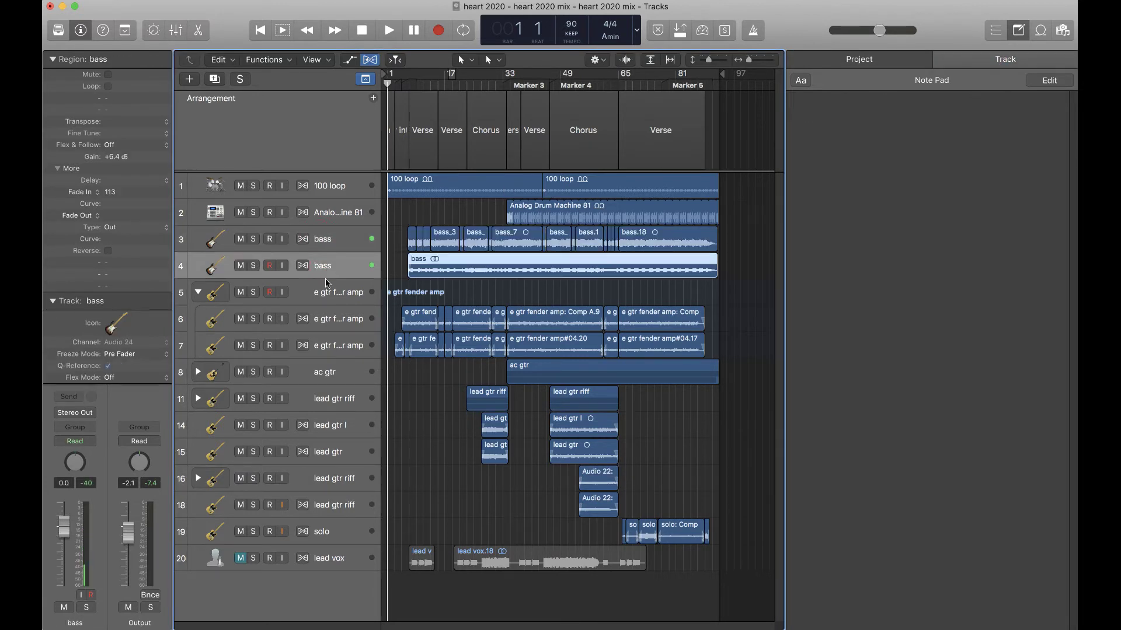
{"action": "left_click", "coordinate": [328, 292]}
{"action": "left_click", "coordinate": [336, 322]}
{"action": "left_click", "coordinate": [336, 349]}
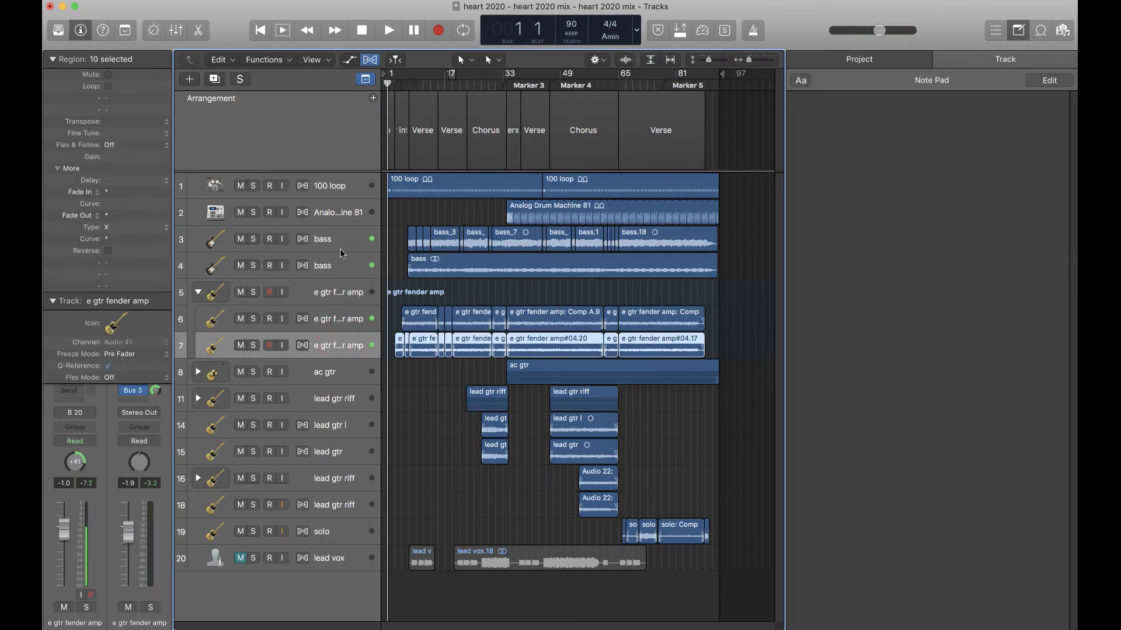
{"action": "left_click", "coordinate": [343, 244]}
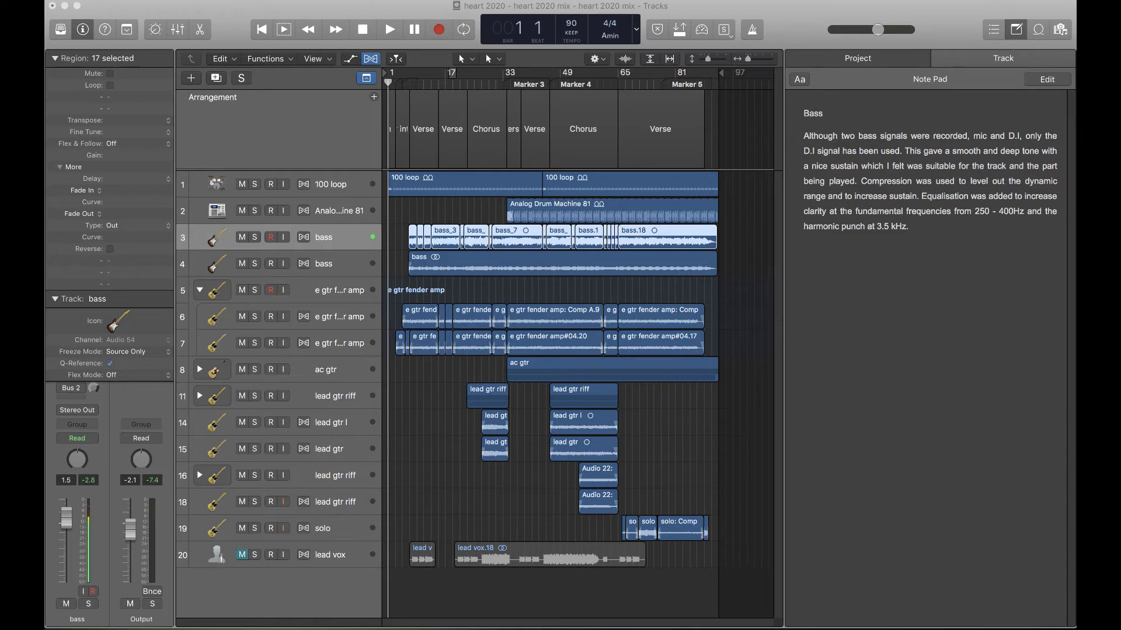
Step: Enlarge the track rows vertically and read through the written notes of bass track 3
{"action": "left_click", "coordinate": [1015, 58]}
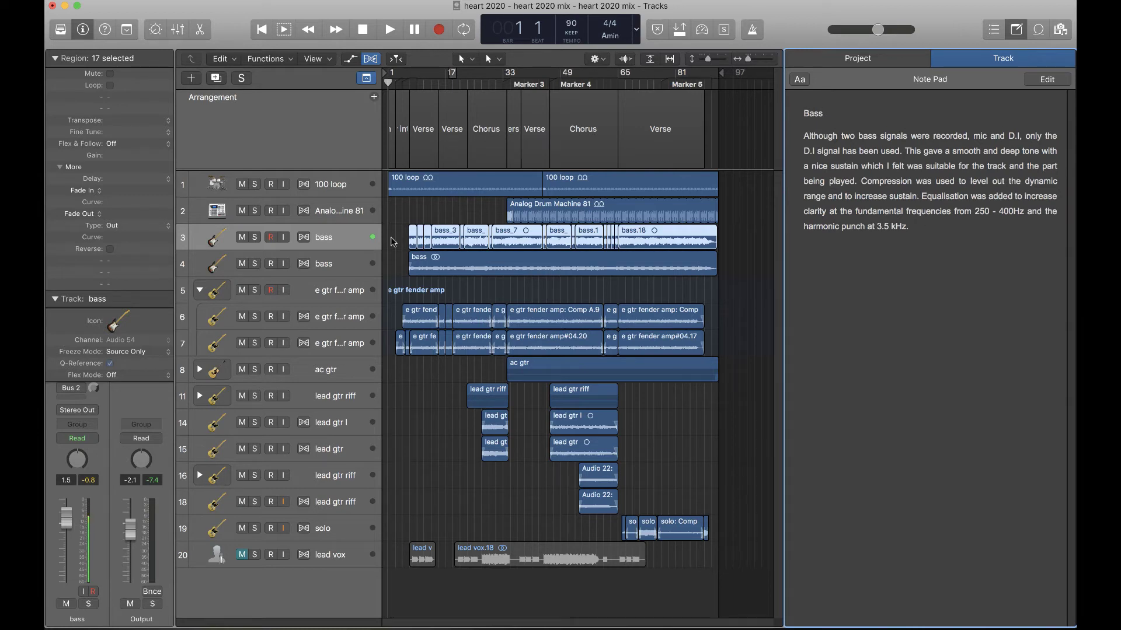
{"action": "left_click", "coordinate": [345, 239]}
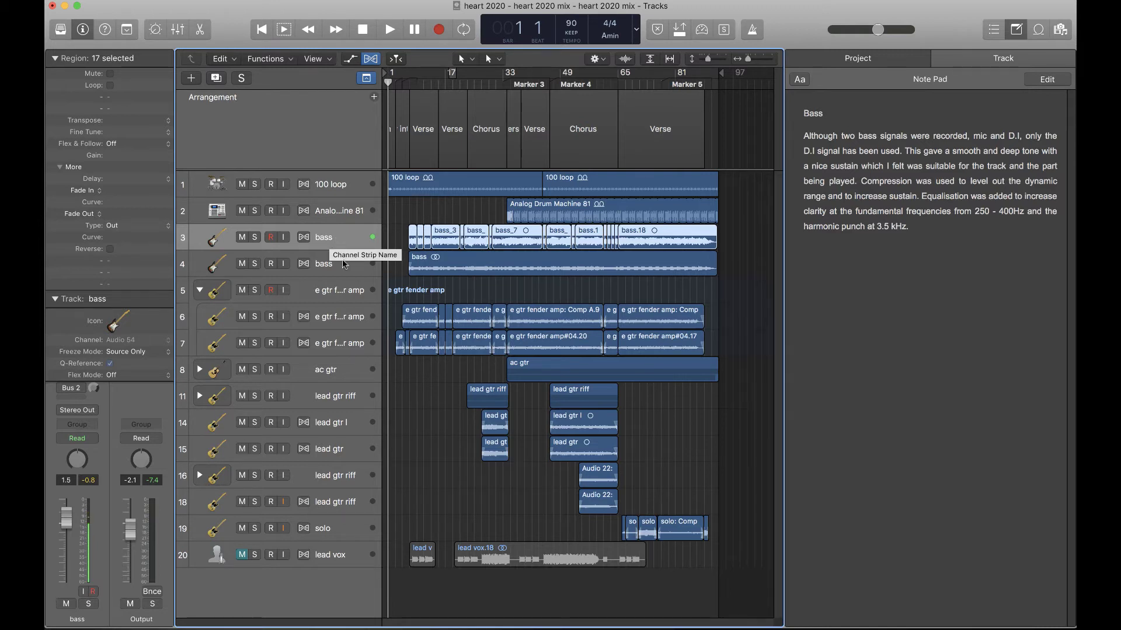
{"action": "key", "text": "super+Down"}
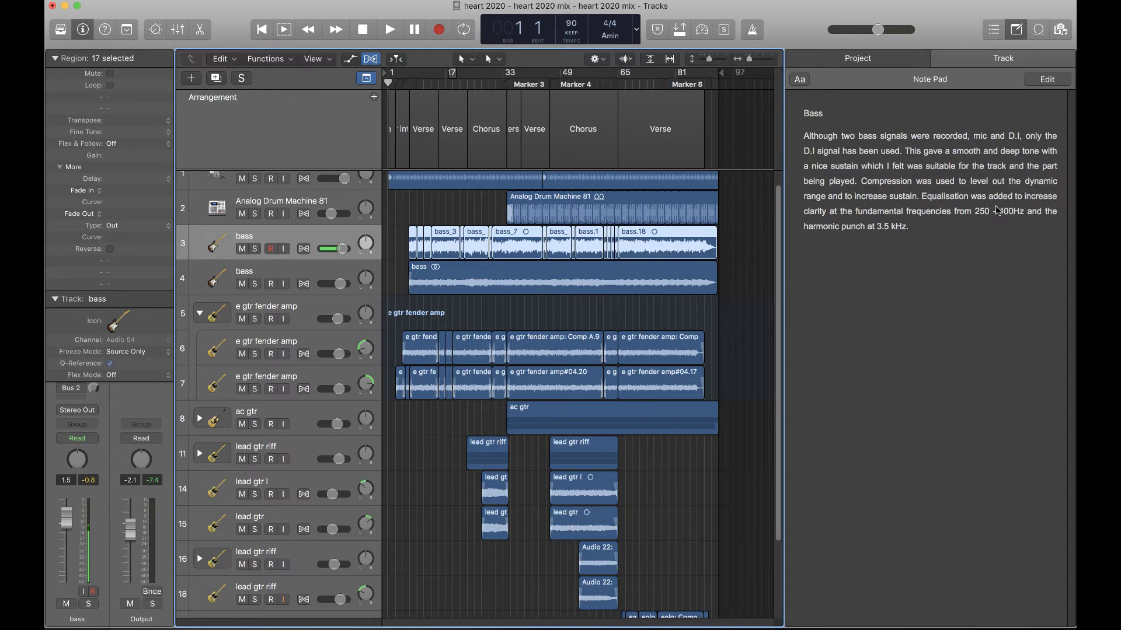
{"action": "left_click", "coordinate": [932, 265]}
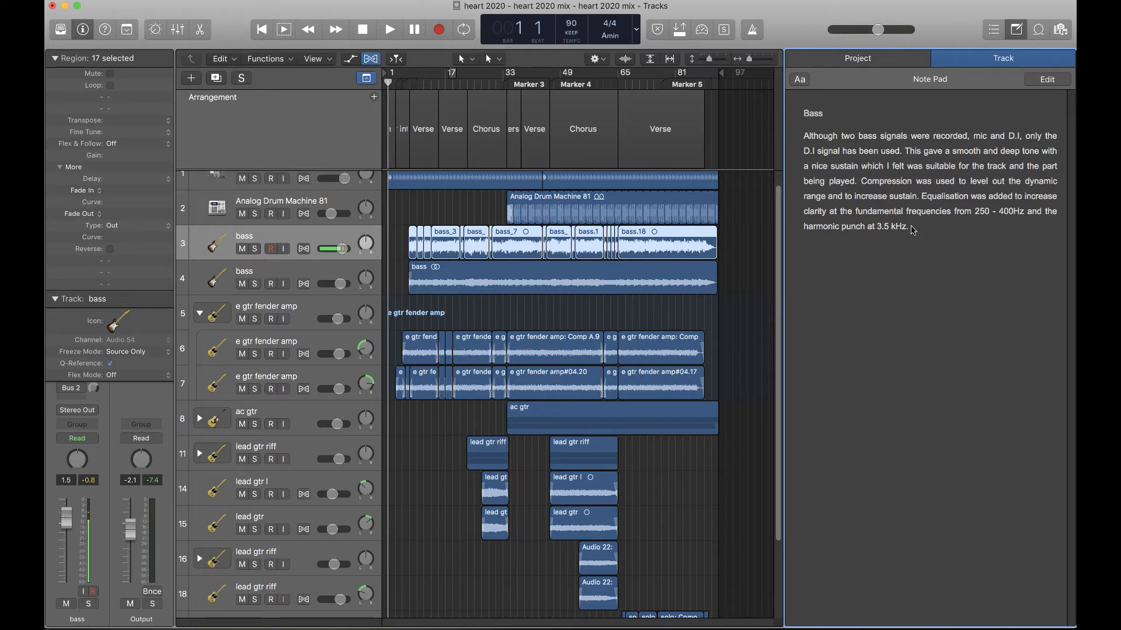
{"action": "left_click", "coordinate": [611, 227]}
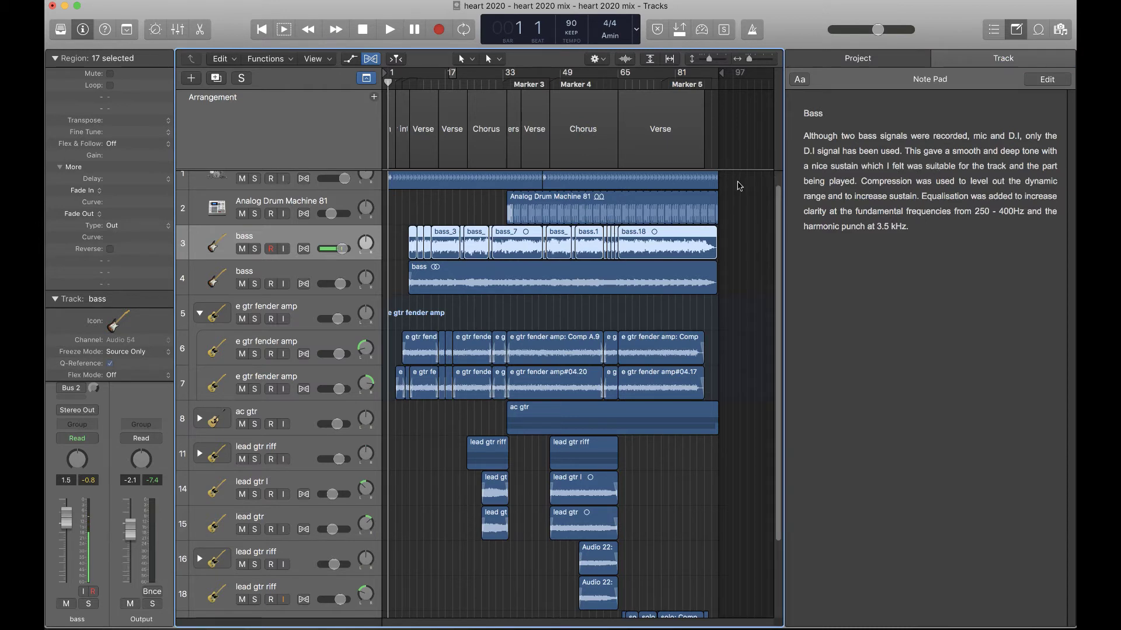
{"action": "left_click", "coordinate": [931, 260]}
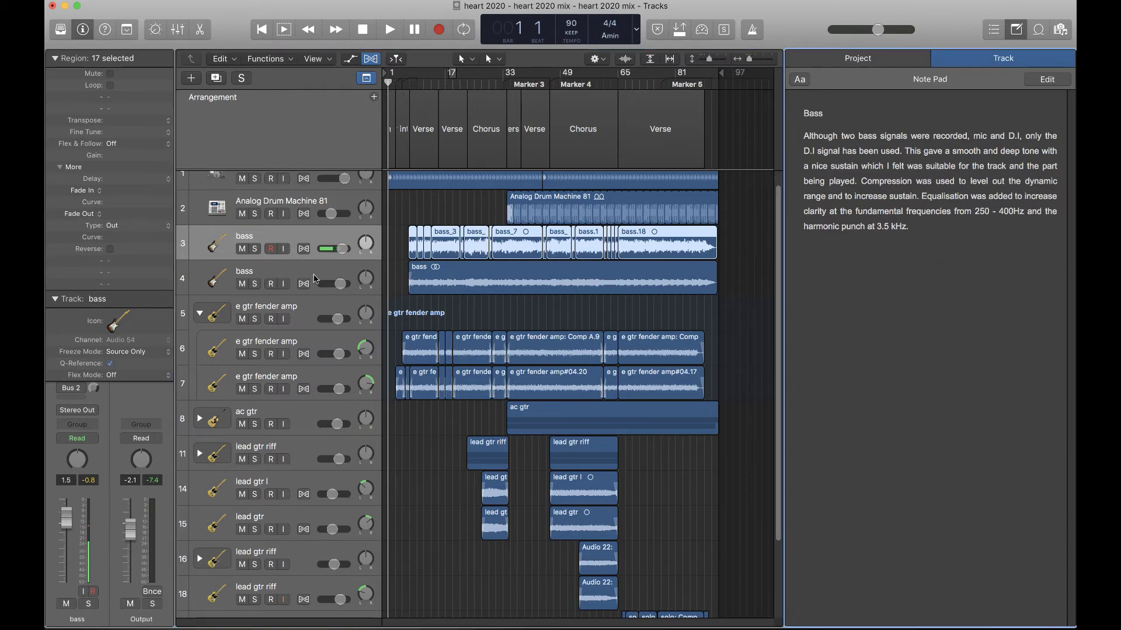
{"action": "left_click", "coordinate": [478, 277]}
{"action": "left_click", "coordinate": [306, 244]}
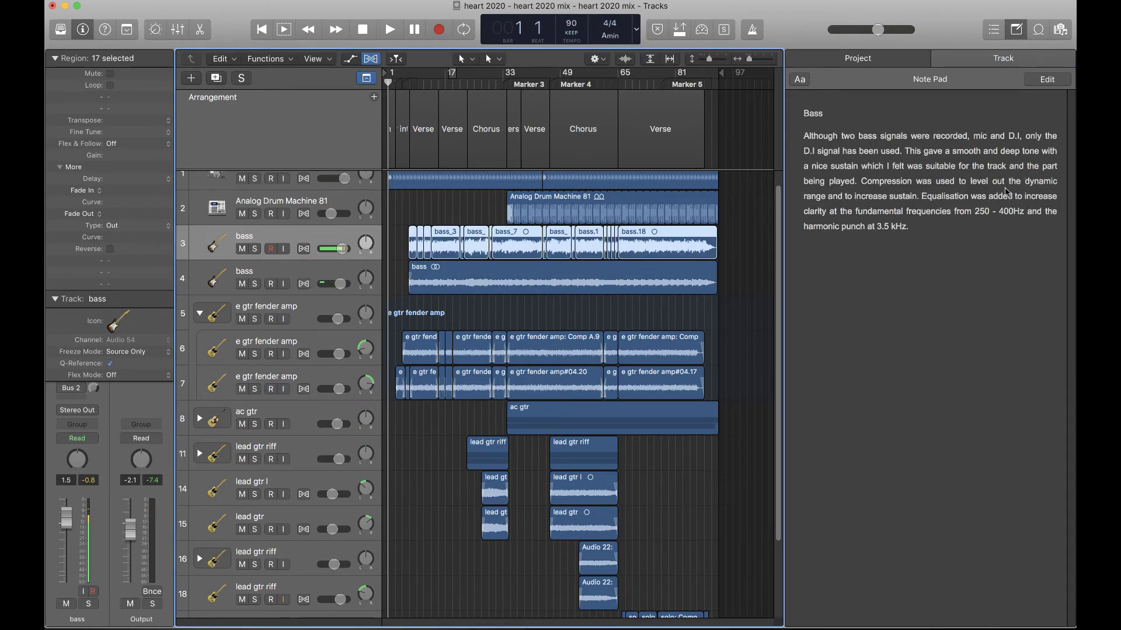
Step: Make the bass track's note editable and select its entire text, including the heading
{"action": "left_click", "coordinate": [874, 136]}
{"action": "double_click", "coordinate": [873, 136]}
{"action": "left_click", "coordinate": [874, 135]}
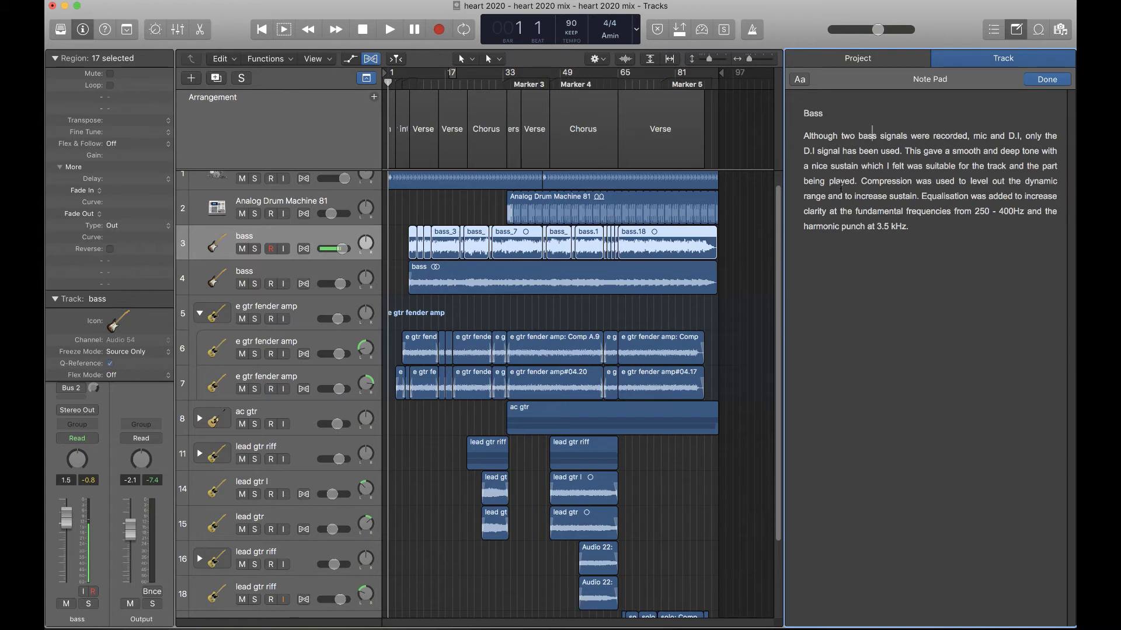
{"action": "left_click_drag", "start_coordinate": [913, 227], "coordinate": [798, 116]}
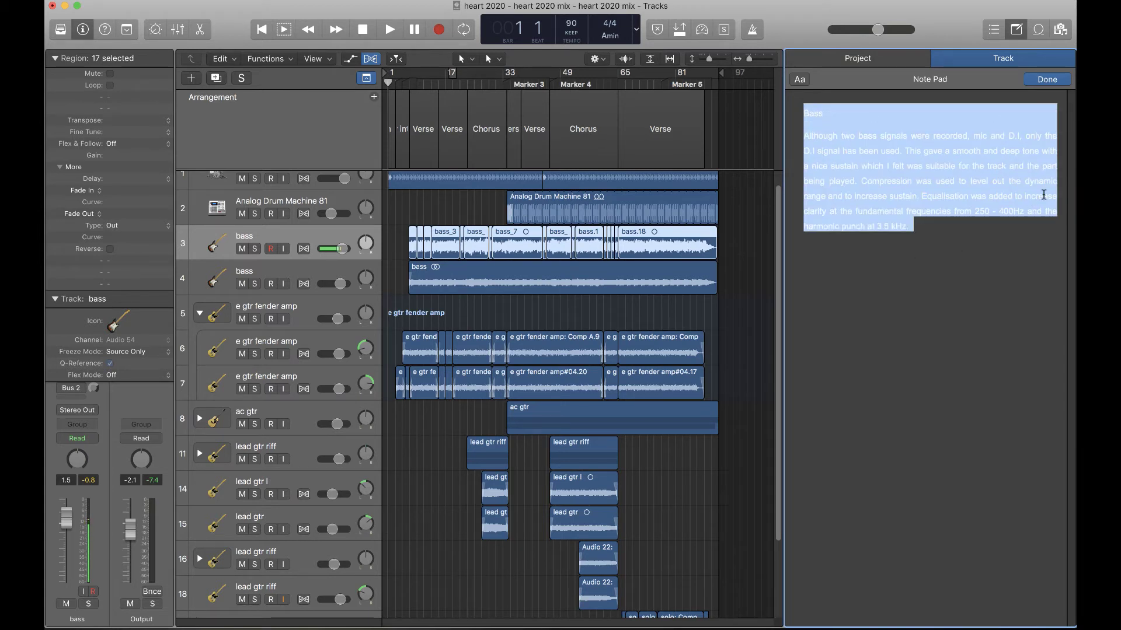
{"action": "left_click", "coordinate": [983, 245]}
{"action": "left_click_drag", "start_coordinate": [926, 233], "coordinate": [800, 115]}
Step: Look at the font and text colour options for the selected bass note, and close both windows
{"action": "left_click", "coordinate": [801, 80]}
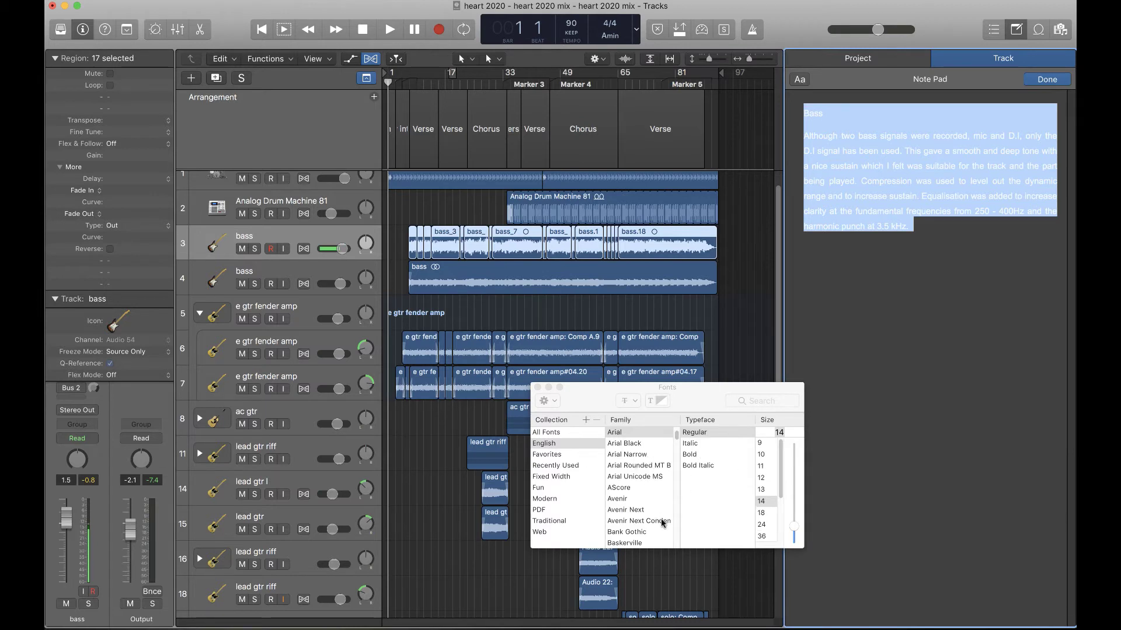
{"action": "left_click", "coordinate": [662, 402]}
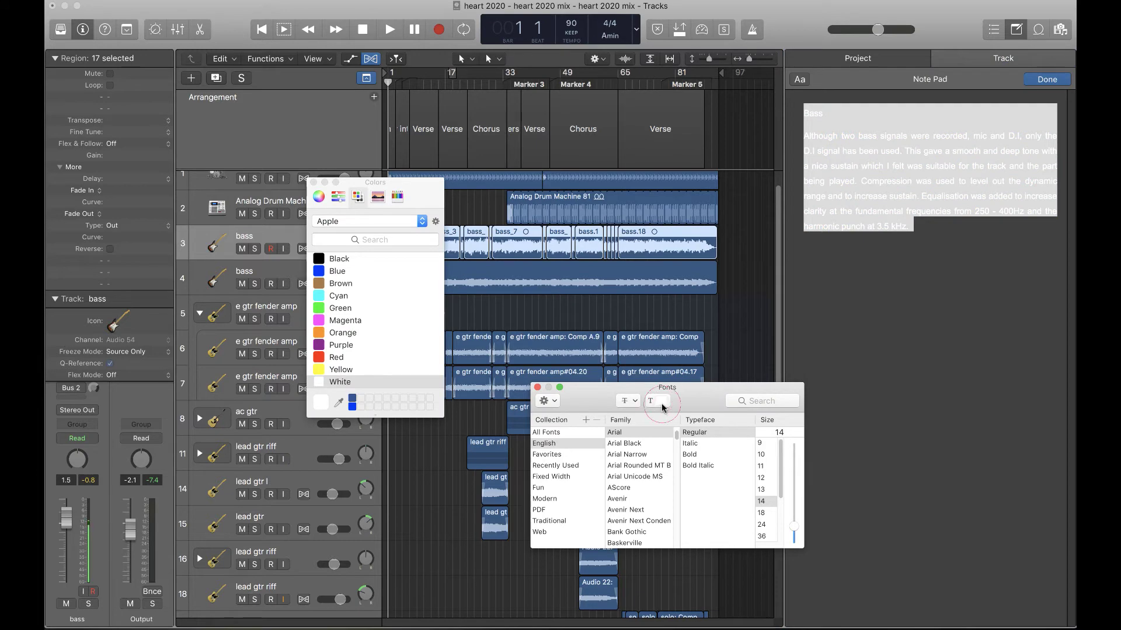
{"action": "left_click", "coordinate": [538, 387]}
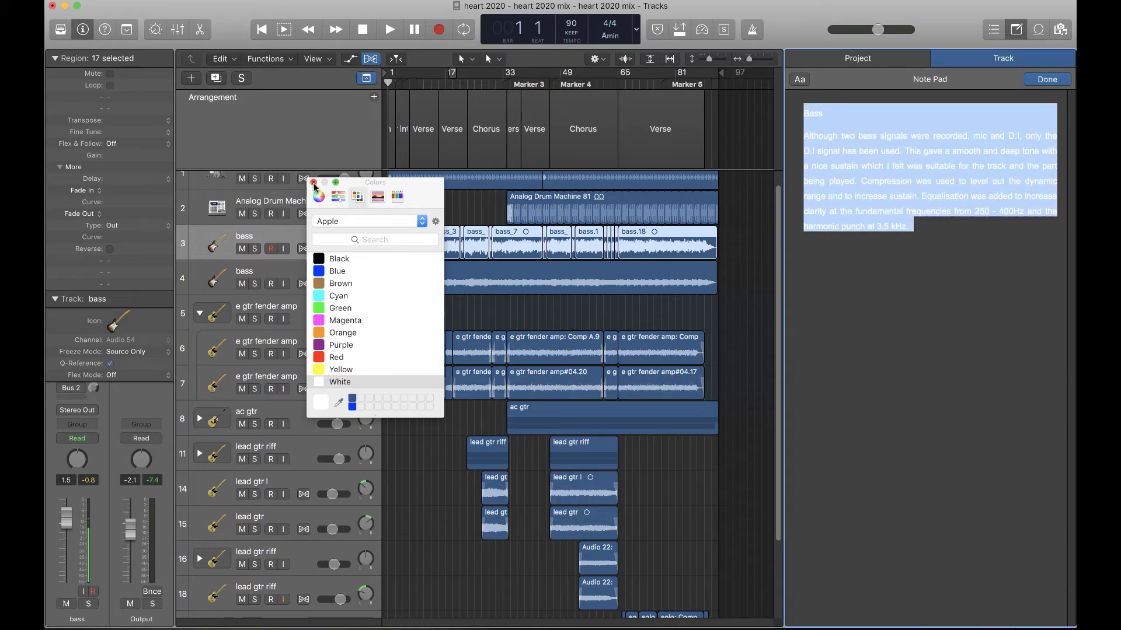
{"action": "left_click", "coordinate": [313, 182]}
{"action": "left_click", "coordinate": [928, 244]}
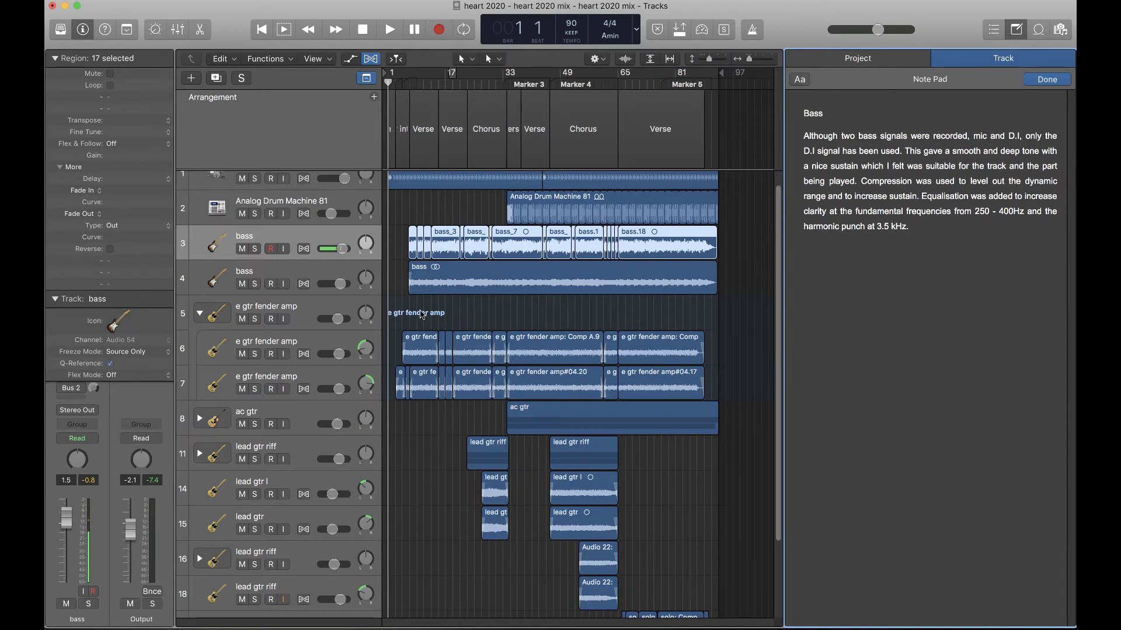
Step: Insert the desktop picture IMG-5190.jpg below the text in the bass track's note
{"action": "left_click", "coordinate": [292, 242]}
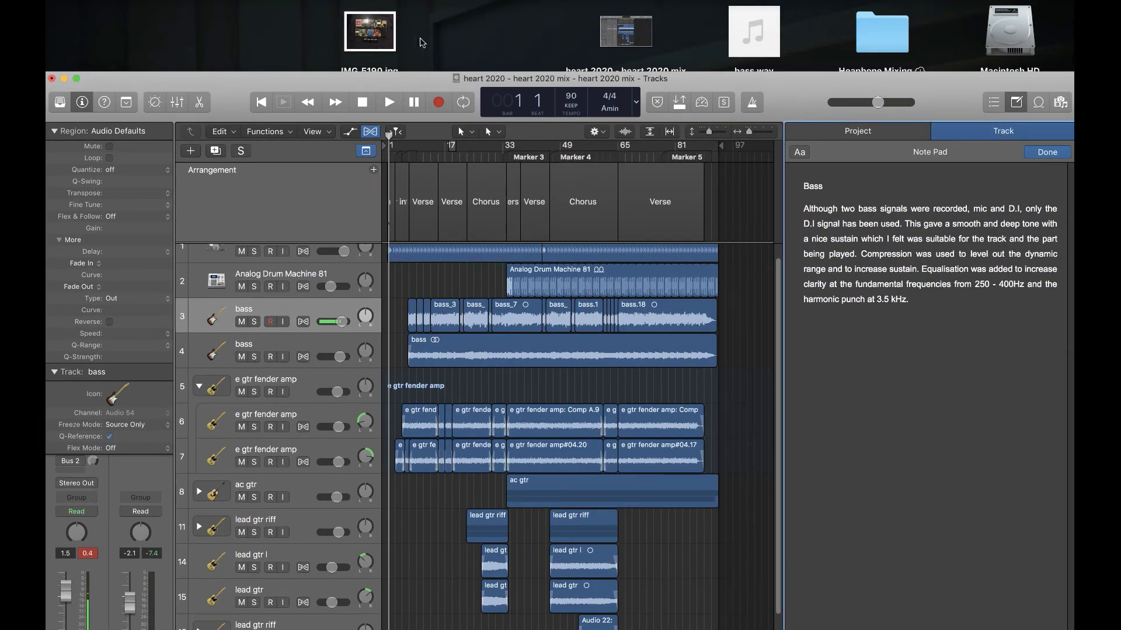
{"action": "left_click", "coordinate": [376, 42]}
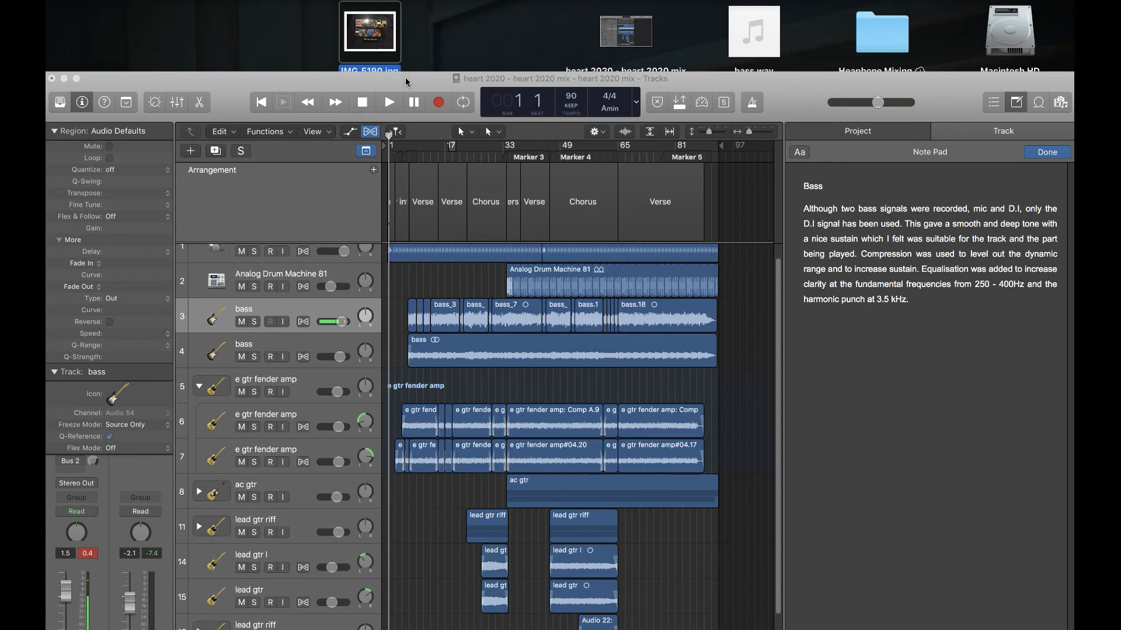
{"action": "left_click", "coordinate": [405, 77]}
{"action": "left_click_drag", "start_coordinate": [360, 19], "coordinate": [870, 337]}
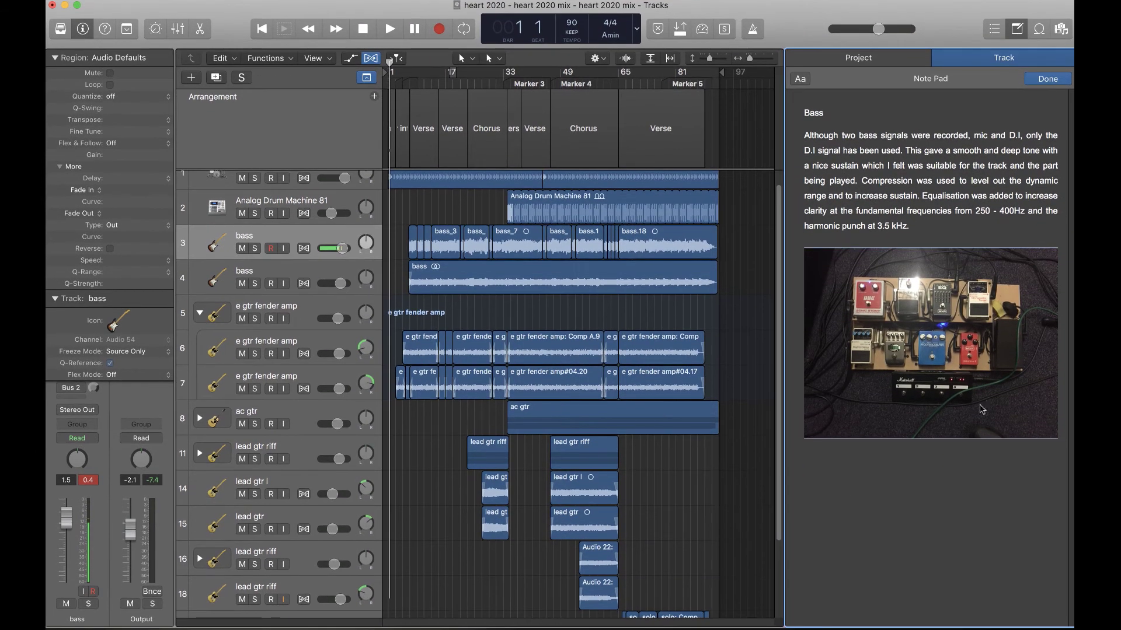
{"action": "mouse_move", "coordinate": [947, 336]}
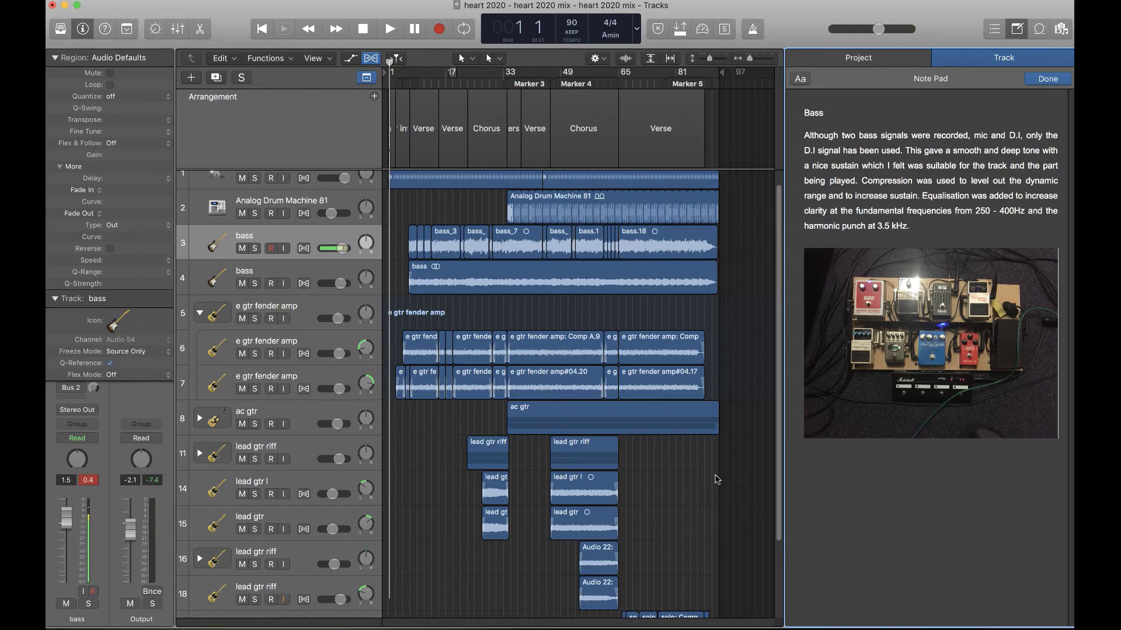
{"action": "left_click", "coordinate": [741, 490]}
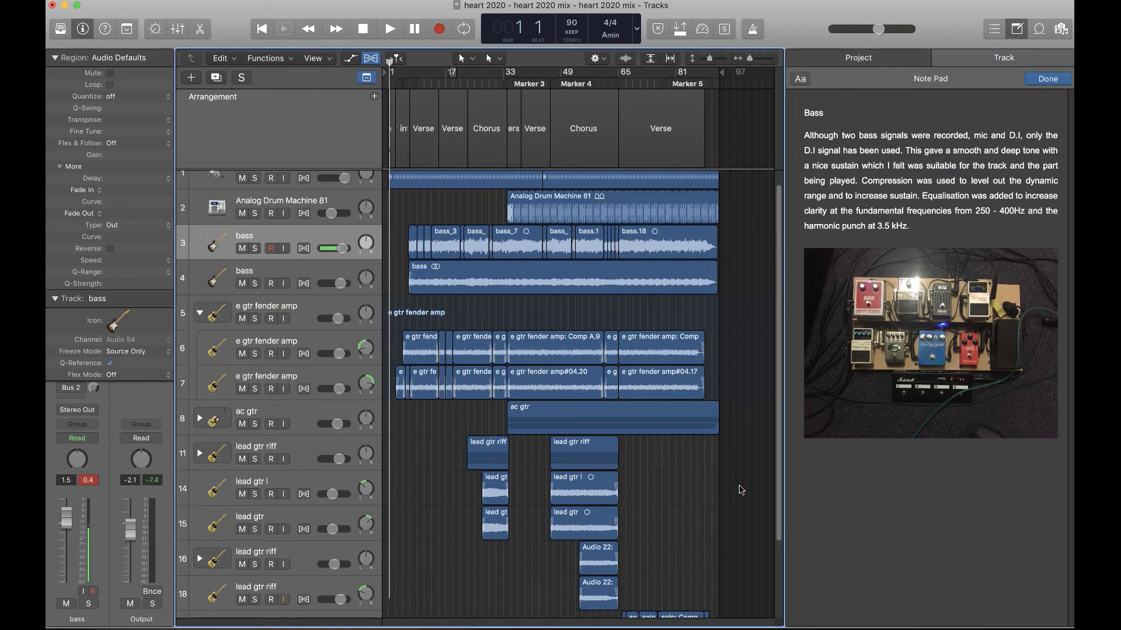
{"action": "left_click", "coordinate": [831, 498]}
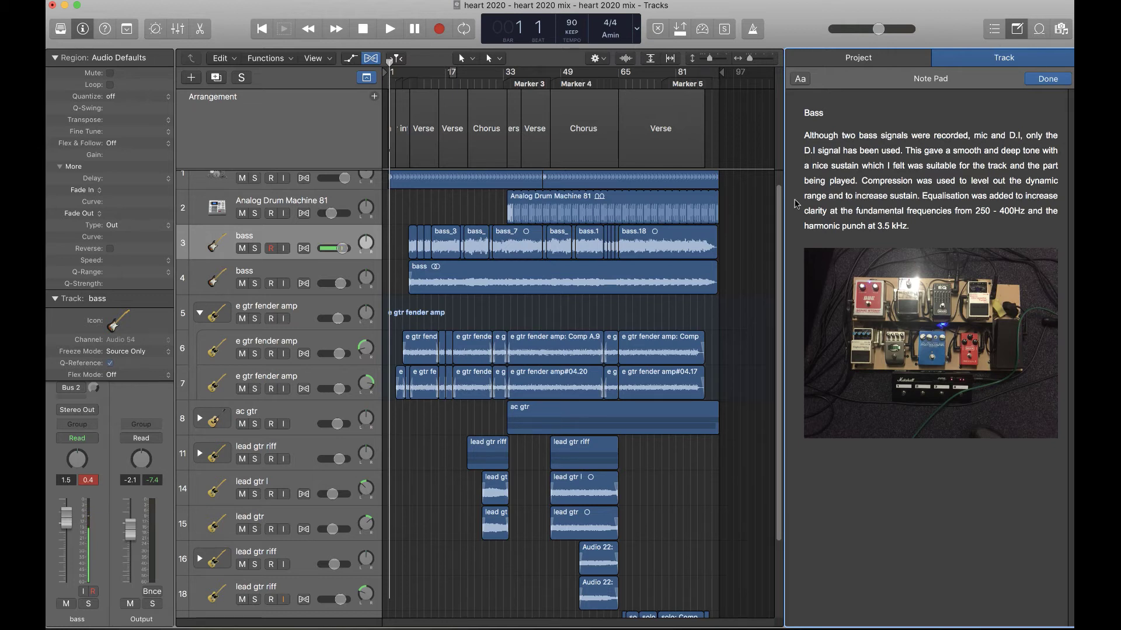
{"action": "type", "text": "x"}
{"action": "key", "text": "BackSpace"}
{"action": "mouse_move", "coordinate": [853, 262]}
{"action": "left_click", "coordinate": [712, 496]}
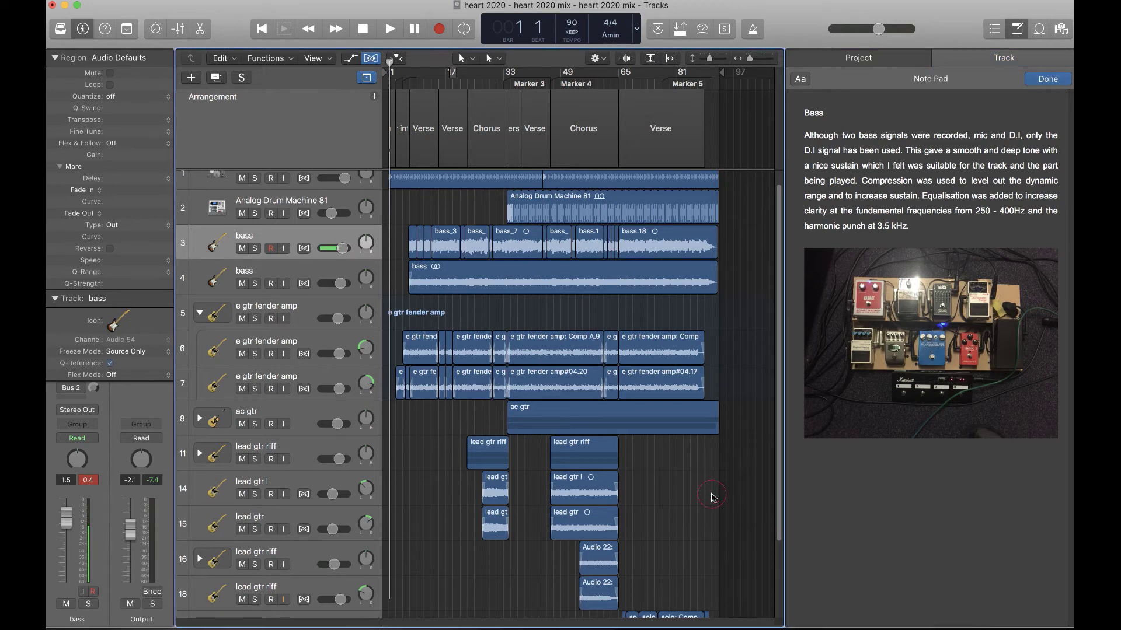
Step: Show the Mixer below the tracks and hide the note pad
{"action": "left_click", "coordinate": [955, 509]}
{"action": "left_click", "coordinate": [747, 517]}
{"action": "key", "text": "x"}
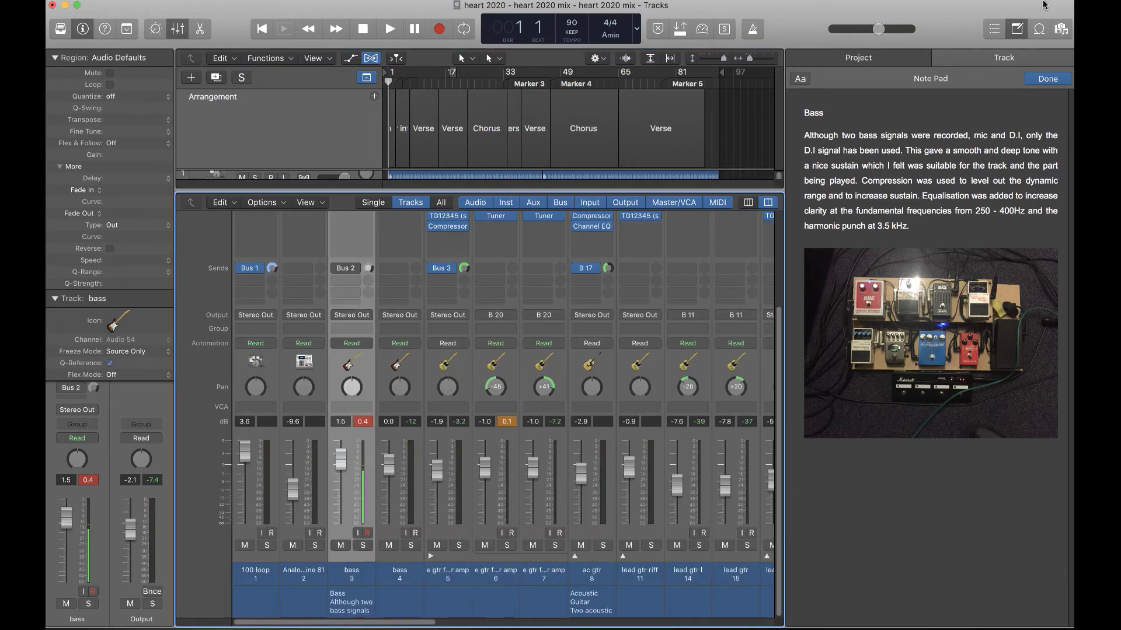
{"action": "left_click", "coordinate": [1017, 30]}
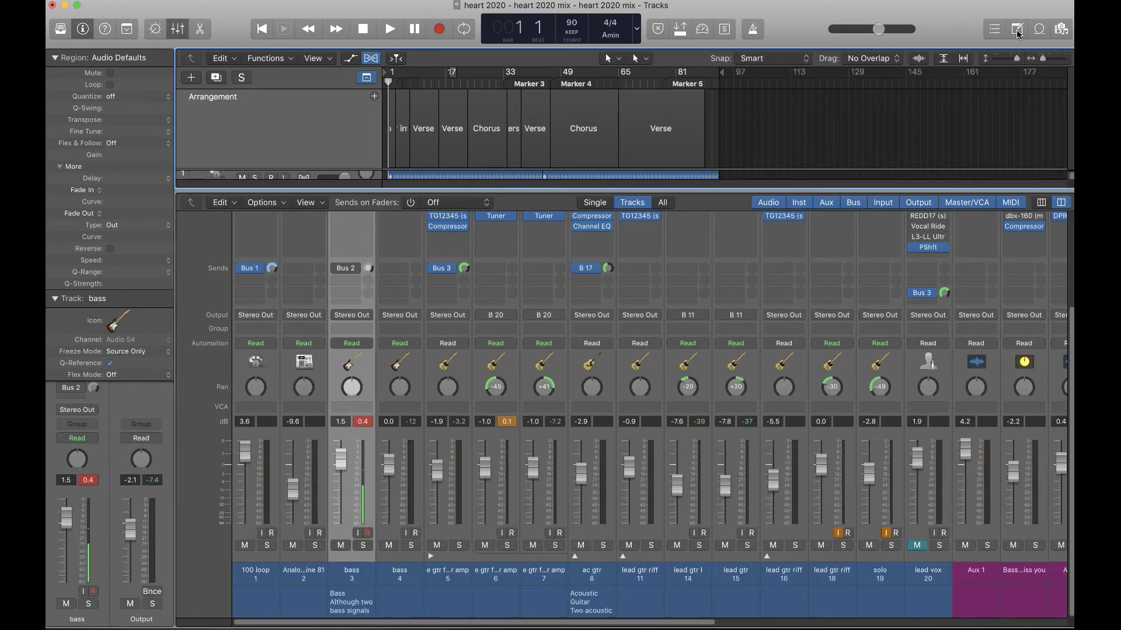
{"action": "left_click", "coordinate": [308, 203]}
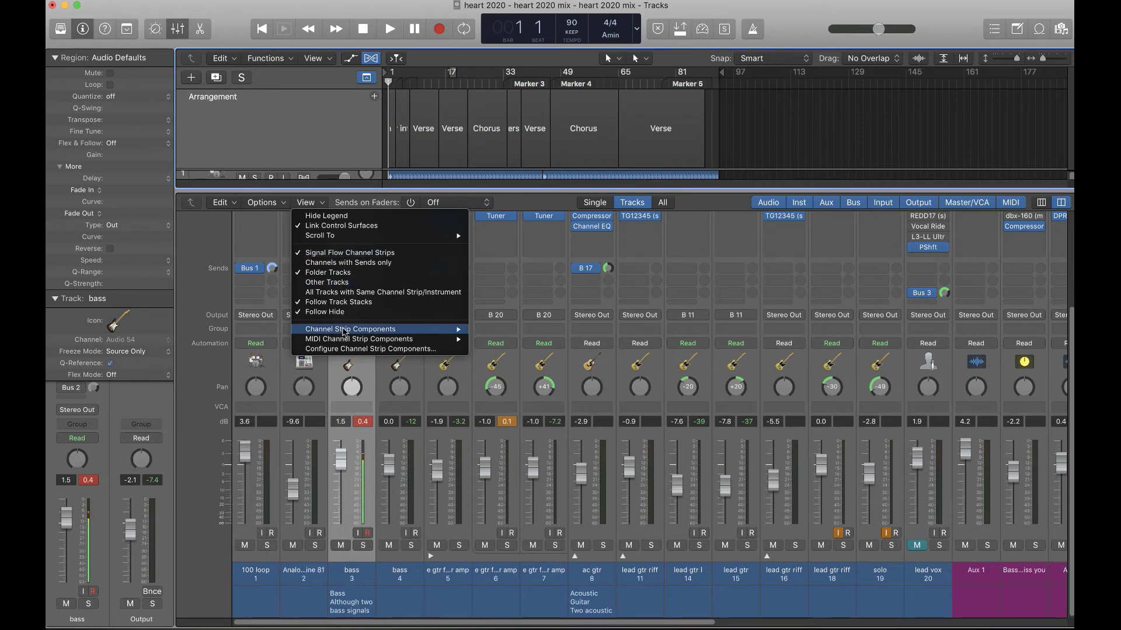
{"action": "mouse_move", "coordinate": [343, 330]}
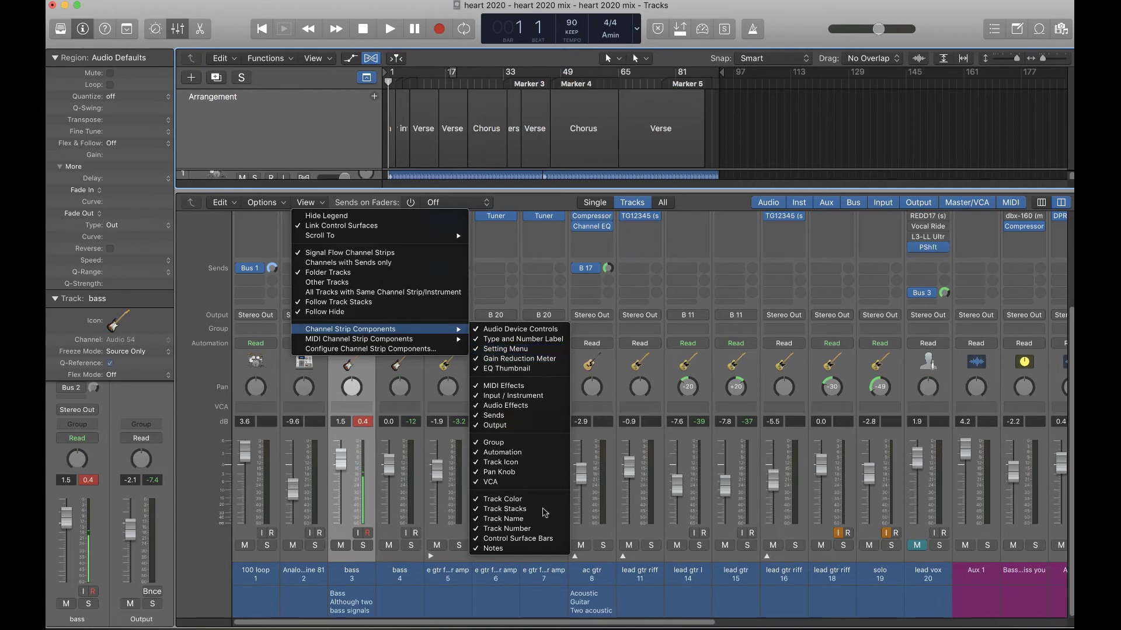
{"action": "left_click", "coordinate": [540, 548]}
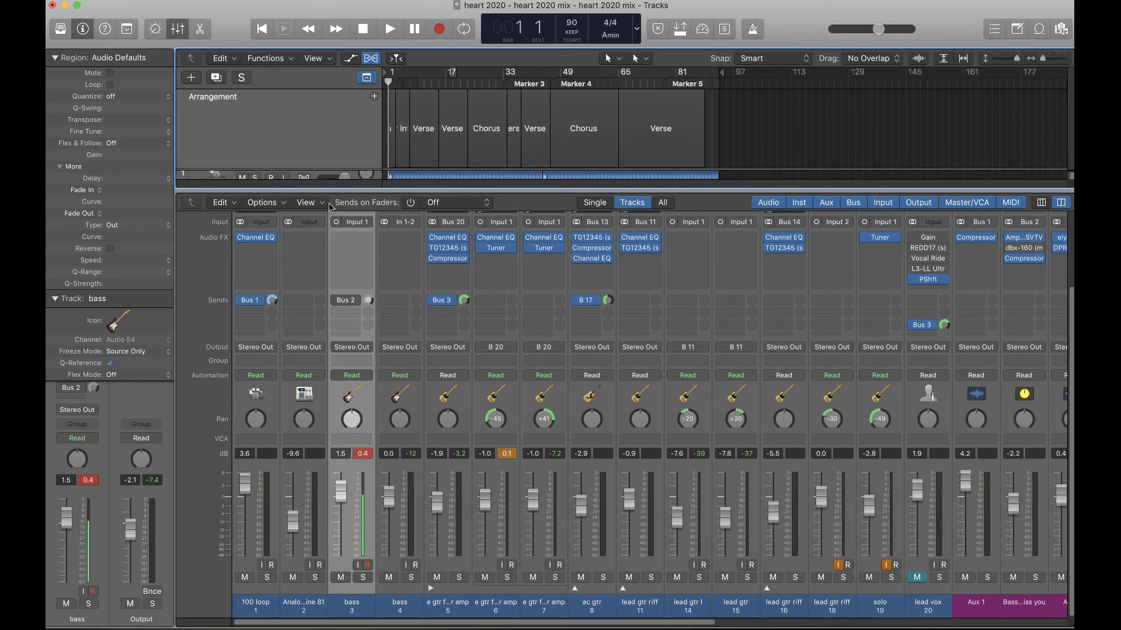
{"action": "left_click", "coordinate": [319, 204]}
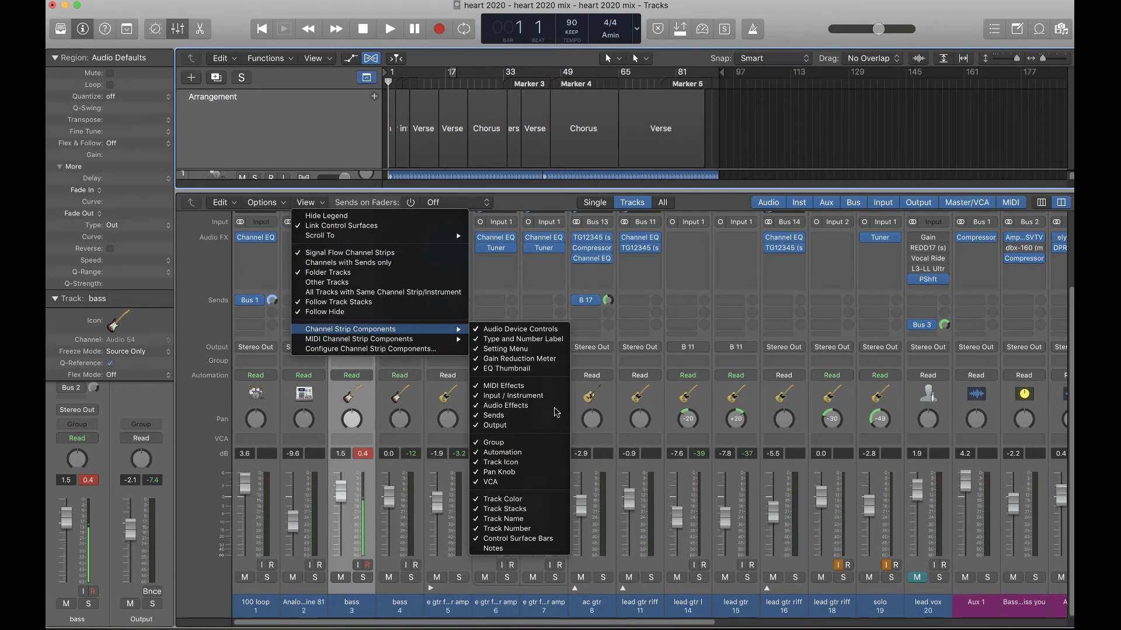
{"action": "left_click", "coordinate": [534, 549]}
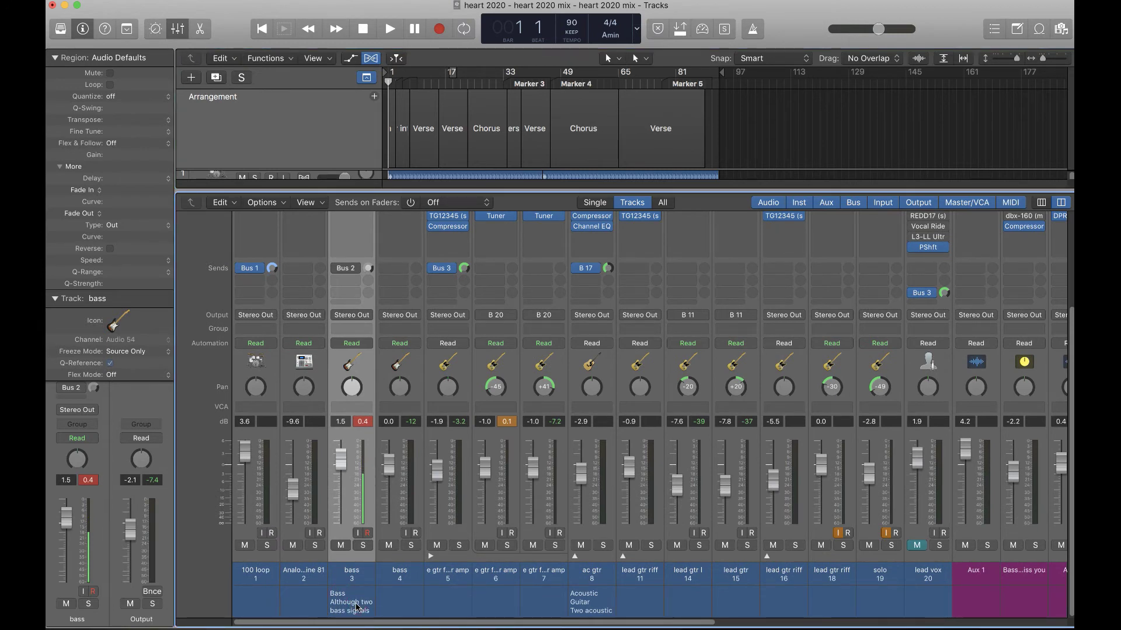
Step: Select the second bass channel (track 4) and check its track note in the note pad
{"action": "left_click", "coordinate": [398, 600]}
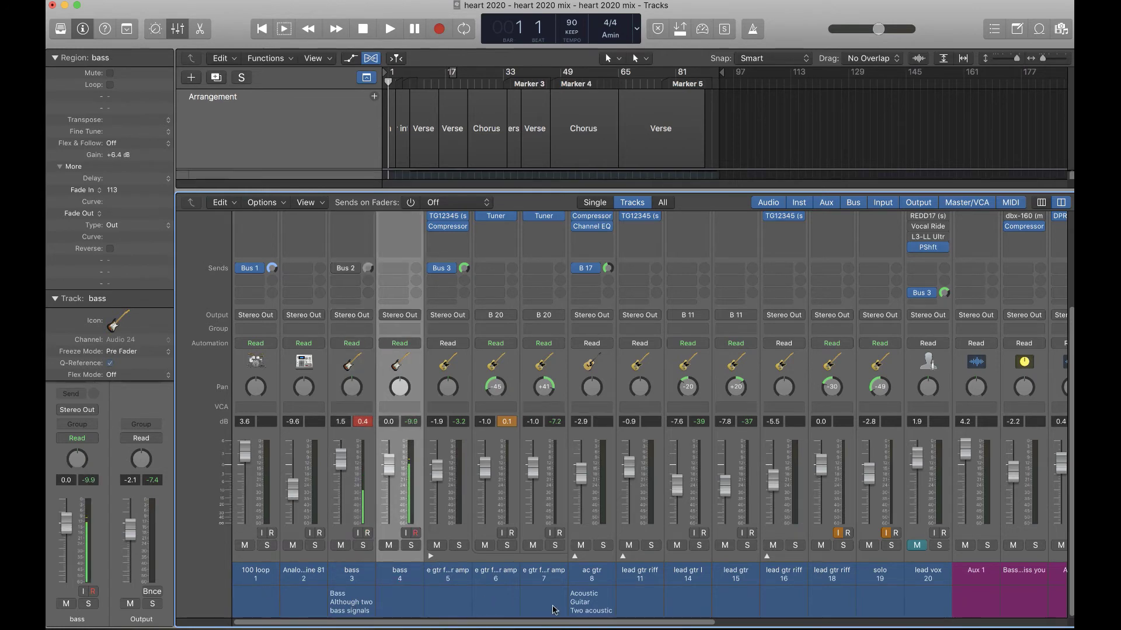
{"action": "scroll", "coordinate": [919, 607], "scroll_direction": "right", "scroll_amount": 10}
{"action": "scroll", "coordinate": [918, 606], "scroll_direction": "left", "scroll_amount": 15}
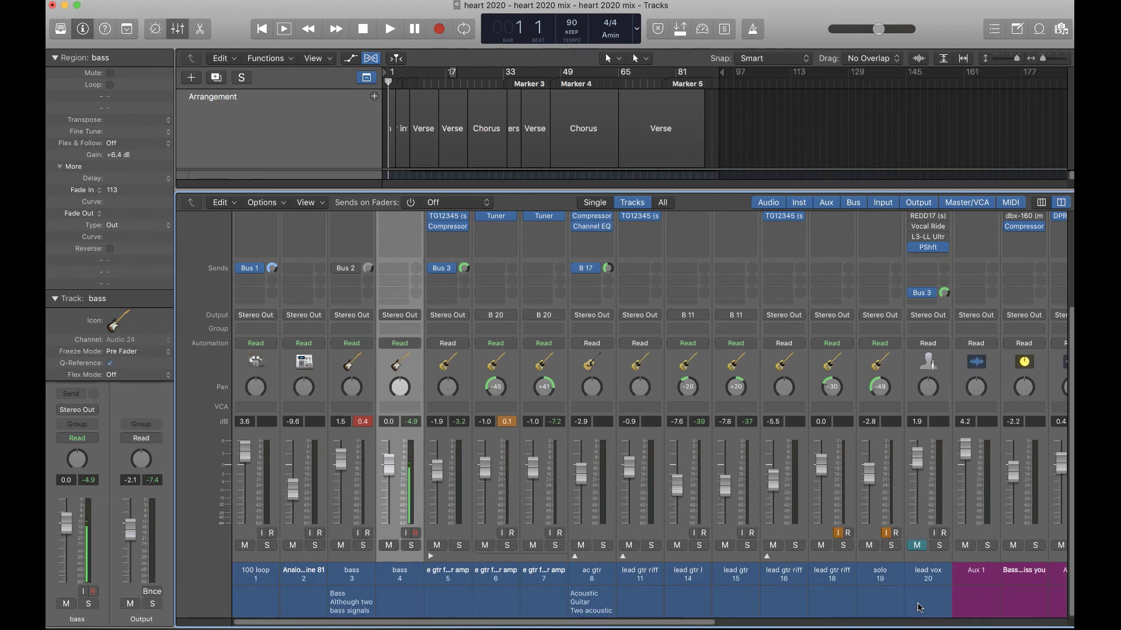
{"action": "left_click", "coordinate": [1017, 31]}
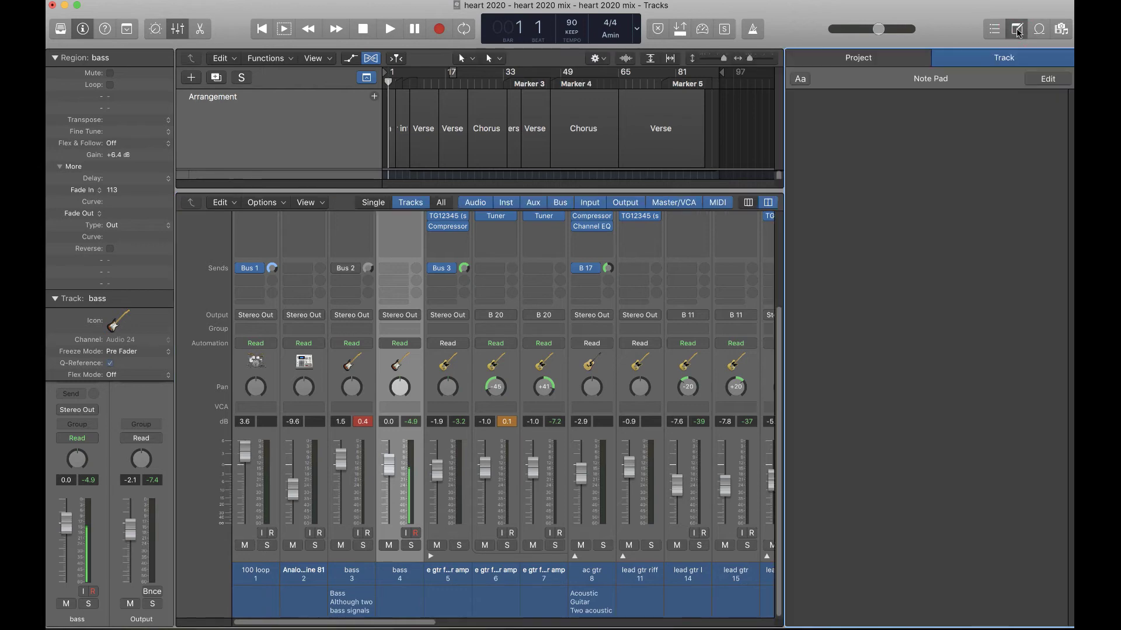
{"action": "left_click", "coordinate": [1016, 30]}
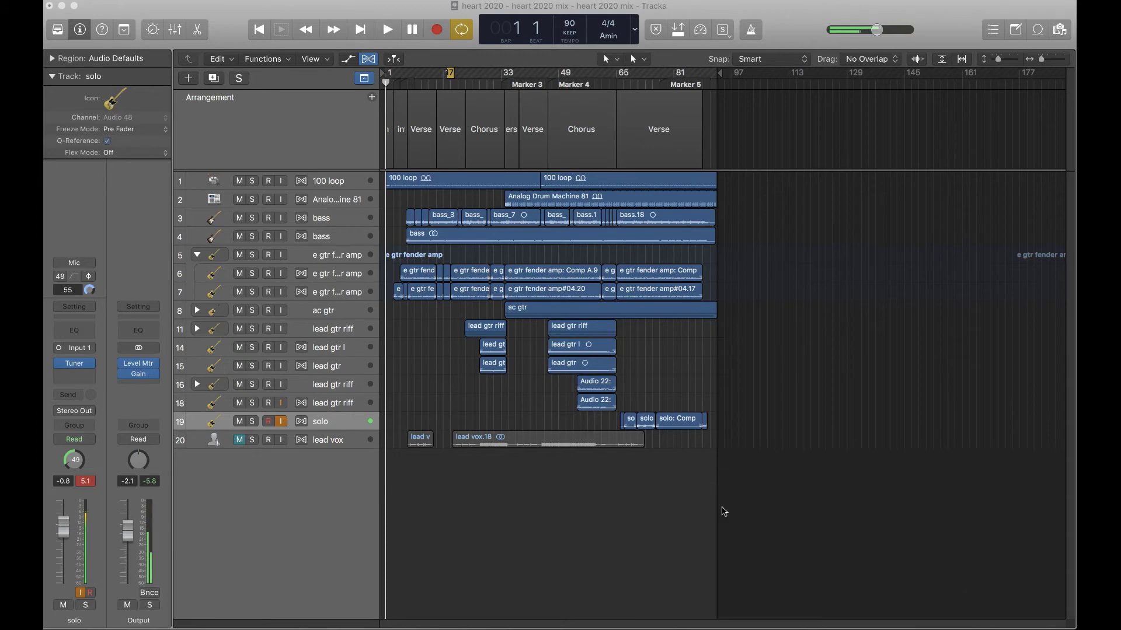
Step: Go through the first tracks from 100 loop to the e gtr fender amp stack and check their names
{"action": "key", "text": "super+Down"}
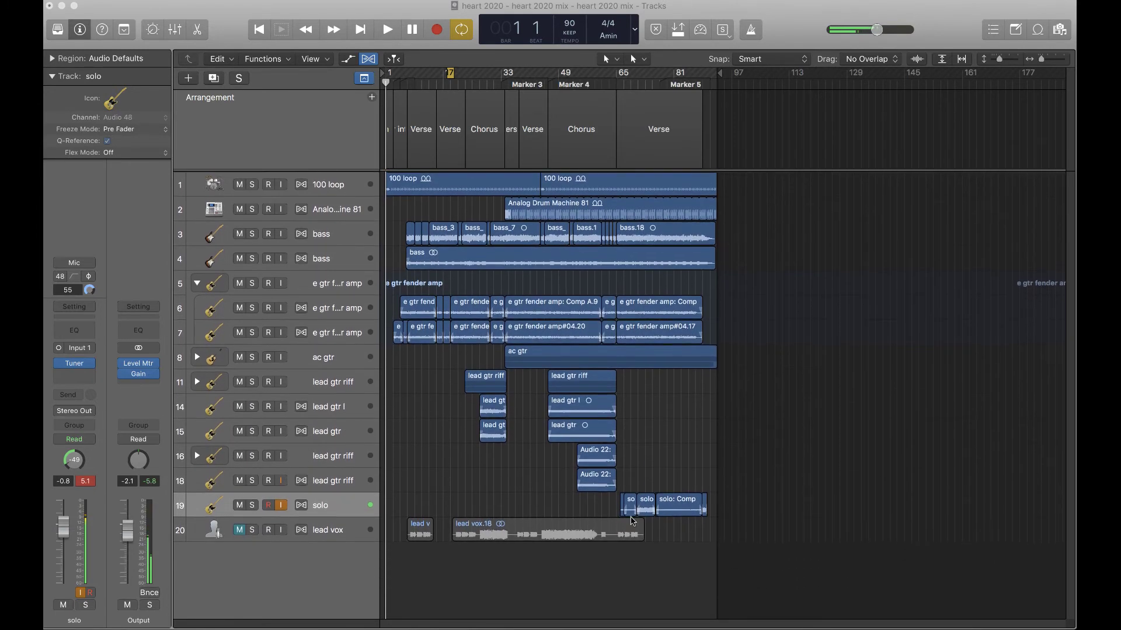
{"action": "left_click", "coordinate": [343, 195]}
{"action": "left_click", "coordinate": [331, 205]}
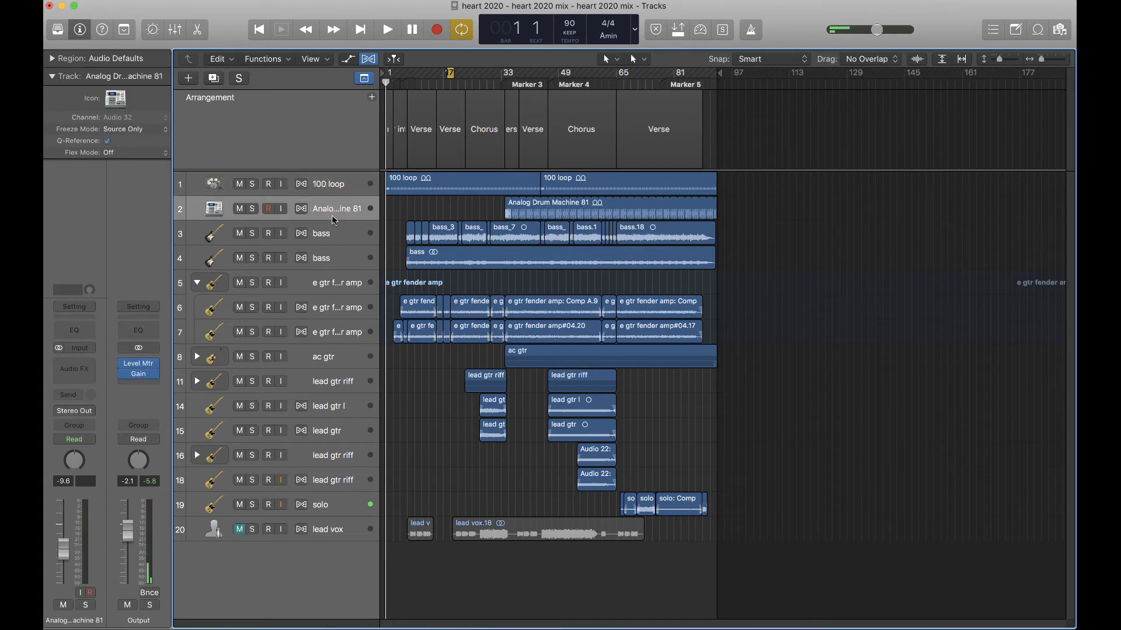
{"action": "left_click", "coordinate": [331, 233]}
{"action": "left_click", "coordinate": [331, 259]}
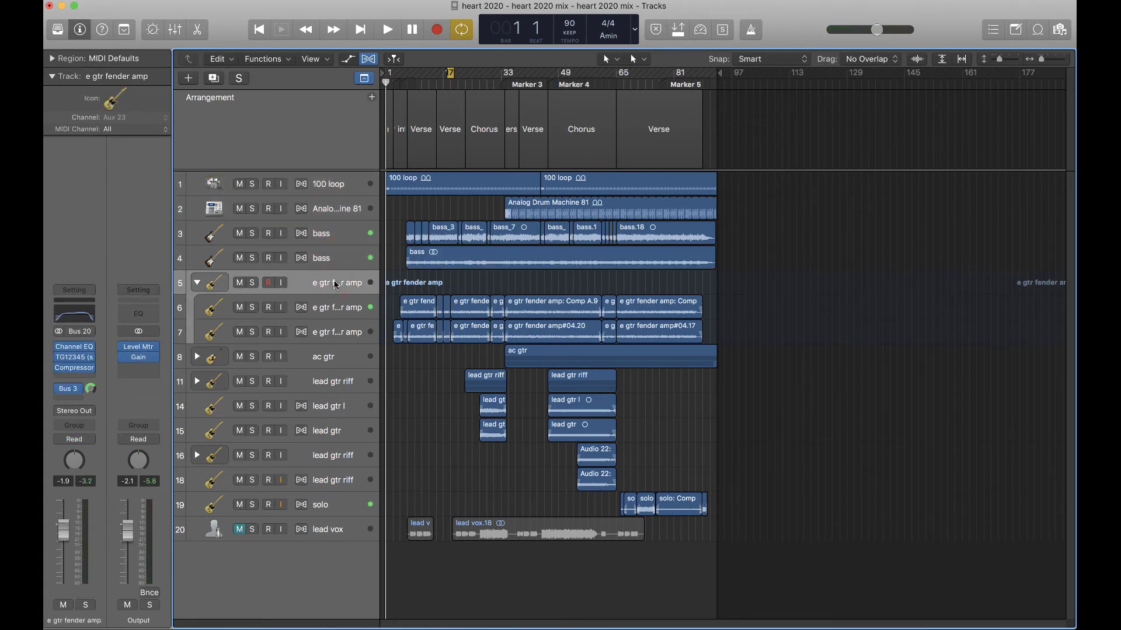
{"action": "left_click", "coordinate": [330, 283]}
{"action": "left_click", "coordinate": [331, 307]}
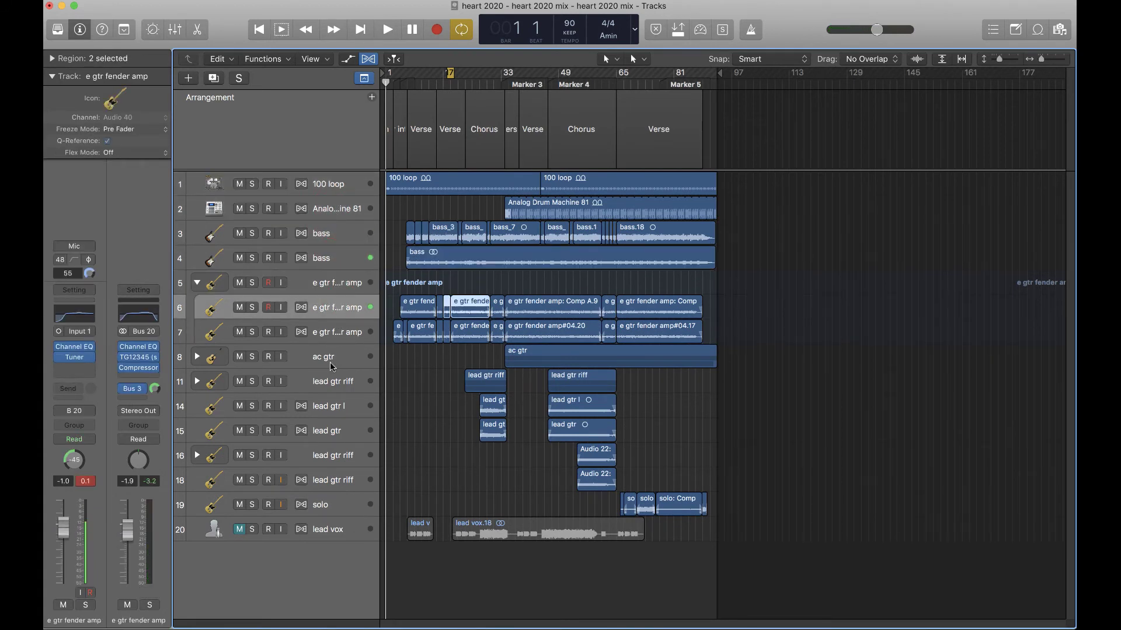
Step: Rename the lead gtr track below lead gtr l as lead gtr r
{"action": "left_click", "coordinate": [349, 410]}
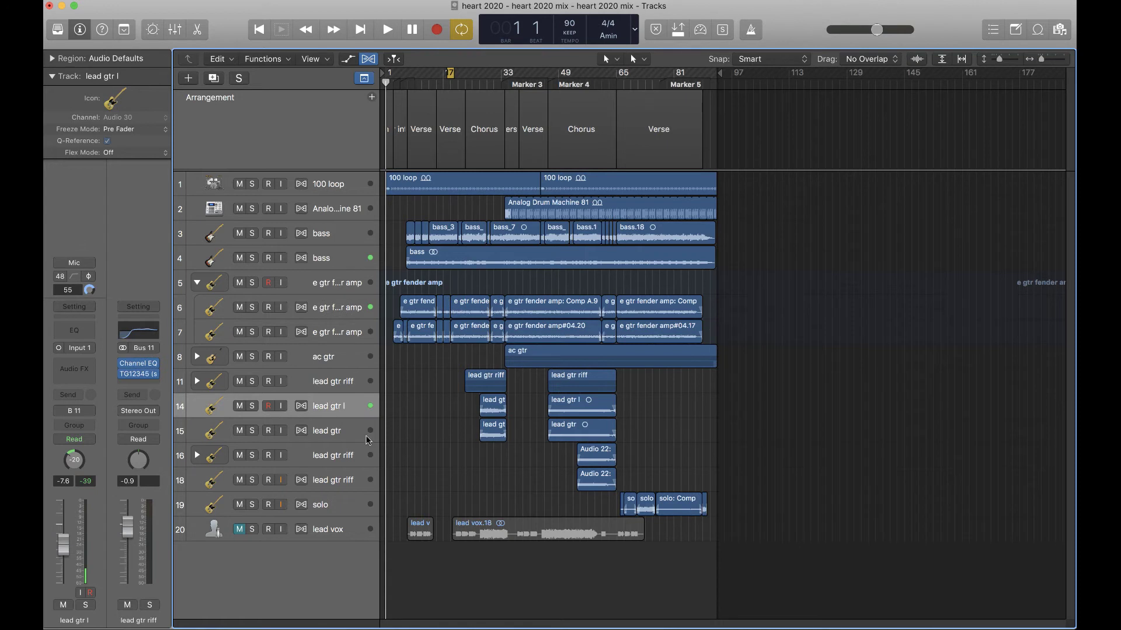
{"action": "double_click", "coordinate": [349, 410]}
{"action": "left_click", "coordinate": [349, 409]}
{"action": "left_click_drag", "start_coordinate": [349, 408], "coordinate": [302, 409]}
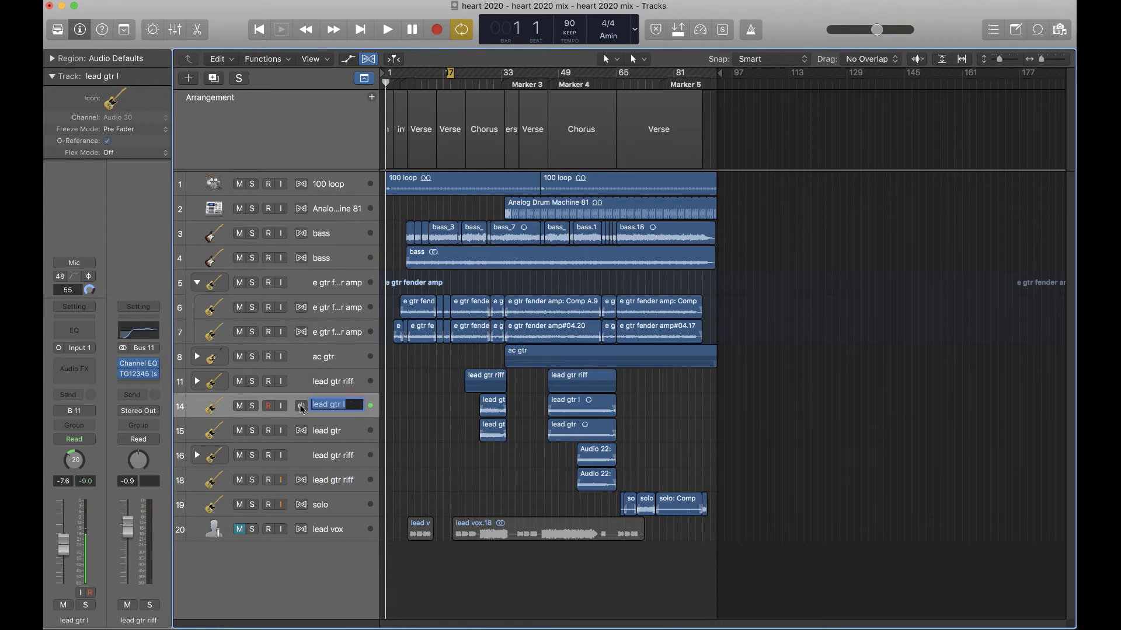
{"action": "key", "text": "Tab"}
{"action": "type", "text": "r"}
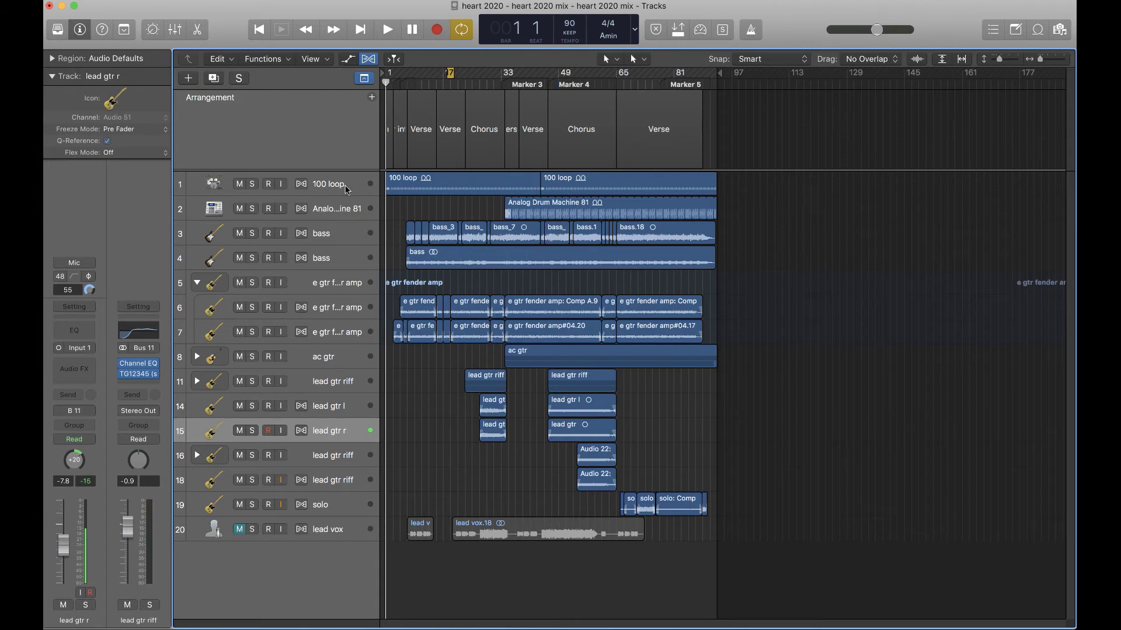
Step: Select all tracks from 100 loop to lead vox and name their selected regions by track name
{"action": "left_click", "coordinate": [345, 185]}
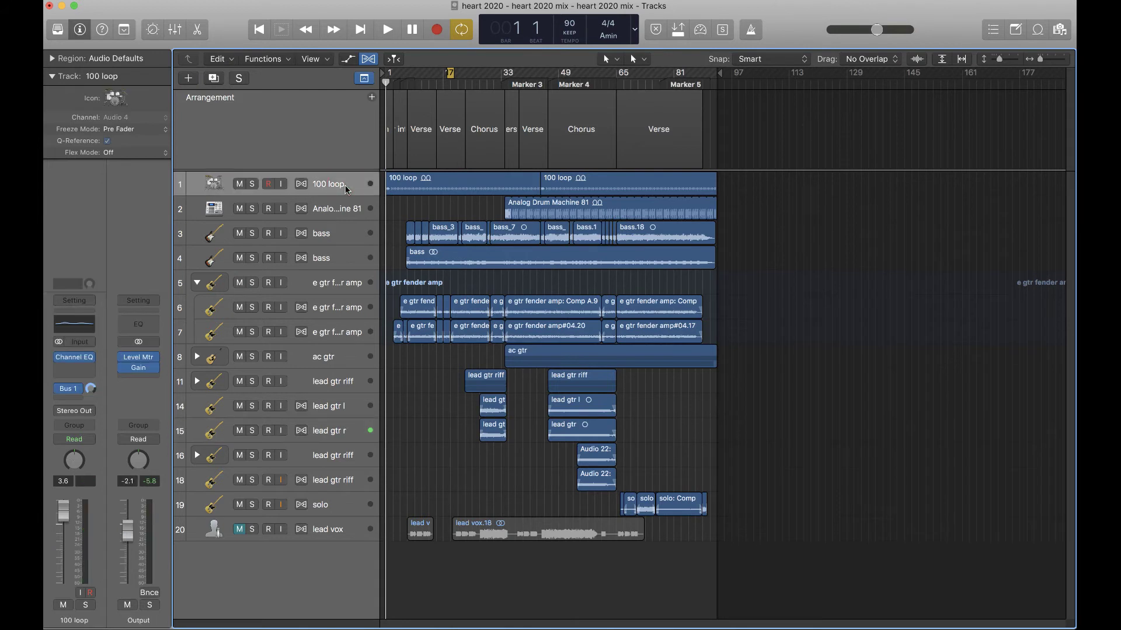
{"action": "left_click", "coordinate": [326, 527], "text": "shift"}
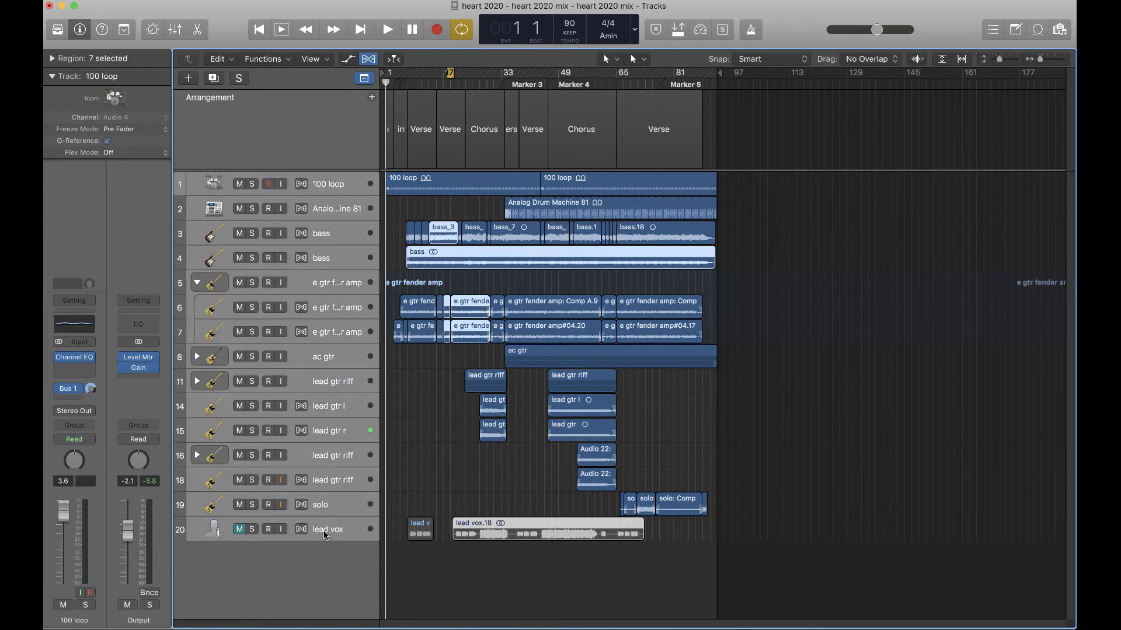
{"action": "left_click", "coordinate": [281, 60]}
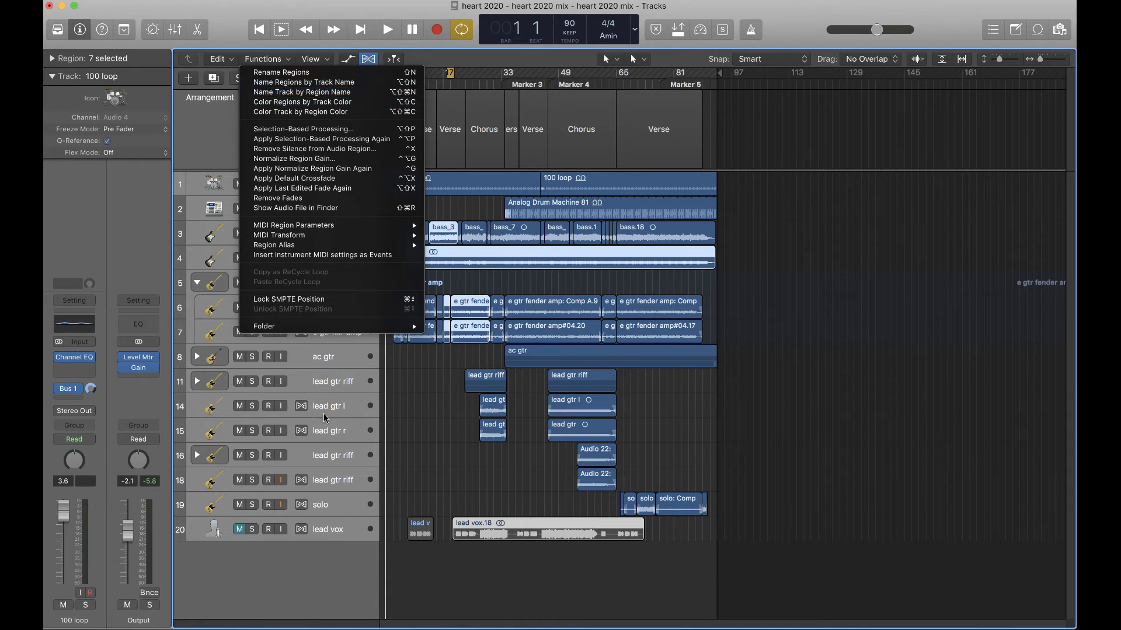
{"action": "left_click", "coordinate": [354, 105]}
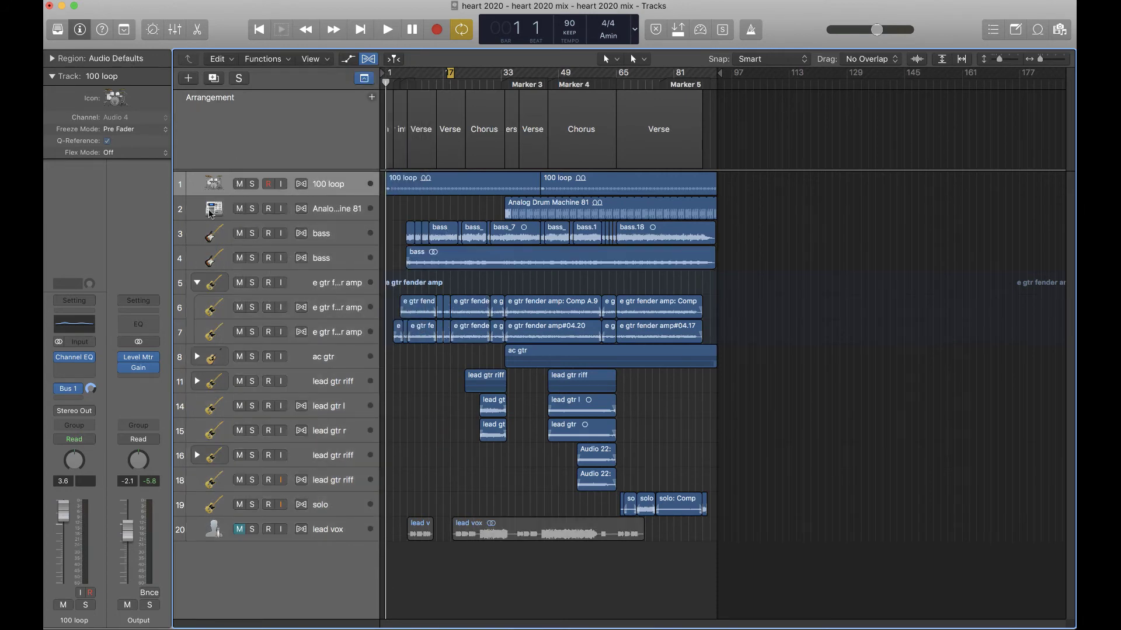
Step: Set the 100 loop track's icon to the blue drum kit and Analog Drum Machine 81's icon to the drum machine
{"action": "key", "text": "super+Down"}
{"action": "key", "text": "z"}
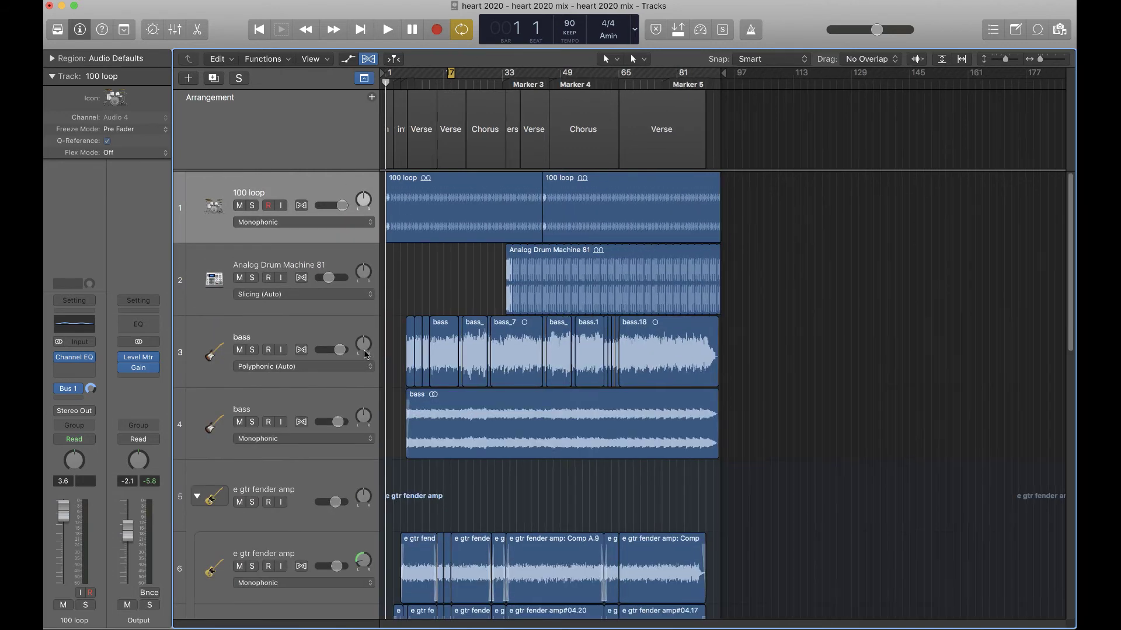
{"action": "left_click", "coordinate": [214, 202]}
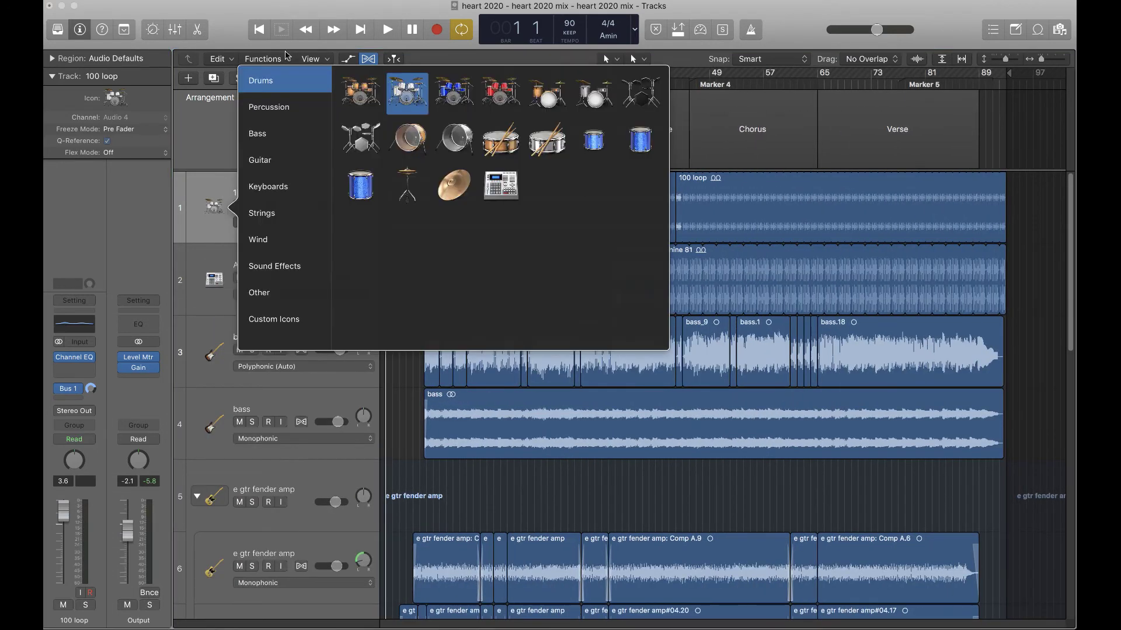
{"action": "left_click", "coordinate": [209, 212]}
{"action": "left_click", "coordinate": [207, 204]}
{"action": "left_click", "coordinate": [466, 103]}
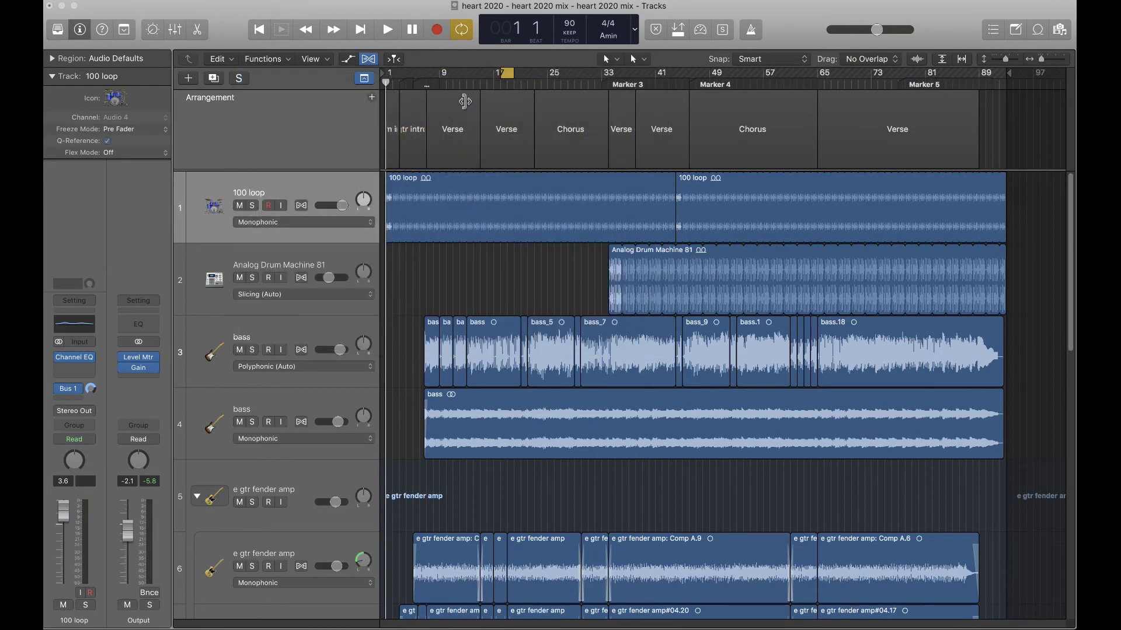
{"action": "left_click", "coordinate": [214, 280]}
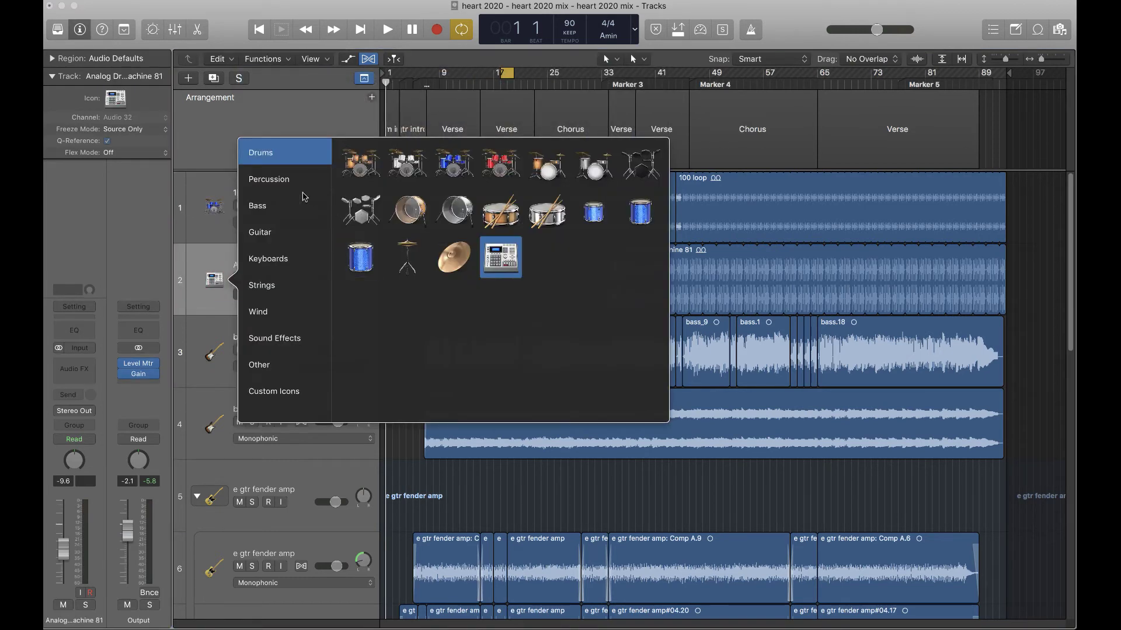
{"action": "left_click", "coordinate": [508, 265]}
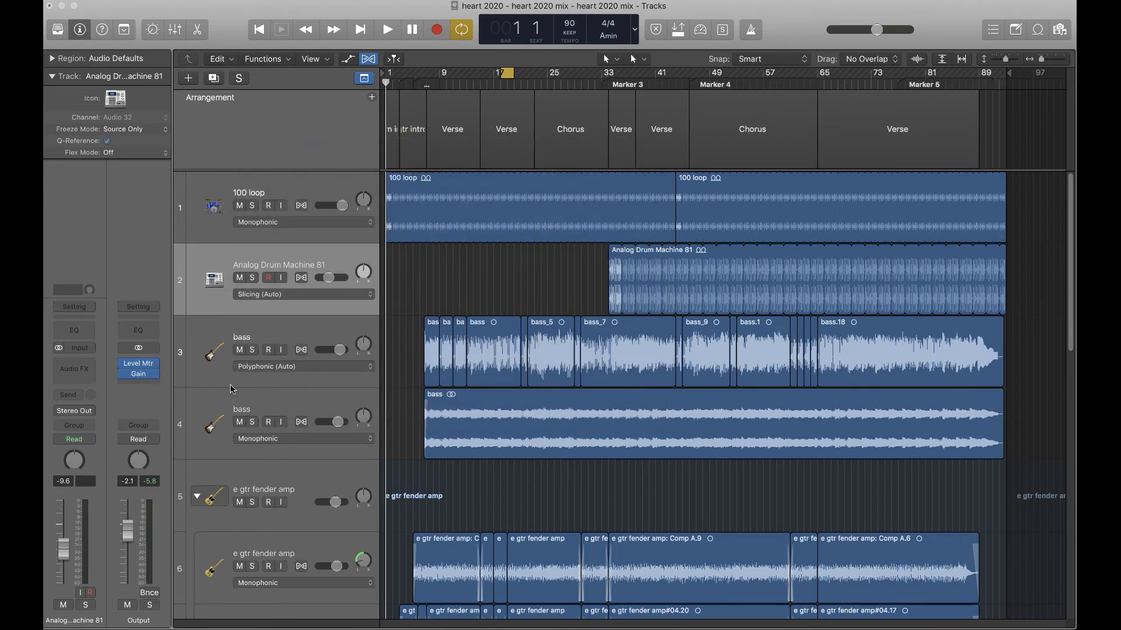
Step: Choose the yellow electric guitar icon for the e gtr fender amp track stack
{"action": "left_click", "coordinate": [207, 357]}
{"action": "scroll", "coordinate": [207, 356], "scroll_direction": "down", "scroll_amount": 3}
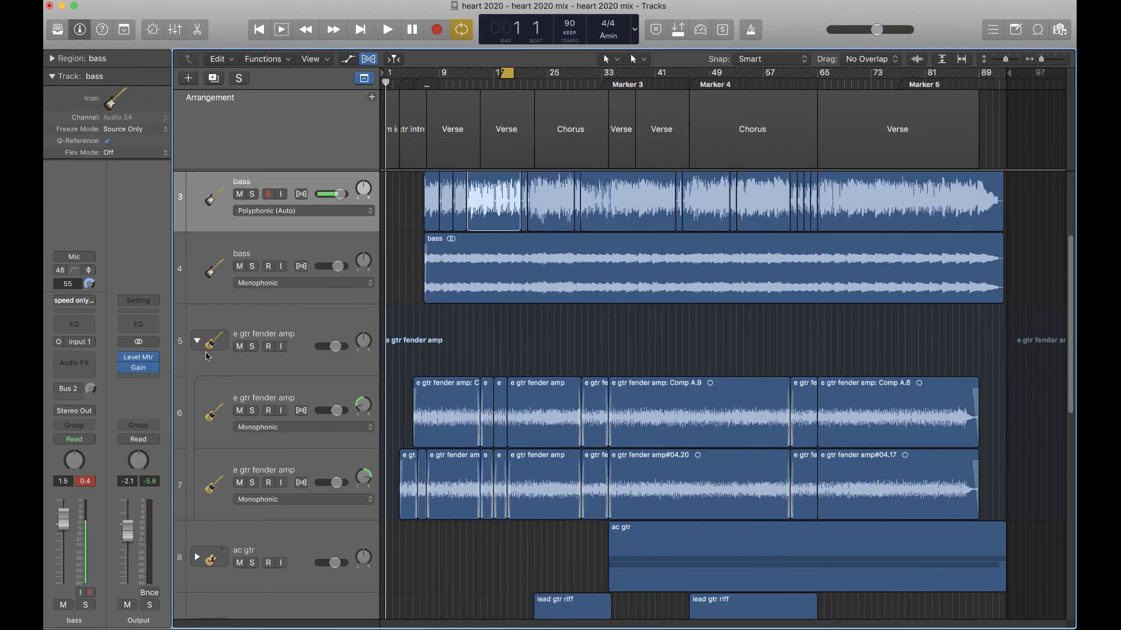
{"action": "left_click", "coordinate": [206, 358]}
{"action": "scroll", "coordinate": [221, 262], "scroll_direction": "down", "scroll_amount": 3}
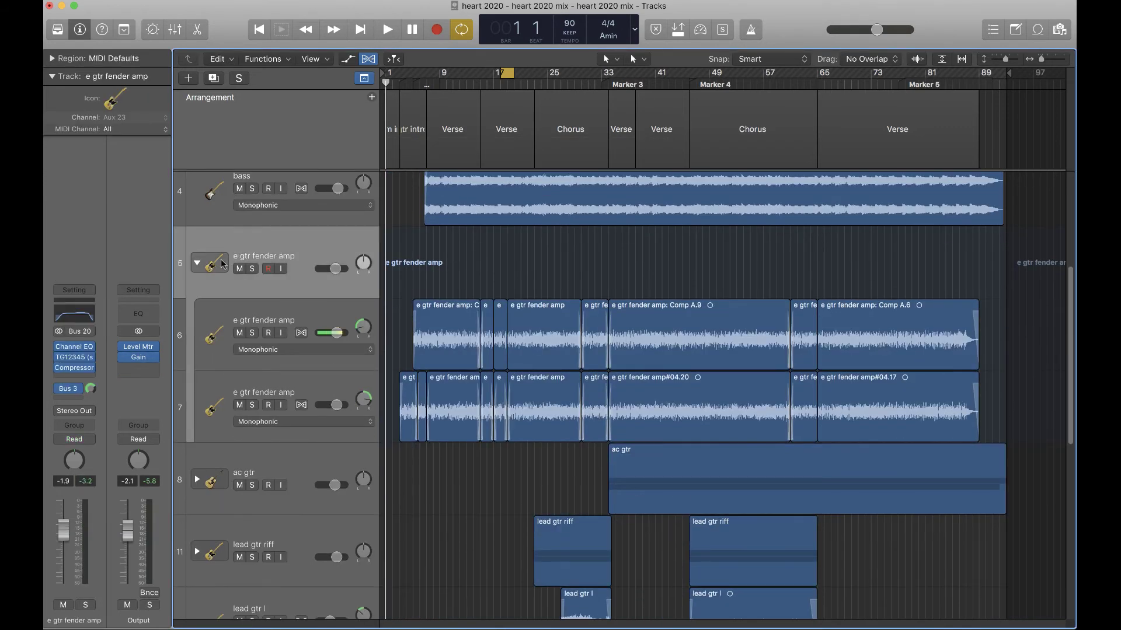
{"action": "scroll", "coordinate": [233, 280], "scroll_direction": "up", "scroll_amount": 3}
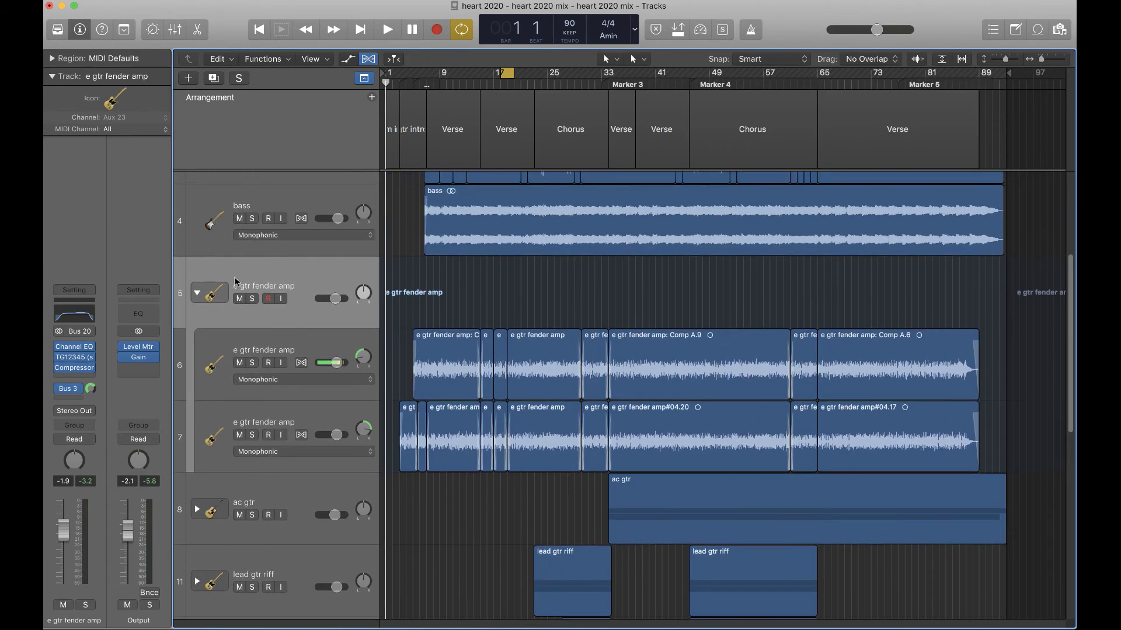
{"action": "key", "text": "super+Up"}
{"action": "key", "text": "super+Up"}
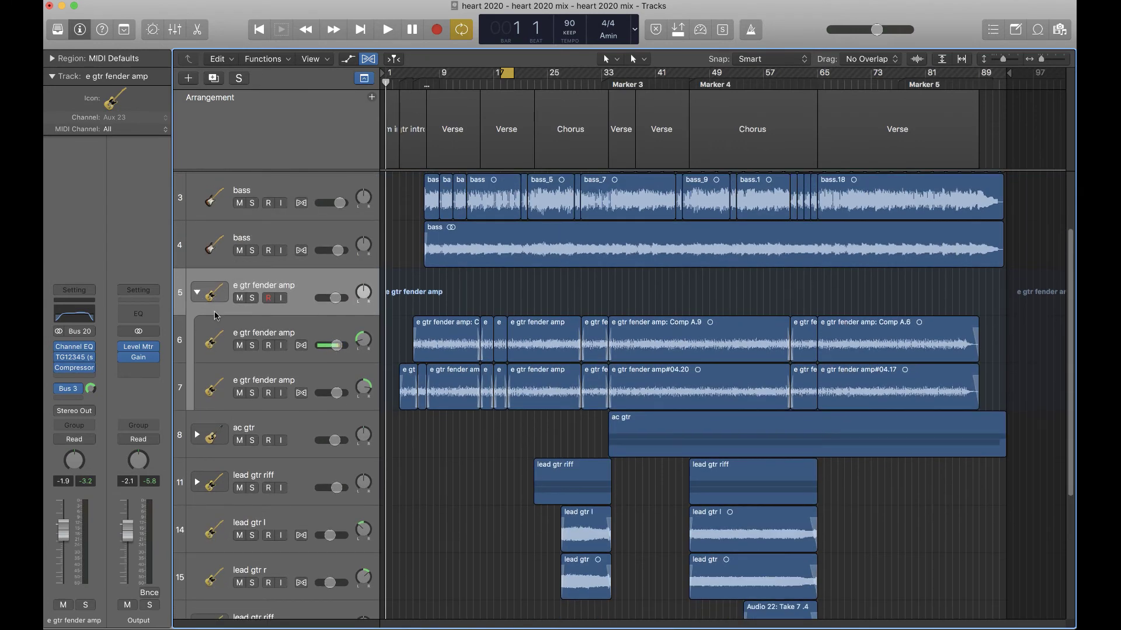
{"action": "left_click", "coordinate": [215, 294]}
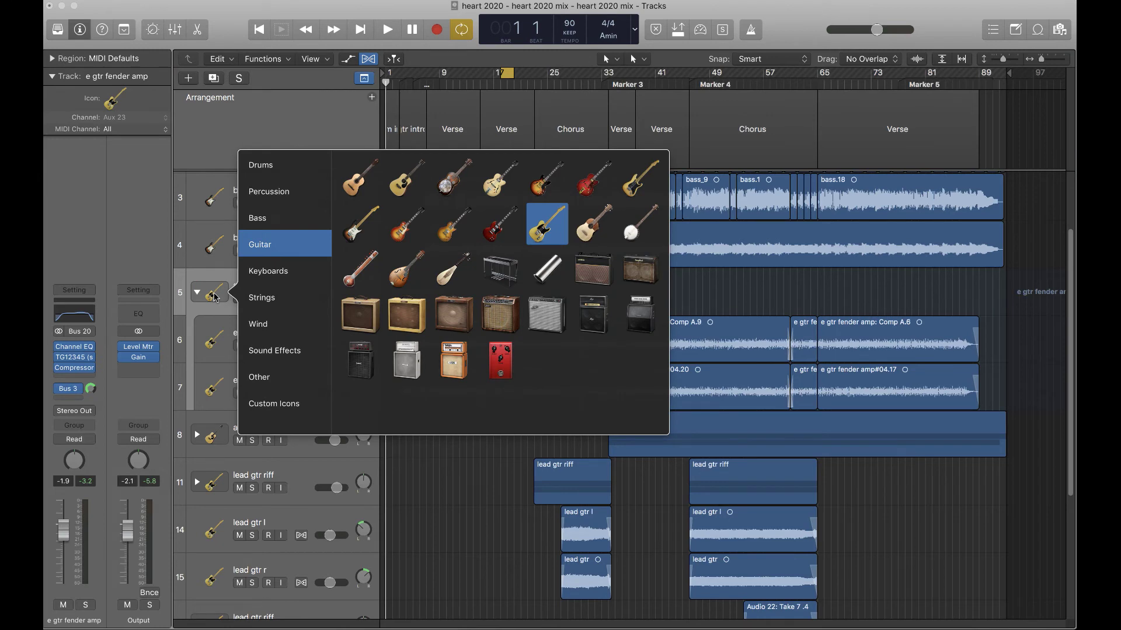
{"action": "left_click", "coordinate": [550, 231]}
Step: Expand the ac gtr track stack and review the icons of all tracks down to lead vox
{"action": "left_click", "coordinate": [213, 435]}
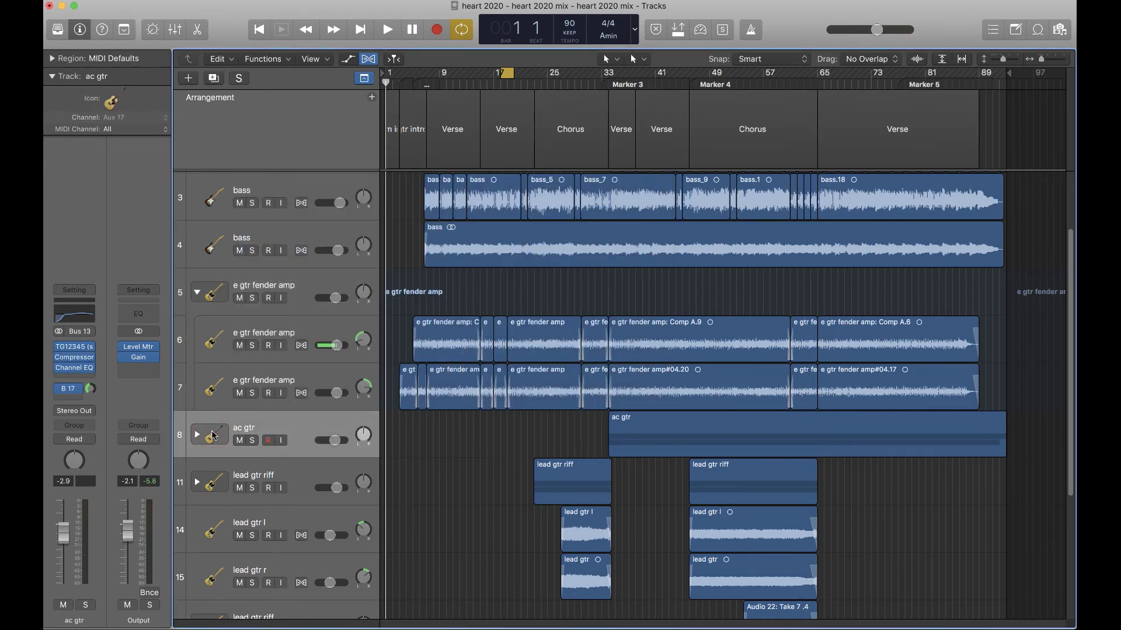
{"action": "key", "text": "super+z"}
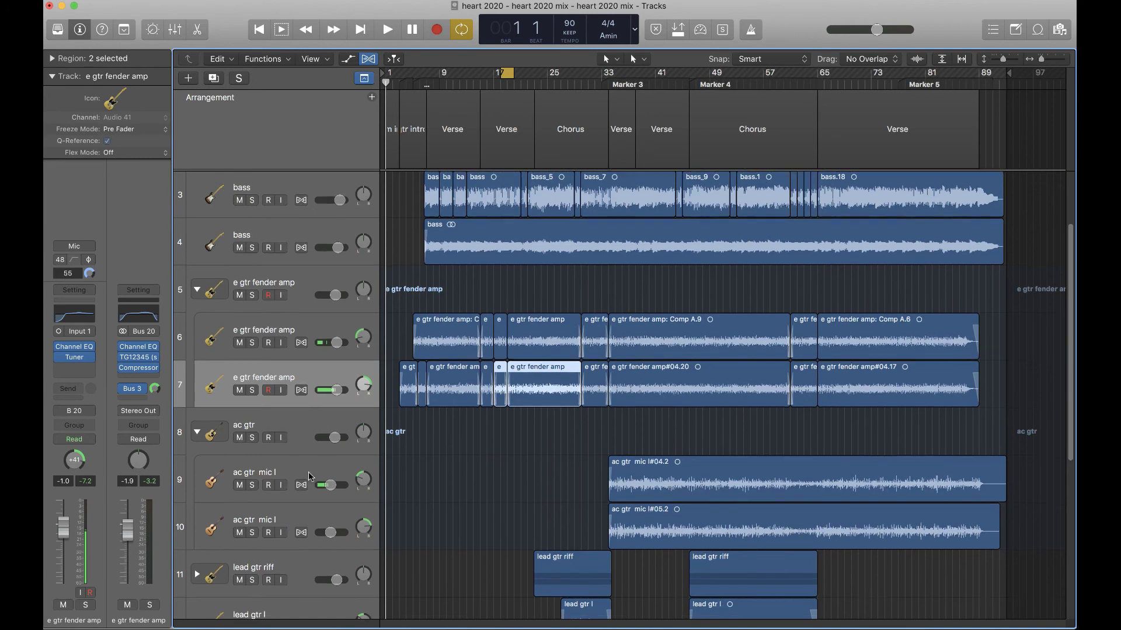
{"action": "scroll", "coordinate": [308, 472], "scroll_direction": "down", "scroll_amount": 3}
{"action": "scroll", "coordinate": [321, 435], "scroll_direction": "down", "scroll_amount": 3}
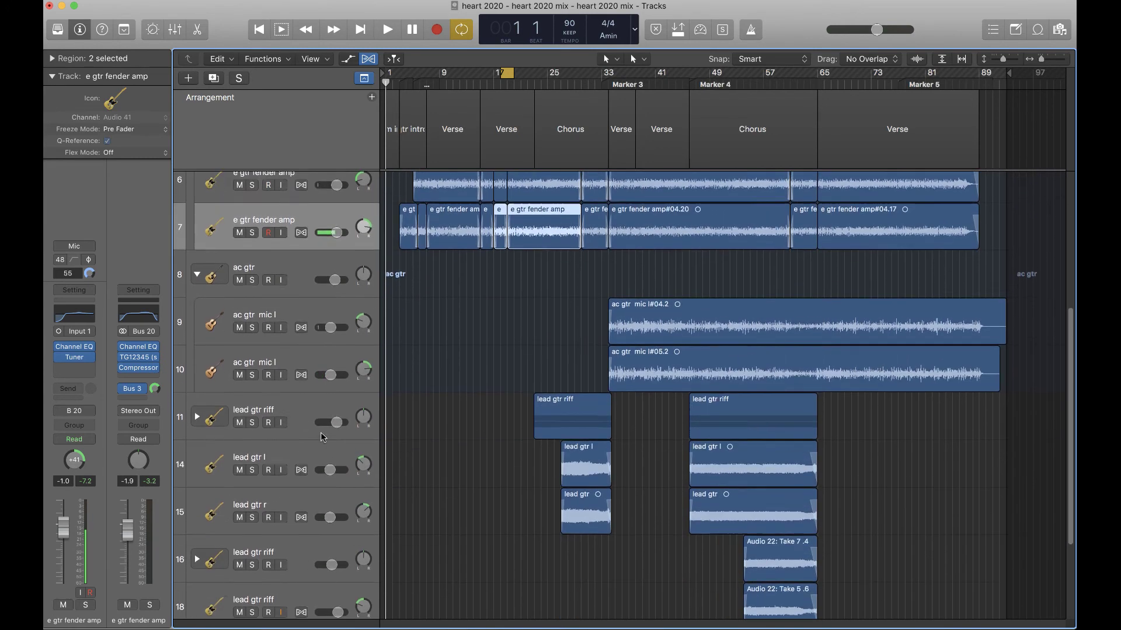
{"action": "scroll", "coordinate": [324, 443], "scroll_direction": "down", "scroll_amount": 5}
{"action": "scroll", "coordinate": [331, 455], "scroll_direction": "up", "scroll_amount": 9}
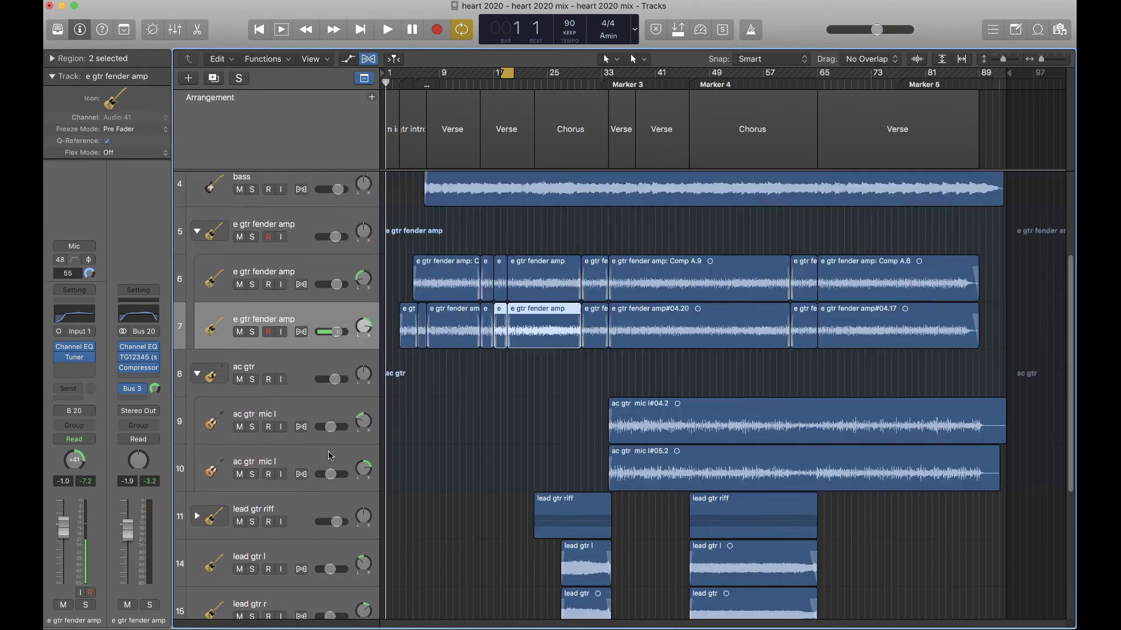
{"action": "scroll", "coordinate": [330, 455], "scroll_direction": "up", "scroll_amount": 3}
{"action": "key", "text": "super+Up"}
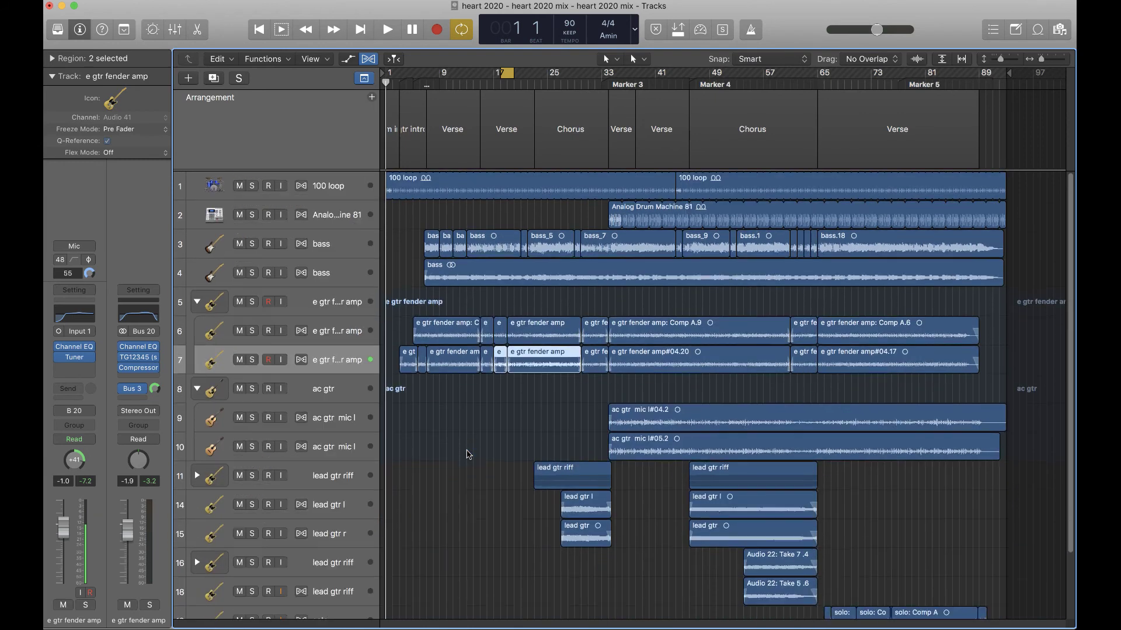
{"action": "key", "text": "super+Left"}
{"action": "key", "text": "super+Left"}
{"action": "key", "text": "super+Left"}
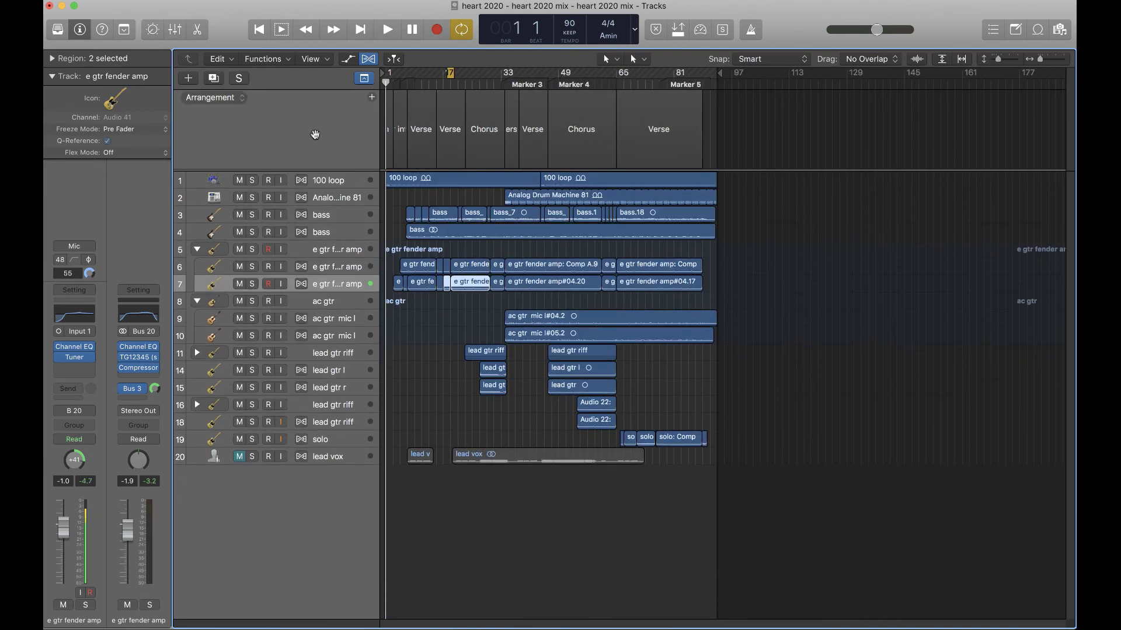
Step: Open the color palette, move it over the lower tracks and assign bright magenta to the 100 loop track
{"action": "left_click", "coordinate": [338, 178]}
{"action": "left_click", "coordinate": [486, 550]}
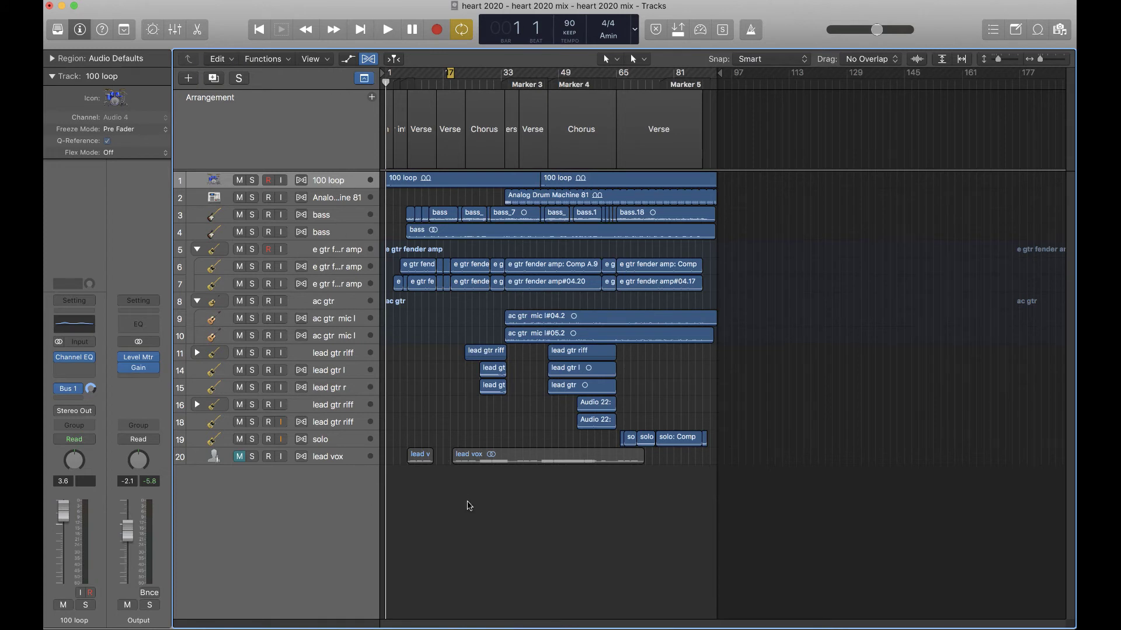
{"action": "key", "text": "alt+c"}
{"action": "left_click_drag", "start_coordinate": [442, 361], "coordinate": [490, 479]}
{"action": "left_click", "coordinate": [639, 483]}
{"action": "key", "text": "super+Down"}
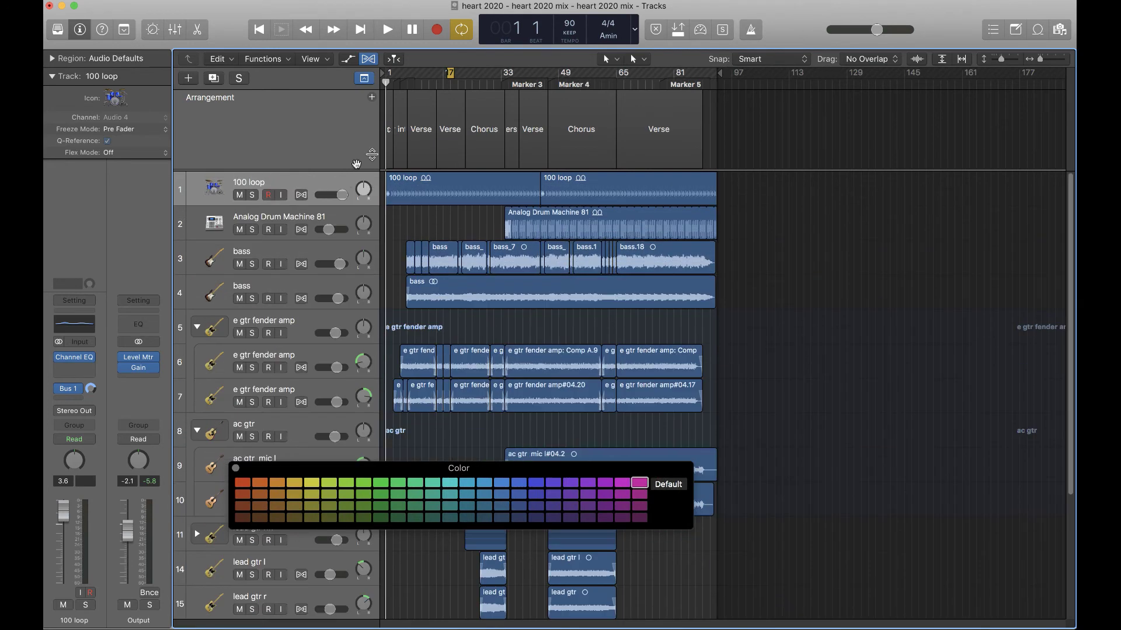
Step: Color the first 100 loop region bright magenta, and recolor both 100 loop regions light blue
{"action": "left_click", "coordinate": [439, 183]}
{"action": "left_click", "coordinate": [639, 485]}
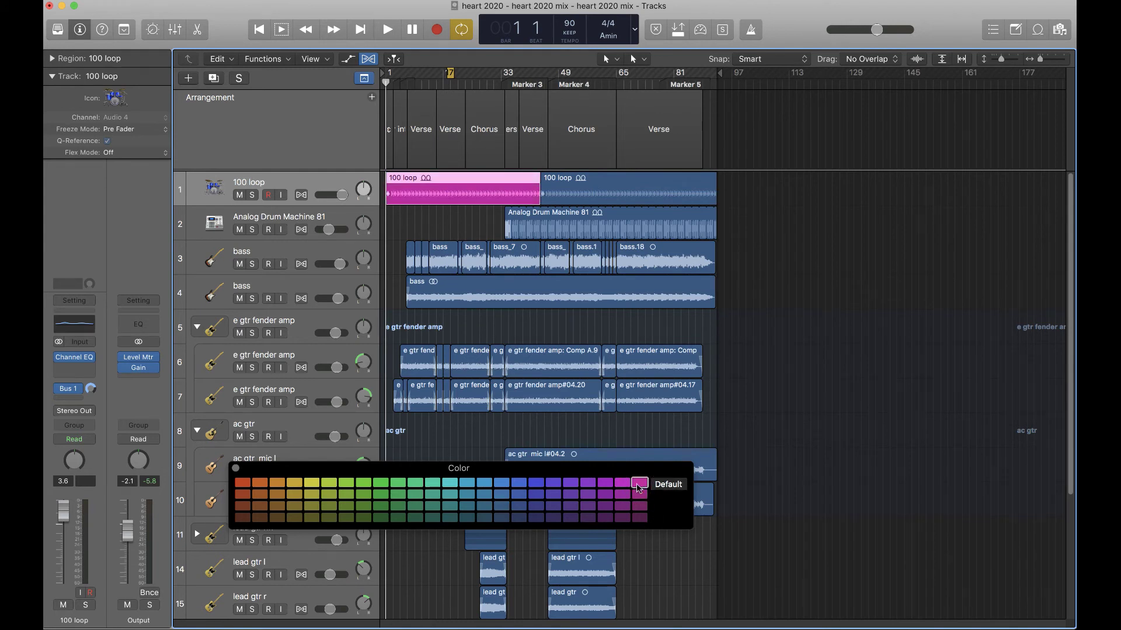
{"action": "left_click", "coordinate": [771, 210]}
{"action": "left_click_drag", "start_coordinate": [859, 227], "coordinate": [466, 186]}
{"action": "left_click", "coordinate": [467, 483]}
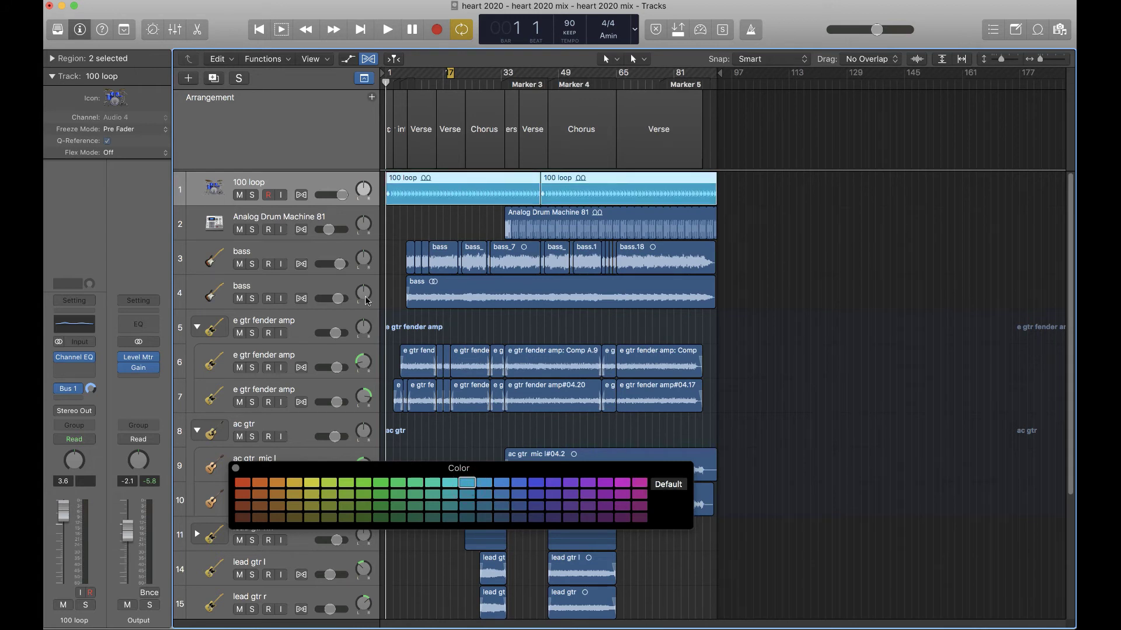
Step: Color all the regions on both bass tracks bright green
{"action": "left_click", "coordinate": [537, 232]}
{"action": "left_click_drag", "start_coordinate": [750, 305], "coordinate": [408, 244]}
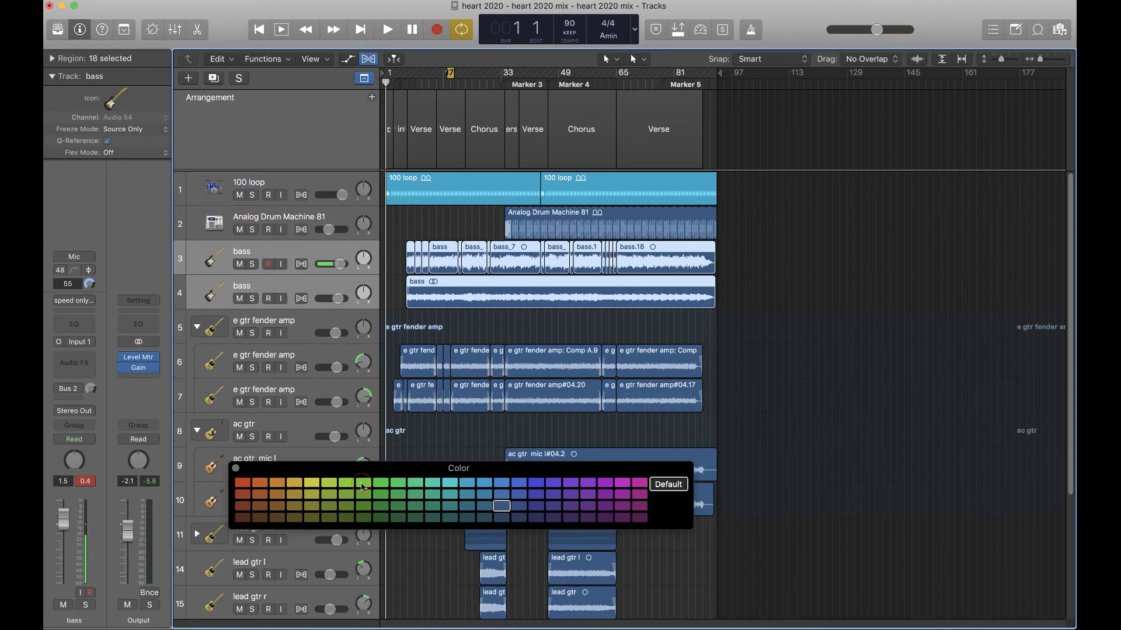
{"action": "left_click", "coordinate": [362, 484]}
{"action": "left_click", "coordinate": [849, 319]}
{"action": "scroll", "coordinate": [848, 319], "scroll_direction": "down", "scroll_amount": 1}
{"action": "scroll", "coordinate": [423, 373], "scroll_direction": "up", "scroll_amount": 1}
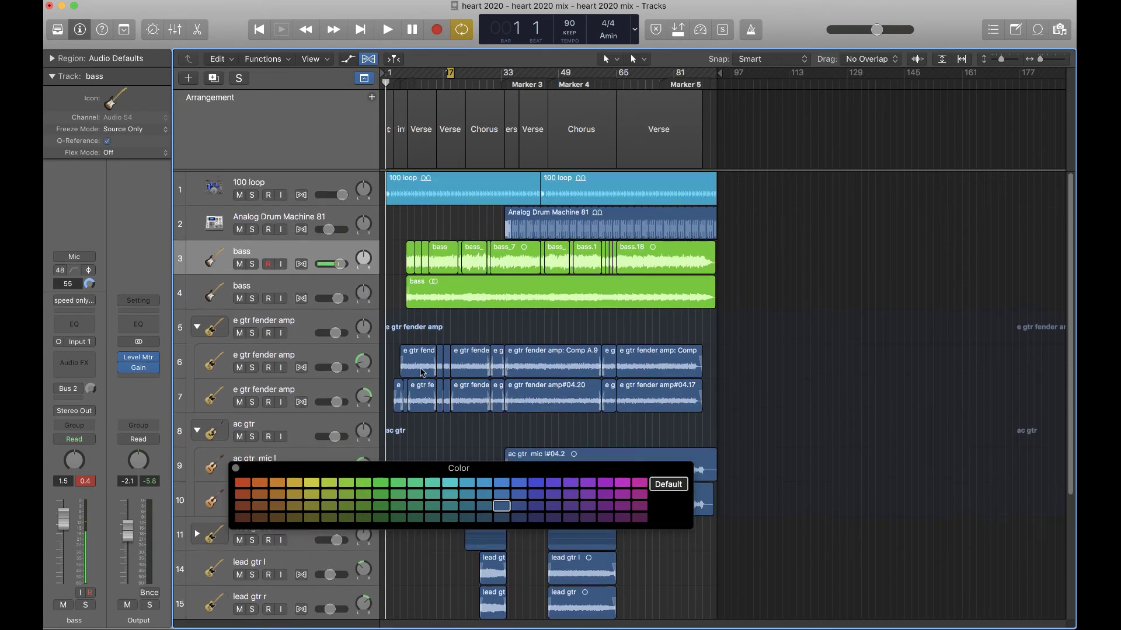
Step: Color the 100 loop regions bright magenta, the Analog Drum Machine 81 region lighter magenta, and the regions on the two bass tracks shades of purple
{"action": "left_click", "coordinate": [308, 181]}
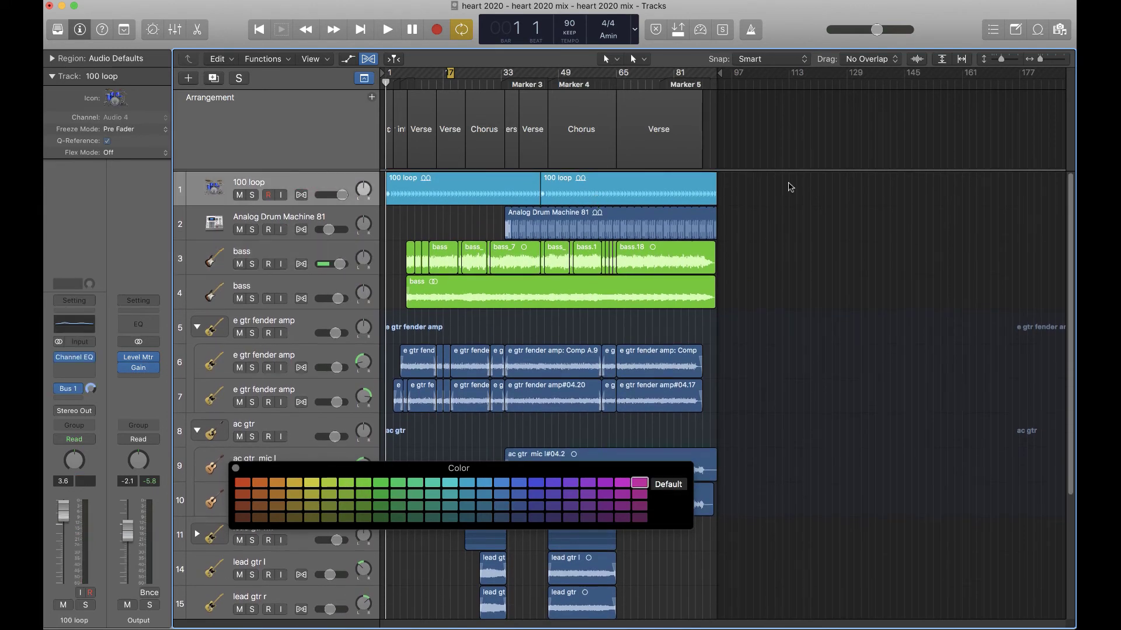
{"action": "left_click", "coordinate": [482, 192]}
{"action": "left_click", "coordinate": [640, 487]}
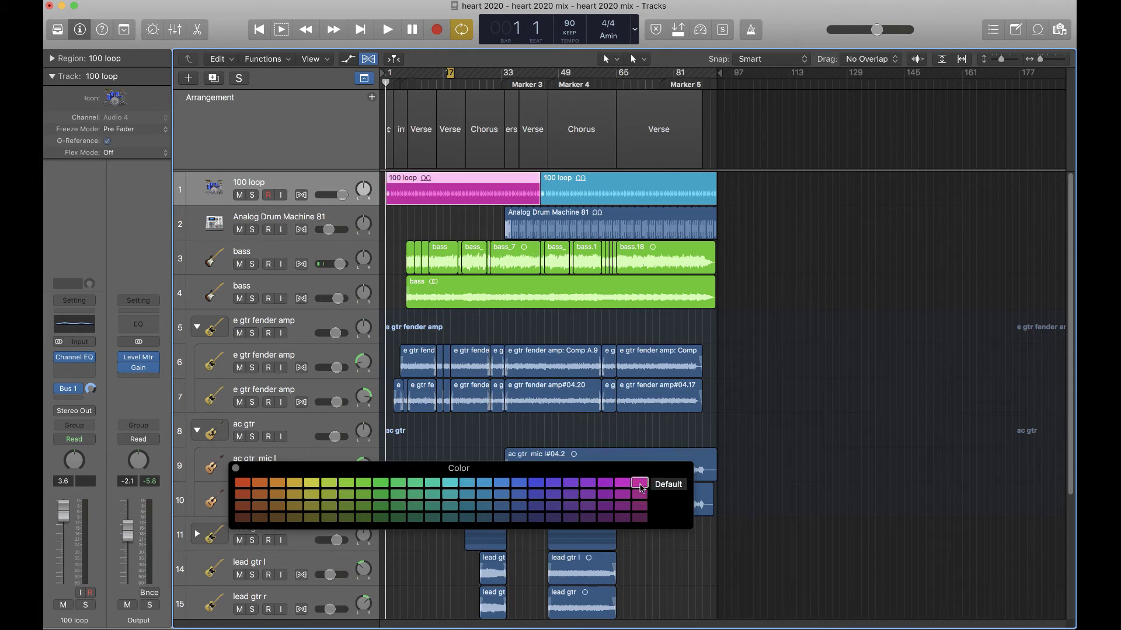
{"action": "left_click", "coordinate": [664, 175]}
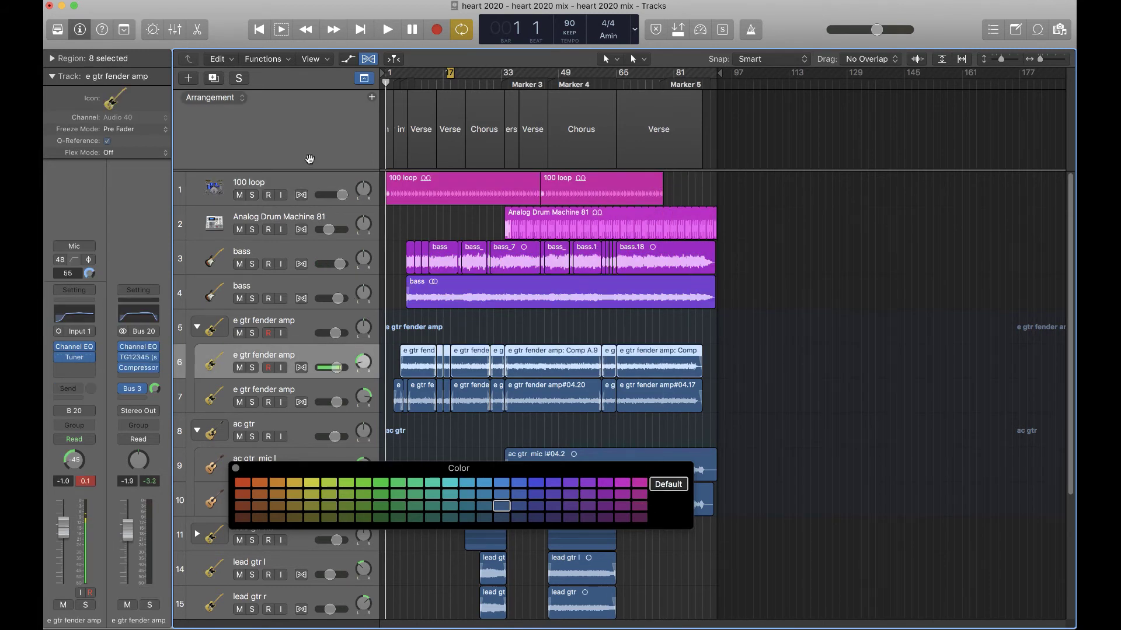
Step: Turn on Track Color Bars in the track header components
{"action": "right_click", "coordinate": [307, 184]}
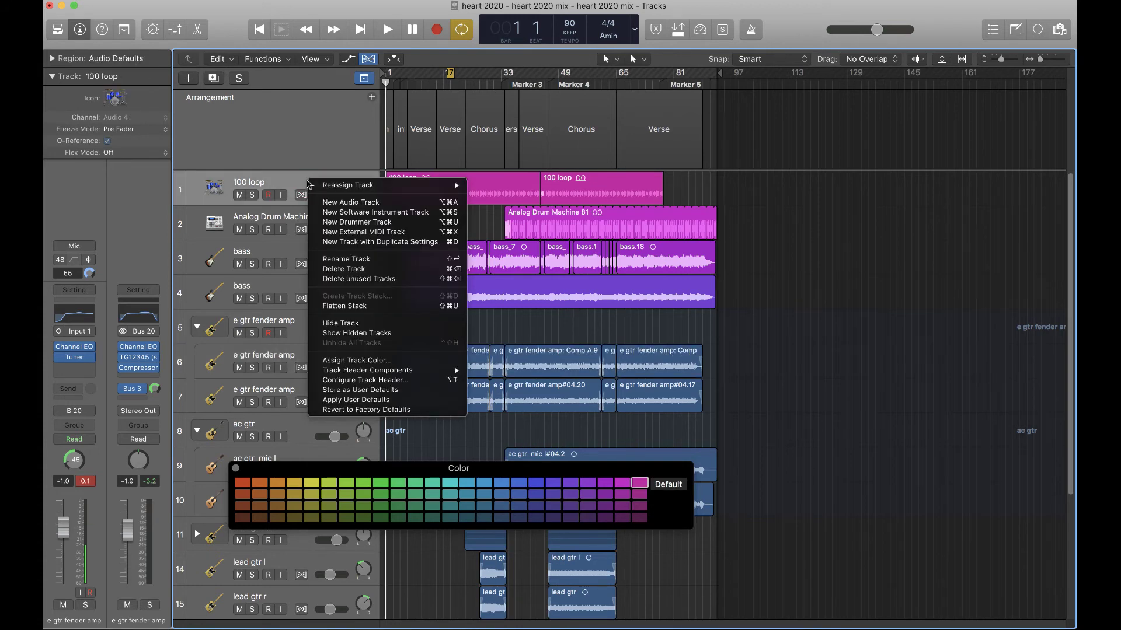
{"action": "left_click", "coordinate": [307, 184]}
{"action": "right_click", "coordinate": [306, 184]}
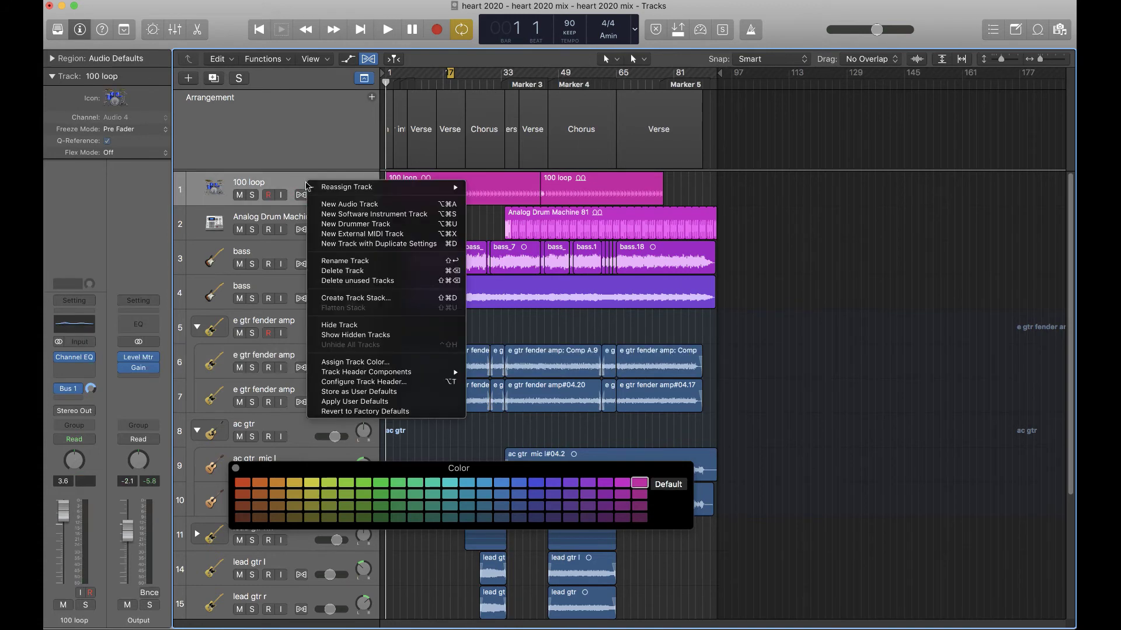
{"action": "mouse_move", "coordinate": [380, 372]}
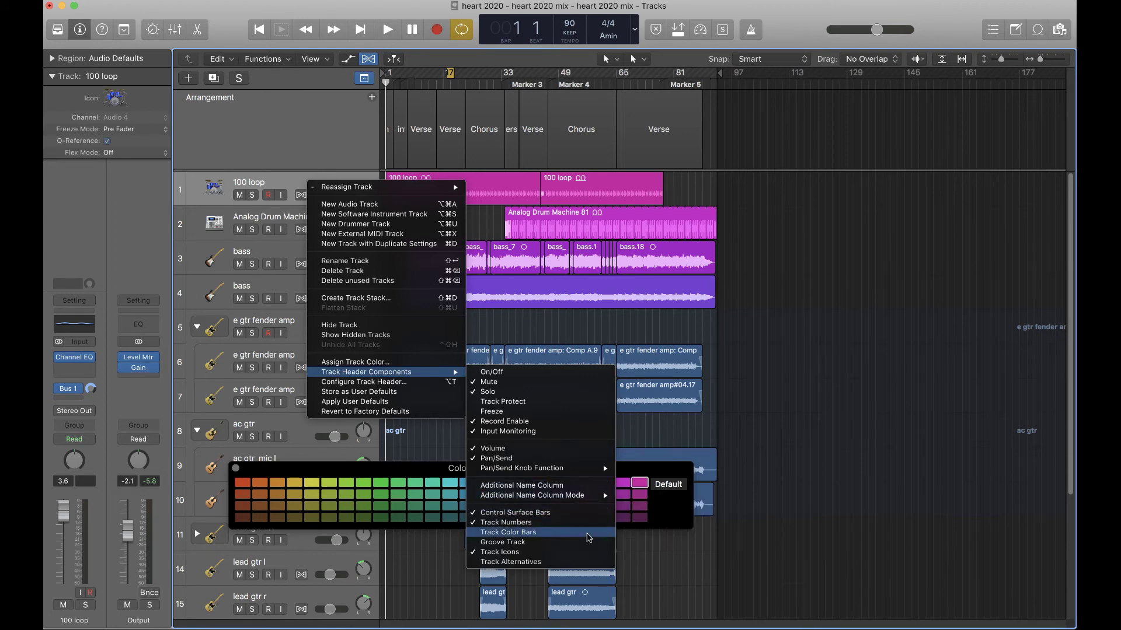
{"action": "left_click", "coordinate": [587, 533]}
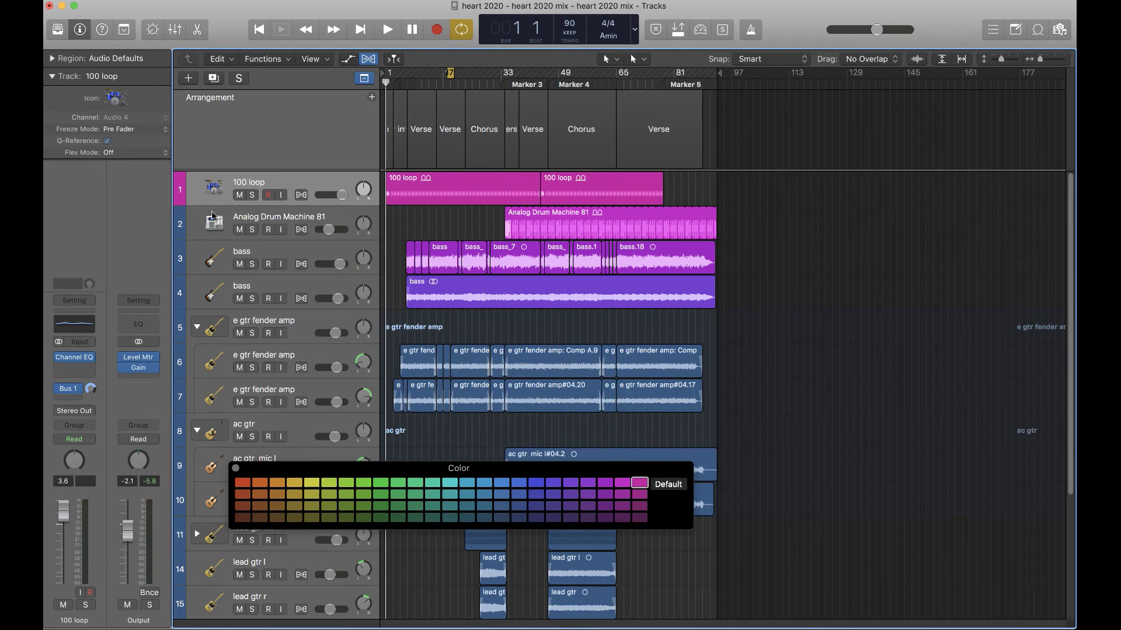
Step: Close the color palette and reduce the track heights so every track down to lead vox fits in view
{"action": "left_click_drag", "start_coordinate": [304, 467], "coordinate": [626, 238]}
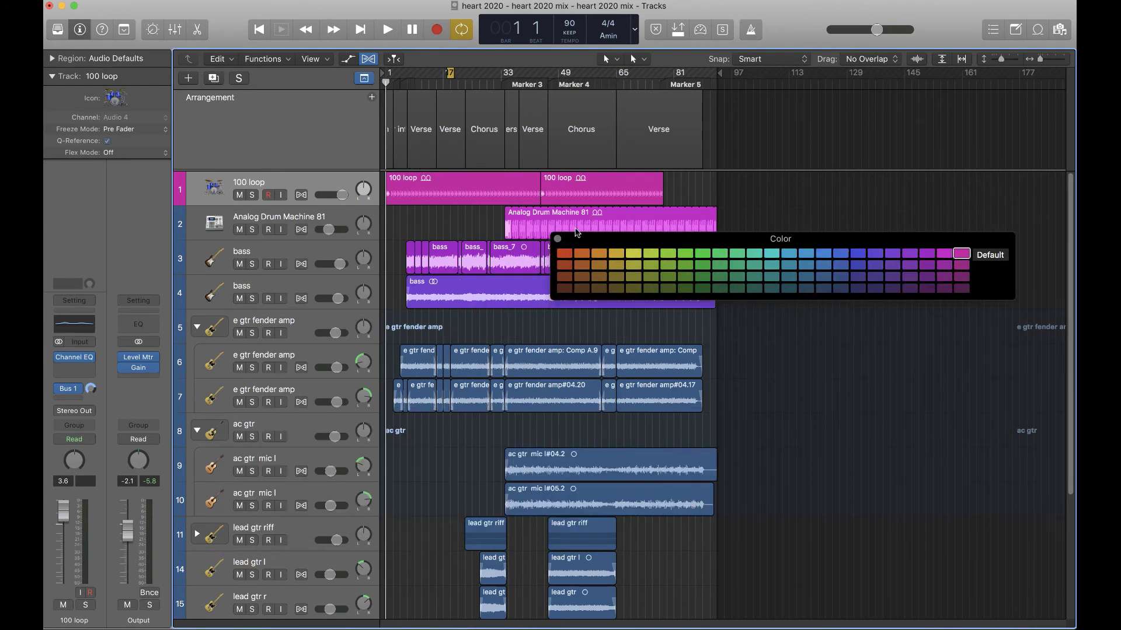
{"action": "left_click", "coordinate": [558, 238]}
{"action": "scroll", "coordinate": [666, 406], "scroll_direction": "down", "scroll_amount": 2}
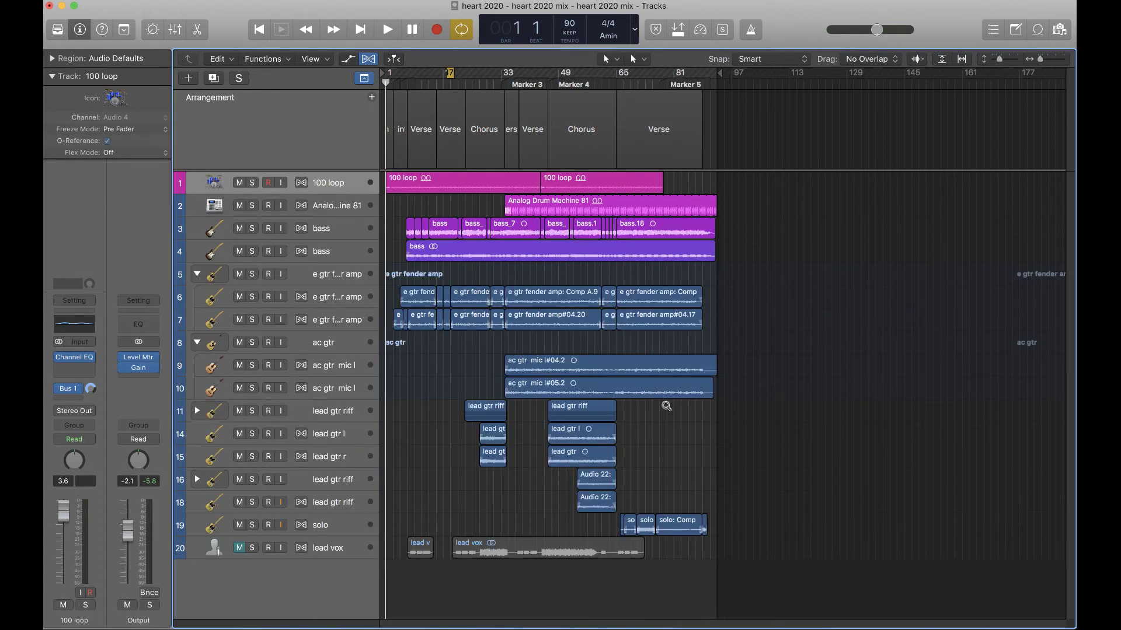
{"action": "scroll", "coordinate": [666, 405], "scroll_direction": "up", "scroll_amount": 1}
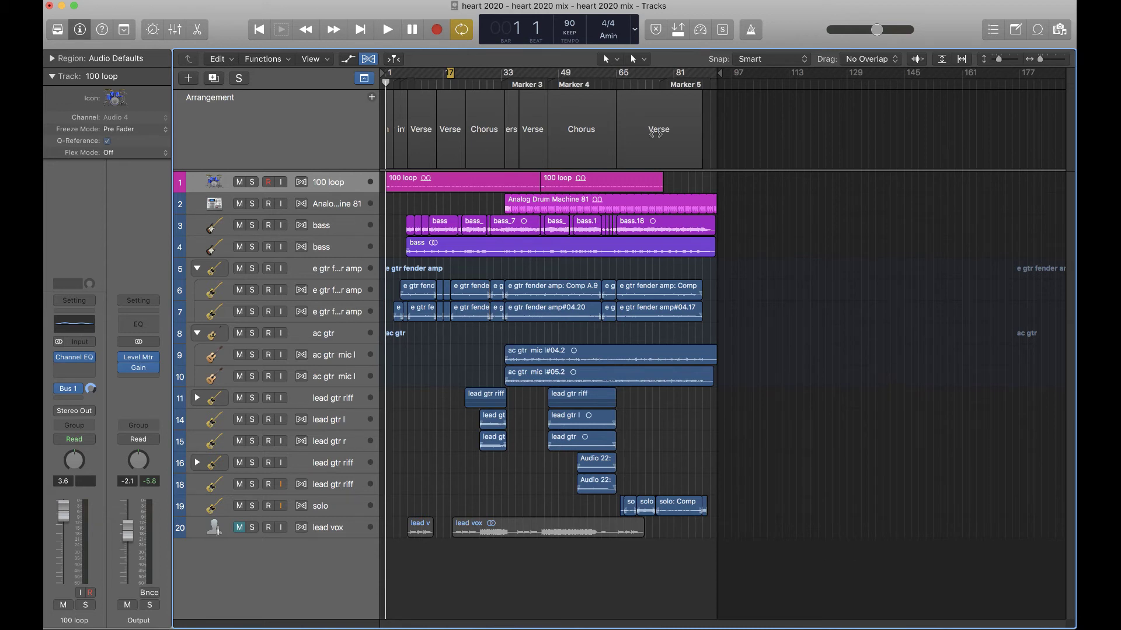
Step: Select the 100 loop track, show the project notes in the Note Pad, and expand the region parameters
{"action": "left_click", "coordinate": [349, 186]}
{"action": "left_click", "coordinate": [911, 328]}
{"action": "left_click", "coordinate": [1016, 31]}
{"action": "left_click", "coordinate": [892, 65]}
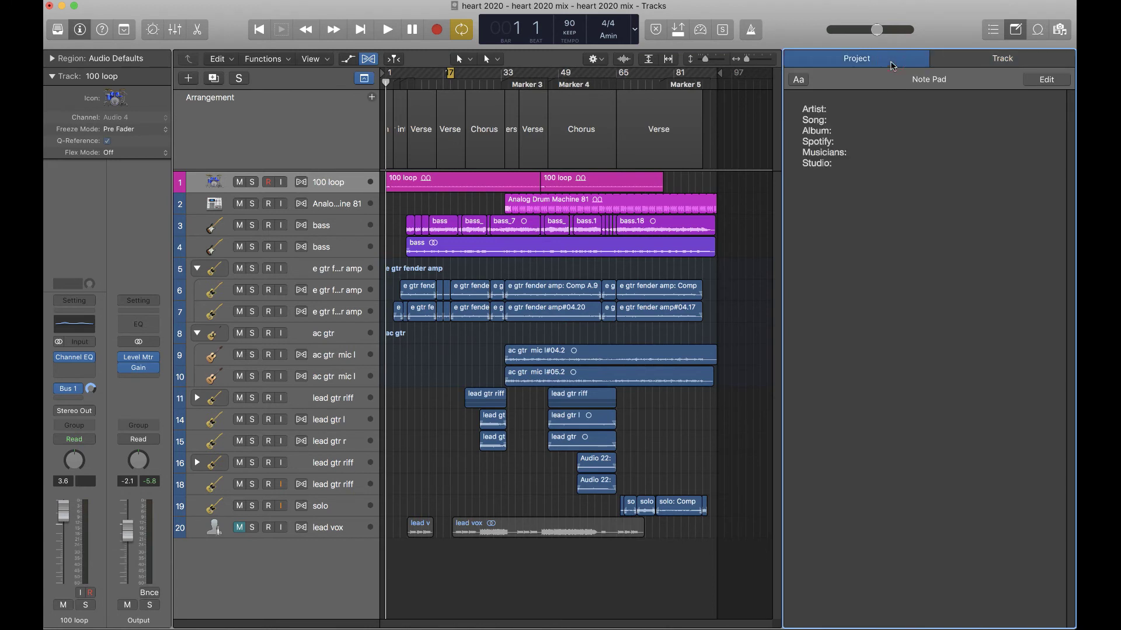
{"action": "left_click", "coordinate": [53, 59]}
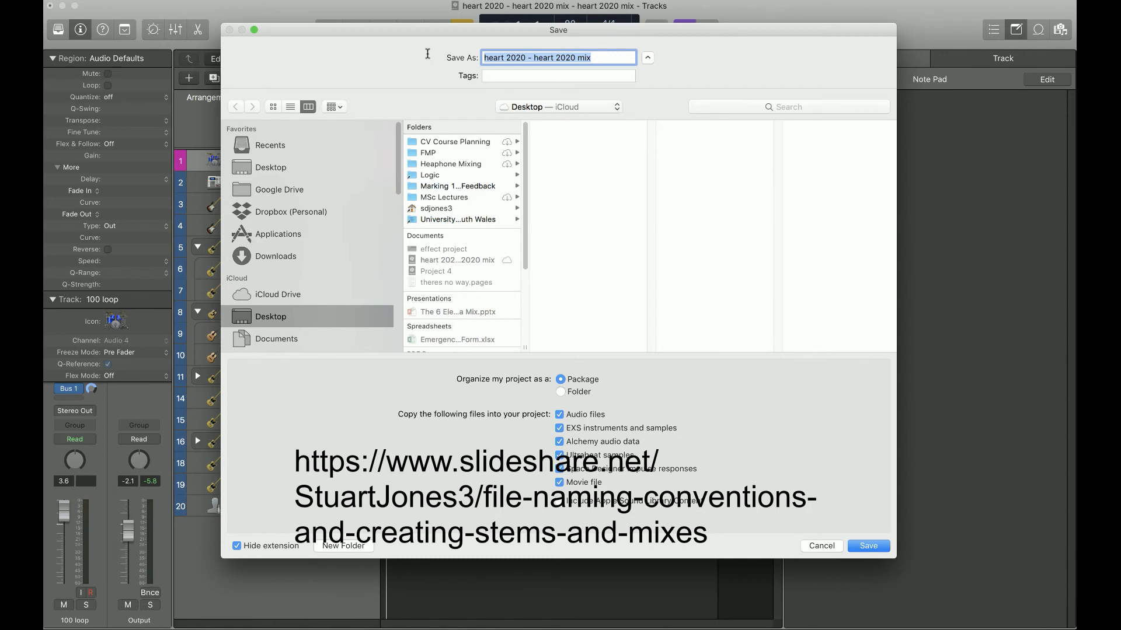
Step: Save the project to the Desktop as a package named SJ_H_FinalMix_48_24_R2
{"action": "type", "text": "SJ_H_Final"}
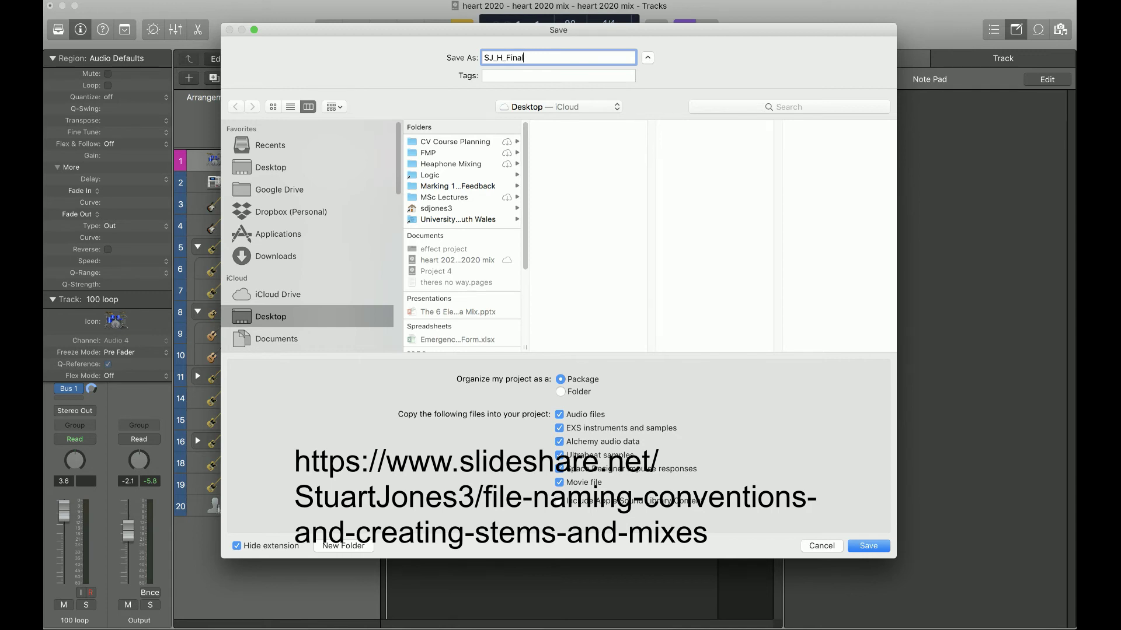
{"action": "type", "text": "x_48_24_R2"}
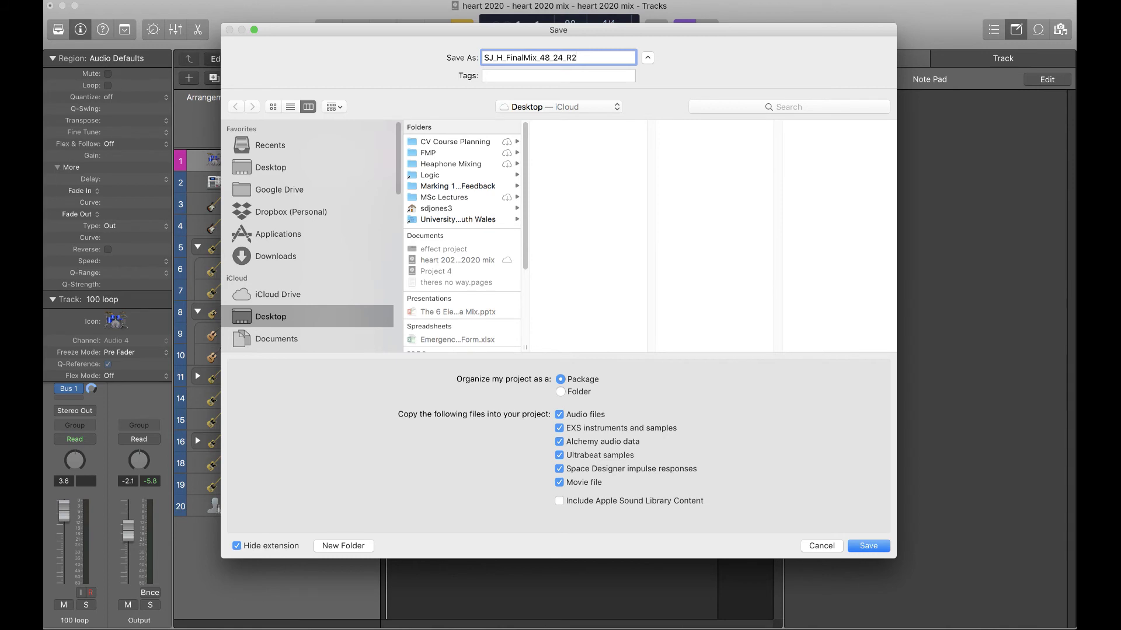
{"action": "double_click", "coordinate": [585, 60]}
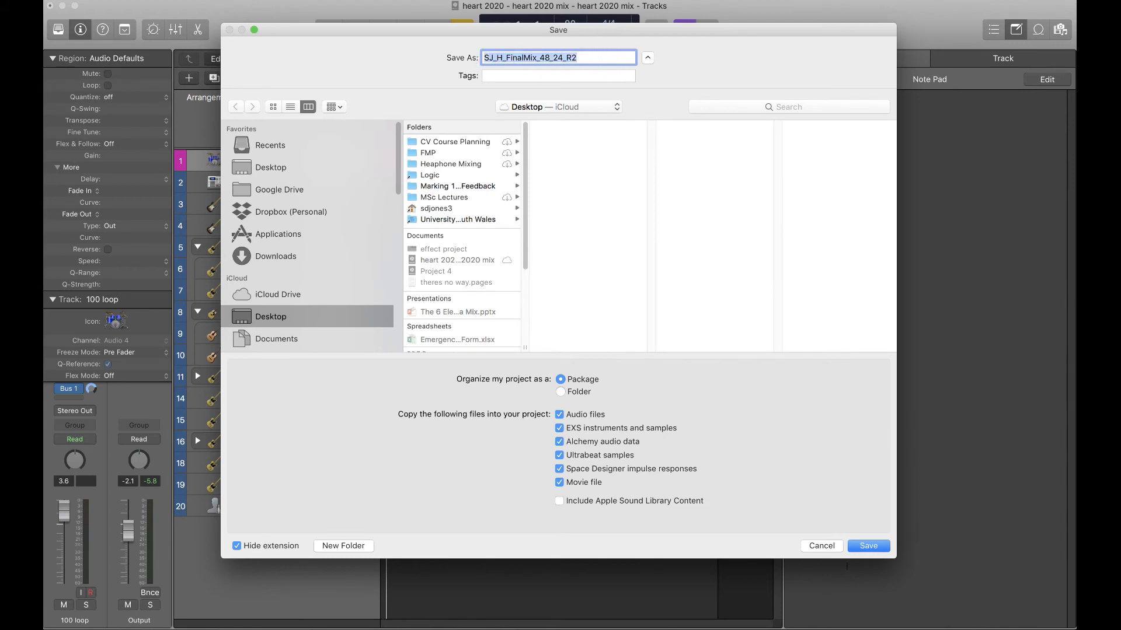
{"action": "left_click", "coordinate": [881, 549]}
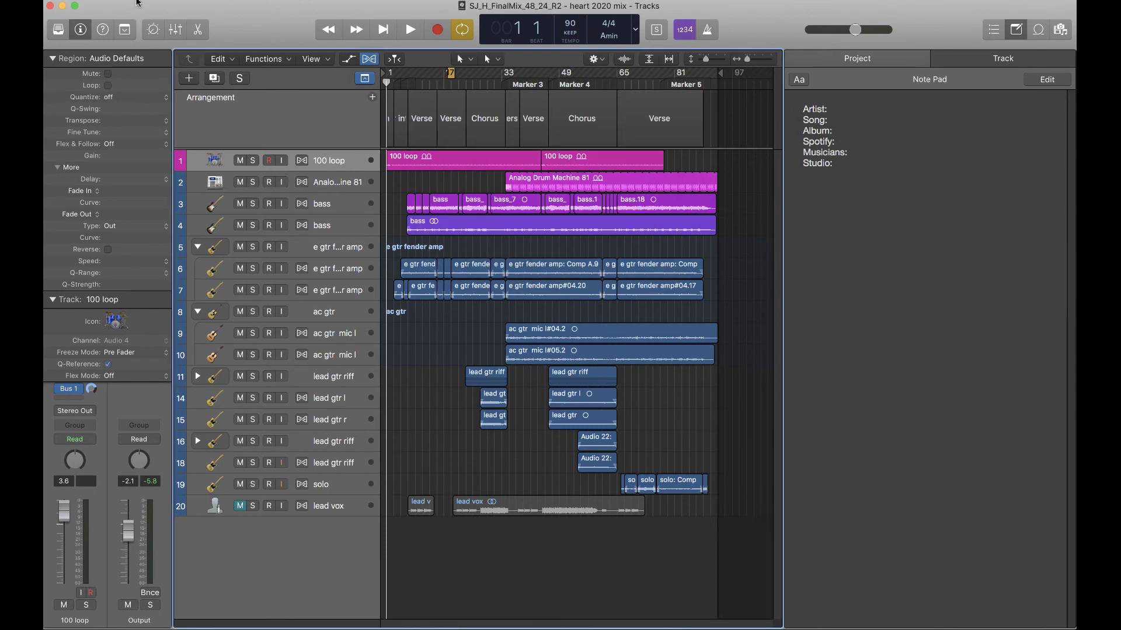
Step: Bounce the project section offline to the Desktop as a 24-bit, 44100 Hz interleaved Wave file named SJ_H_FinalMix_48_24_R2
{"action": "left_click", "coordinate": [143, 0]}
{"action": "mouse_move", "coordinate": [182, 269]}
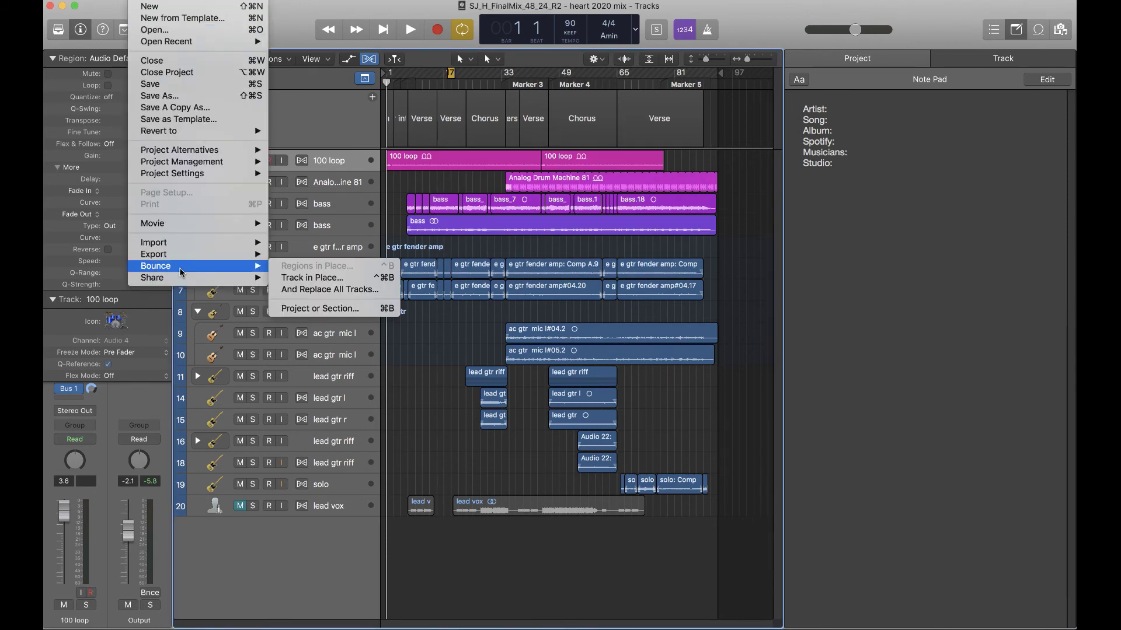
{"action": "left_click", "coordinate": [336, 310]}
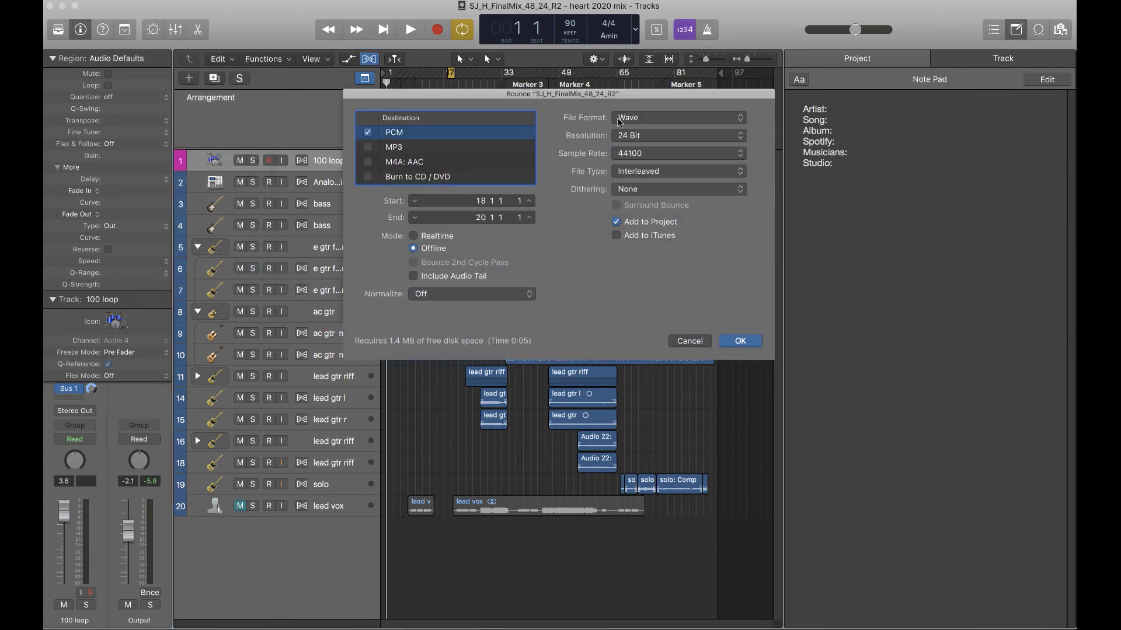
{"action": "left_click", "coordinate": [751, 341]}
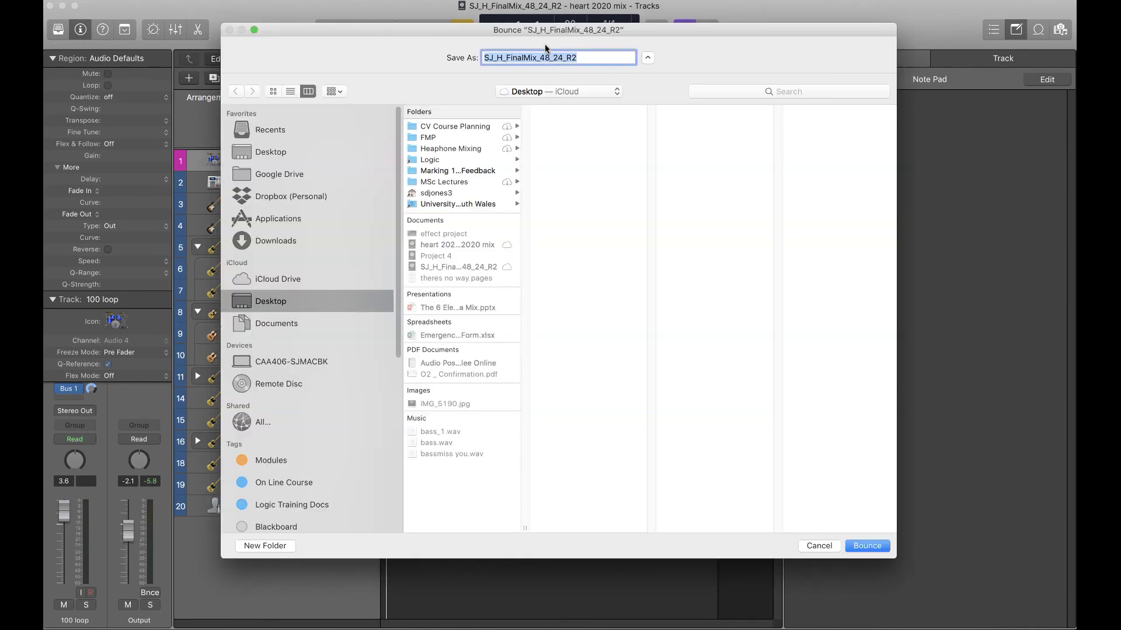
{"action": "key", "text": "Right"}
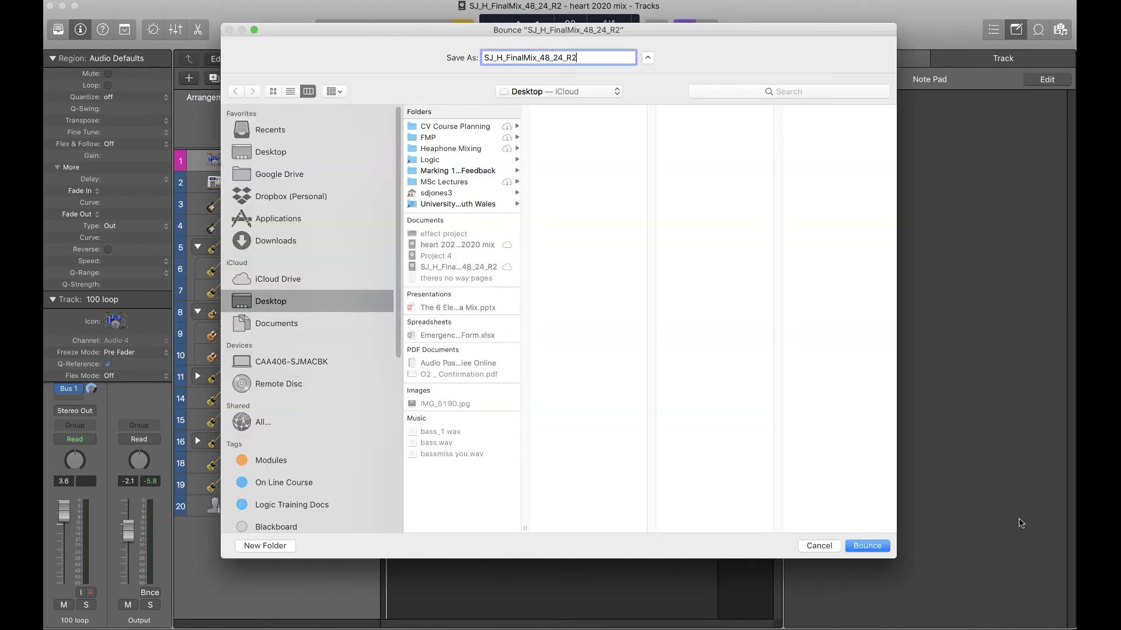
{"action": "left_click", "coordinate": [823, 545]}
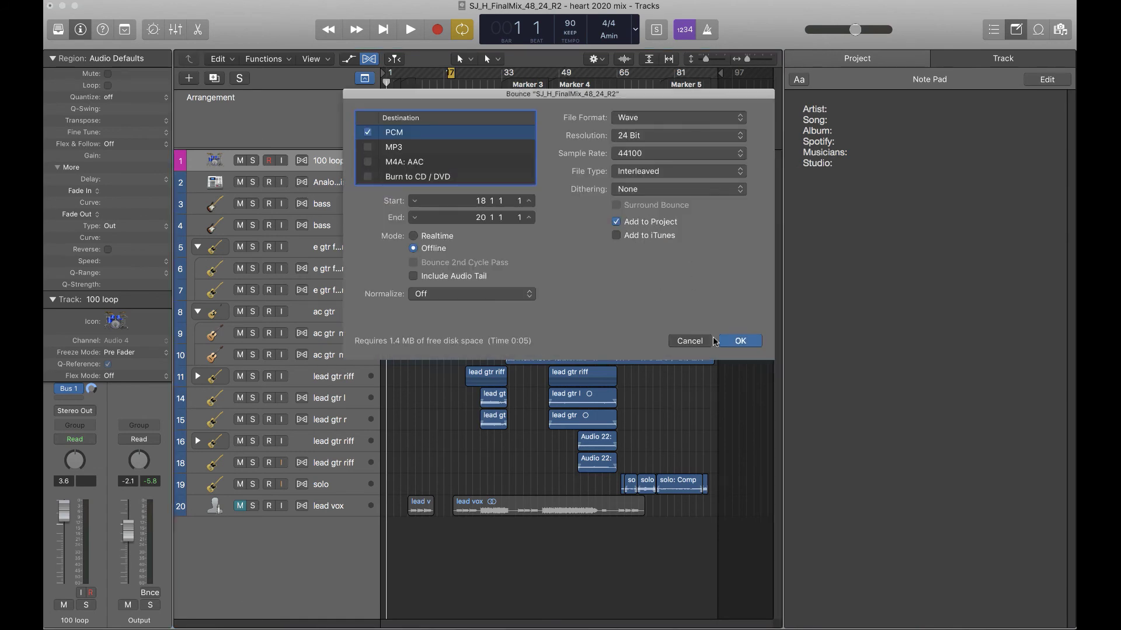
{"action": "left_click", "coordinate": [743, 341]}
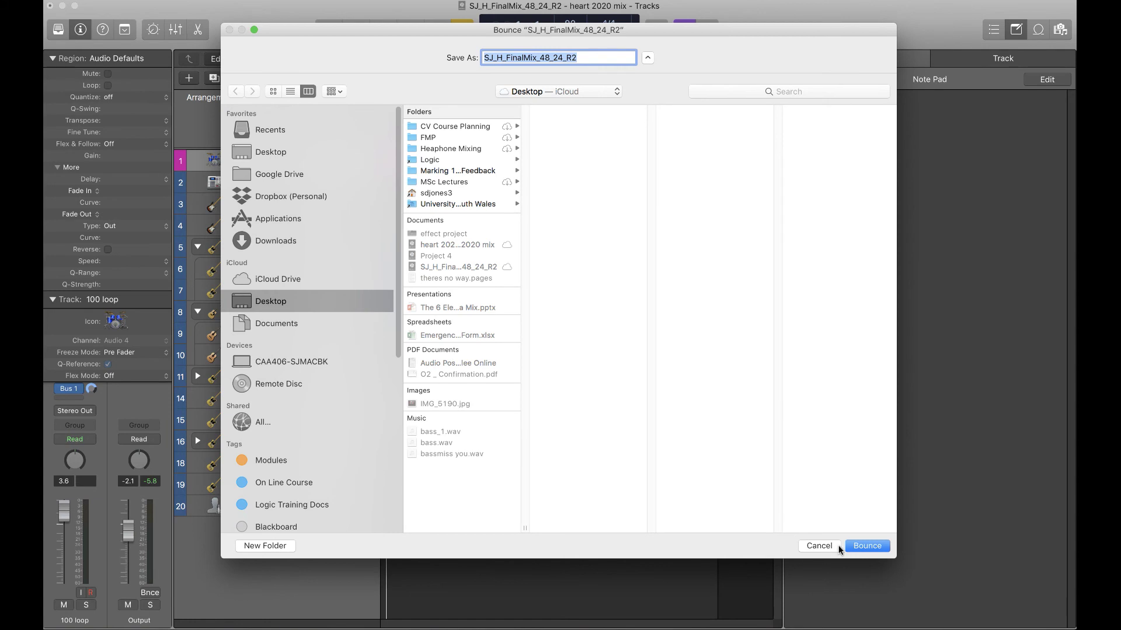
{"action": "left_click", "coordinate": [853, 547]}
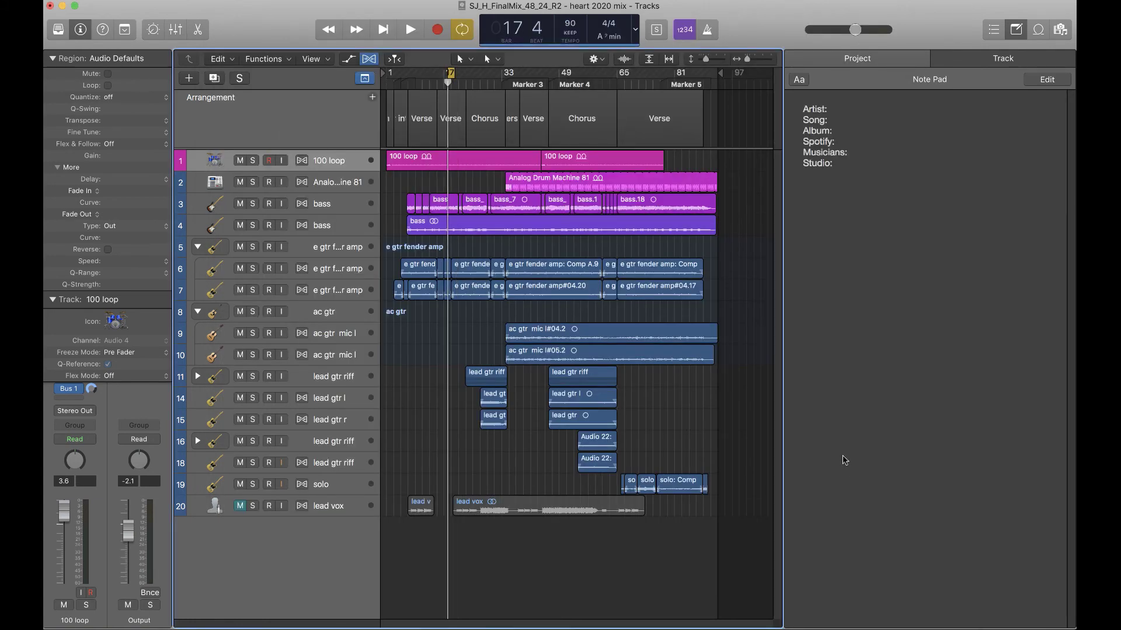
Step: Add the bounced SJ_H_FinalMix_48_24_R2 file from the project audio browser to a new track below lead vox and mute that track
{"action": "left_click", "coordinate": [1060, 29]}
{"action": "scroll", "coordinate": [932, 474], "scroll_direction": "down", "scroll_amount": 15}
{"action": "left_click_drag", "start_coordinate": [819, 563], "coordinate": [421, 554]}
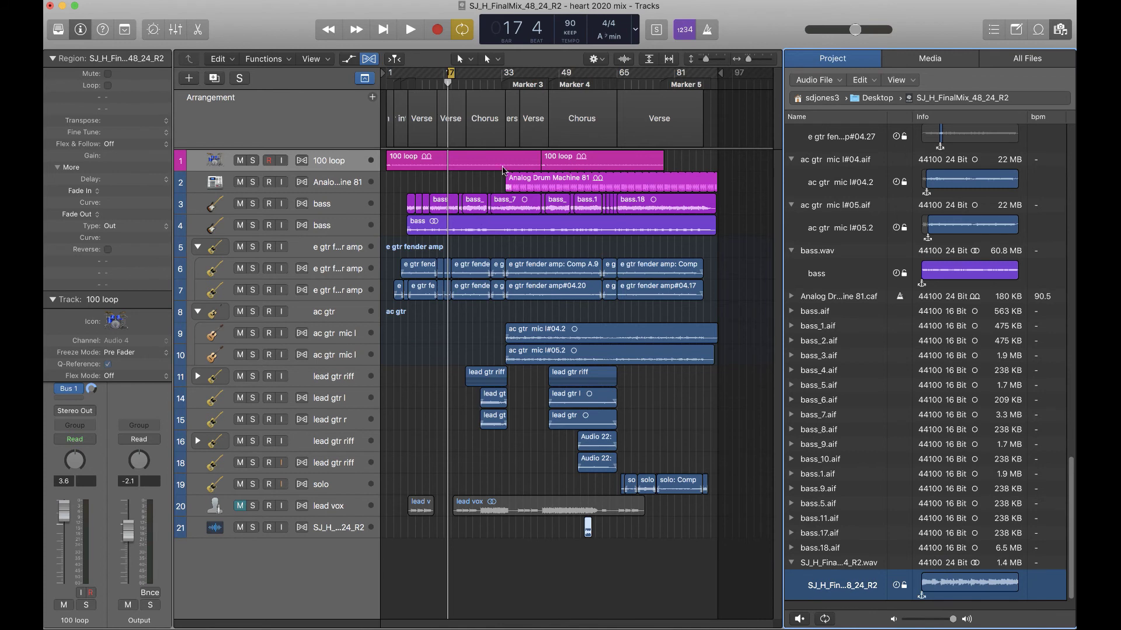
{"action": "left_click", "coordinate": [241, 528]}
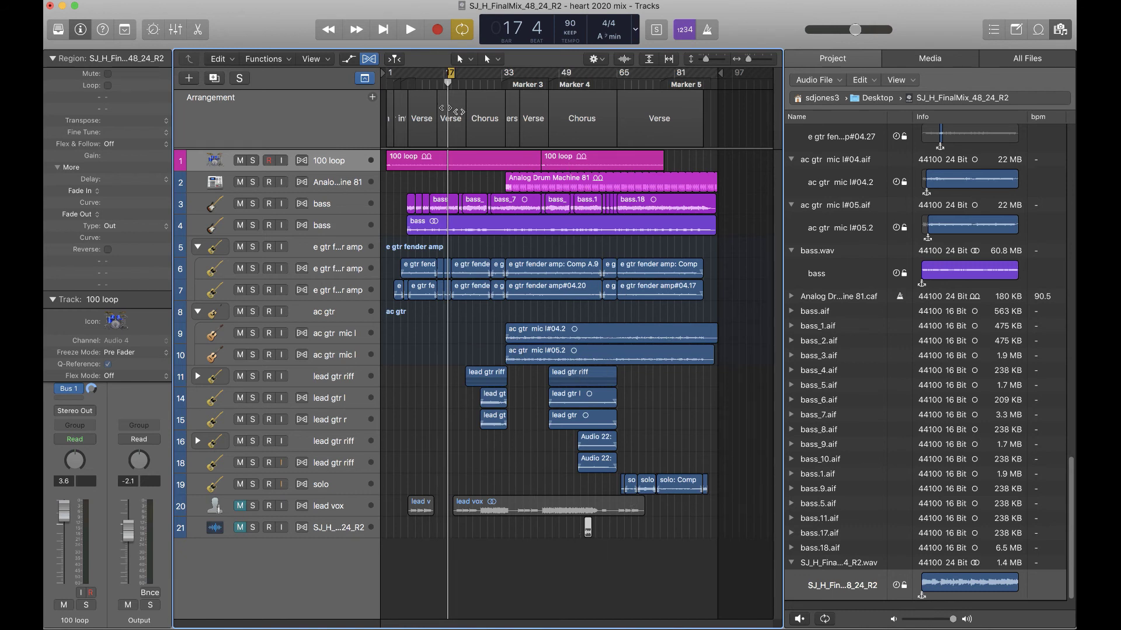
Step: Set the cycle range from bar 1 to the end of the project, and select the bounced mix track and its audio file
{"action": "left_click_drag", "start_coordinate": [390, 74], "coordinate": [718, 100]}
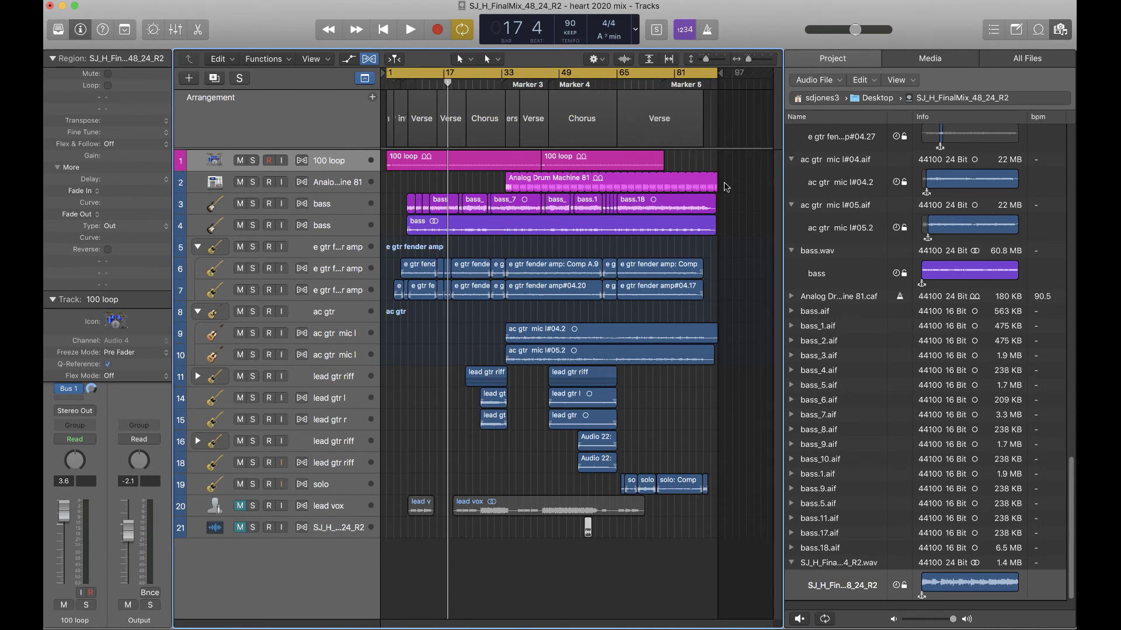
{"action": "left_click", "coordinate": [340, 534]}
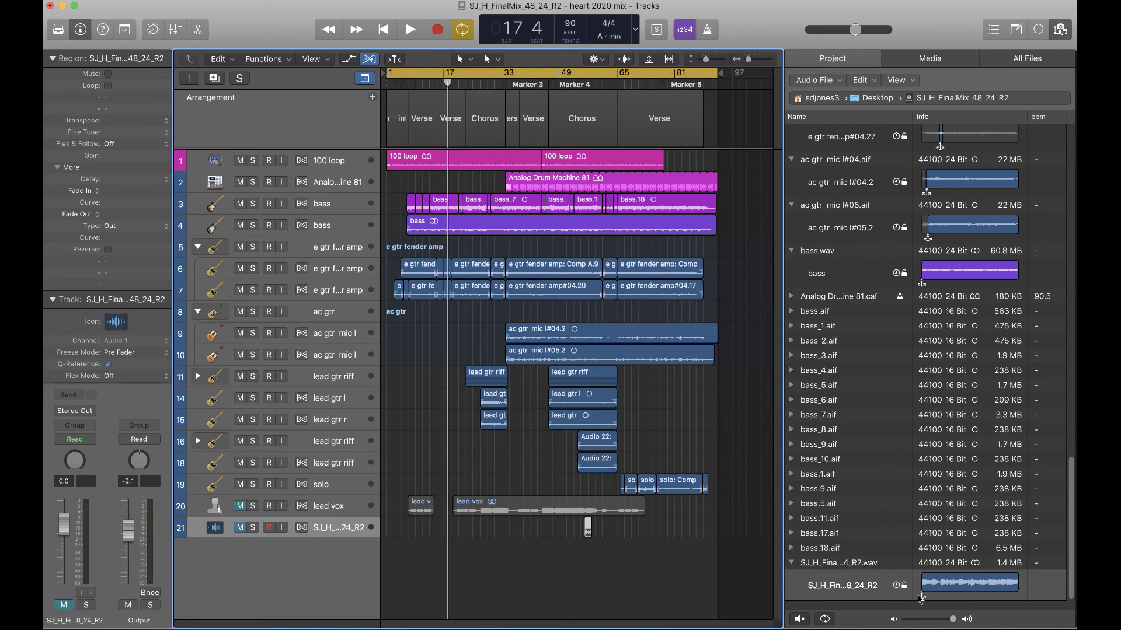
{"action": "left_click", "coordinate": [920, 598]}
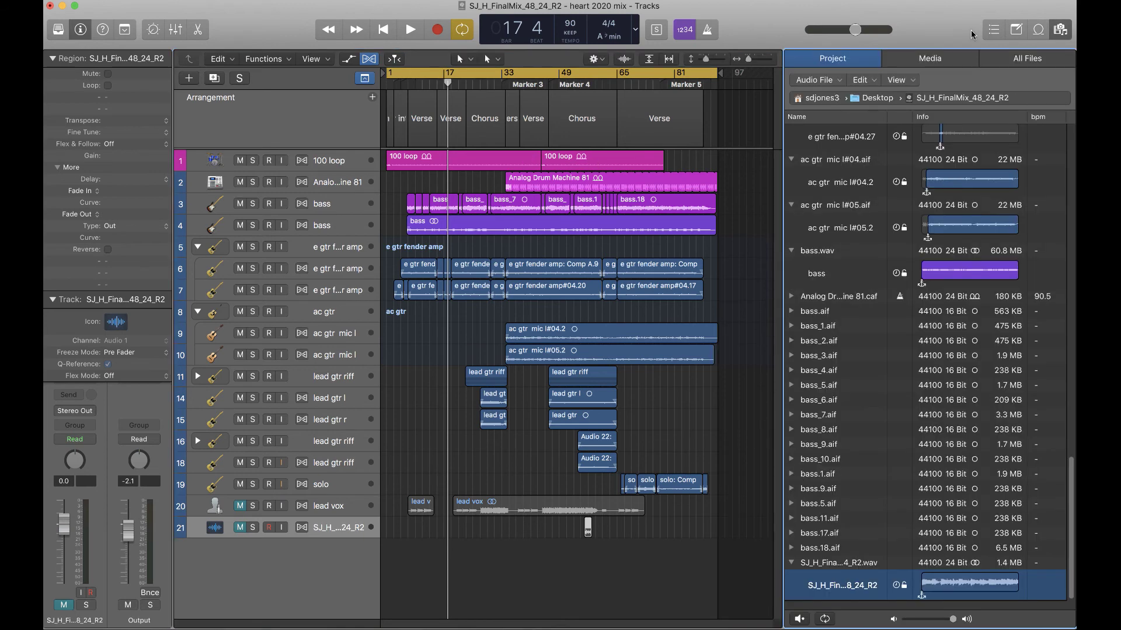
Step: Show the track notes for the bounced mix track in the Note Pad
{"action": "left_click", "coordinate": [1016, 31]}
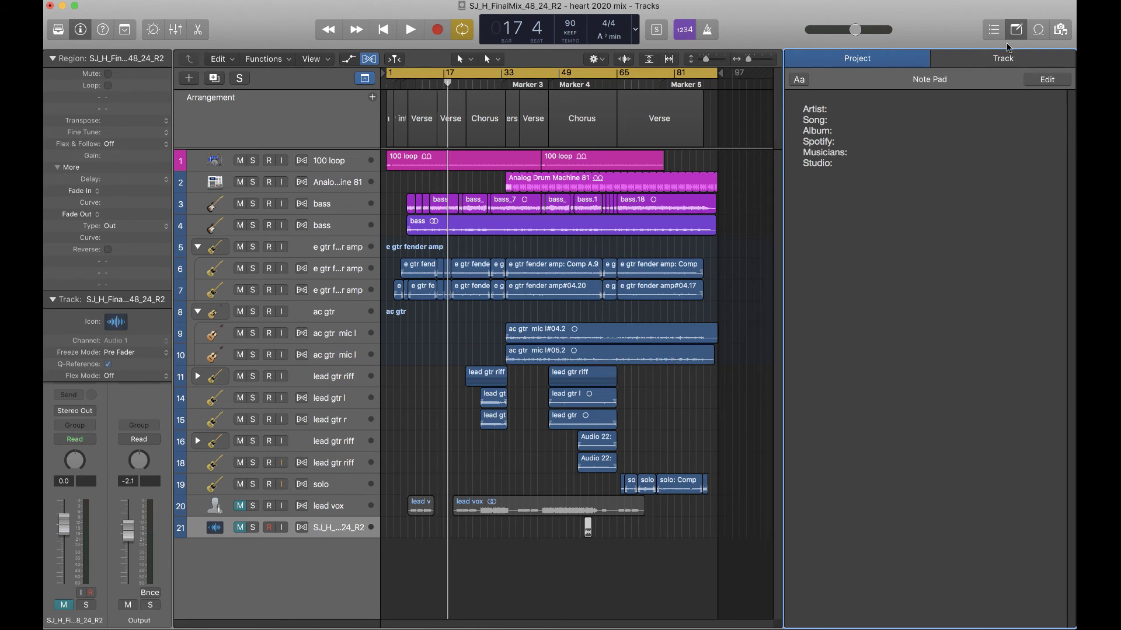
{"action": "left_click", "coordinate": [1007, 57]}
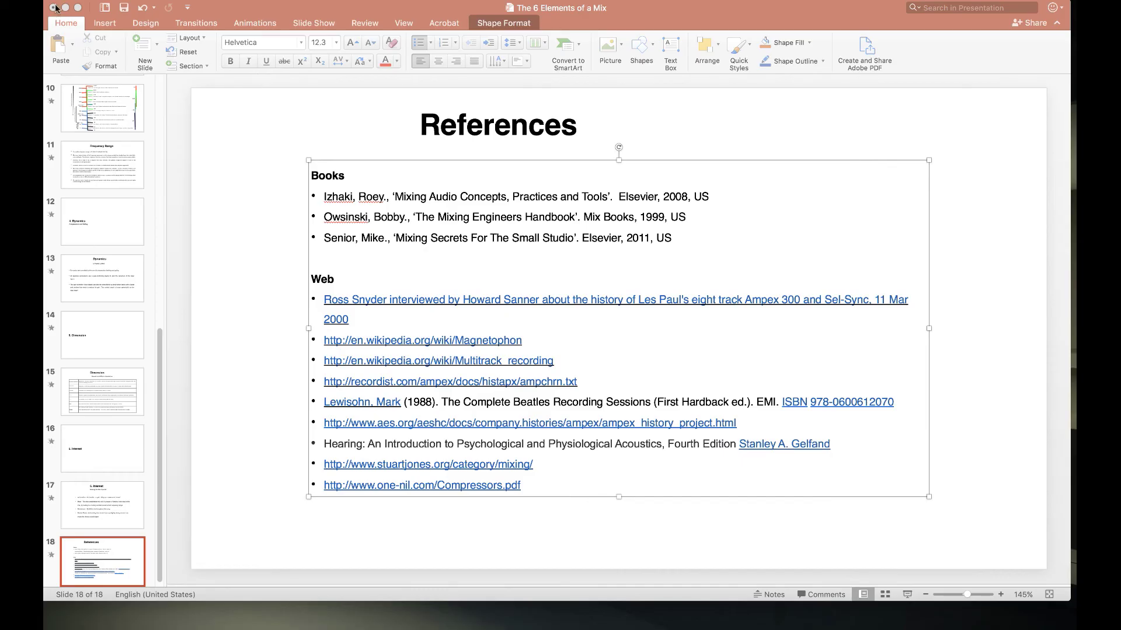
Step: Close The 6 Elements of a Mix presentation in PowerPoint
{"action": "left_click", "coordinate": [54, 8]}
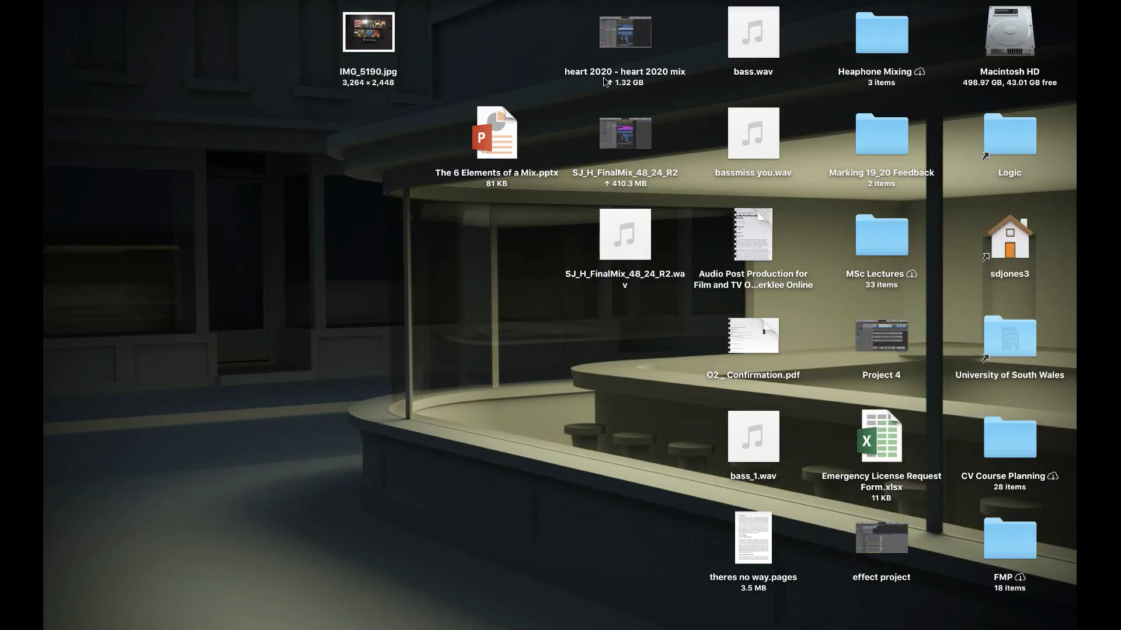
Step: Compress the SJ_H_FinalMix_48_24_R2 project on the desktop into a zip archive
{"action": "double_click", "coordinate": [620, 139]}
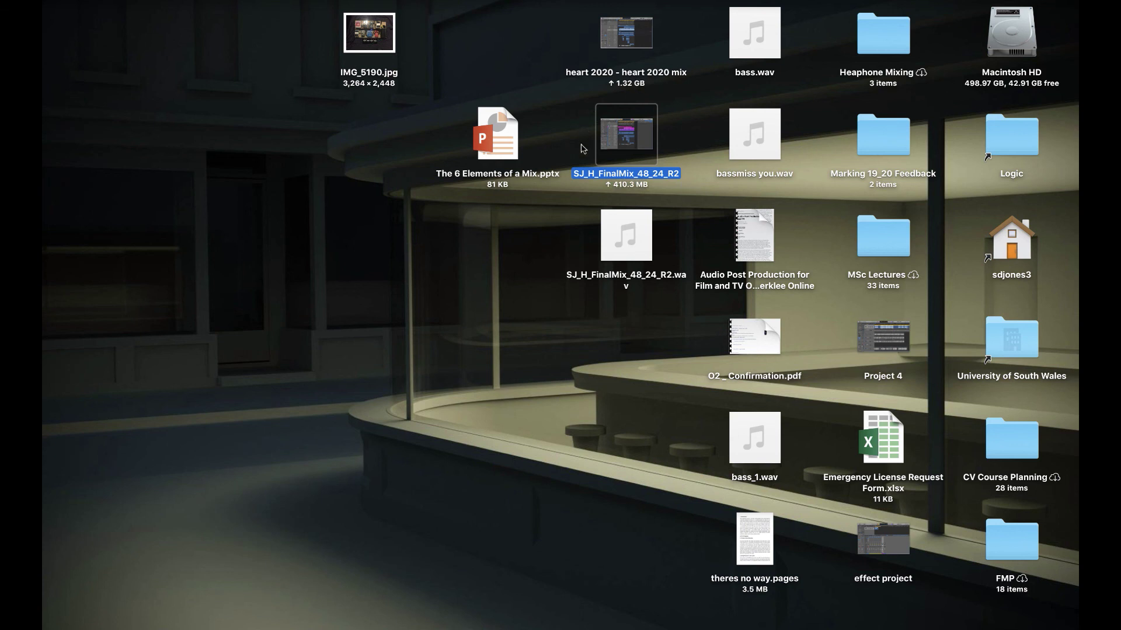
{"action": "right_click", "coordinate": [625, 132]}
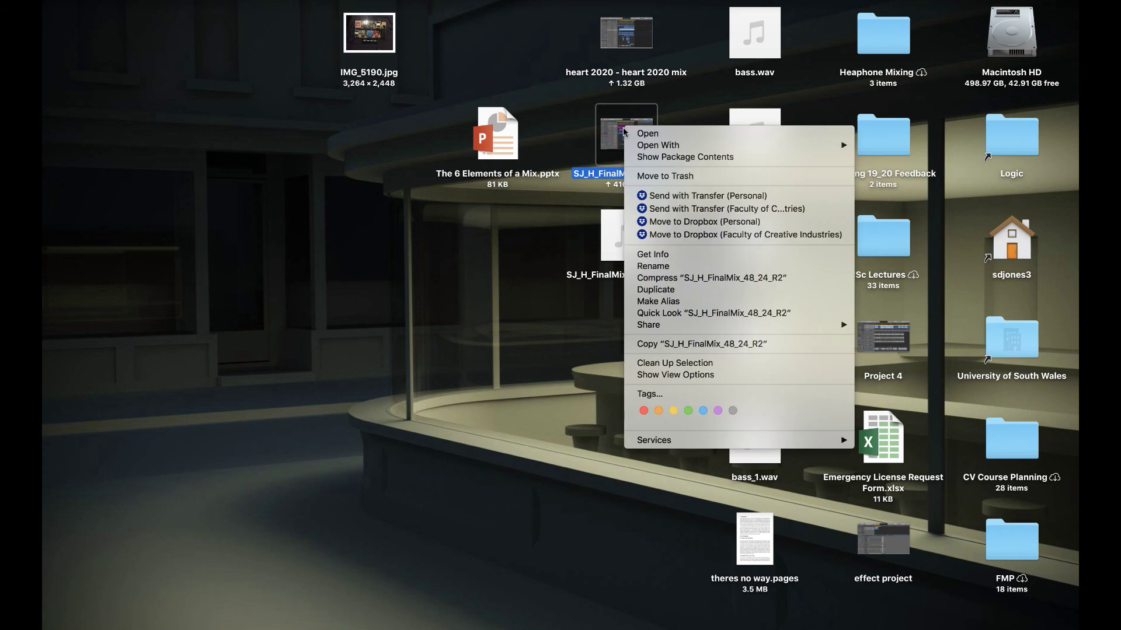
{"action": "mouse_move", "coordinate": [635, 150]}
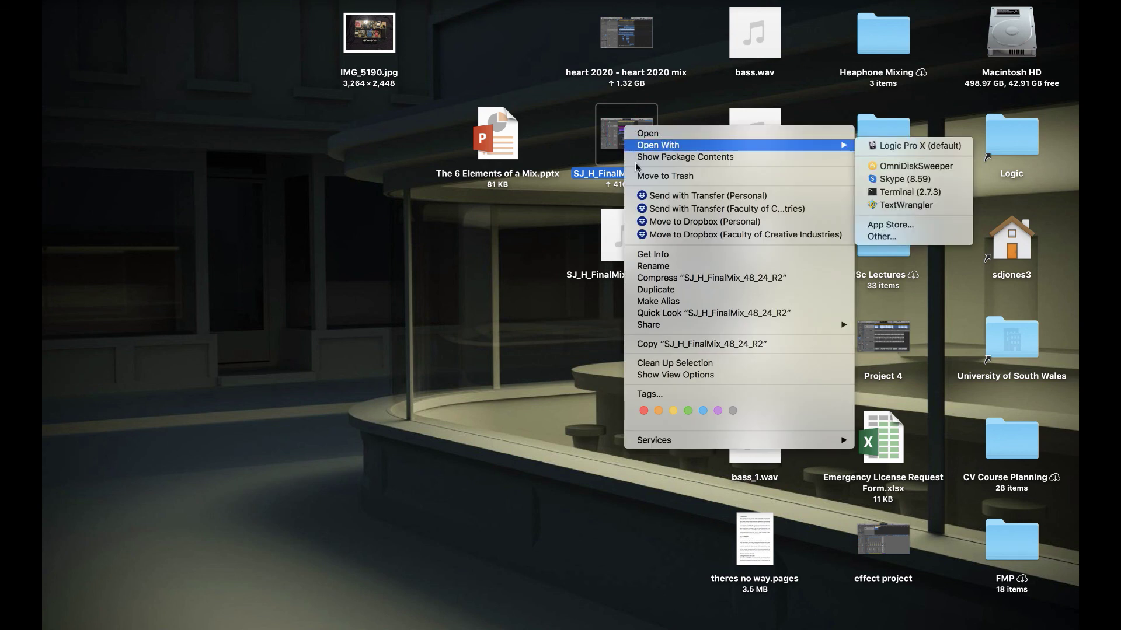
{"action": "left_click", "coordinate": [664, 279]}
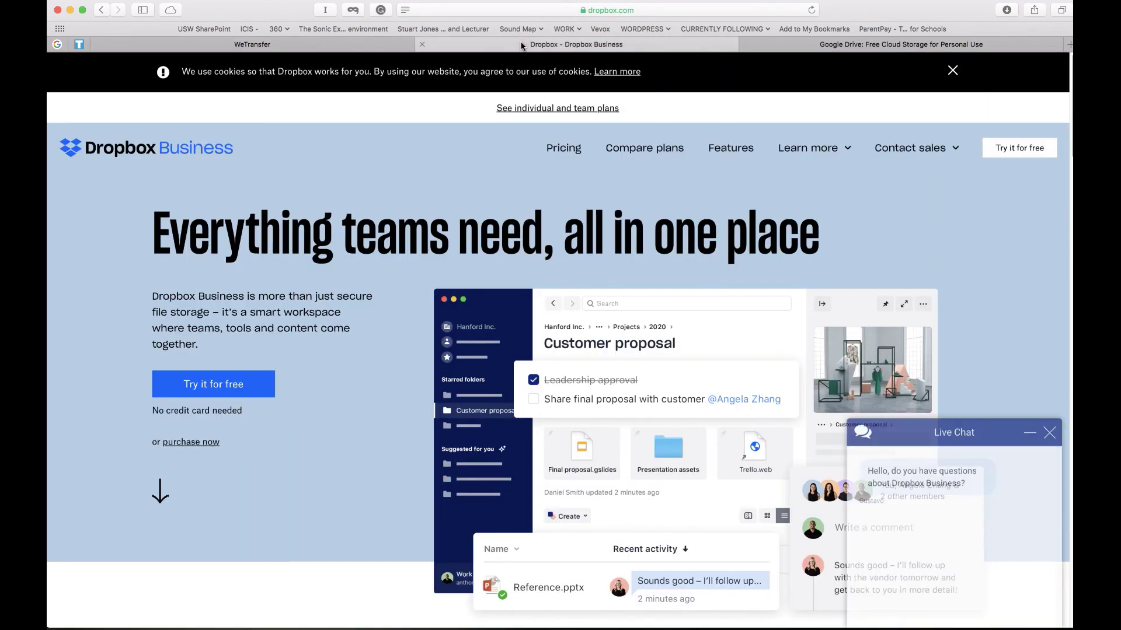
Step: Examine the Dropbox Business page and the WeTransfer account options in the browser as ways to share the project
{"action": "left_click", "coordinate": [521, 45]}
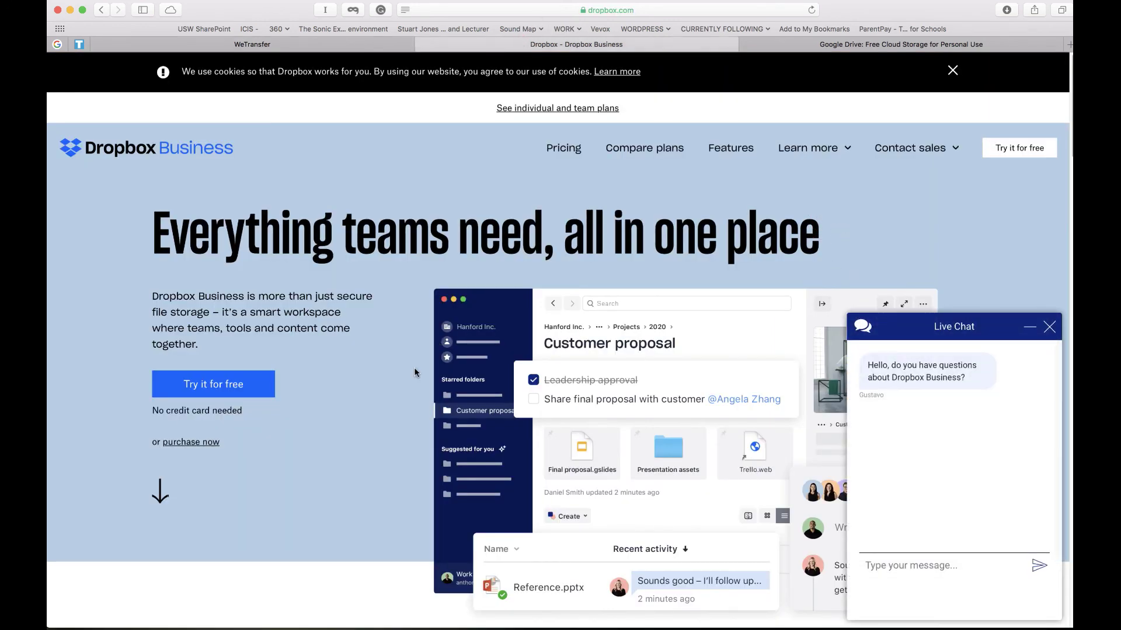
{"action": "scroll", "coordinate": [348, 408], "scroll_direction": "down", "scroll_amount": 1}
{"action": "scroll", "coordinate": [348, 408], "scroll_direction": "down", "scroll_amount": 15}
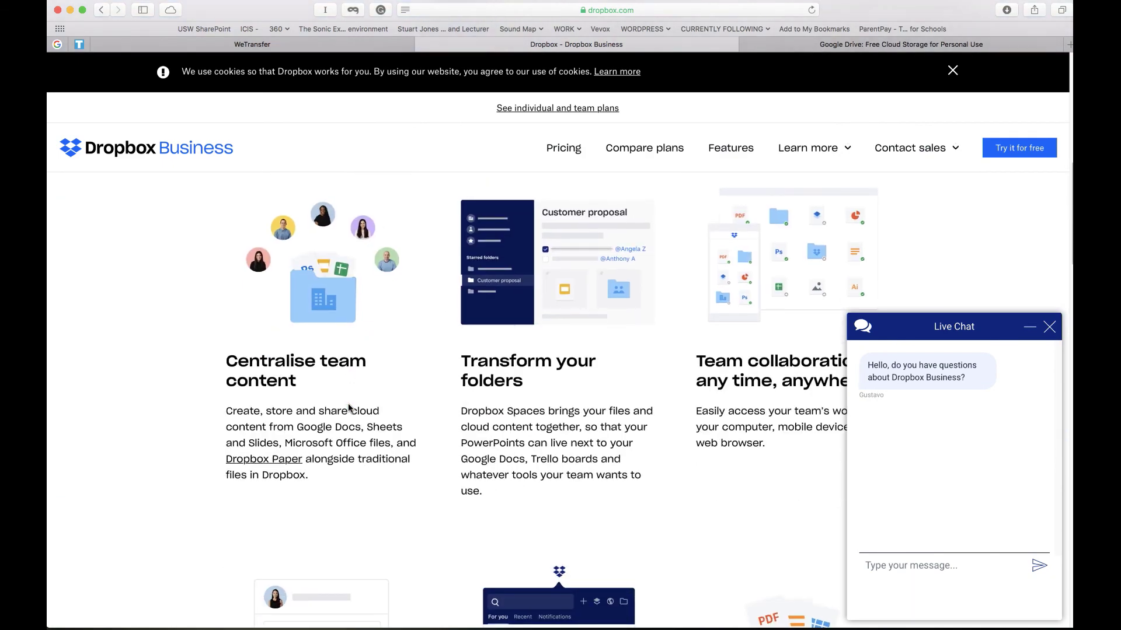
{"action": "scroll", "coordinate": [348, 408], "scroll_direction": "down", "scroll_amount": 10}
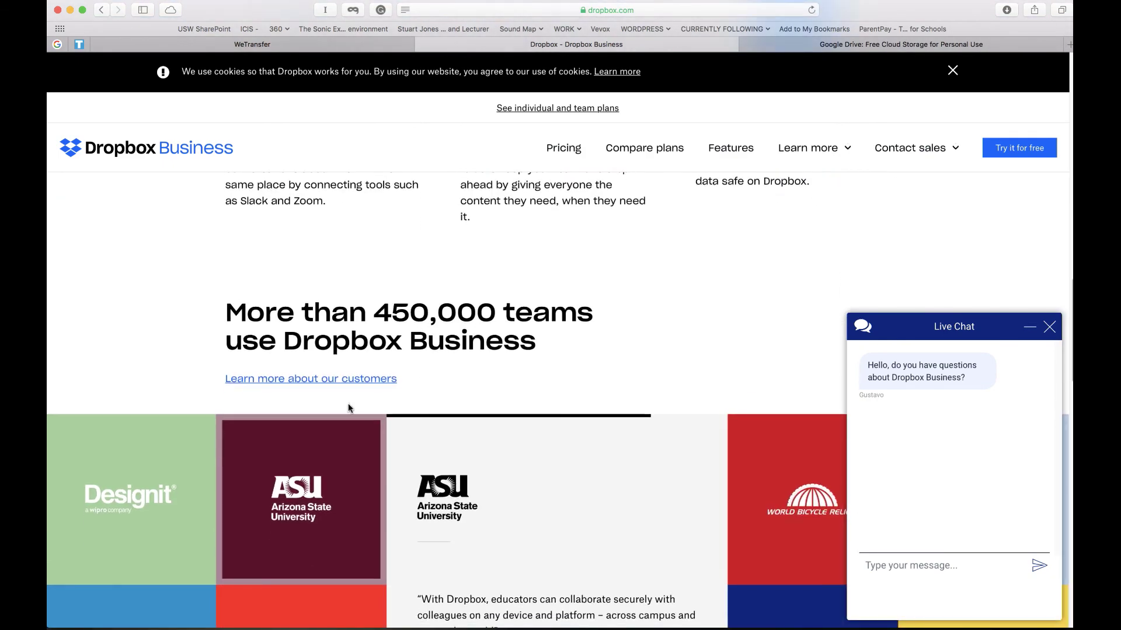
{"action": "scroll", "coordinate": [348, 408], "scroll_direction": "up", "scroll_amount": 20}
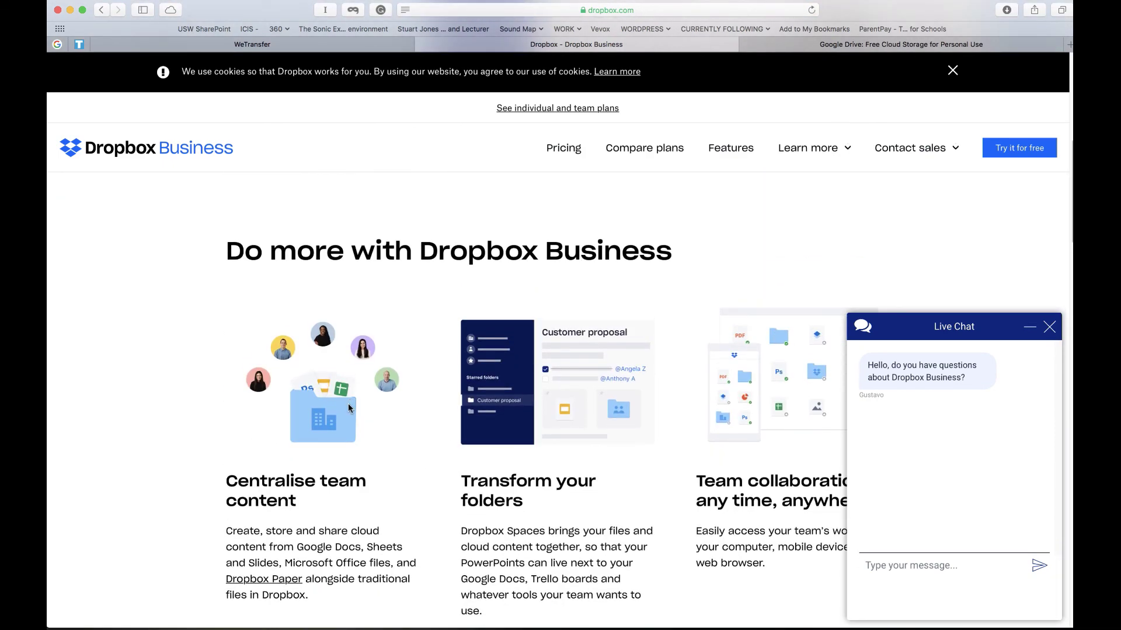
{"action": "left_click", "coordinate": [336, 47]}
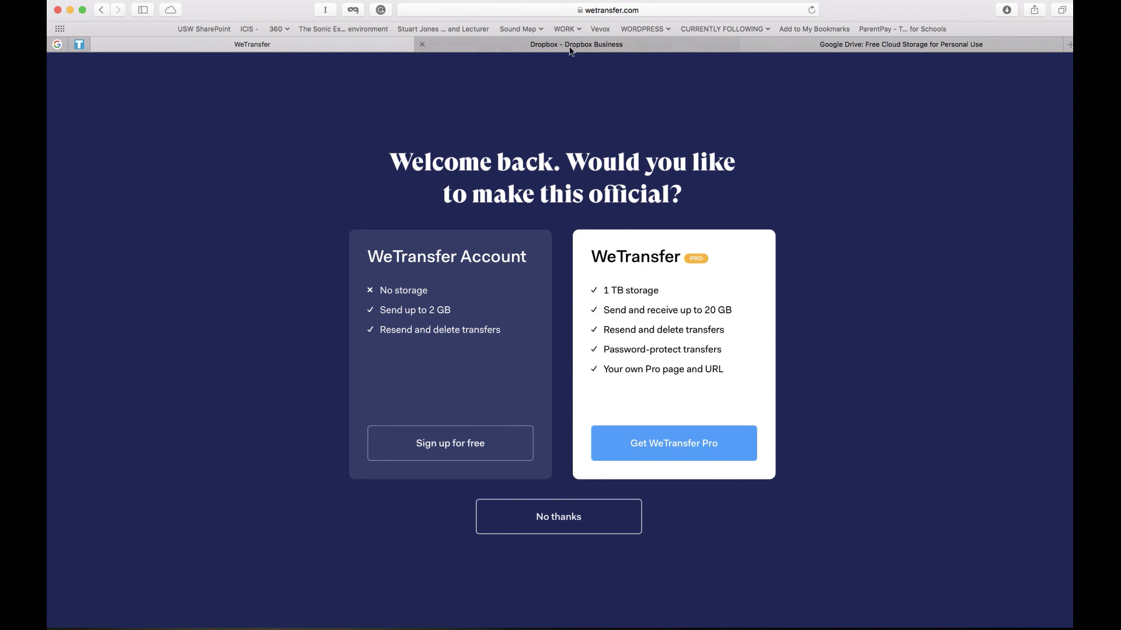
{"action": "left_click", "coordinate": [588, 49]}
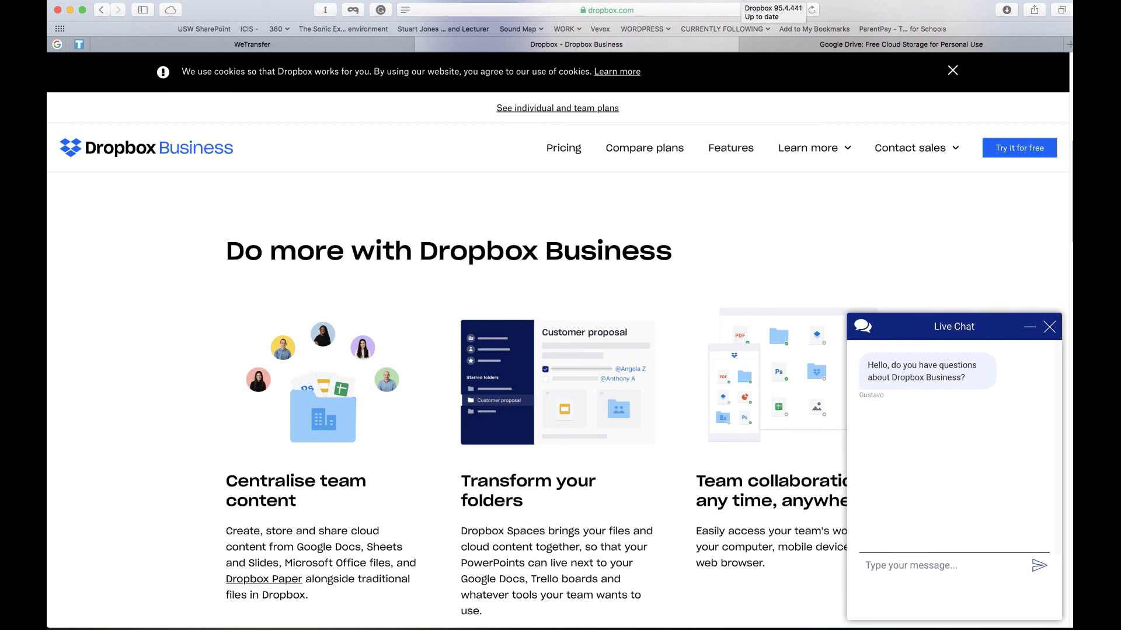
Step: Open the Dropbox (Faculty of Creative Industries) folder in the Dropbox app and copy a share link to Get Started with Dropbox.pdf
{"action": "left_click", "coordinate": [740, 2]}
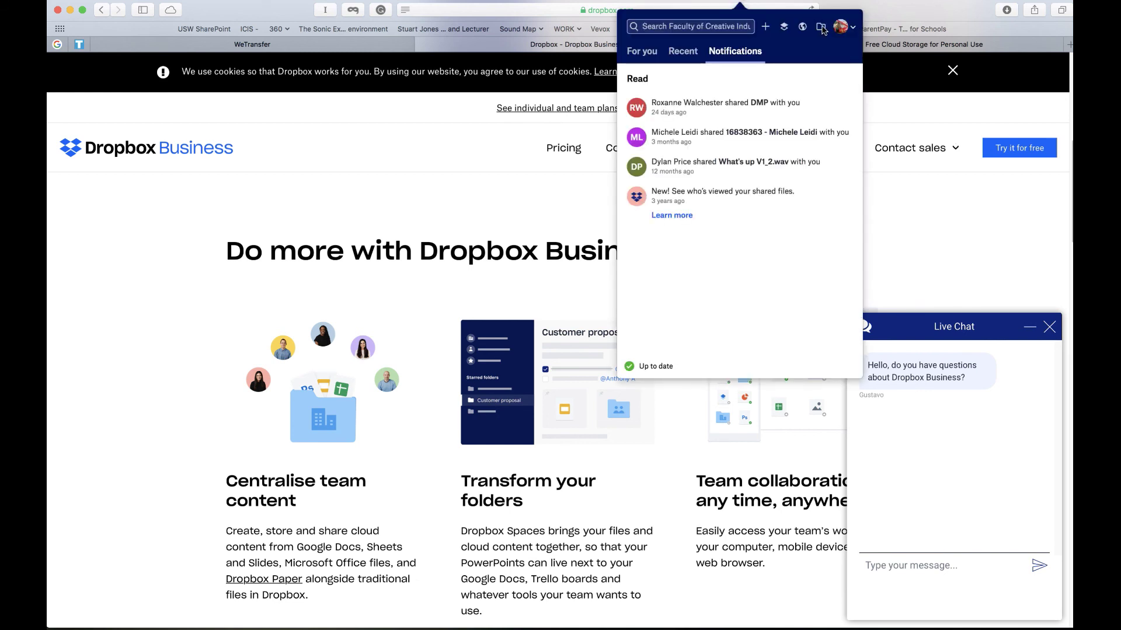
{"action": "left_click", "coordinate": [822, 27]}
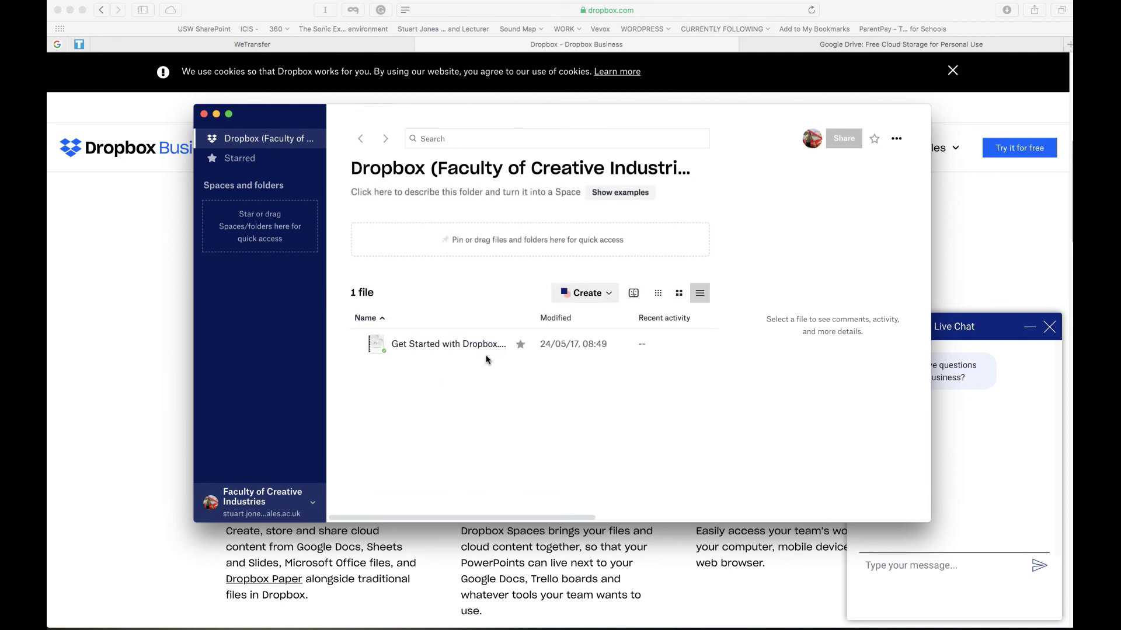
{"action": "left_click", "coordinate": [643, 346]}
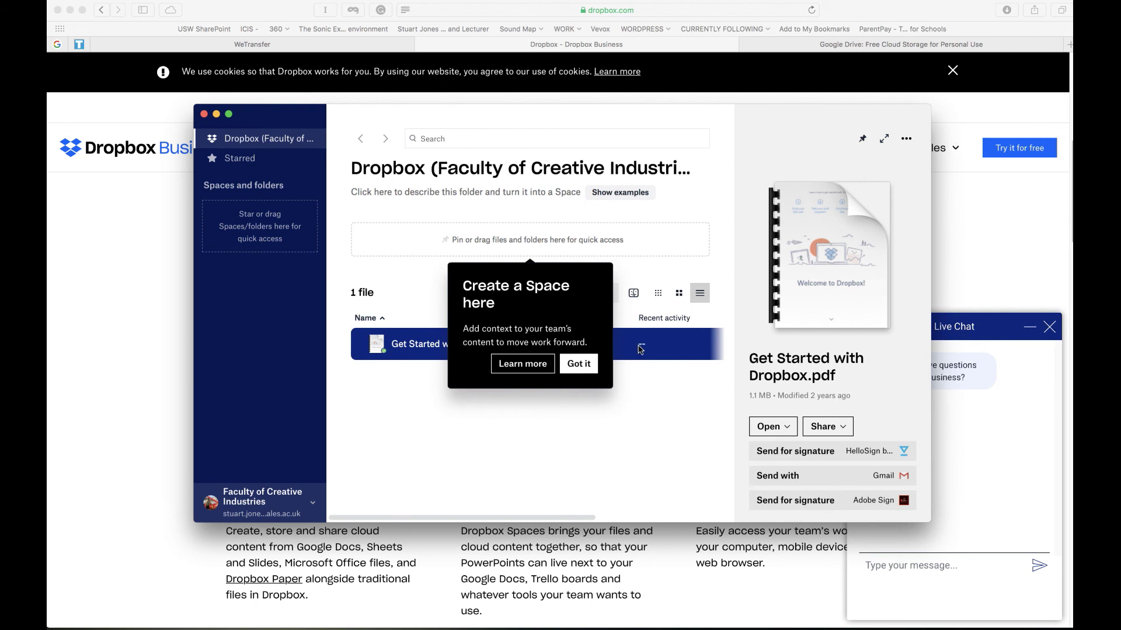
{"action": "left_click", "coordinate": [578, 363]}
{"action": "left_click", "coordinate": [833, 429]}
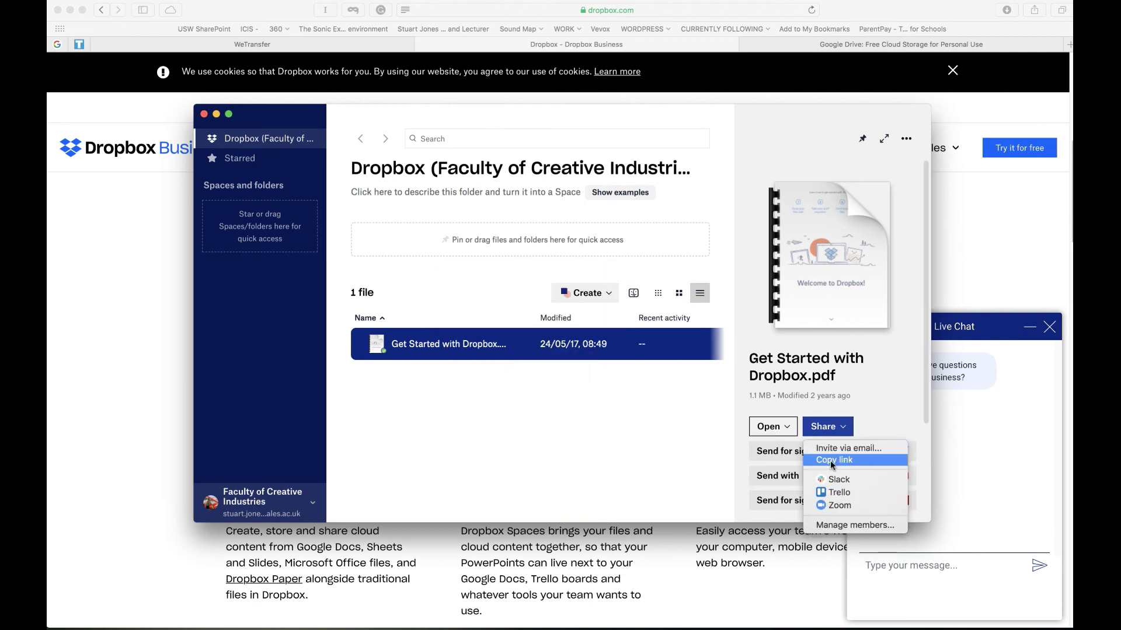
{"action": "left_click", "coordinate": [847, 467]}
Step: Return to the browser, compare the WeTransfer and Dropbox pages, dismiss the live chat, and show the Google Drive page
{"action": "left_click", "coordinate": [135, 393]}
{"action": "left_click", "coordinate": [228, 46]}
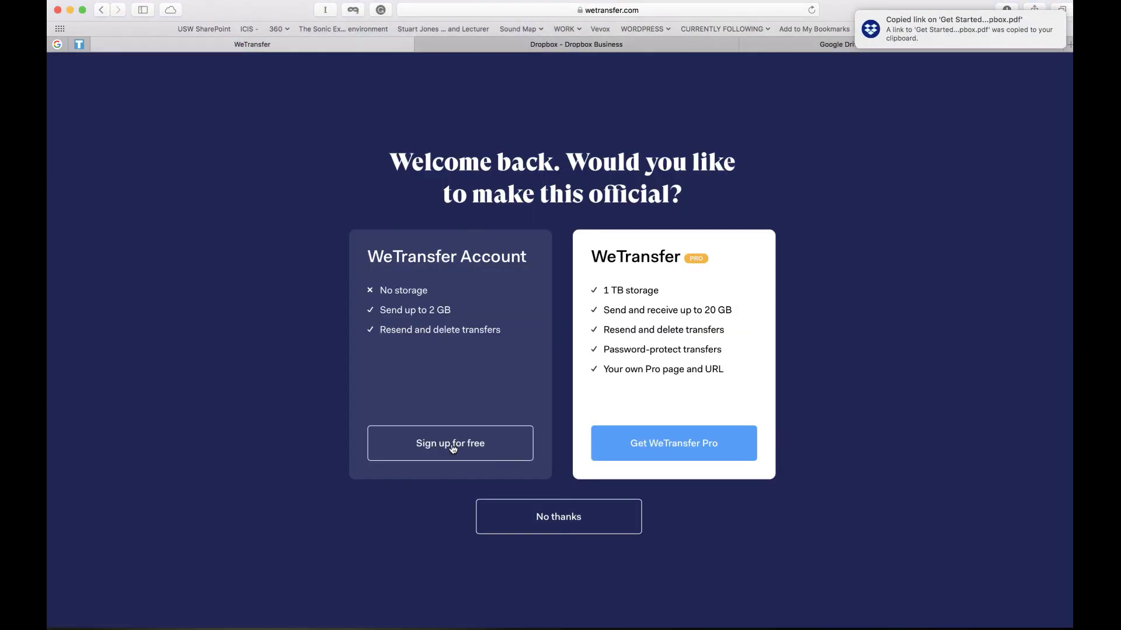
{"action": "left_click", "coordinate": [604, 46]}
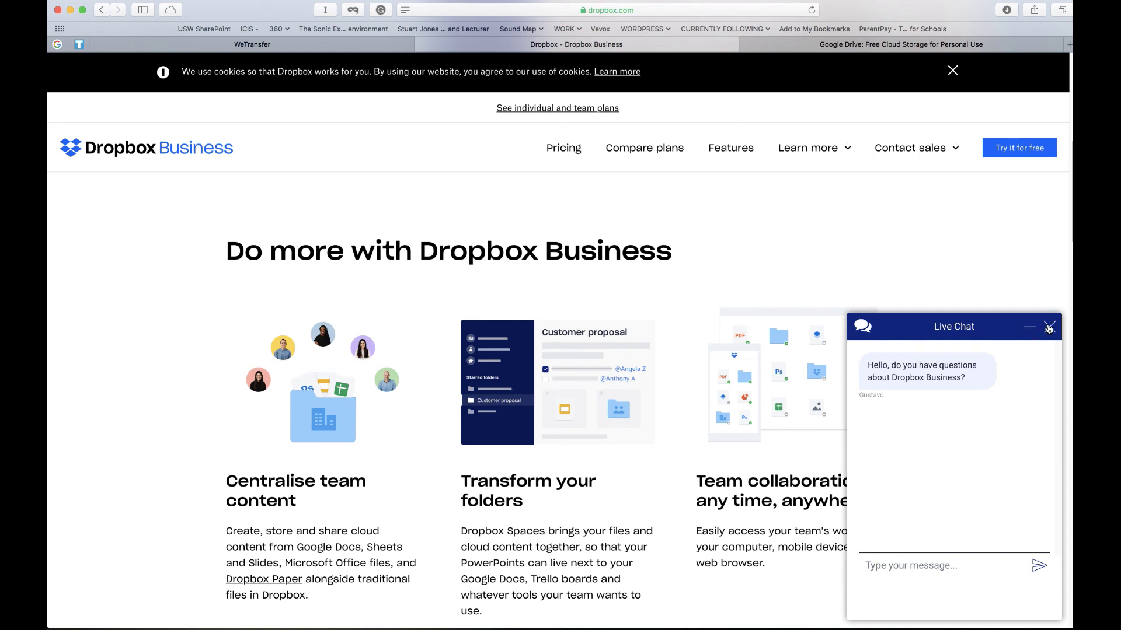
{"action": "left_click", "coordinate": [1048, 341]}
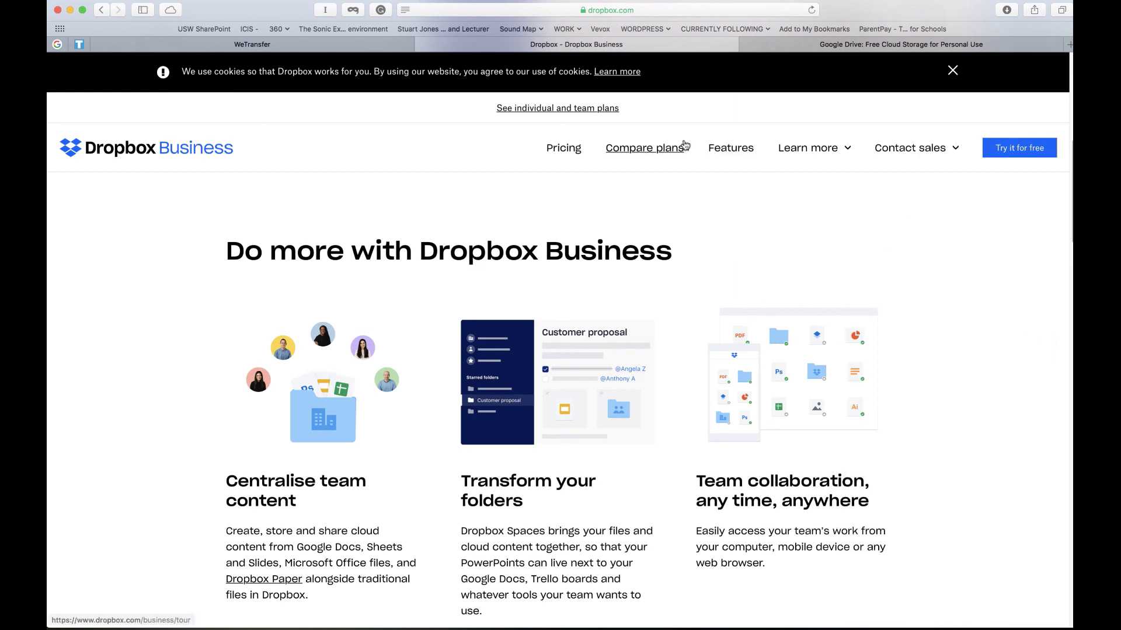
{"action": "left_click", "coordinate": [867, 45]}
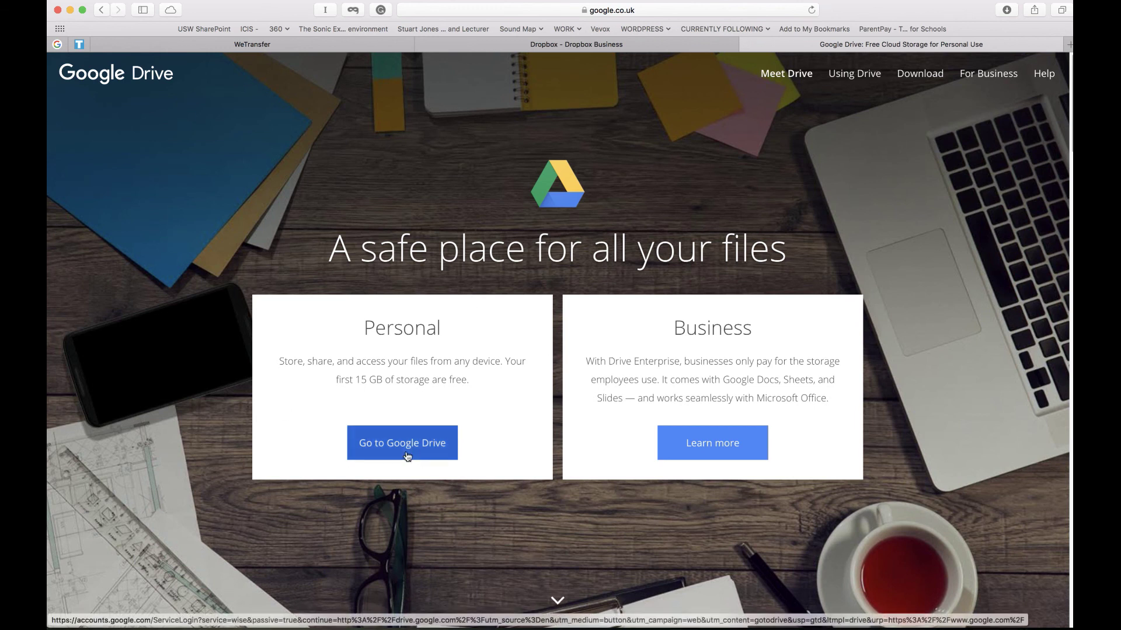
Step: Uncover the desktop, open Macintosh HD in Finder, and show the Google Drive folder
{"action": "mouse_move", "coordinate": [1120, 0]}
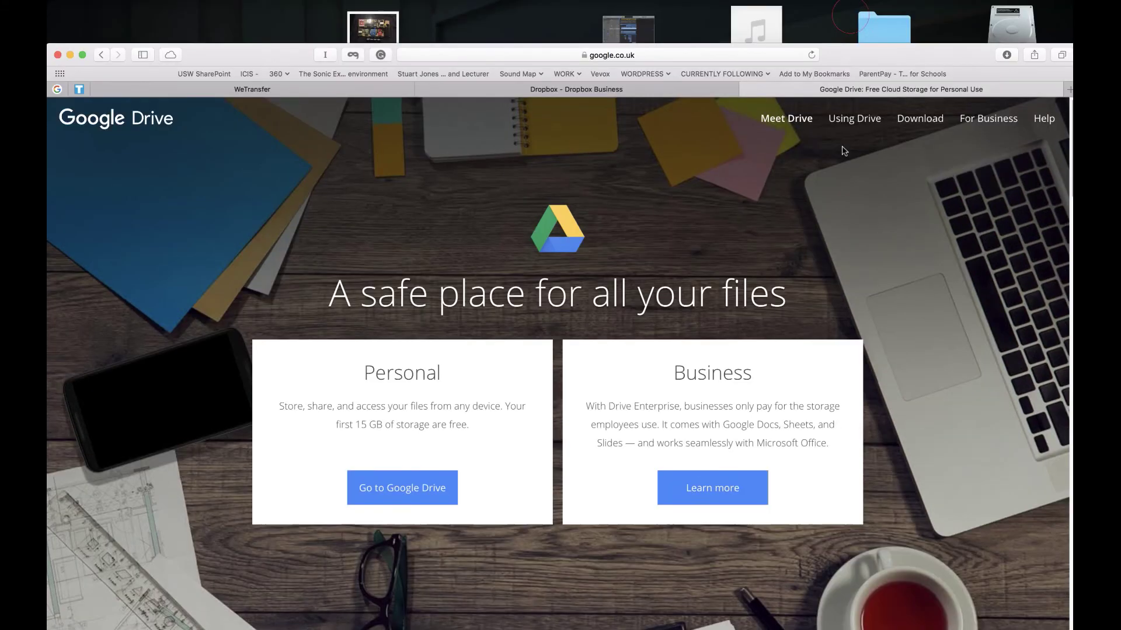
{"action": "left_click", "coordinate": [999, 47]}
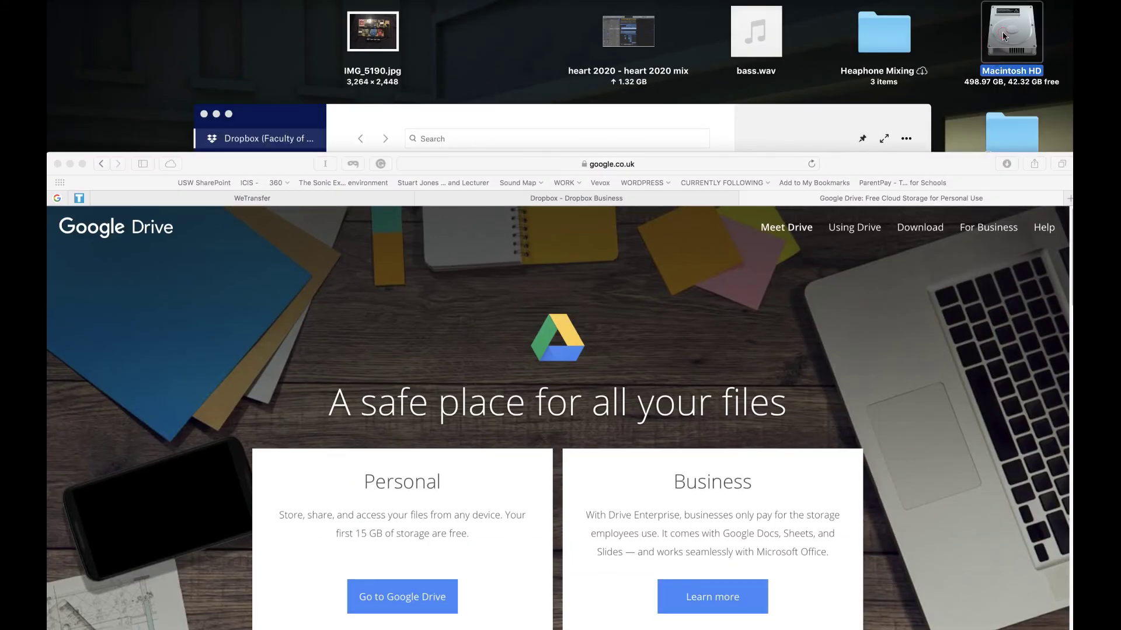
{"action": "double_click", "coordinate": [1003, 37]}
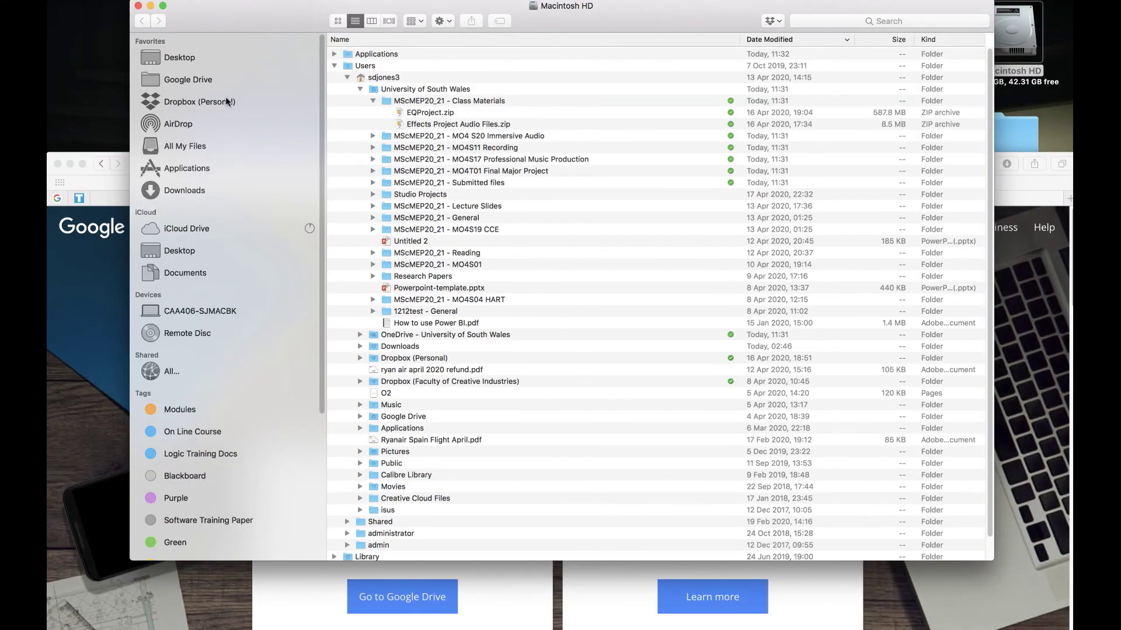
{"action": "left_click", "coordinate": [204, 83]}
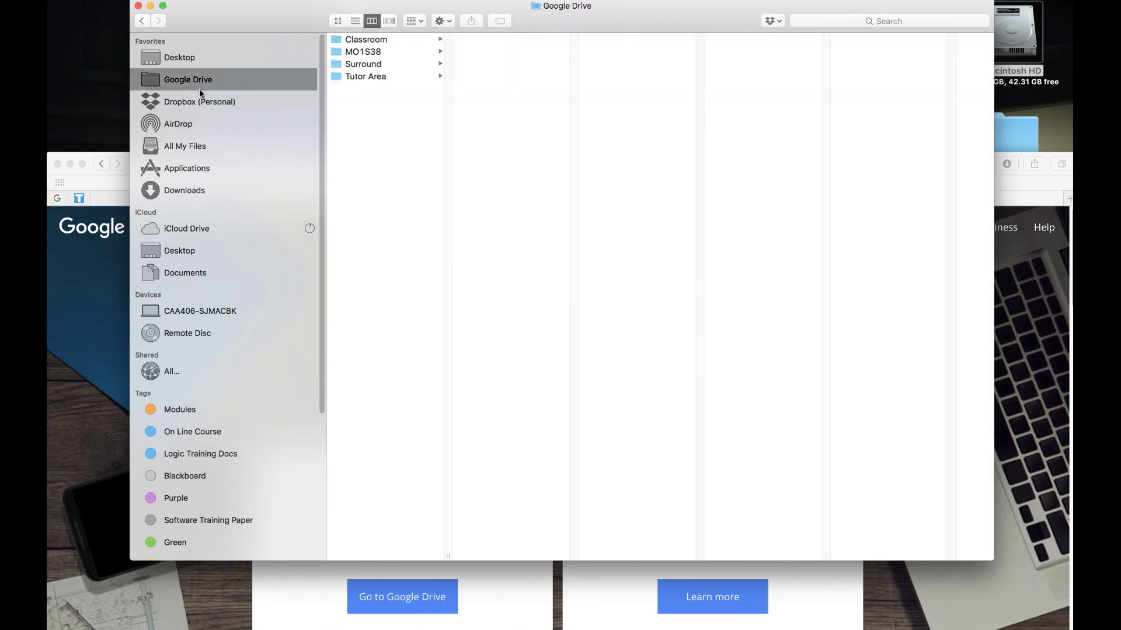
Step: Clear the browser window away and move the SJ_H_FinalMix_48_24_R2.zip archive from the desktop into the Google Drive folder
{"action": "left_click_drag", "start_coordinate": [245, 18], "coordinate": [323, 209]}
{"action": "left_click", "coordinate": [216, 115]}
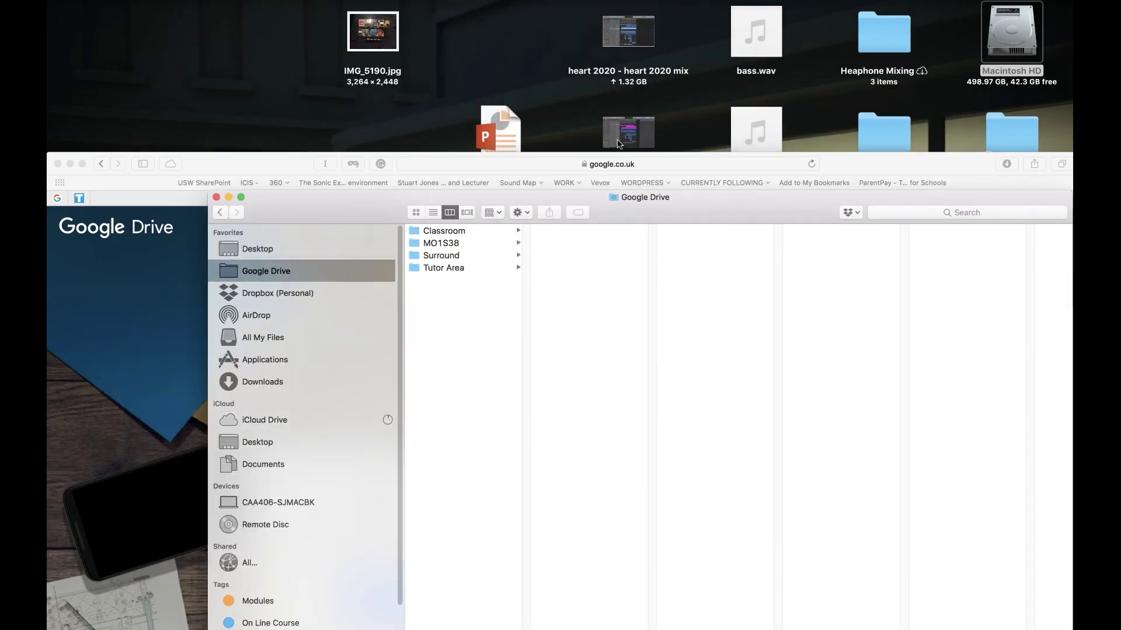
{"action": "left_click", "coordinate": [69, 163]}
{"action": "left_click_drag", "start_coordinate": [741, 218], "coordinate": [681, 437]}
{"action": "left_click_drag", "start_coordinate": [602, 337], "coordinate": [435, 506]}
{"action": "left_click", "coordinate": [655, 219]}
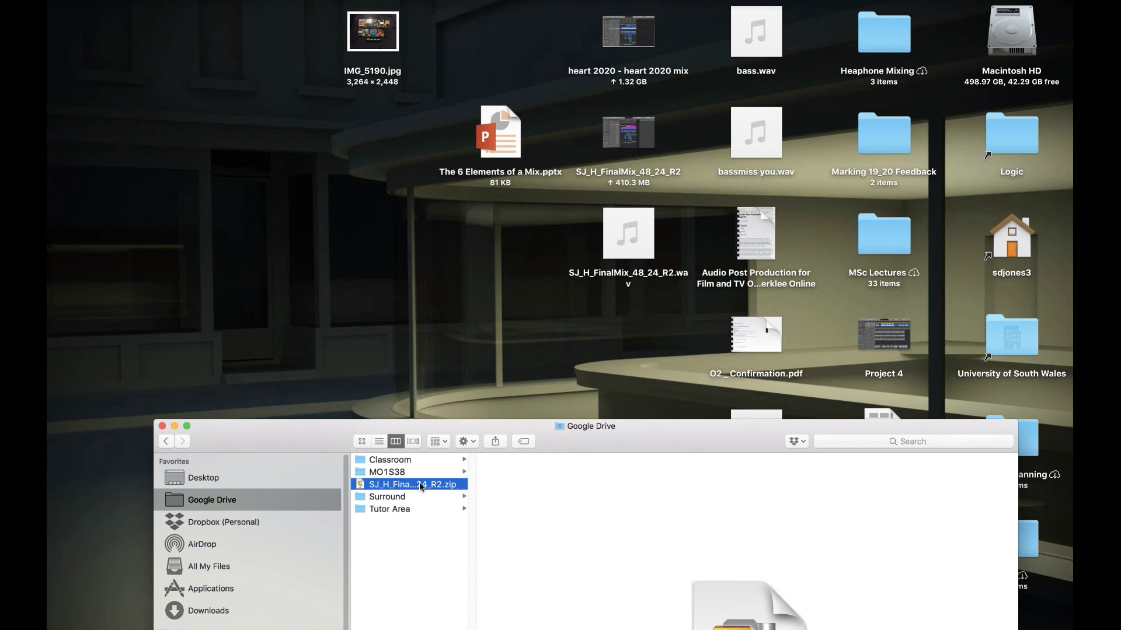
{"action": "left_click_drag", "start_coordinate": [322, 441], "coordinate": [289, 73]}
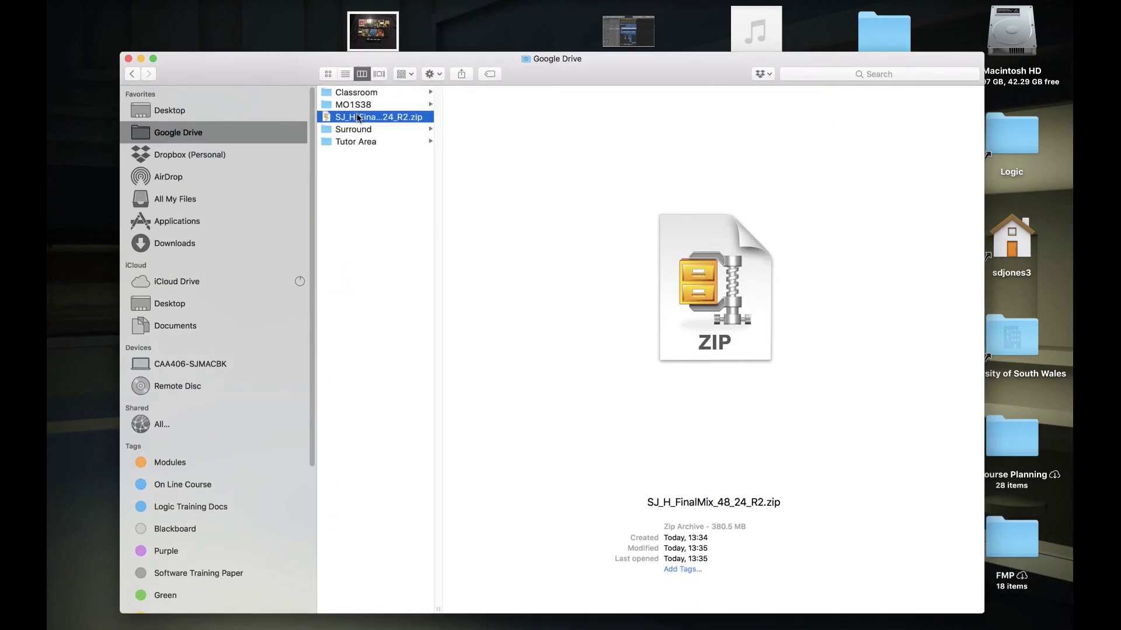
Step: Look at the sharing options for SJ_H_FinalMix_48_24_R2.zip in Google Drive without choosing one
{"action": "right_click", "coordinate": [358, 118]}
{"action": "mouse_move", "coordinate": [370, 136]}
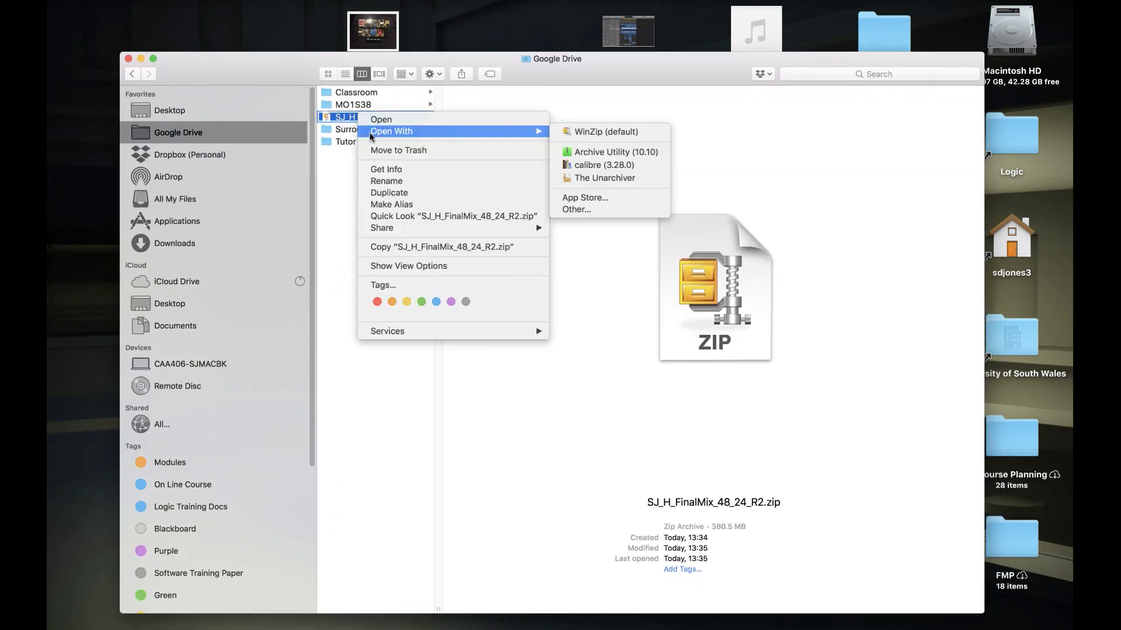
{"action": "mouse_move", "coordinate": [401, 234]}
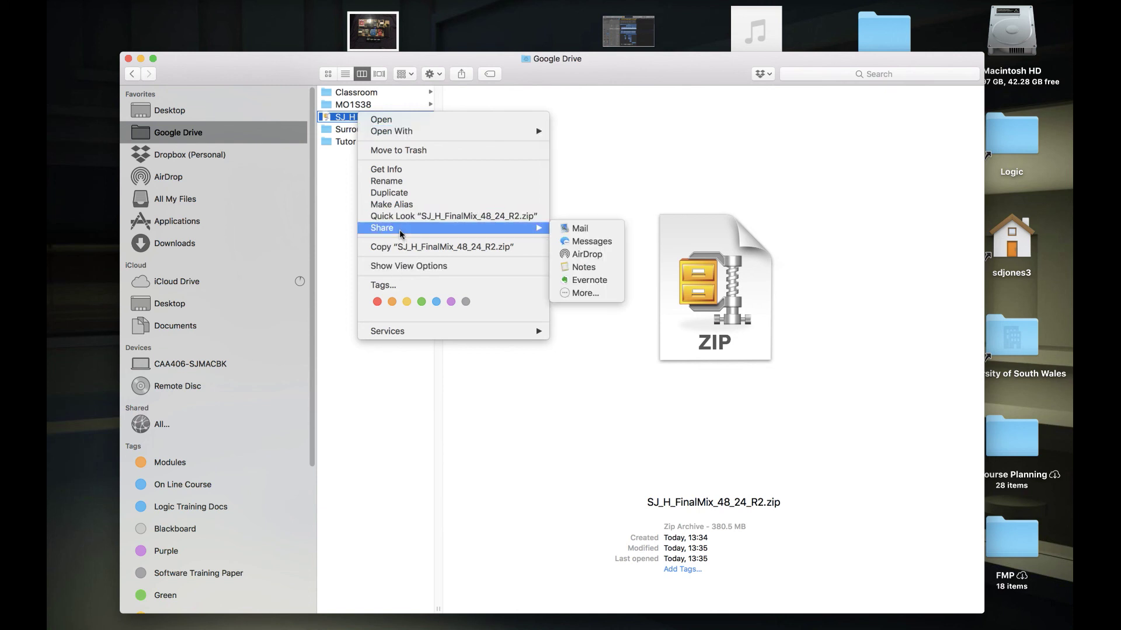
{"action": "left_click", "coordinate": [215, 149]}
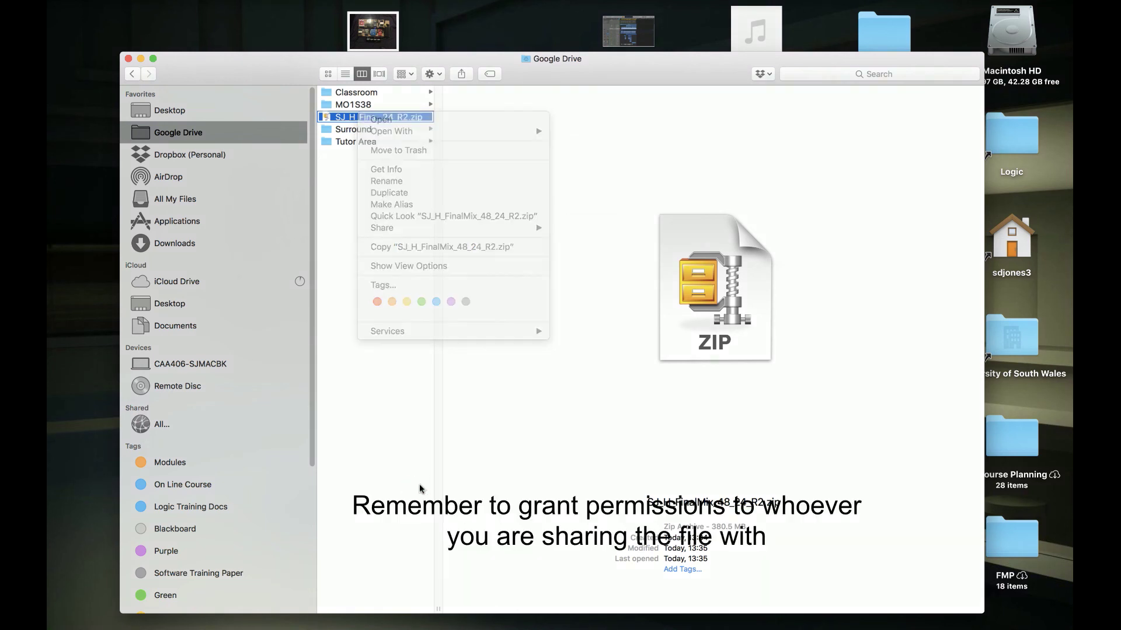
Step: Show the Dropbox sharing options for the Online Return Center file in the Dropbox (Personal) folder
{"action": "left_click", "coordinate": [215, 150]}
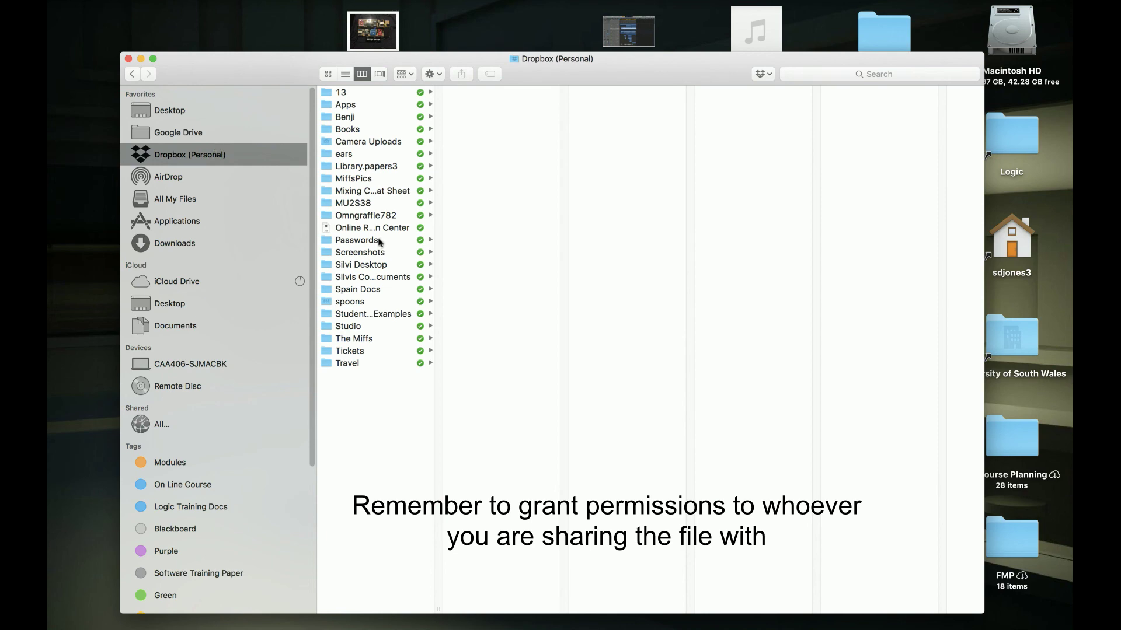
{"action": "left_click", "coordinate": [379, 229]}
{"action": "right_click", "coordinate": [380, 231]}
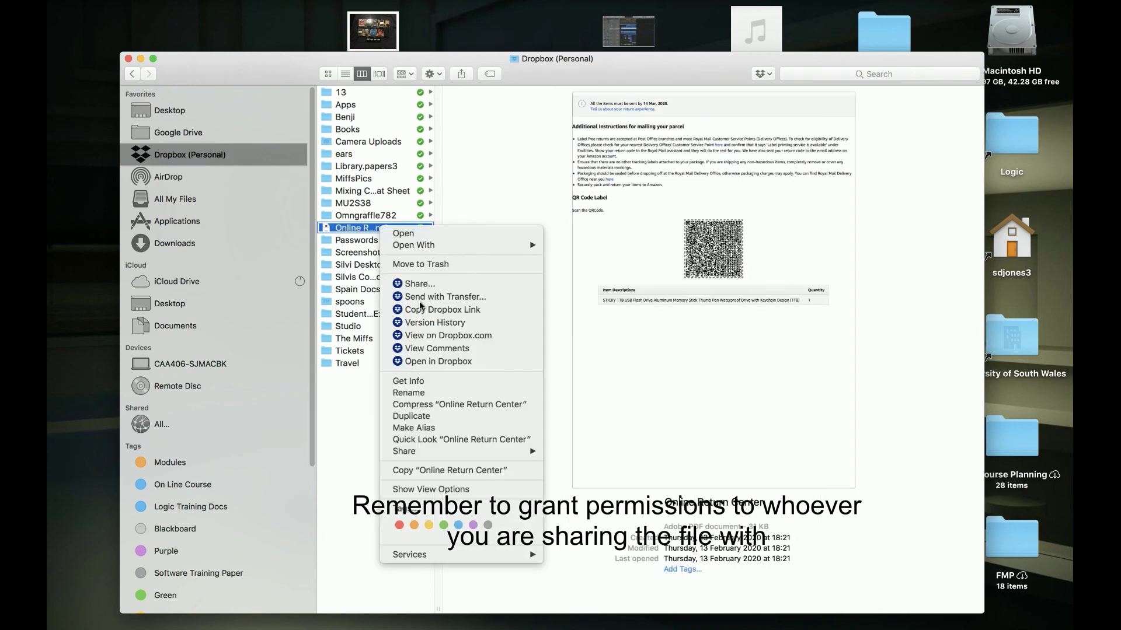